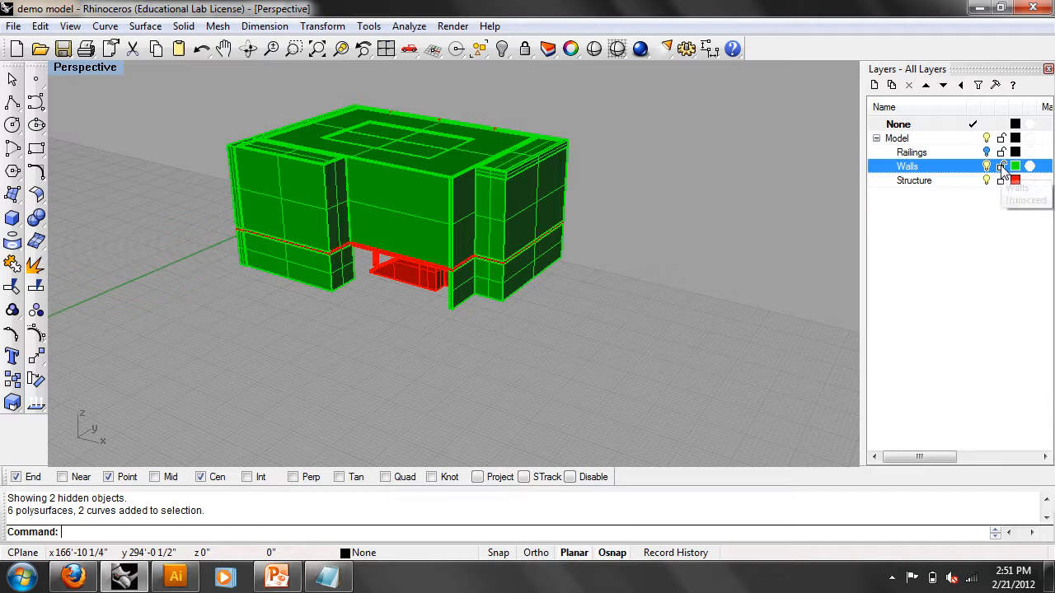
- Lock the Walls layer, then pick a stair and slab and zoom in on the building
{"action": "left_click", "coordinate": [1002, 167]}
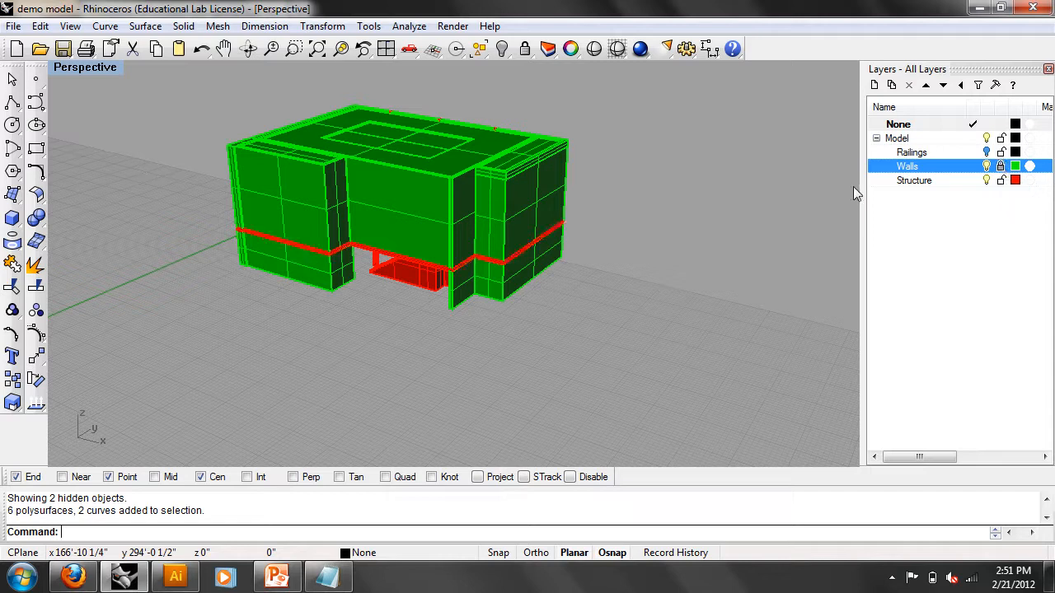
{"action": "left_click", "coordinate": [538, 198]}
{"action": "left_click", "coordinate": [562, 189]}
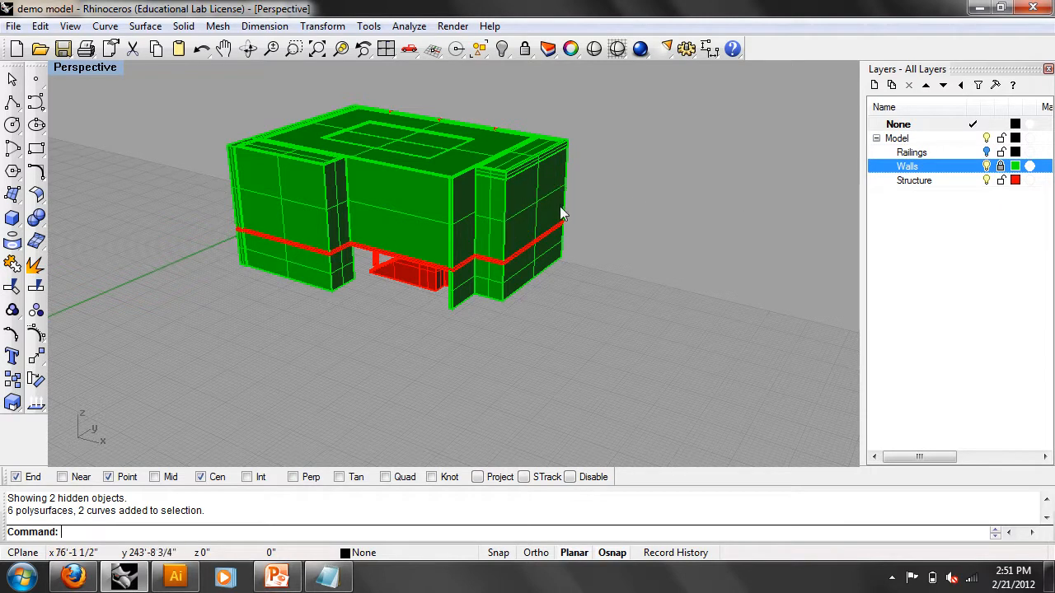
{"action": "scroll", "coordinate": [455, 214], "scroll_direction": "up", "scroll_amount": 5}
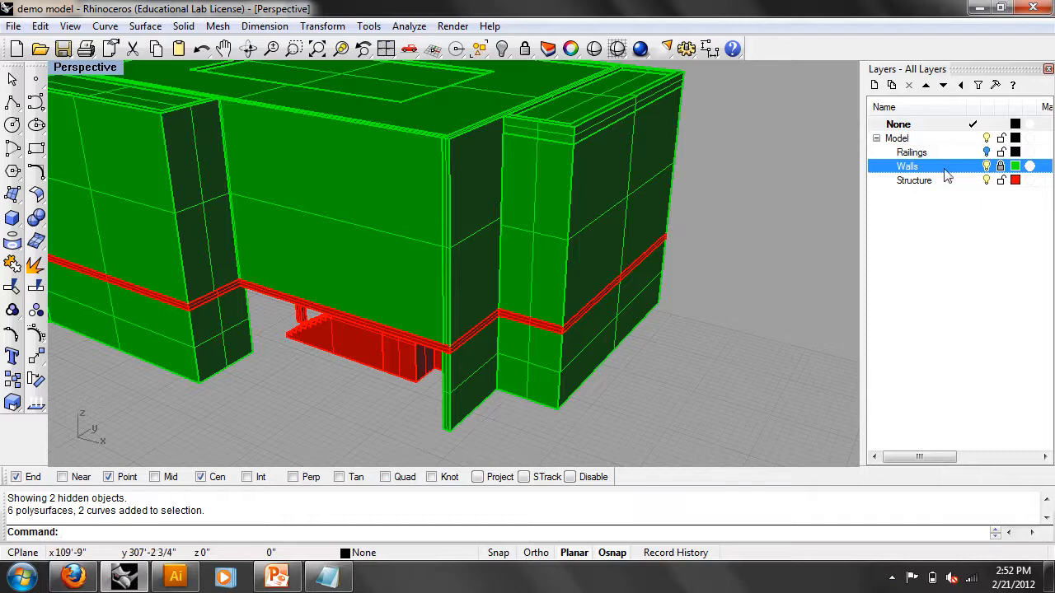
- Hide the Walls layer and lock the three staircases with Lock
{"action": "left_click", "coordinate": [987, 165]}
{"action": "right_click_drag", "start_coordinate": [780, 217], "coordinate": [626, 313]}
{"action": "left_click", "coordinate": [583, 282]}
{"action": "left_click", "coordinate": [507, 278], "text": "shift"}
{"action": "left_click", "coordinate": [360, 362], "text": "shift"}
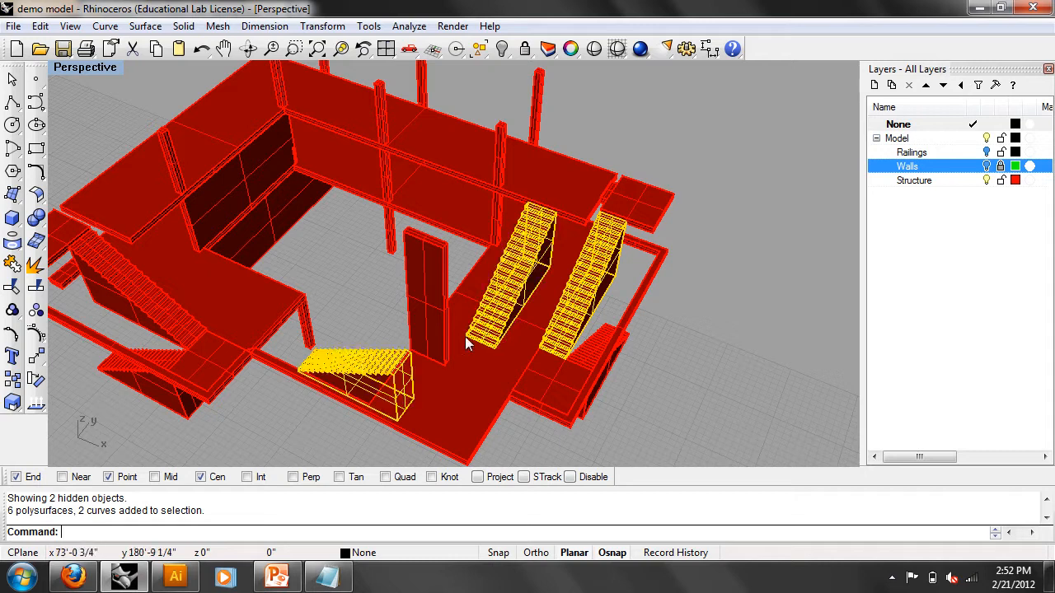
{"action": "type", "text": "Lock"}
{"action": "key", "text": "Return"}
- Release the locked staircases with Unlock, restoring 3 objects
{"action": "right_click_drag", "start_coordinate": [465, 336], "coordinate": [466, 251]}
{"action": "left_click", "coordinate": [458, 238]}
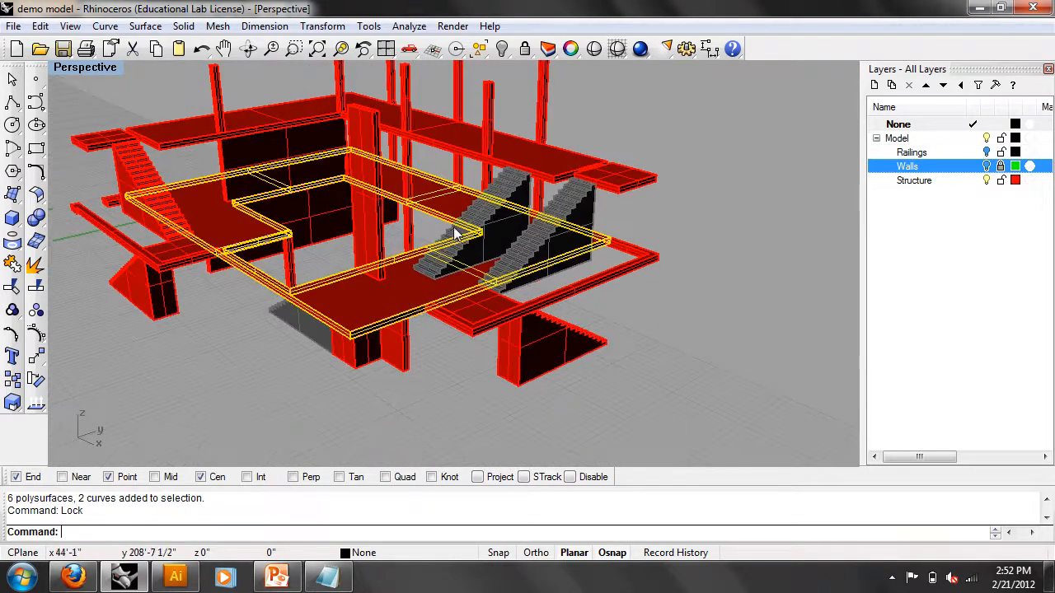
{"action": "left_click", "coordinate": [662, 313]}
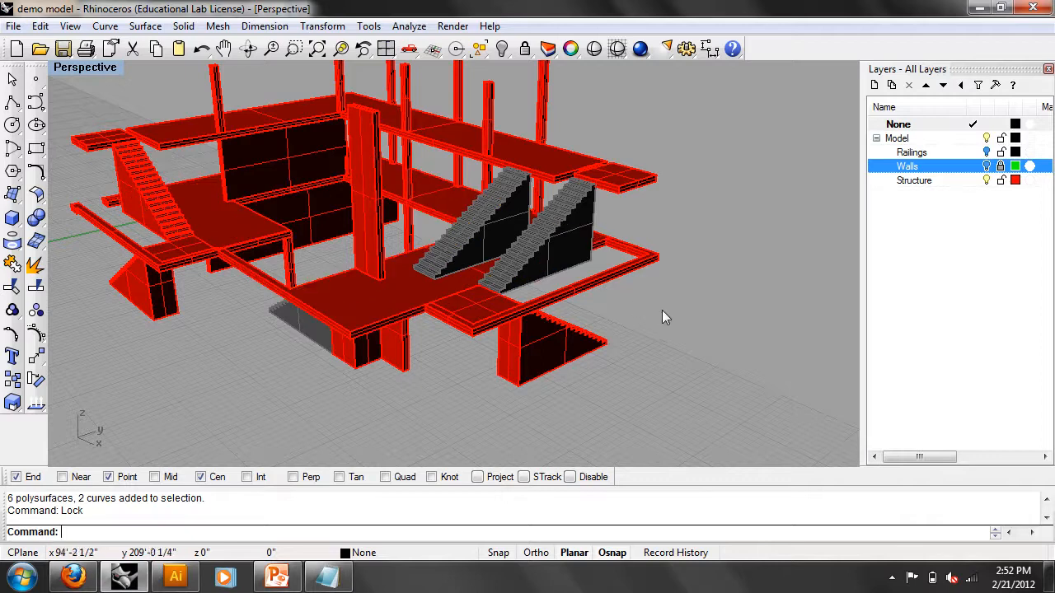
{"action": "type", "text": "Unlock"}
{"action": "key", "text": "Return"}
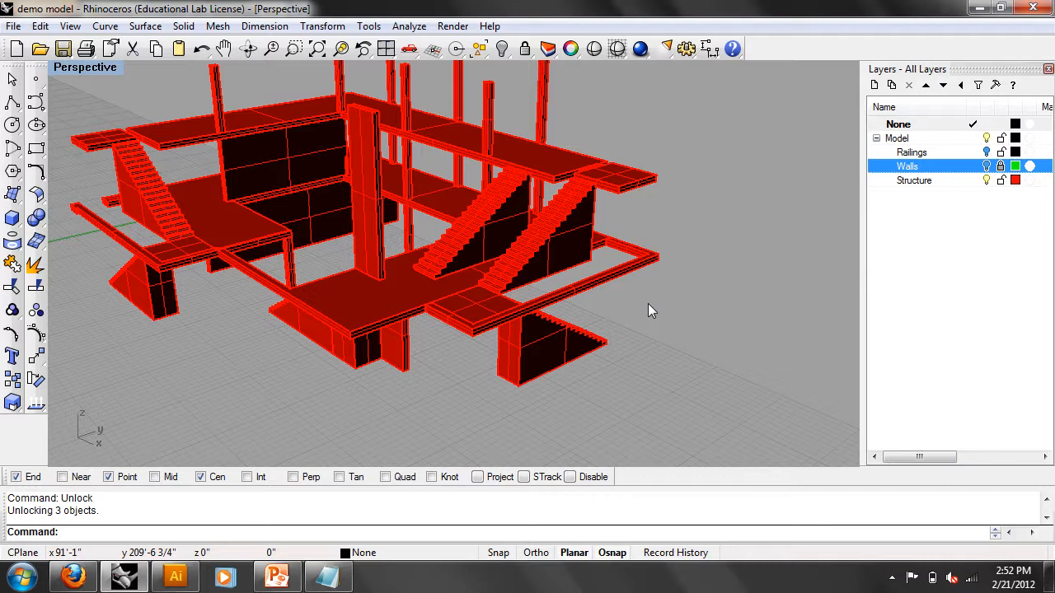
- Orbit the structure, showing then hiding the Walls layer to compare views
{"action": "right_click_drag", "start_coordinate": [688, 206], "coordinate": [672, 301]}
{"action": "scroll", "coordinate": [599, 267], "scroll_direction": "down", "scroll_amount": 5}
{"action": "right_click_drag", "start_coordinate": [597, 266], "coordinate": [615, 288]}
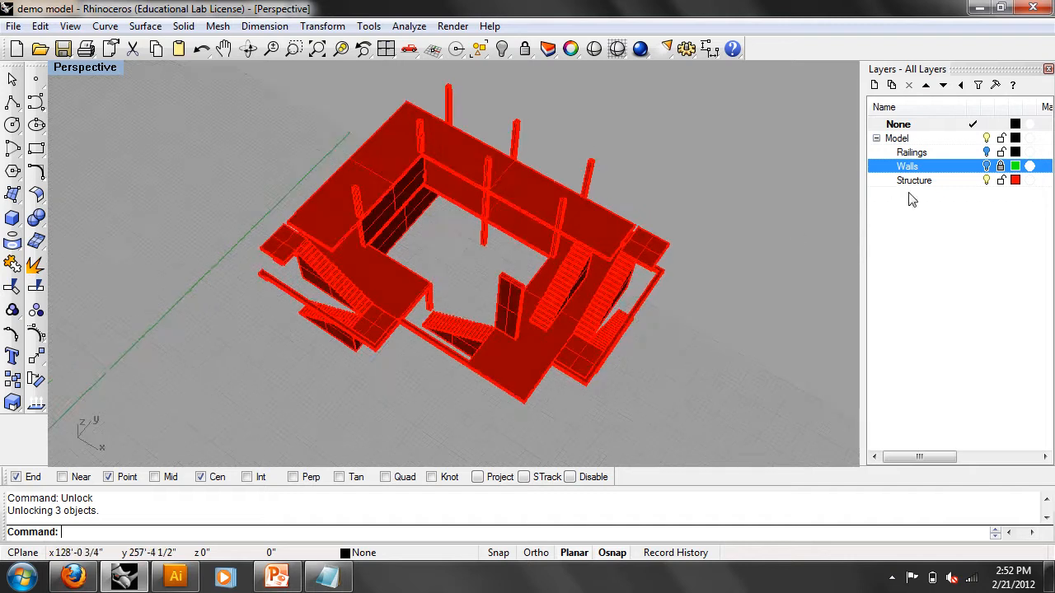
{"action": "left_click", "coordinate": [986, 166]}
{"action": "right_click_drag", "start_coordinate": [700, 248], "coordinate": [591, 327]}
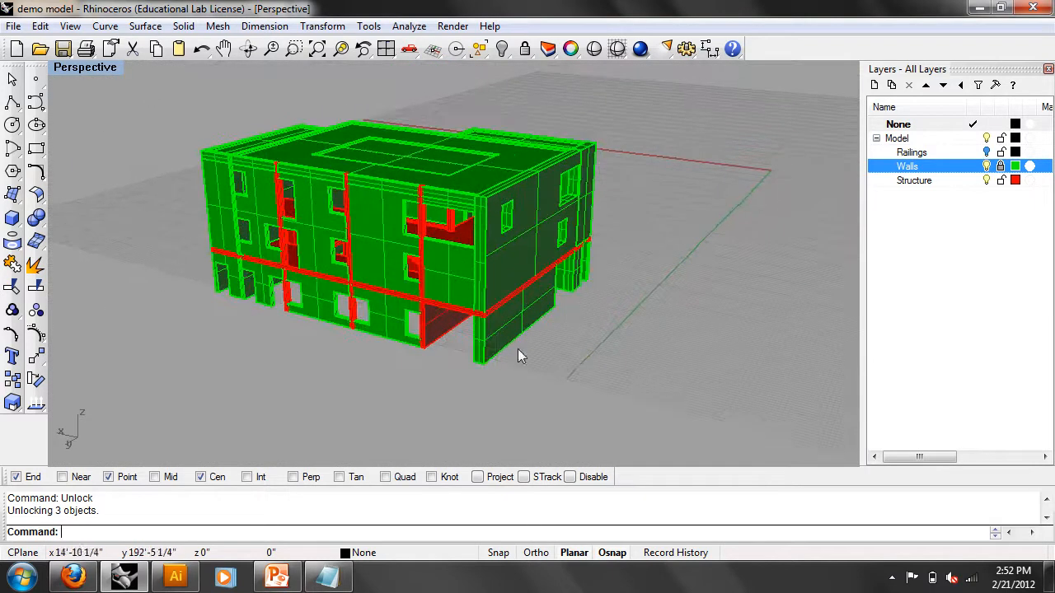
{"action": "right_click_drag", "start_coordinate": [453, 327], "coordinate": [585, 295]}
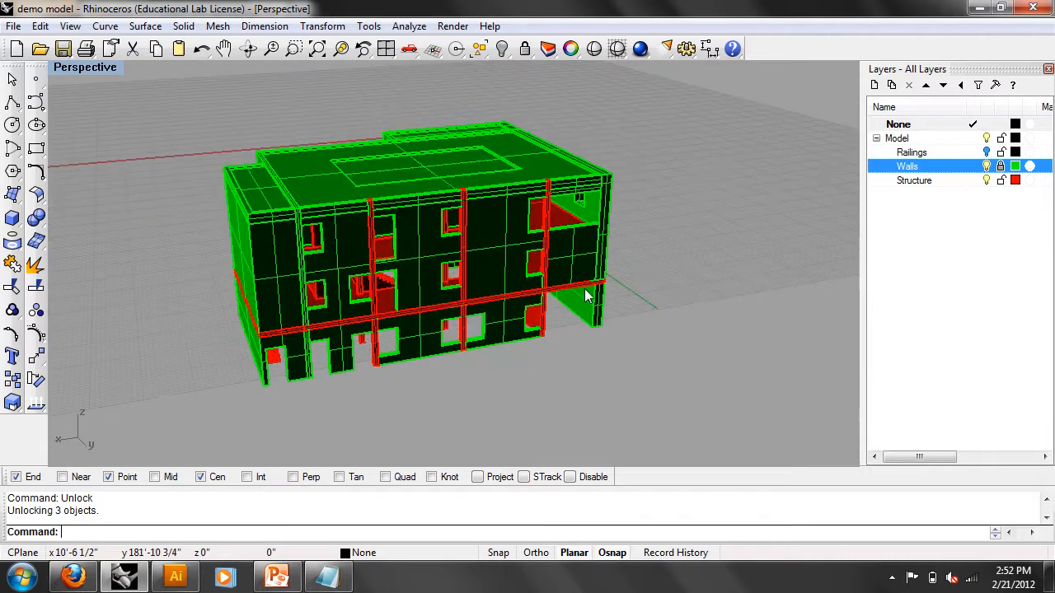
{"action": "left_click", "coordinate": [987, 167]}
- Show the Walls layer again, orbit the building, window-select 35 polysurfaces and press Delete
{"action": "right_click_drag", "start_coordinate": [553, 268], "coordinate": [612, 302]}
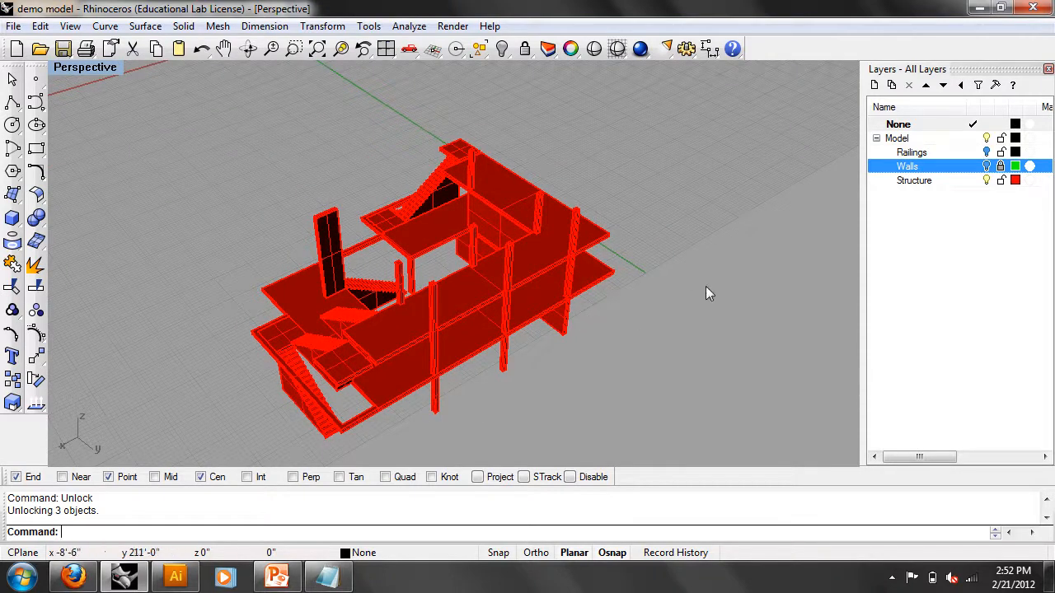
{"action": "right_click_drag", "start_coordinate": [546, 302], "coordinate": [773, 318]}
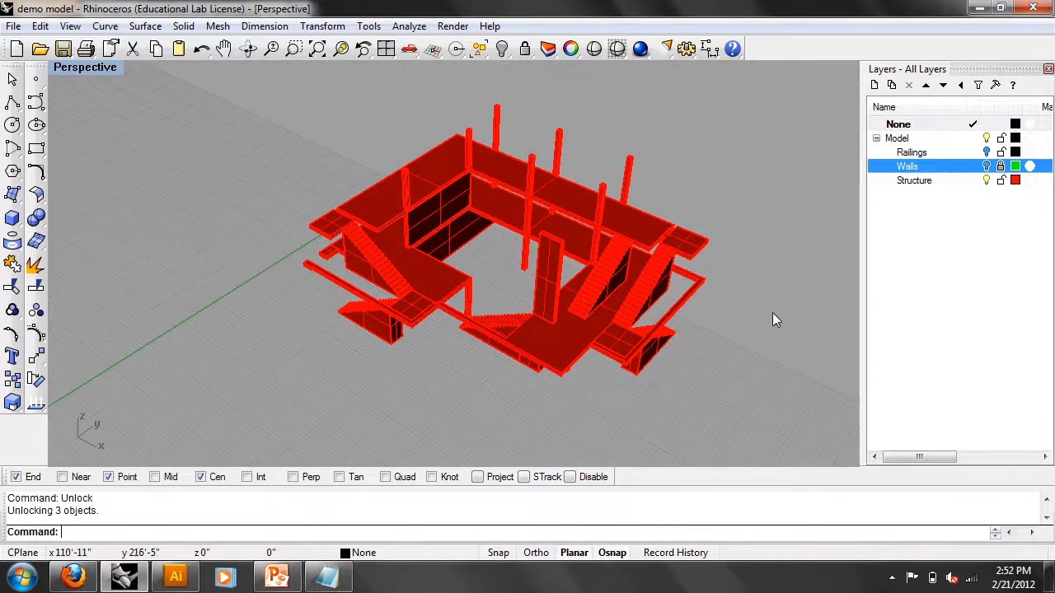
{"action": "left_click", "coordinate": [987, 166]}
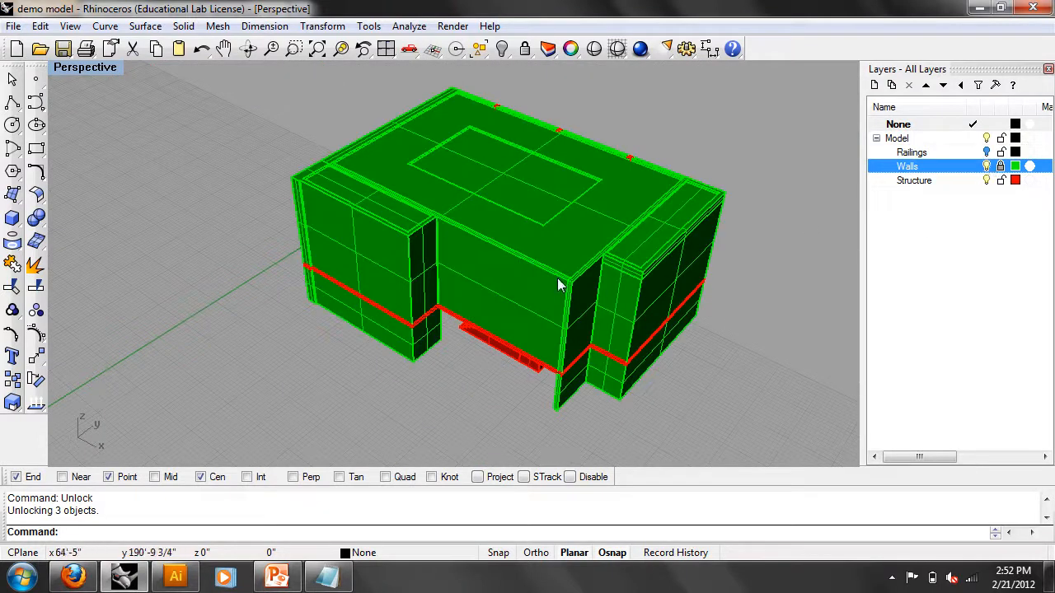
{"action": "right_click_drag", "start_coordinate": [602, 302], "coordinate": [446, 281]}
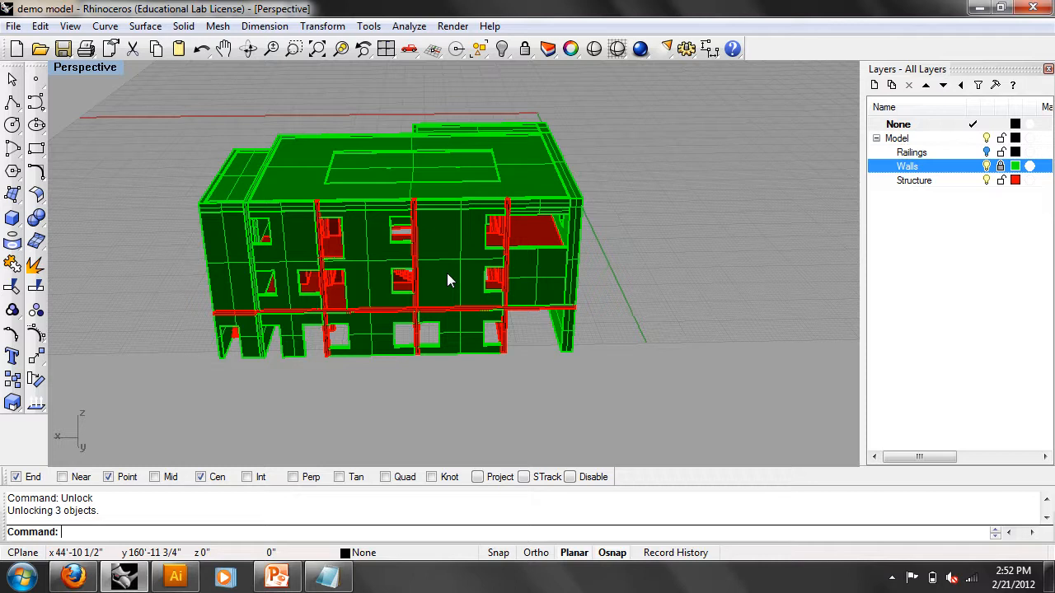
{"action": "right_click_drag", "start_coordinate": [478, 245], "coordinate": [308, 233]}
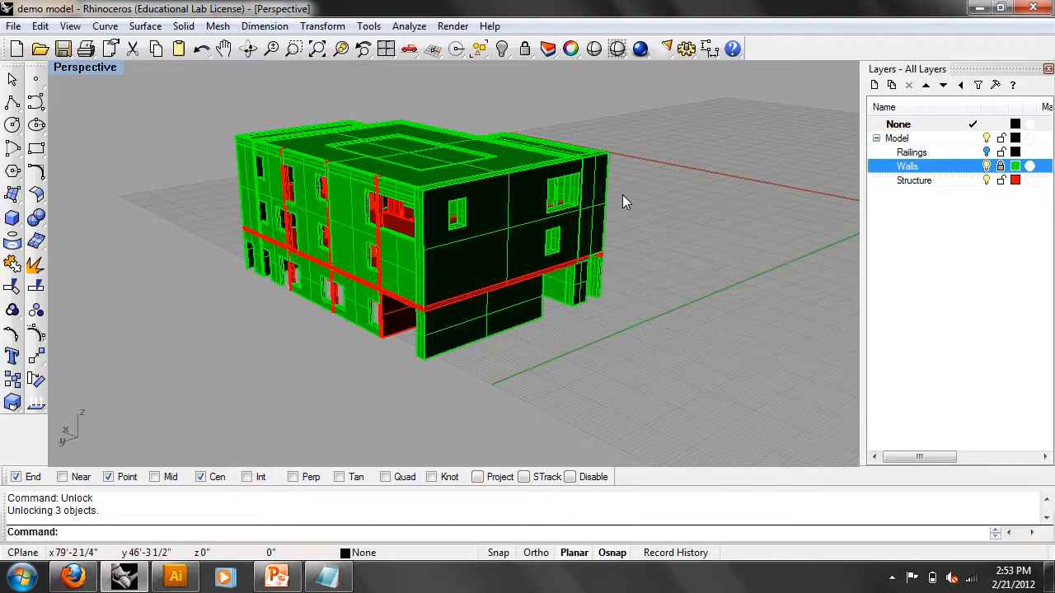
{"action": "right_click_drag", "start_coordinate": [826, 193], "coordinate": [707, 292]}
{"action": "left_click_drag", "start_coordinate": [309, 210], "coordinate": [178, 105]}
{"action": "key", "text": "Delete"}
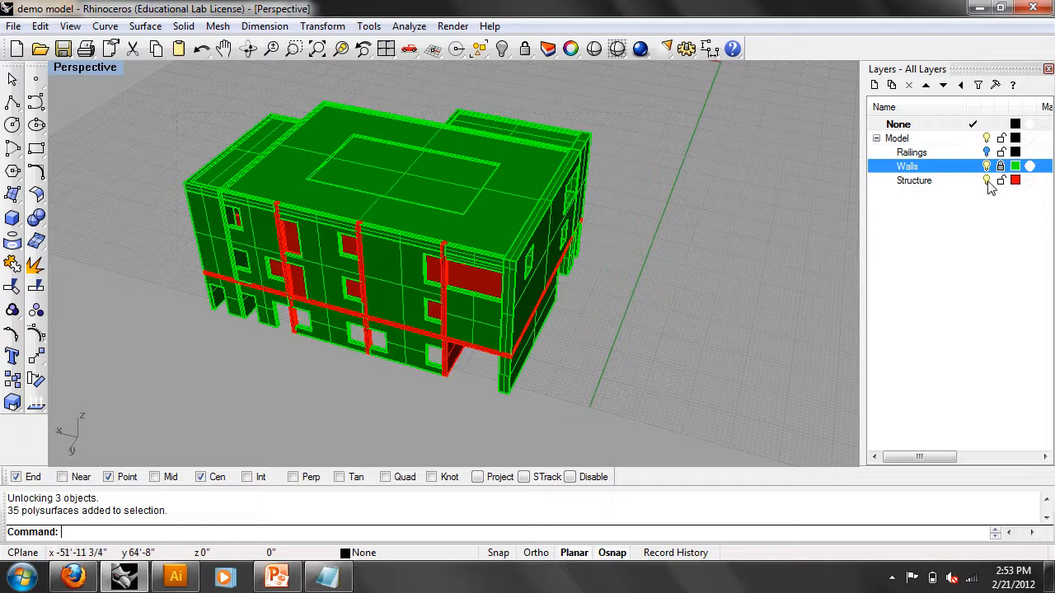
- Make Railings the current layer and show the Top view in wireframe
{"action": "left_click", "coordinate": [1002, 155]}
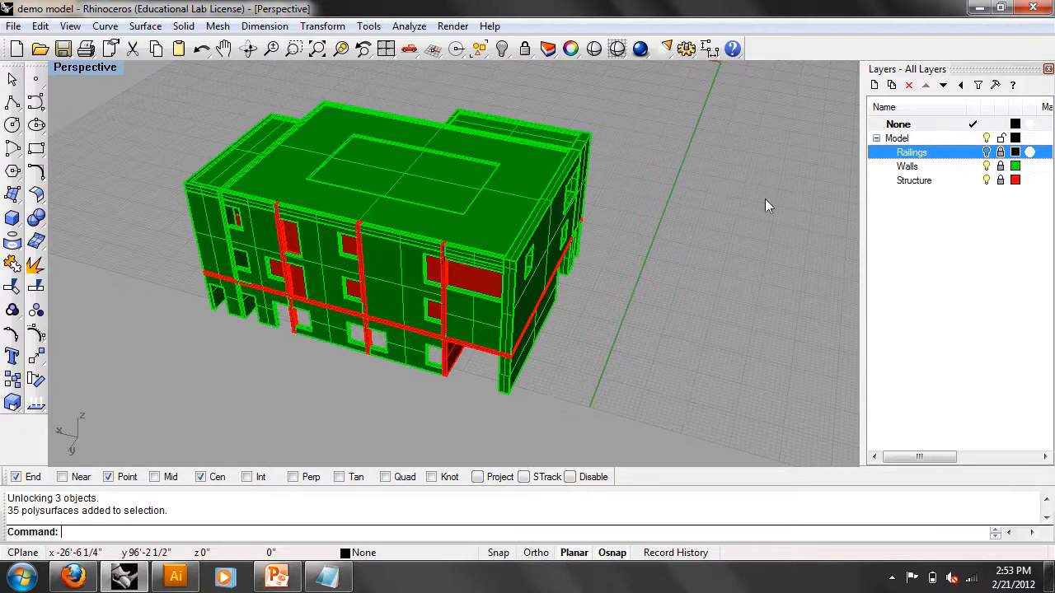
{"action": "right_click_drag", "start_coordinate": [767, 195], "coordinate": [762, 213]}
{"action": "key", "text": "ctrl+F1"}
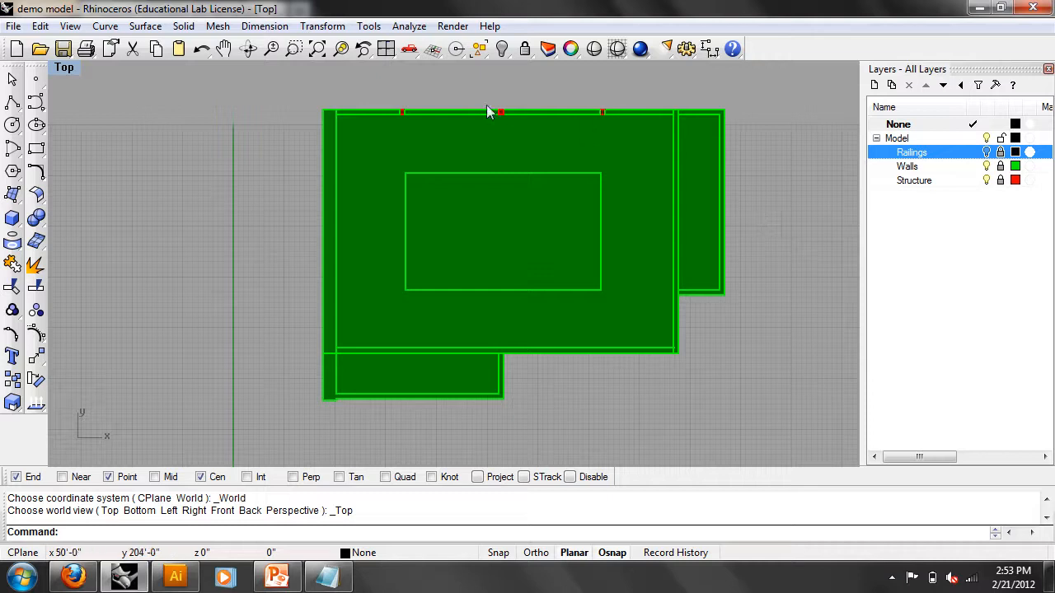
{"action": "left_click", "coordinate": [65, 67]}
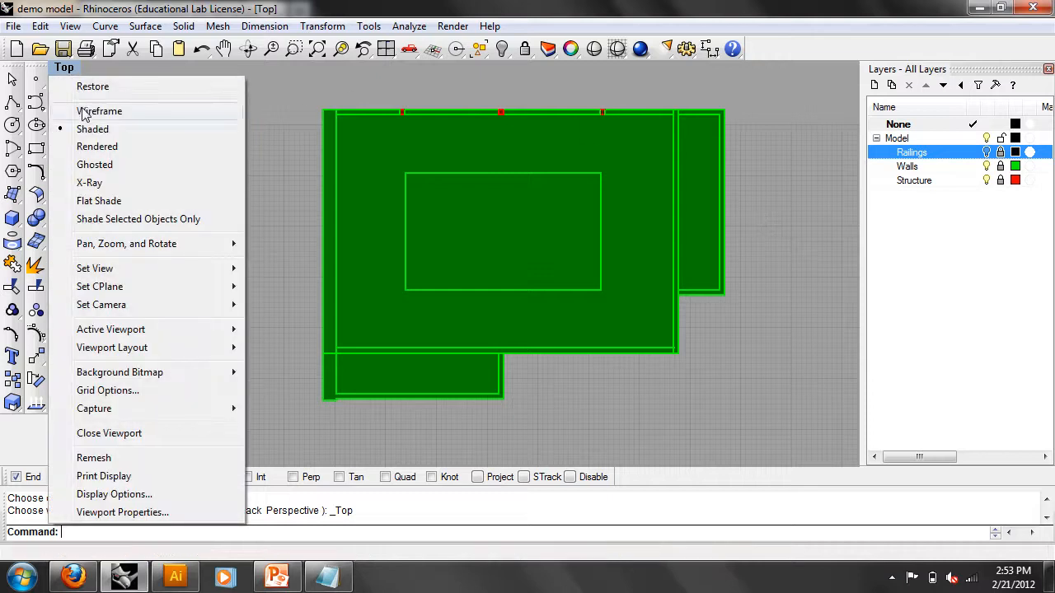
{"action": "left_click", "coordinate": [80, 109]}
{"action": "right_click_drag", "start_coordinate": [263, 127], "coordinate": [183, 151]}
{"action": "right_click_drag", "start_coordinate": [93, 132], "coordinate": [157, 133]}
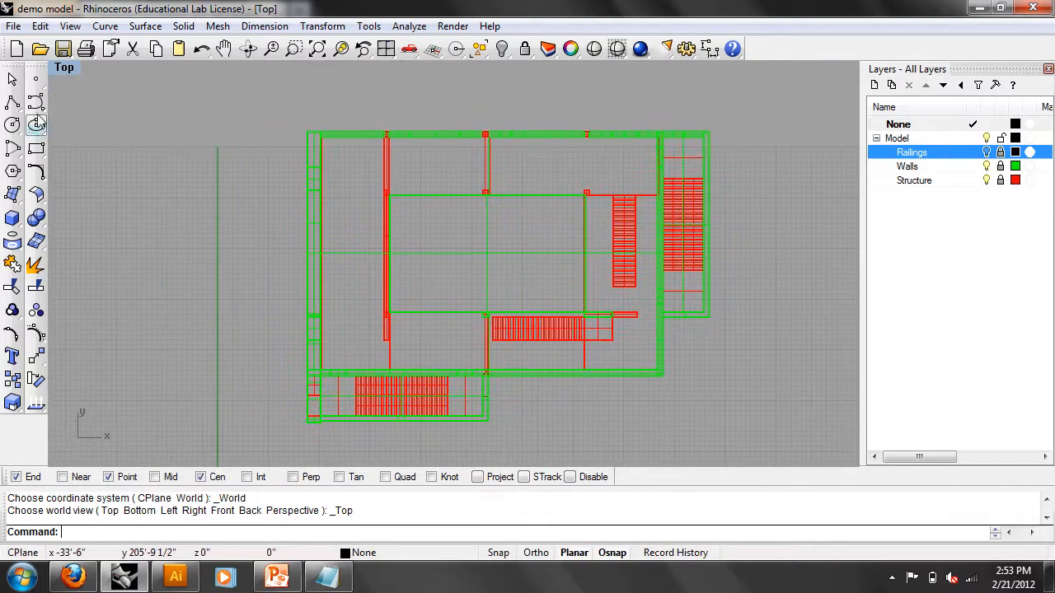
- Draw a two-point polyline down from the red column's top with Project on and osnaps disabled, then restore four viewports
{"action": "left_click", "coordinate": [13, 106]}
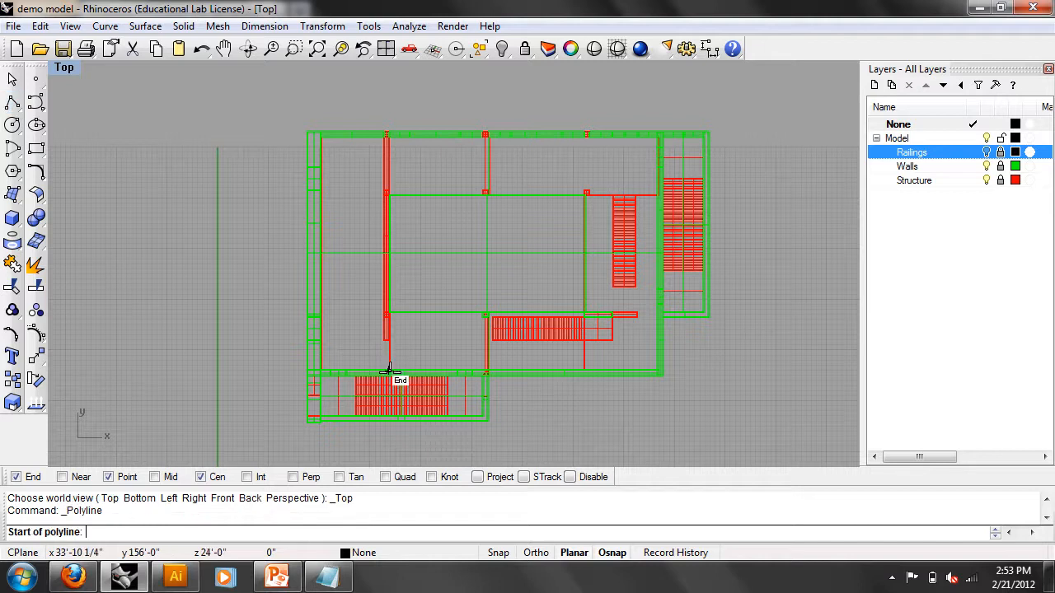
{"action": "left_click", "coordinate": [478, 478]}
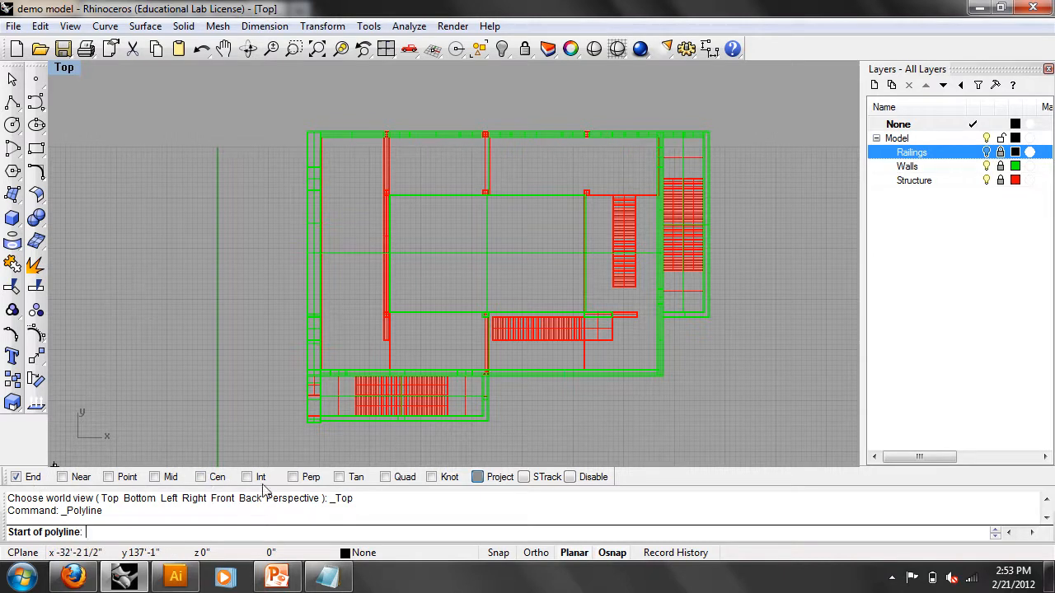
{"action": "left_click", "coordinate": [569, 477]}
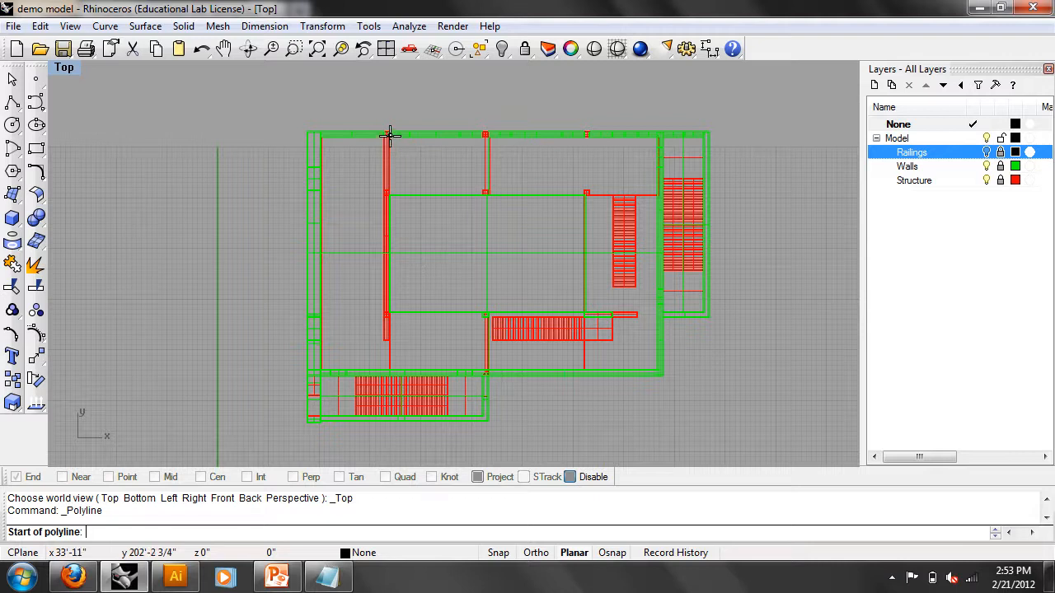
{"action": "scroll", "coordinate": [386, 134], "scroll_direction": "up", "scroll_amount": 4}
{"action": "scroll", "coordinate": [381, 122], "scroll_direction": "up", "scroll_amount": 2}
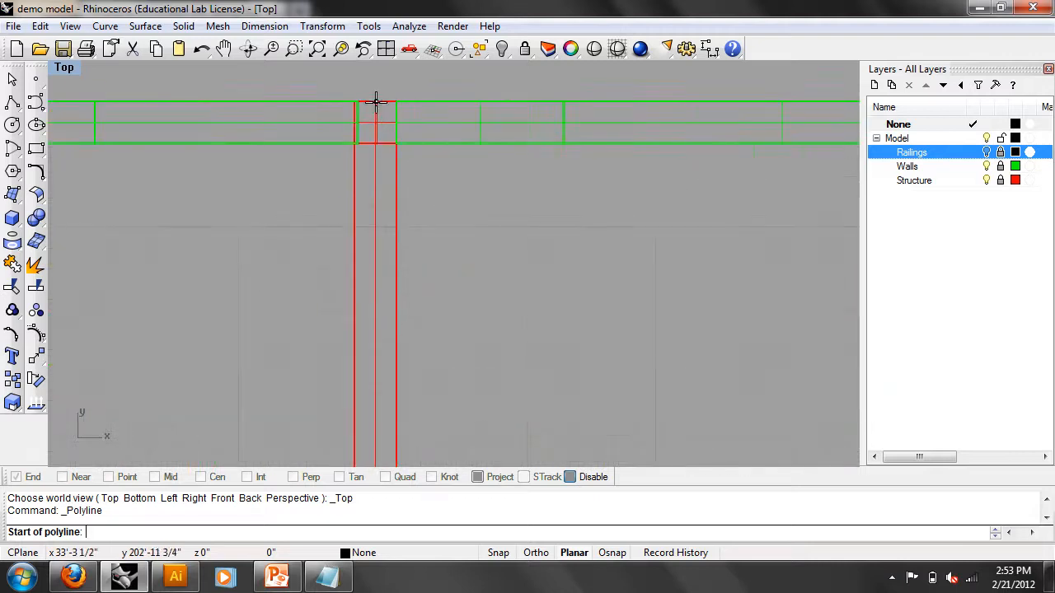
{"action": "left_click", "coordinate": [372, 100]}
{"action": "scroll", "coordinate": [408, 169], "scroll_direction": "down", "scroll_amount": 5}
{"action": "scroll", "coordinate": [410, 214], "scroll_direction": "down", "scroll_amount": 4}
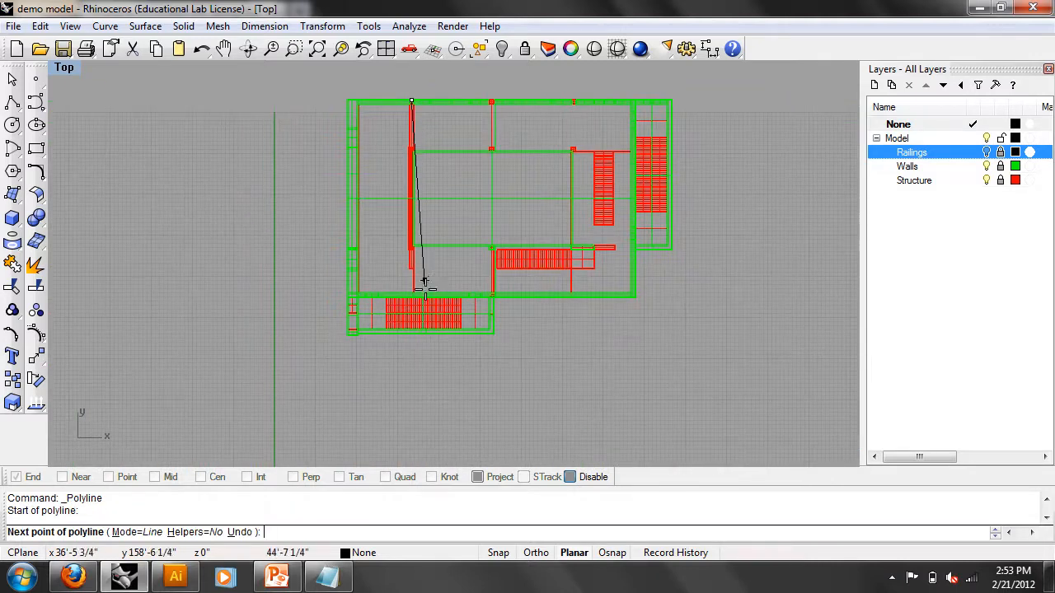
{"action": "scroll", "coordinate": [412, 289], "scroll_direction": "up", "scroll_amount": 3}
{"action": "scroll", "coordinate": [412, 295], "scroll_direction": "up", "scroll_amount": 3}
{"action": "left_click", "coordinate": [411, 294]}
{"action": "scroll", "coordinate": [420, 281], "scroll_direction": "down", "scroll_amount": 1}
{"action": "key", "text": "Return"}
{"action": "scroll", "coordinate": [434, 296], "scroll_direction": "down", "scroll_amount": 4}
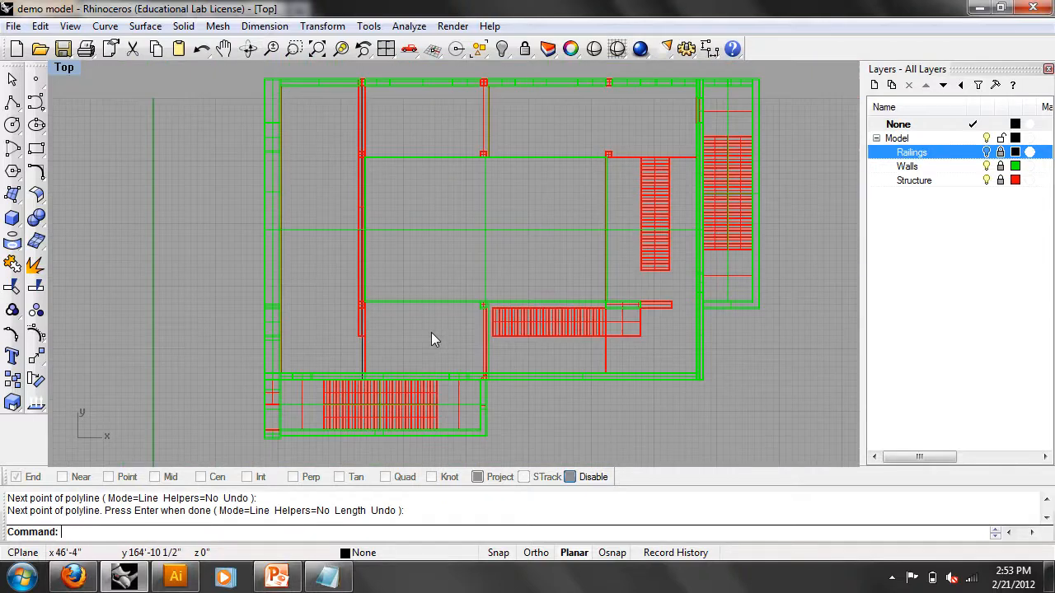
{"action": "double_click", "coordinate": [64, 69]}
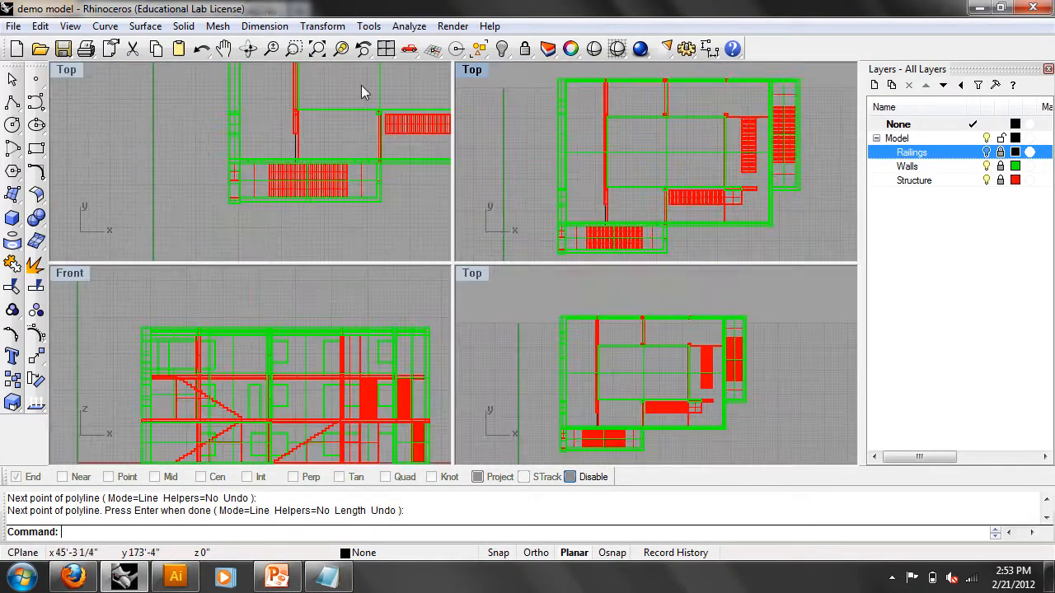
- Switch the second Top viewport to a perspective view of the wireframe building
{"action": "left_click", "coordinate": [471, 70]}
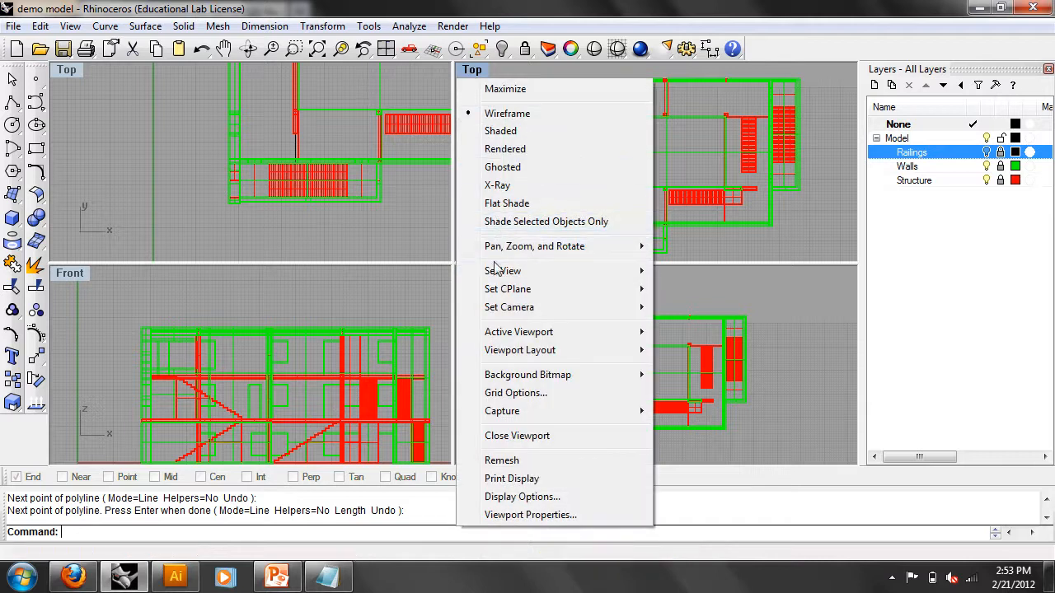
{"action": "mouse_move", "coordinate": [596, 278]}
{"action": "left_click", "coordinate": [701, 404]}
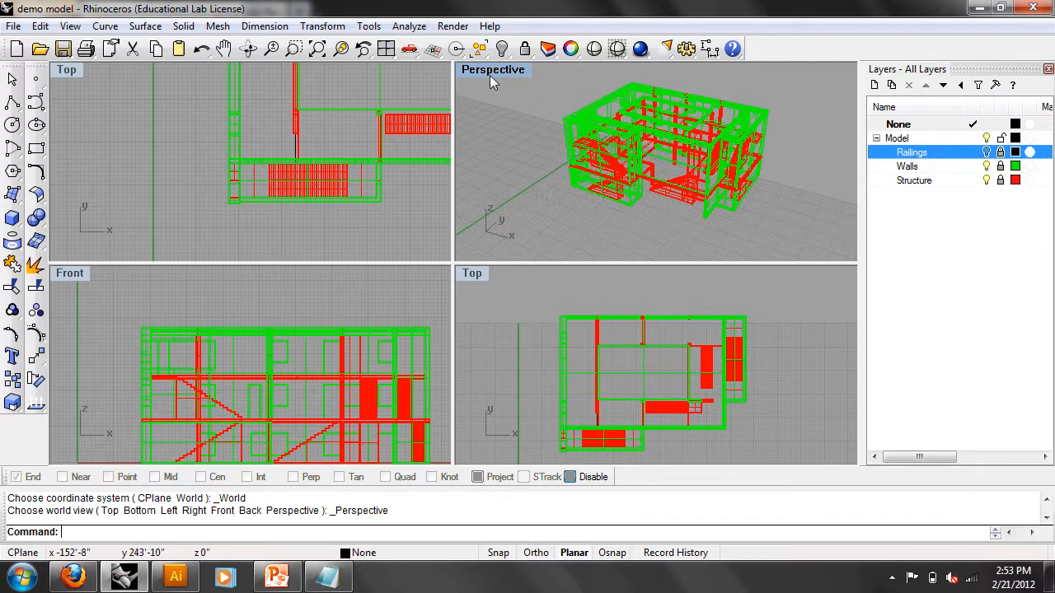
{"action": "right_click_drag", "start_coordinate": [535, 107], "coordinate": [739, 209]}
- Pick a railing curve and make the None layer active in the layer list
{"action": "left_click", "coordinate": [589, 135]}
{"action": "scroll", "coordinate": [690, 205], "scroll_direction": "up", "scroll_amount": 5}
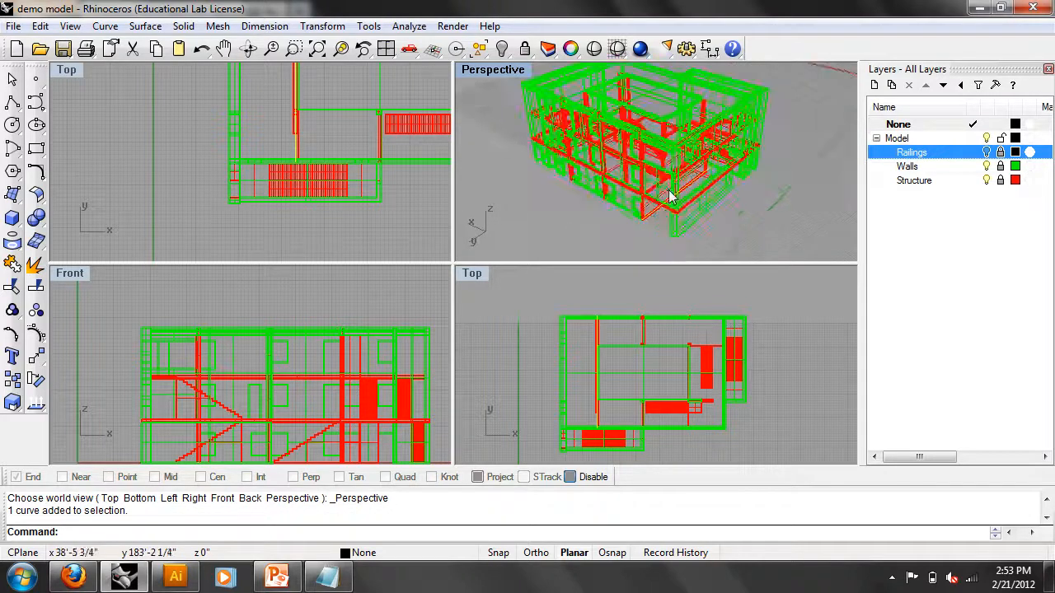
{"action": "scroll", "coordinate": [697, 197], "scroll_direction": "down", "scroll_amount": 5}
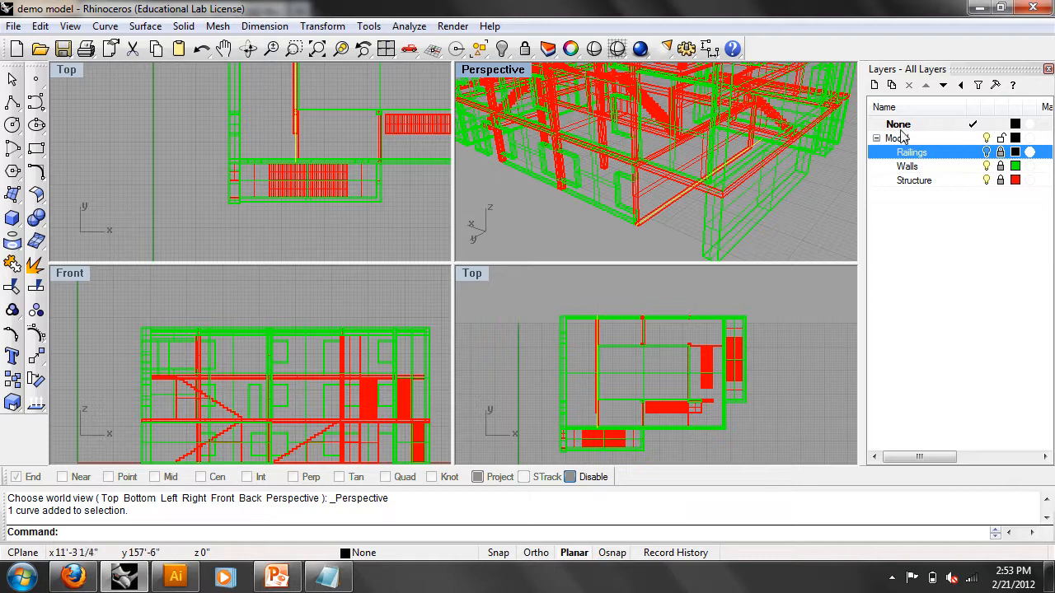
{"action": "left_click", "coordinate": [897, 125]}
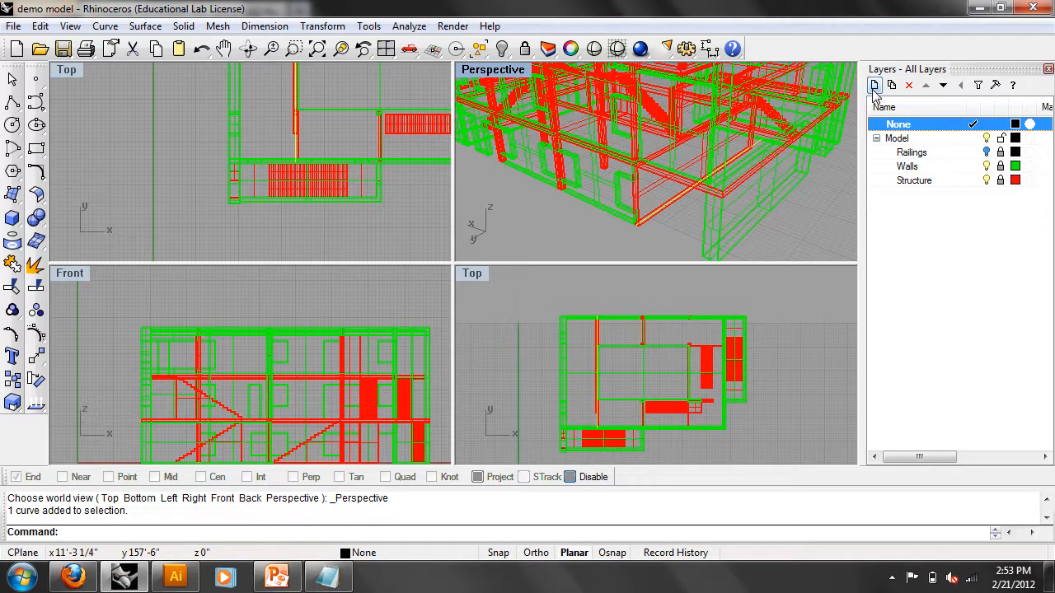
- Add a new layer named Diagram and clear the curve selection
{"action": "left_click", "coordinate": [873, 87]}
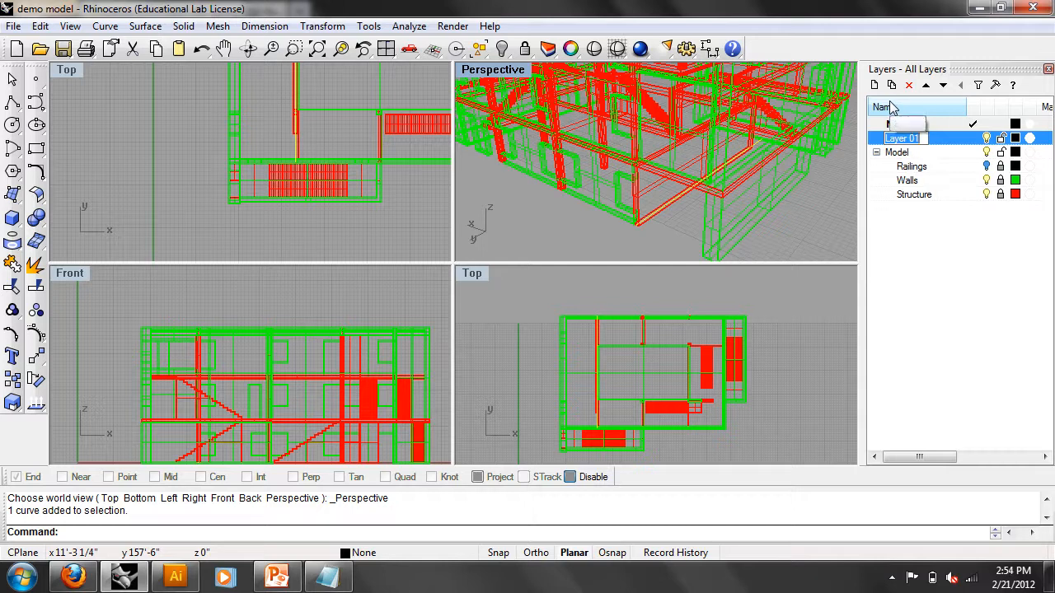
{"action": "left_click", "coordinate": [922, 250]}
{"action": "left_click", "coordinate": [739, 226]}
- Extrude the plan line up to the roof corner with ExtrudeCrv and End osnap
{"action": "left_click", "coordinate": [658, 177]}
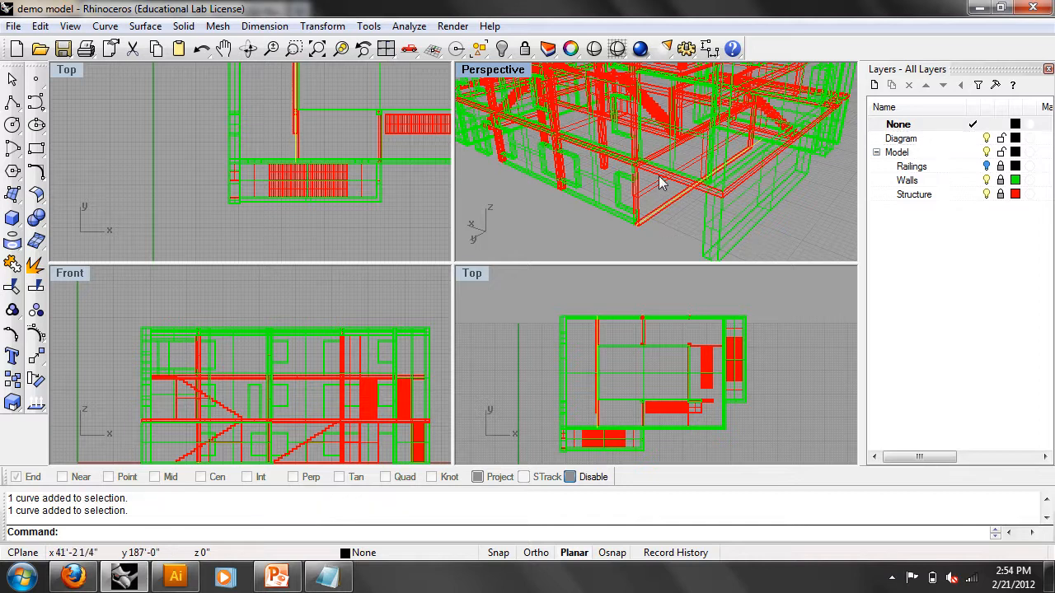
{"action": "scroll", "coordinate": [717, 193], "scroll_direction": "up", "scroll_amount": 2}
{"action": "type", "text": "extru"}
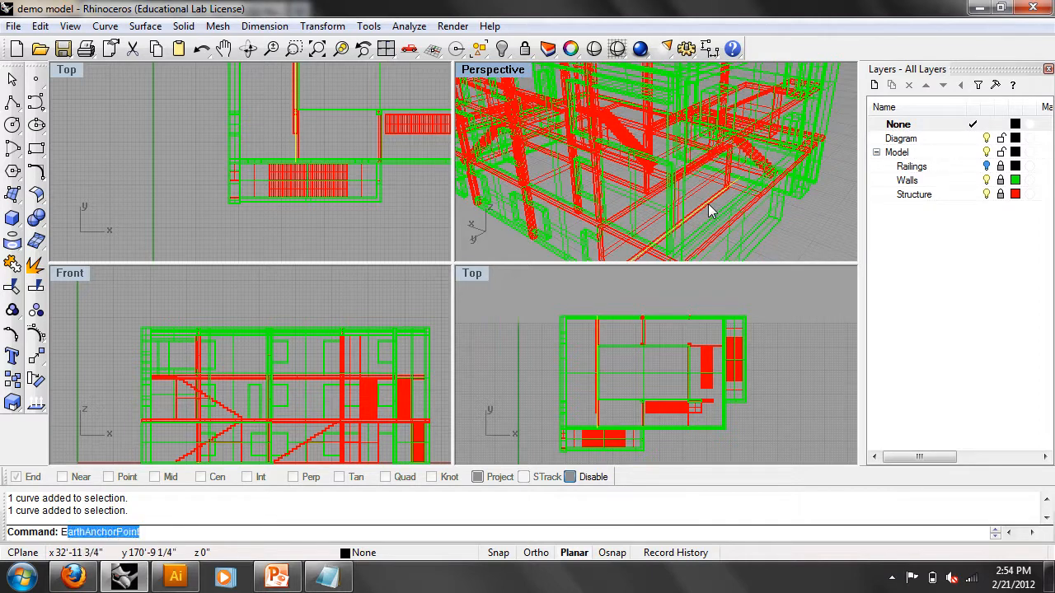
{"action": "key", "text": "Return"}
{"action": "scroll", "coordinate": [709, 204], "scroll_direction": "down", "scroll_amount": 5}
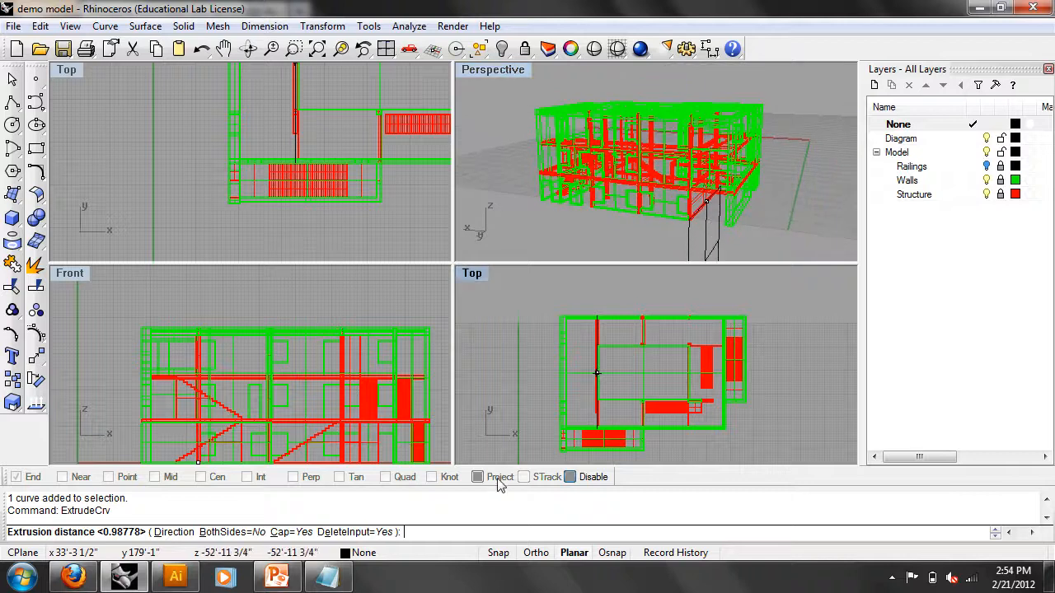
{"action": "left_click", "coordinate": [570, 477]}
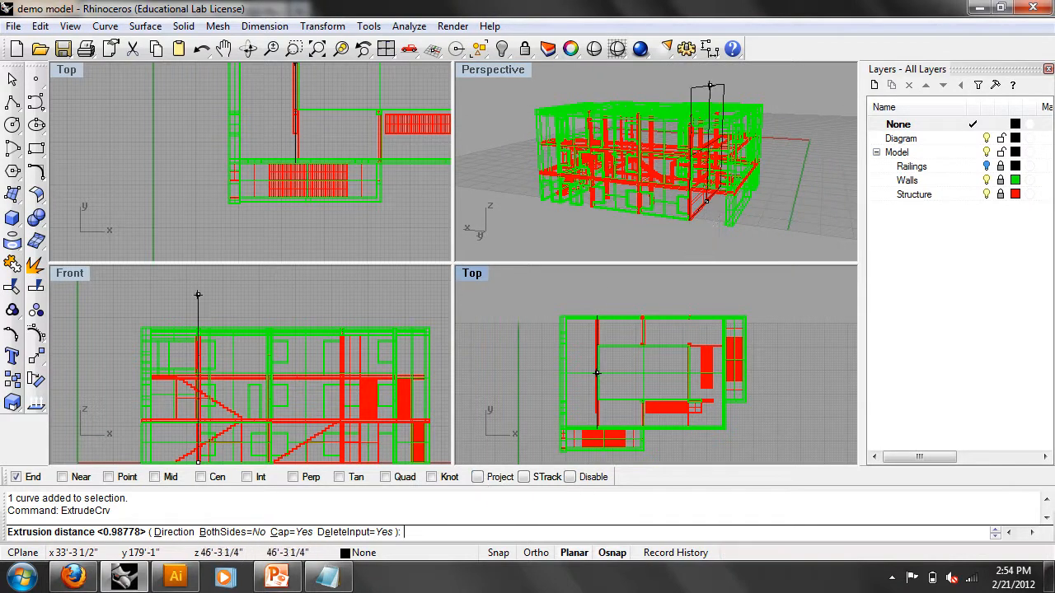
{"action": "scroll", "coordinate": [683, 170], "scroll_direction": "up", "scroll_amount": 5}
{"action": "scroll", "coordinate": [634, 176], "scroll_direction": "down", "scroll_amount": 5}
{"action": "right_click_drag", "start_coordinate": [667, 243], "coordinate": [698, 176]}
{"action": "left_click", "coordinate": [720, 153]}
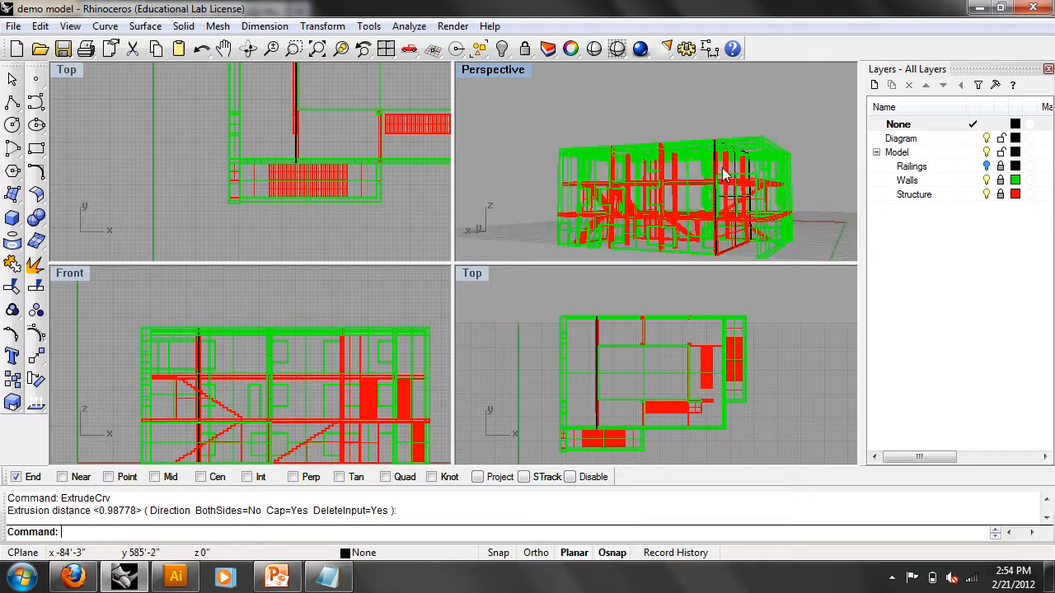
- Select the new vertical plane and maximize the Top view
{"action": "left_click", "coordinate": [714, 183]}
{"action": "scroll", "coordinate": [410, 146], "scroll_direction": "up", "scroll_amount": 3}
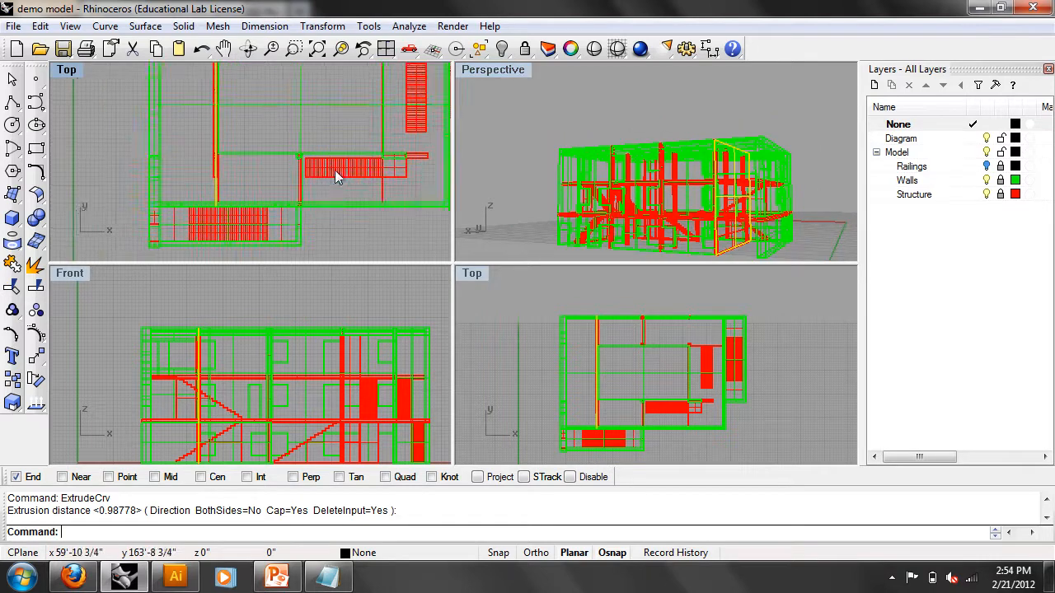
{"action": "double_click", "coordinate": [66, 70]}
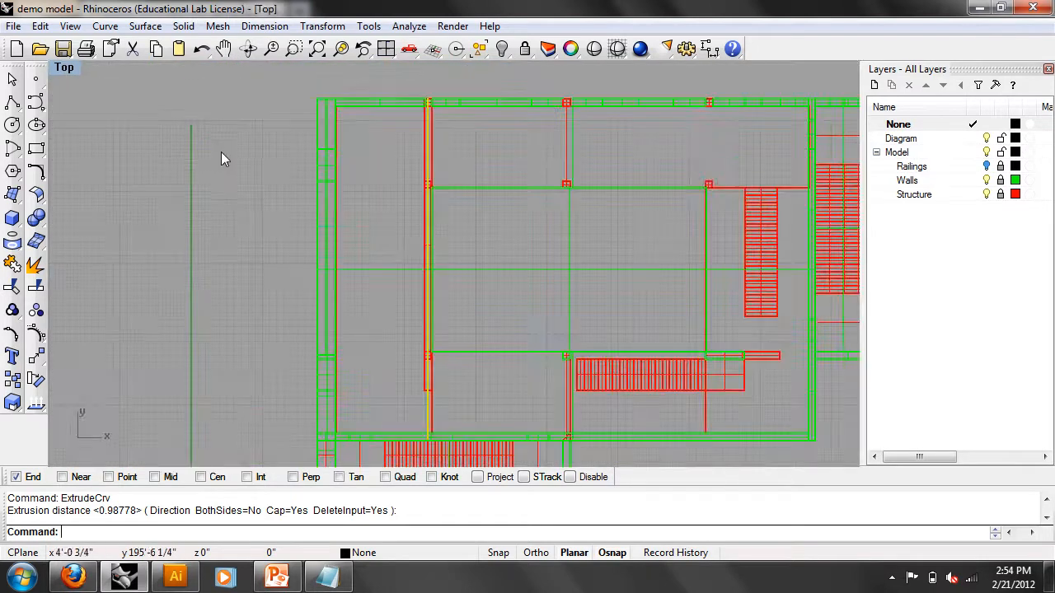
{"action": "right_click_drag", "start_coordinate": [283, 152], "coordinate": [112, 142]}
- Copy the vertical plane to further positions across the plan, with osnaps off for free placement
{"action": "type", "text": "Copy"}
{"action": "key", "text": "Return"}
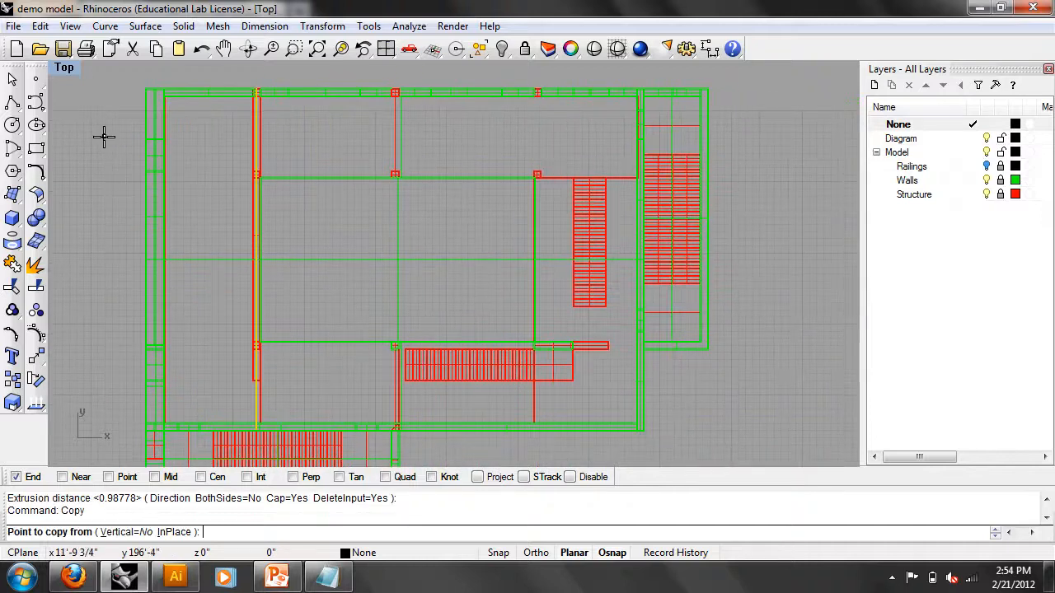
{"action": "left_click", "coordinate": [200, 200]}
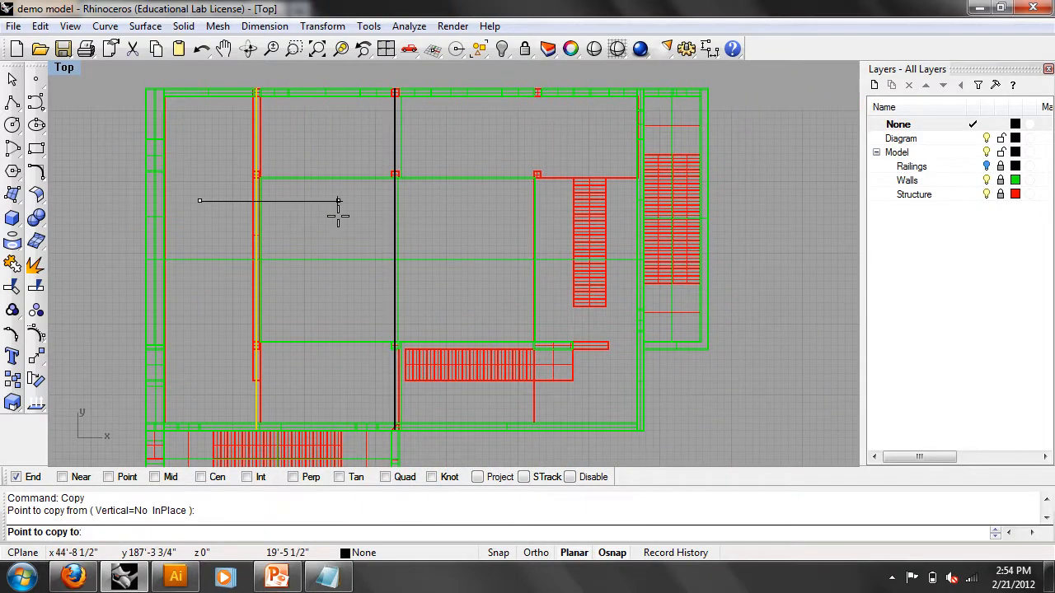
{"action": "left_click", "coordinate": [480, 200]}
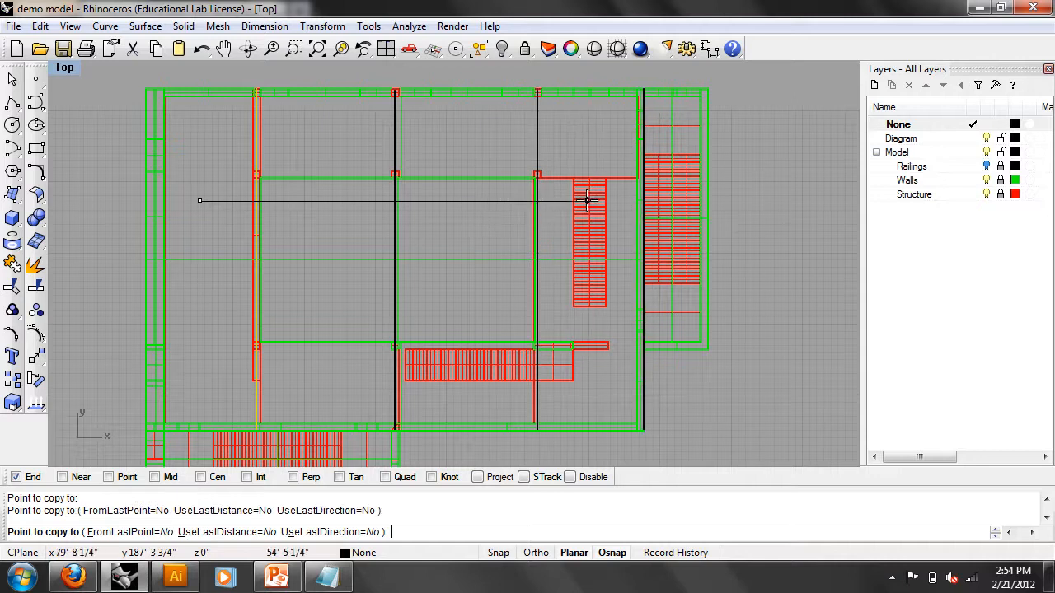
{"action": "left_click", "coordinate": [567, 477]}
{"action": "left_click", "coordinate": [567, 477]}
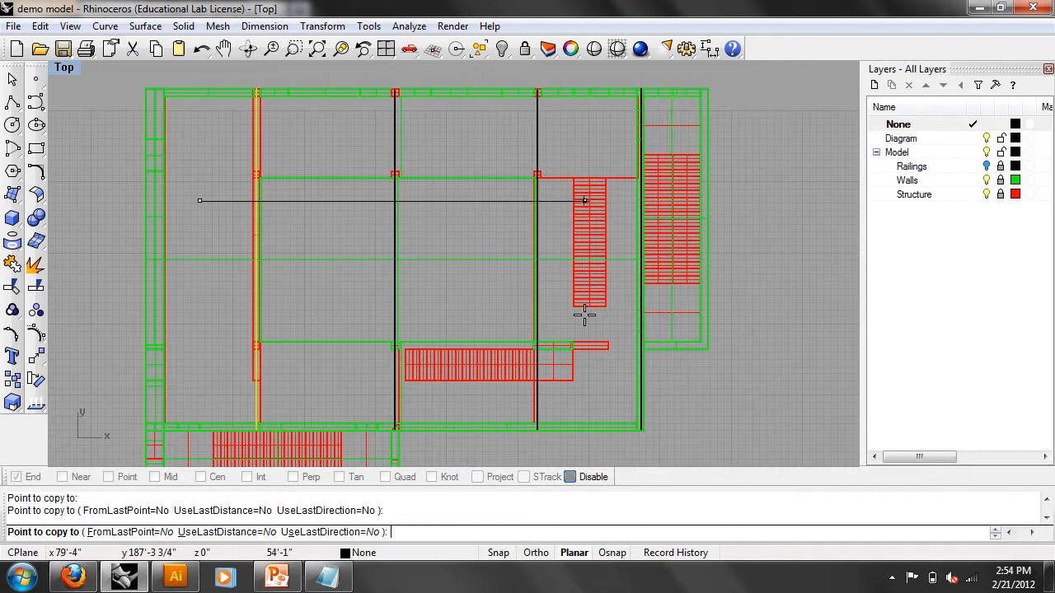
{"action": "left_click", "coordinate": [646, 306]}
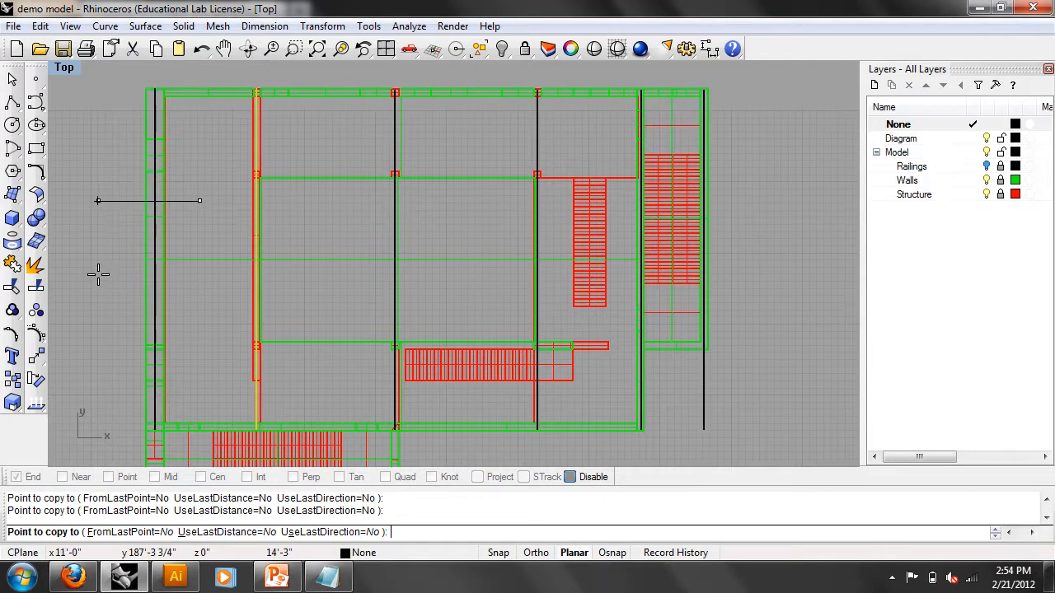
{"action": "scroll", "coordinate": [184, 264], "scroll_direction": "down", "scroll_amount": 3}
{"action": "key", "text": "Return"}
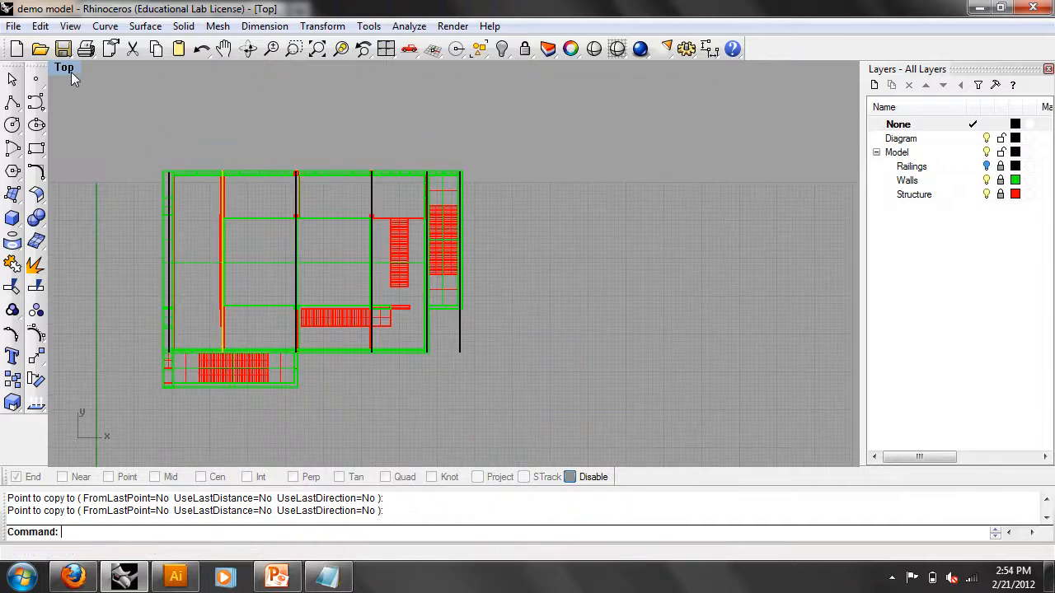
- Switch the viewport to a shaded perspective view of the building
{"action": "left_click", "coordinate": [71, 72]}
{"action": "mouse_move", "coordinate": [148, 268]}
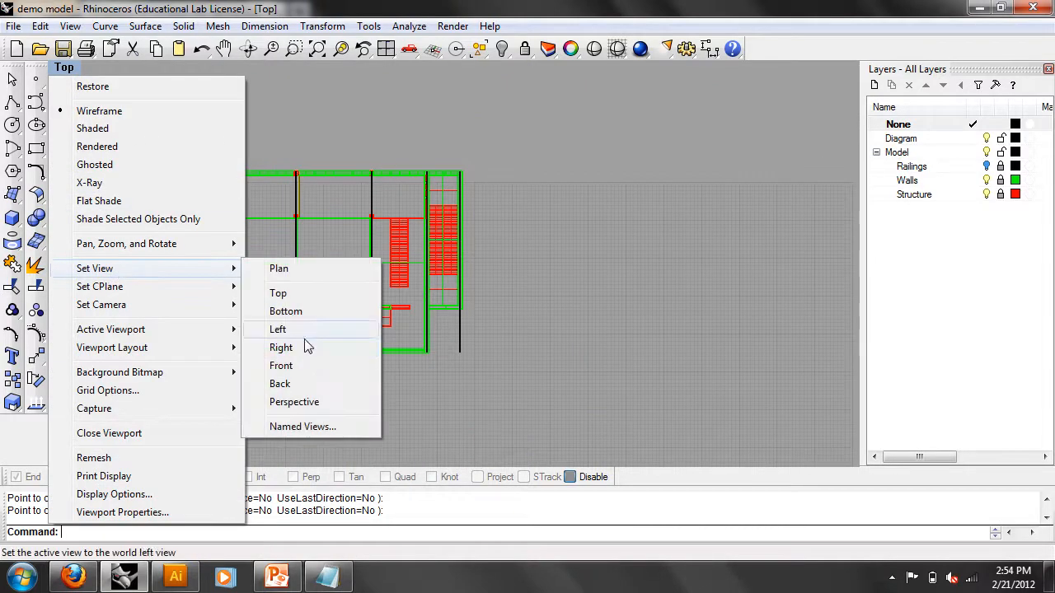
{"action": "left_click", "coordinate": [302, 405]}
{"action": "right_click_drag", "start_coordinate": [329, 296], "coordinate": [758, 249]}
{"action": "scroll", "coordinate": [399, 262], "scroll_direction": "up", "scroll_amount": 9}
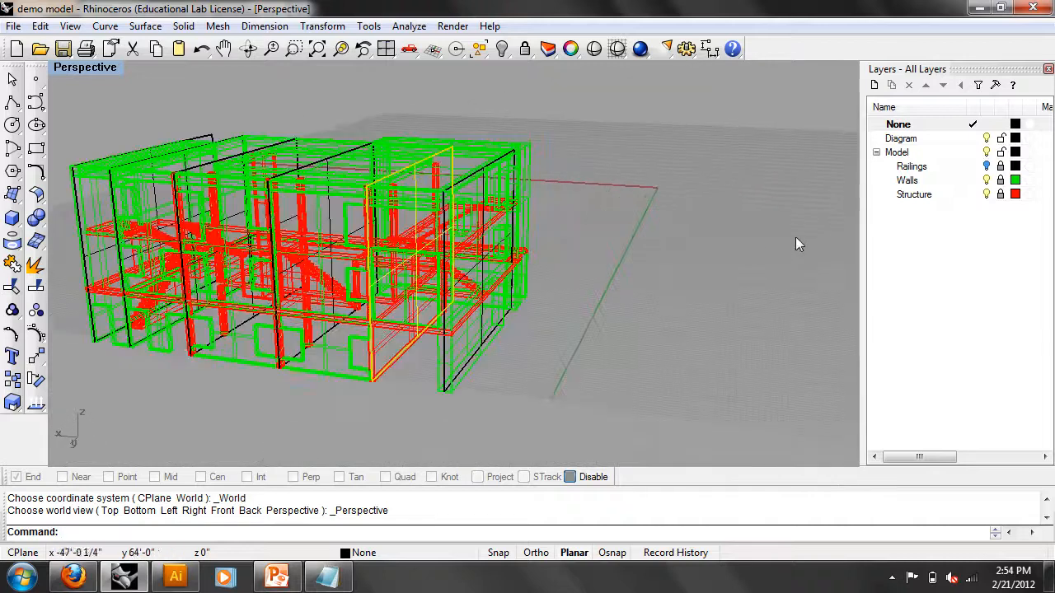
{"action": "left_click", "coordinate": [98, 68]}
{"action": "left_click", "coordinate": [95, 129]}
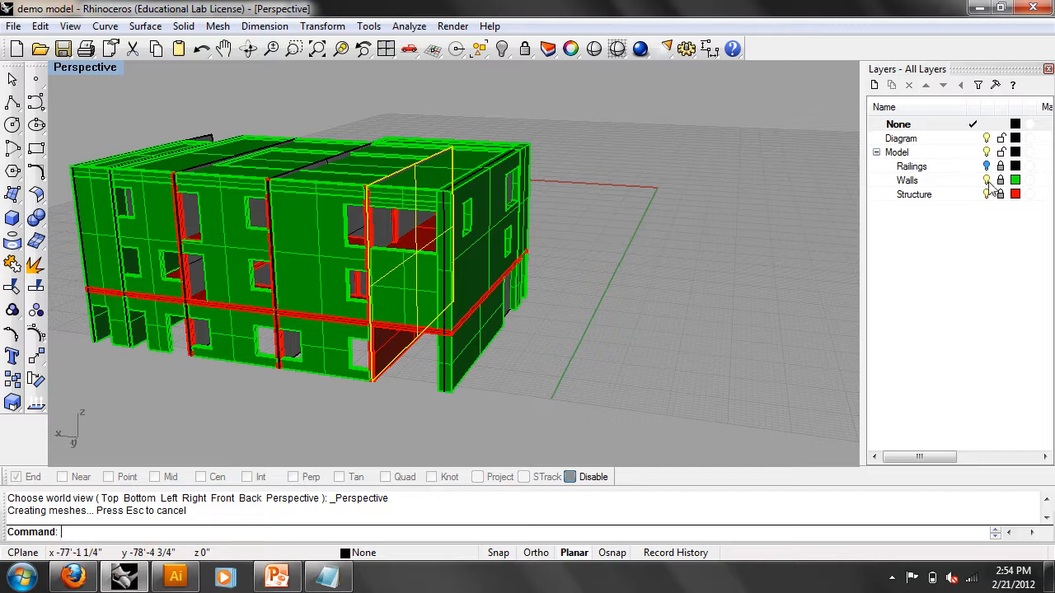
- Hide the Structure layer, toggling Walls off and back on
{"action": "left_click", "coordinate": [987, 179]}
{"action": "left_click", "coordinate": [986, 194]}
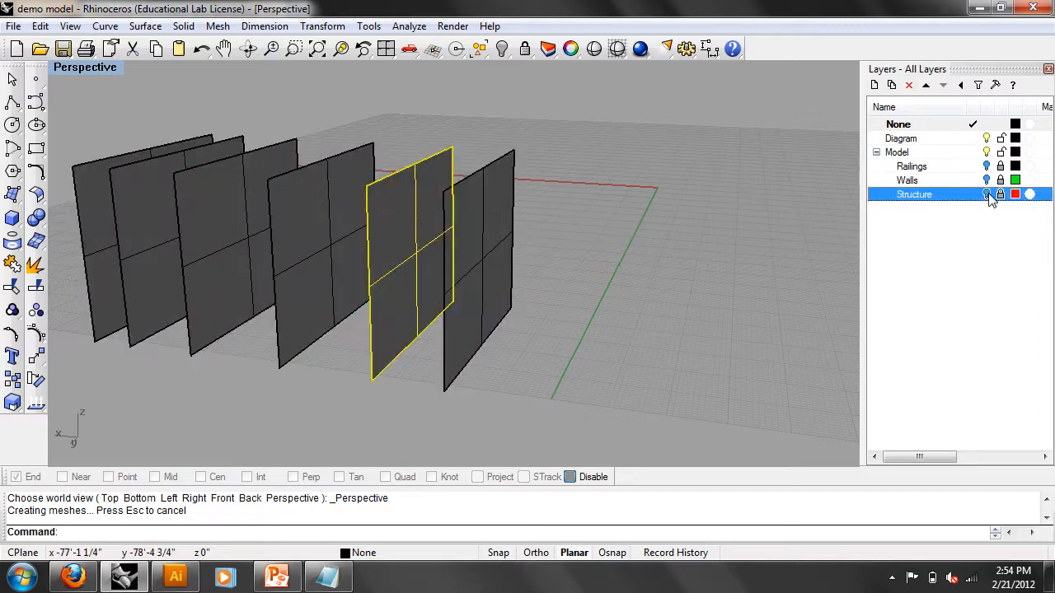
{"action": "left_click", "coordinate": [989, 194]}
{"action": "right_click_drag", "start_coordinate": [661, 190], "coordinate": [712, 211]}
{"action": "left_click", "coordinate": [986, 195]}
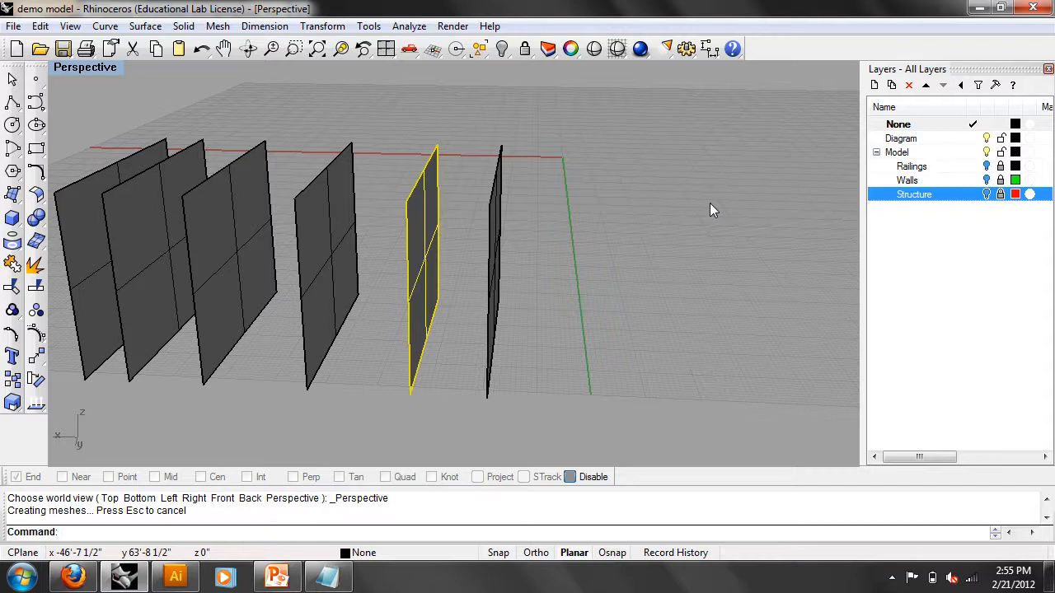
{"action": "left_click", "coordinate": [991, 182]}
{"action": "left_click", "coordinate": [987, 180]}
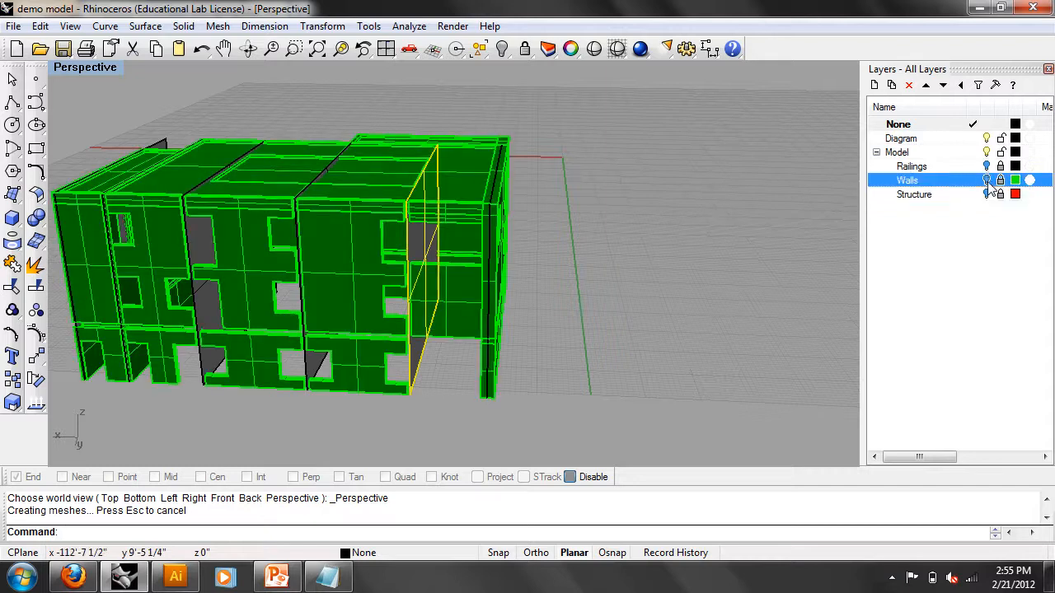
{"action": "right_click_drag", "start_coordinate": [718, 195], "coordinate": [280, 165]}
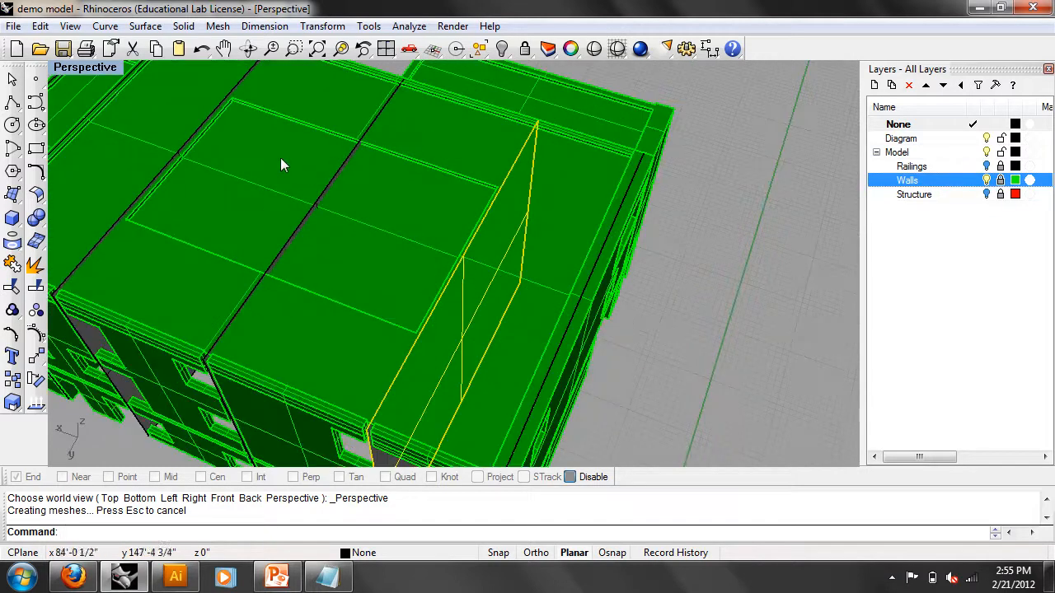
- Return the viewport to the Top view and recentre the plan
{"action": "right_click", "coordinate": [100, 73]}
{"action": "left_click", "coordinate": [109, 131]}
{"action": "type", "text": "Top"}
{"action": "right_click", "coordinate": [74, 68]}
{"action": "left_click", "coordinate": [302, 174]}
{"action": "scroll", "coordinate": [313, 161], "scroll_direction": "down", "scroll_amount": 8}
{"action": "right_click_drag", "start_coordinate": [448, 173], "coordinate": [424, 254]}
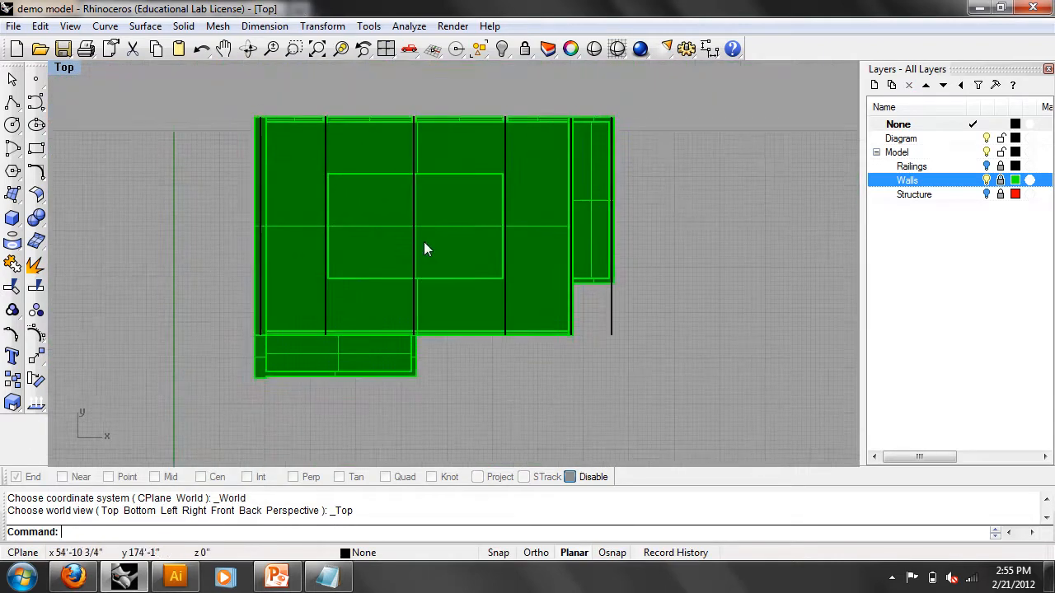
- Add a new layer named Diagram 2
{"action": "left_click", "coordinate": [915, 138]}
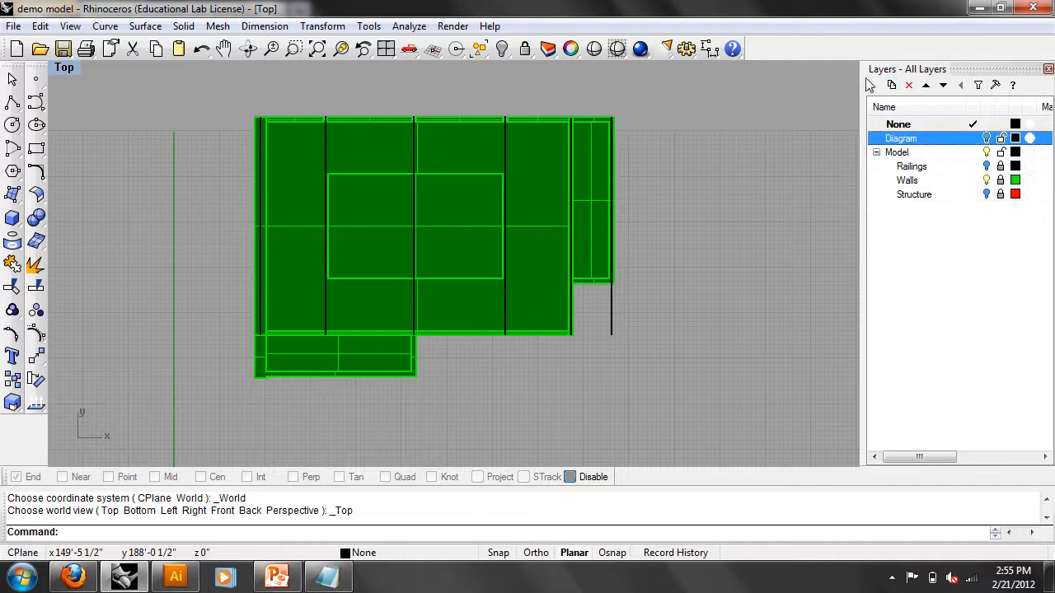
{"action": "left_click", "coordinate": [873, 85]}
{"action": "type", "text": "Dia"}
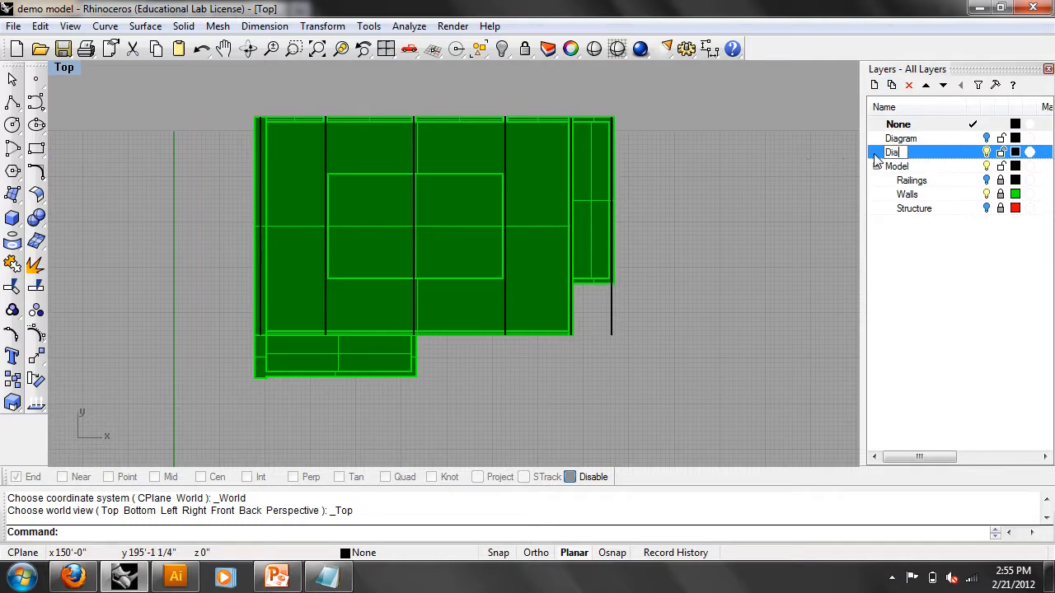
{"action": "key", "text": "Return"}
- Move the six vertical planes onto Diagram 2 via Properties and make it the current layer
{"action": "right_click_drag", "start_coordinate": [544, 173], "coordinate": [584, 191]}
{"action": "left_click_drag", "start_coordinate": [693, 355], "coordinate": [293, 200]}
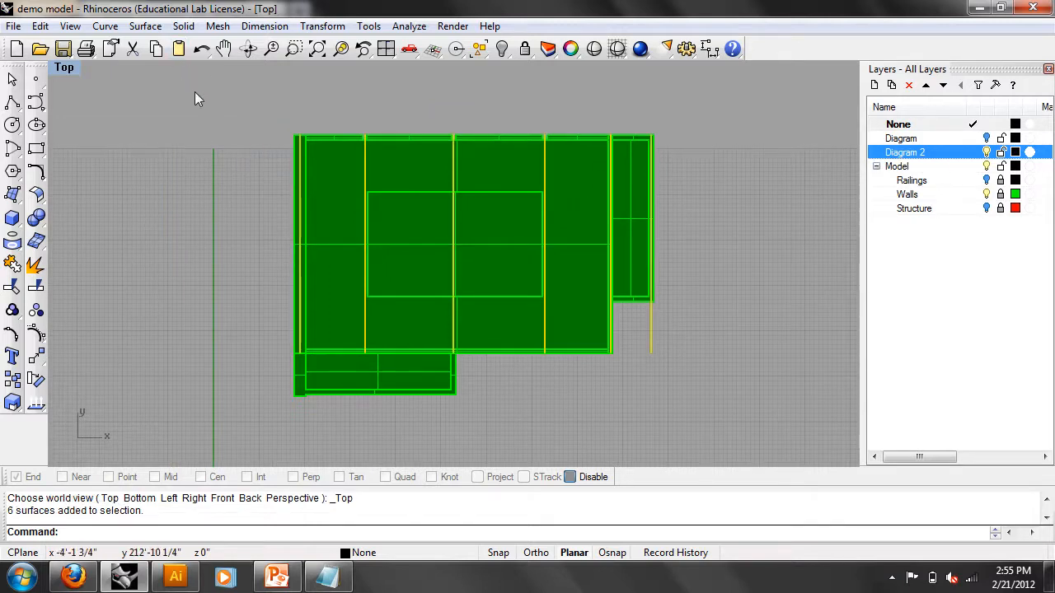
{"action": "key", "text": "F3"}
{"action": "left_click", "coordinate": [816, 138]}
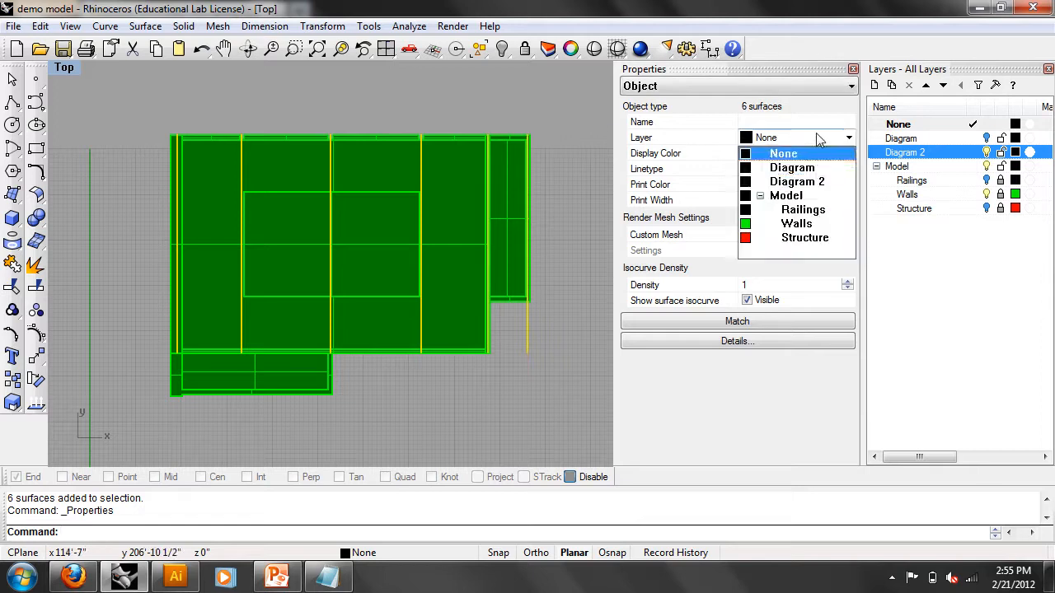
{"action": "left_click", "coordinate": [812, 190]}
{"action": "key", "text": "Escape"}
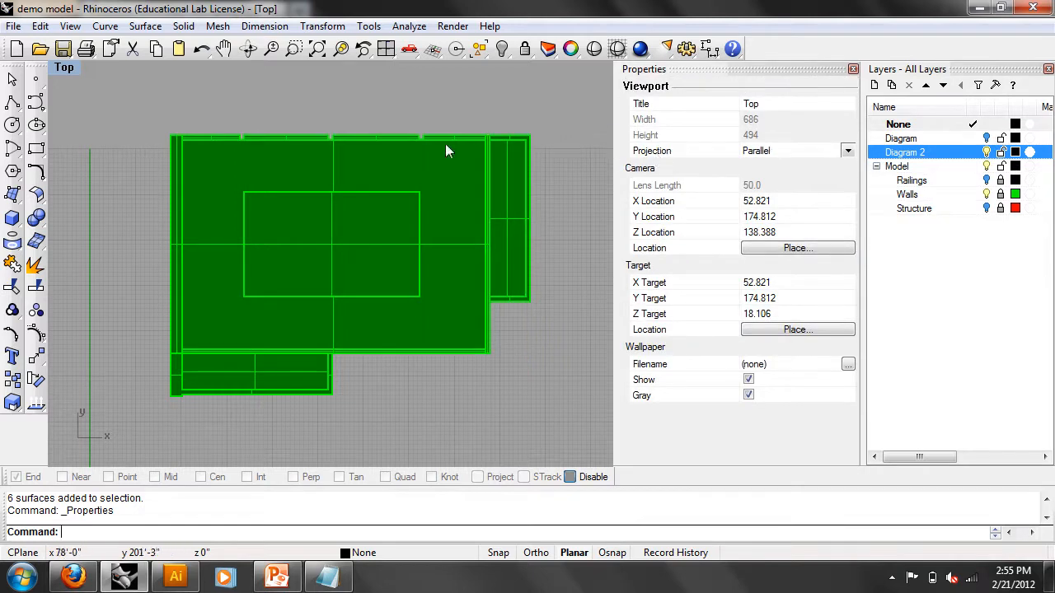
{"action": "double_click", "coordinate": [898, 154]}
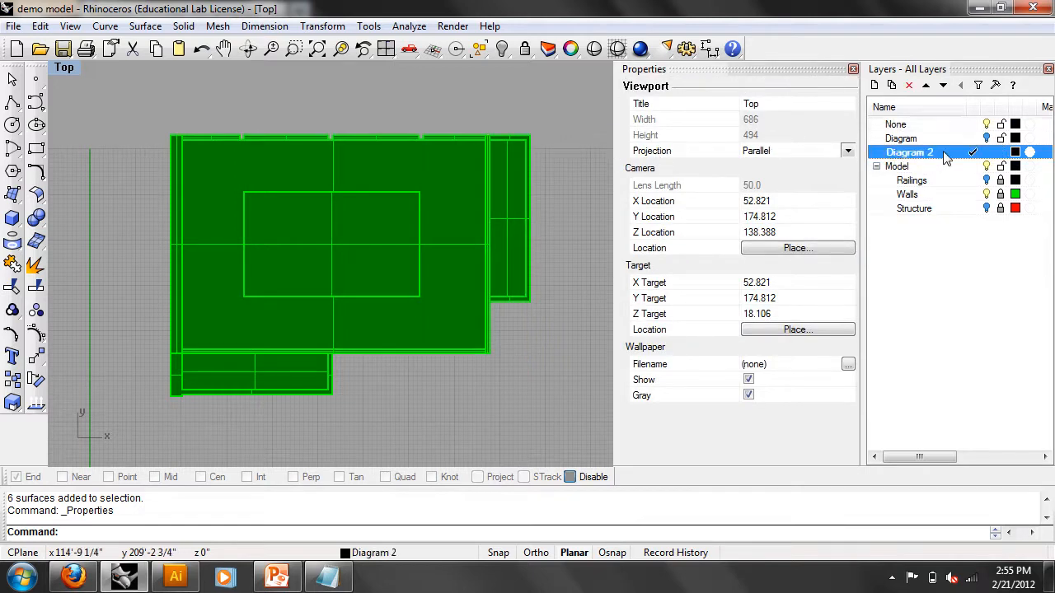
- Trace the building footprint as a closed polyline around its notches and steps
{"action": "left_click", "coordinate": [12, 101]}
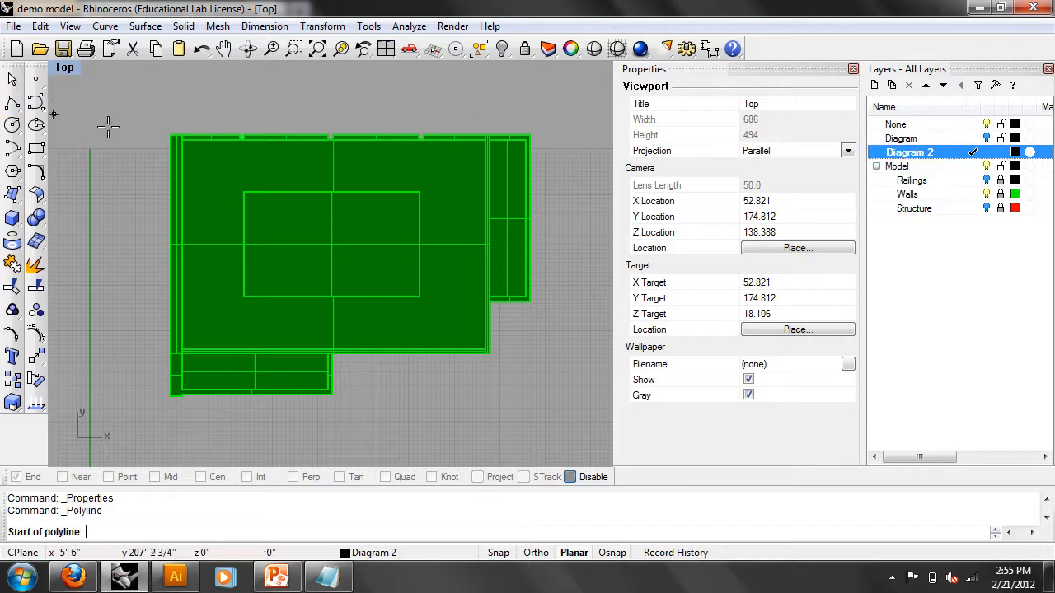
{"action": "left_click", "coordinate": [169, 134]}
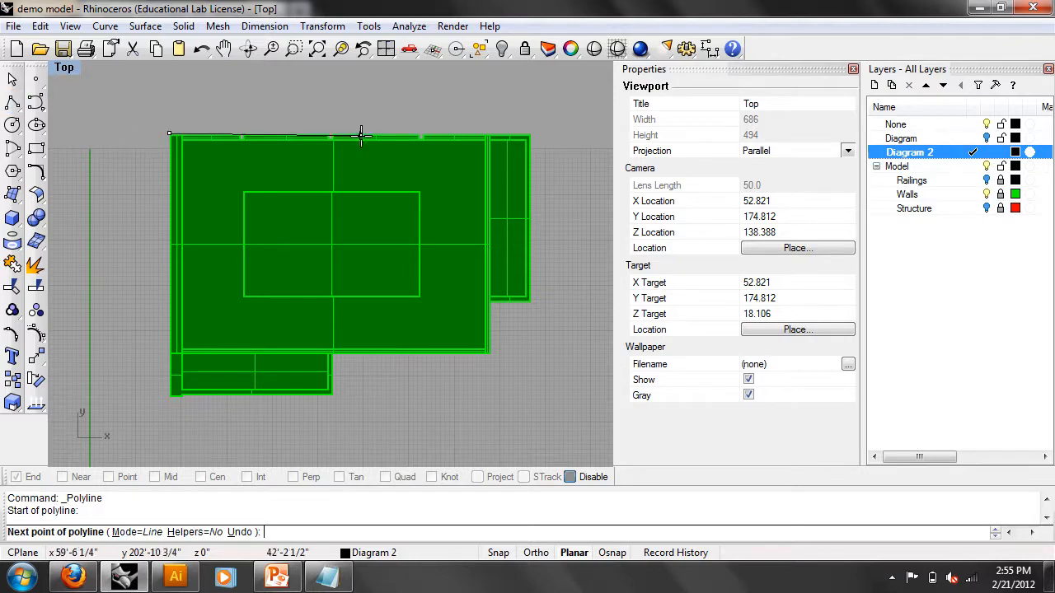
{"action": "left_click", "coordinate": [531, 133]}
{"action": "left_click", "coordinate": [531, 303]}
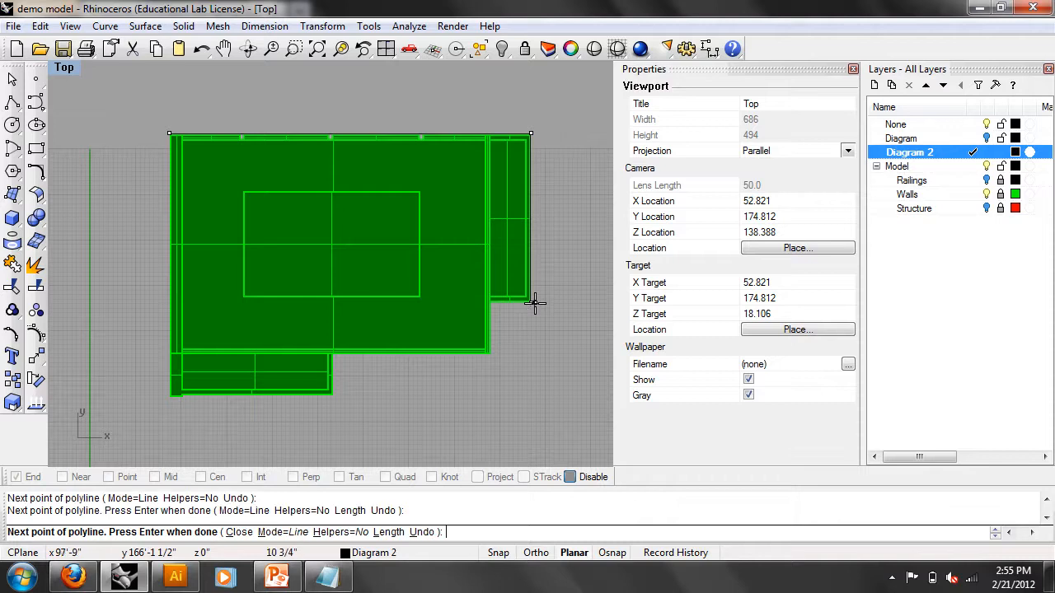
{"action": "left_click", "coordinate": [490, 303]}
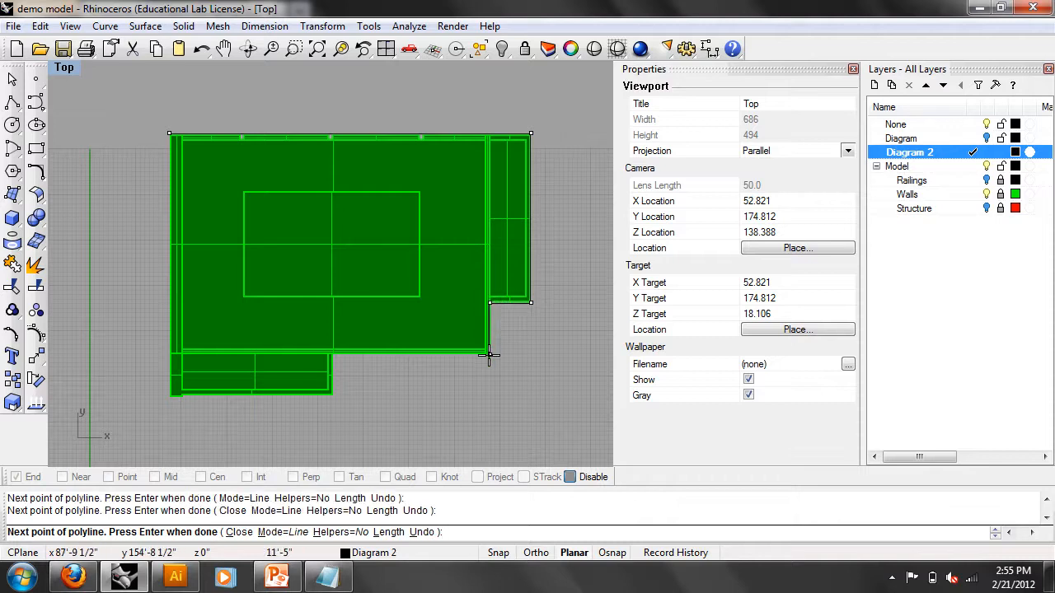
{"action": "left_click", "coordinate": [489, 356]}
{"action": "left_click", "coordinate": [334, 355]}
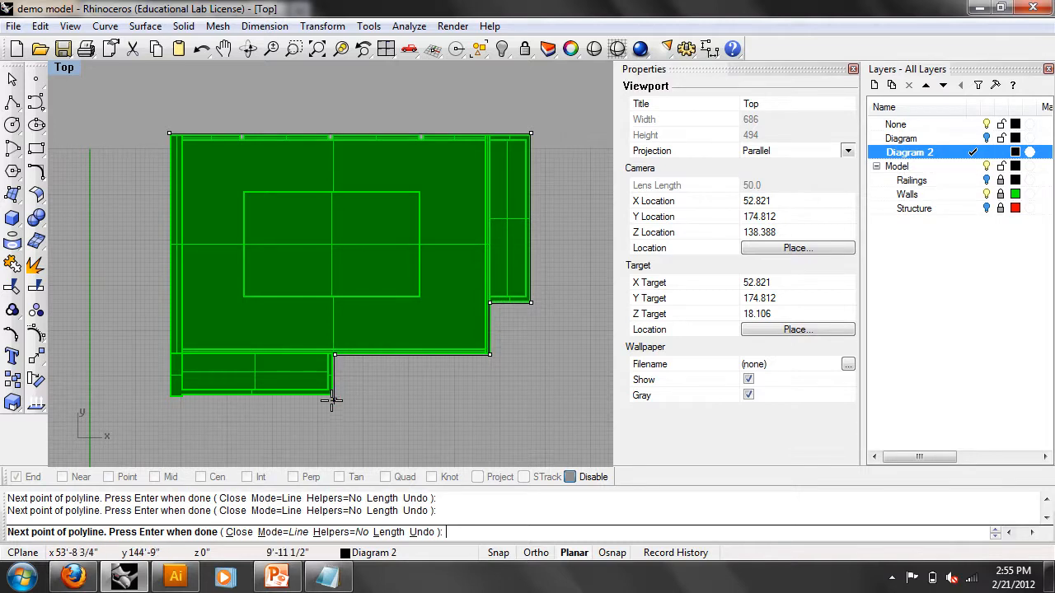
{"action": "left_click", "coordinate": [334, 393]}
{"action": "left_click", "coordinate": [172, 393]}
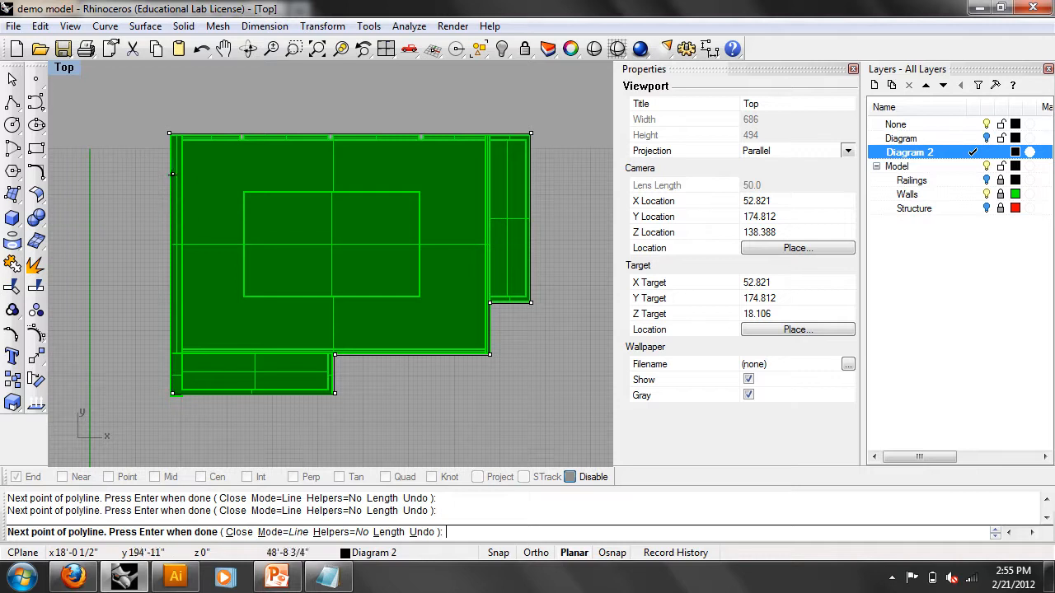
{"action": "left_click", "coordinate": [170, 134]}
- Set the Top view to wireframe, draw a courtyard rectangle, and select both curves
{"action": "left_click", "coordinate": [51, 71]}
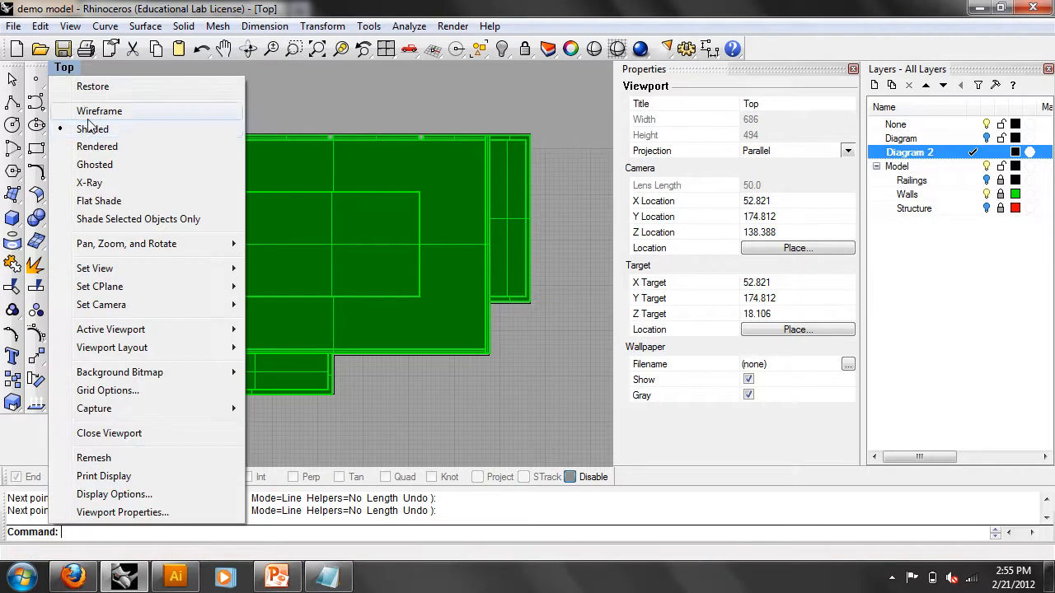
{"action": "left_click", "coordinate": [91, 111]}
{"action": "left_click", "coordinate": [35, 149]}
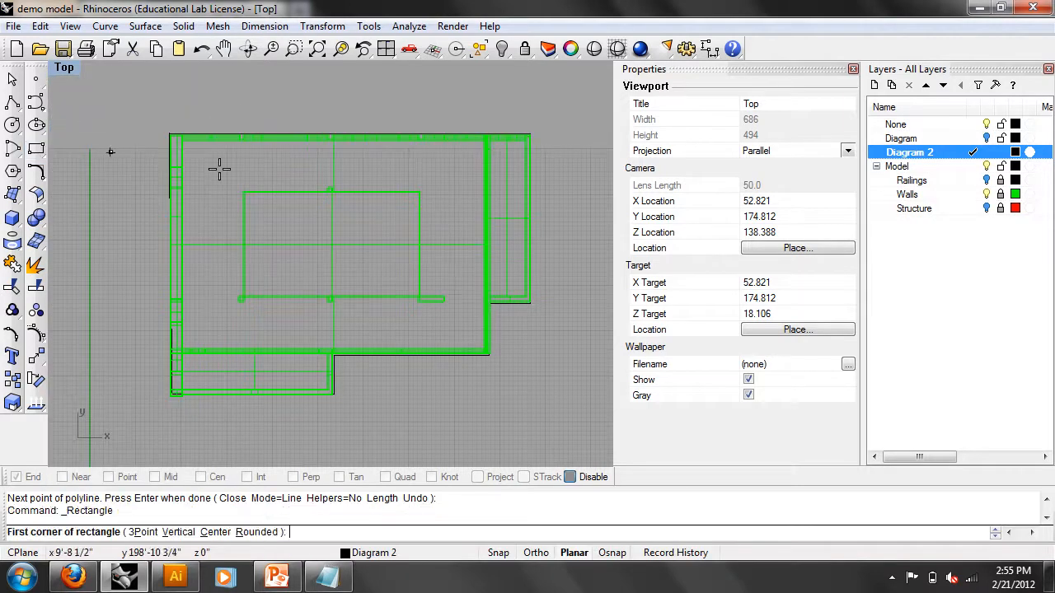
{"action": "left_click", "coordinate": [244, 193]}
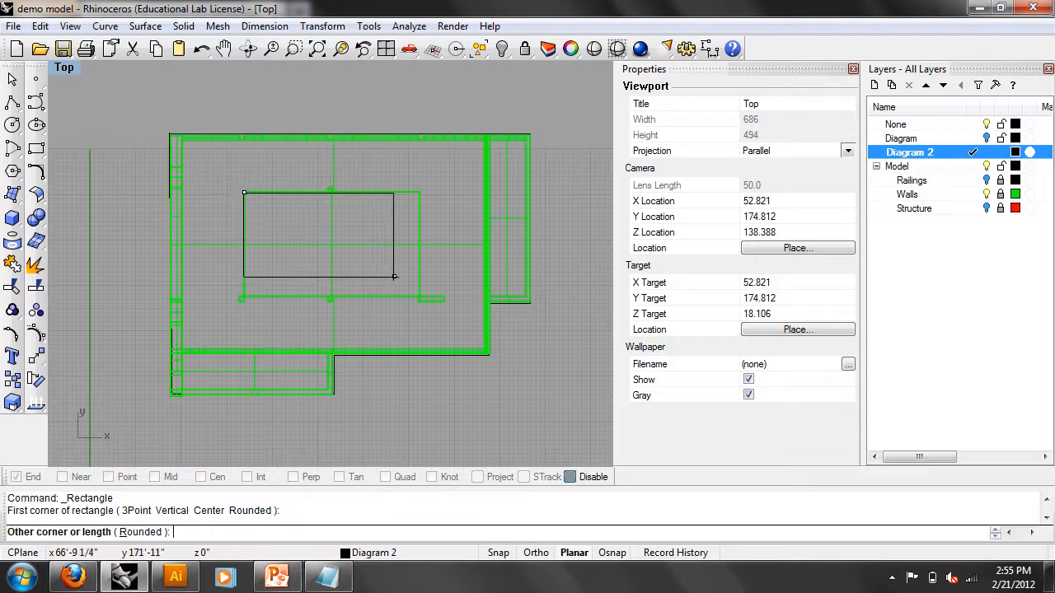
{"action": "left_click", "coordinate": [419, 297]}
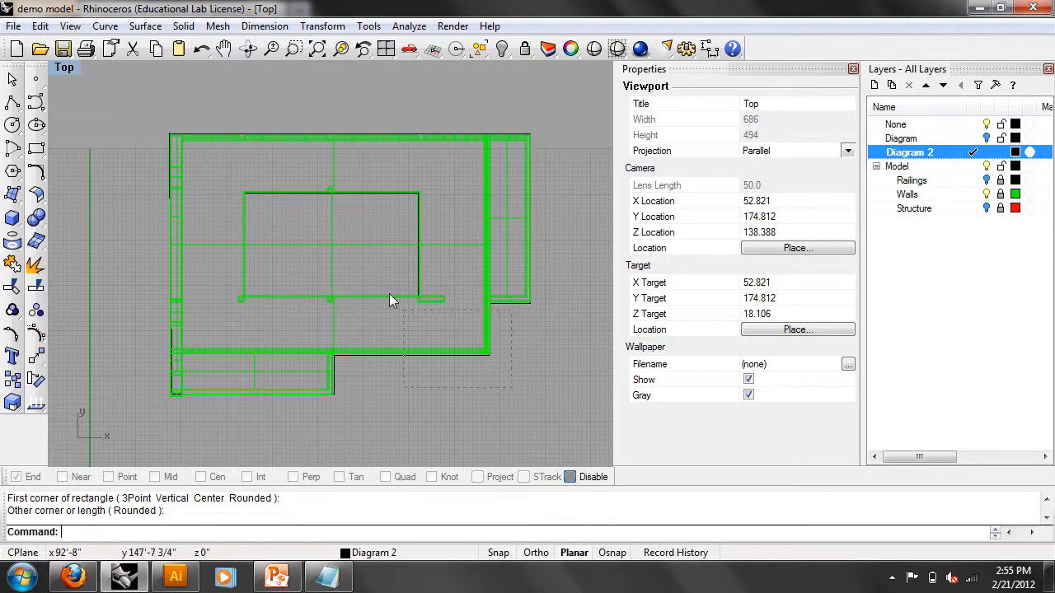
{"action": "left_click_drag", "start_coordinate": [448, 353], "coordinate": [402, 290]}
{"action": "left_click", "coordinate": [65, 68]}
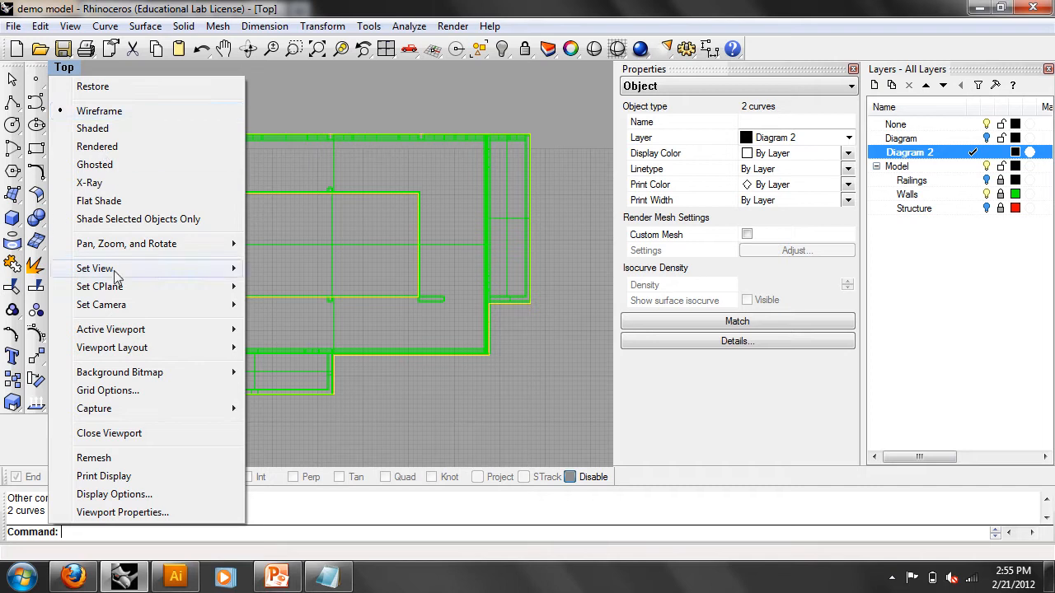
- Switch the viewport to Perspective and run ExtrudeCrv with object snap on to set the height
{"action": "mouse_move", "coordinate": [115, 276]}
{"action": "left_click", "coordinate": [285, 404]}
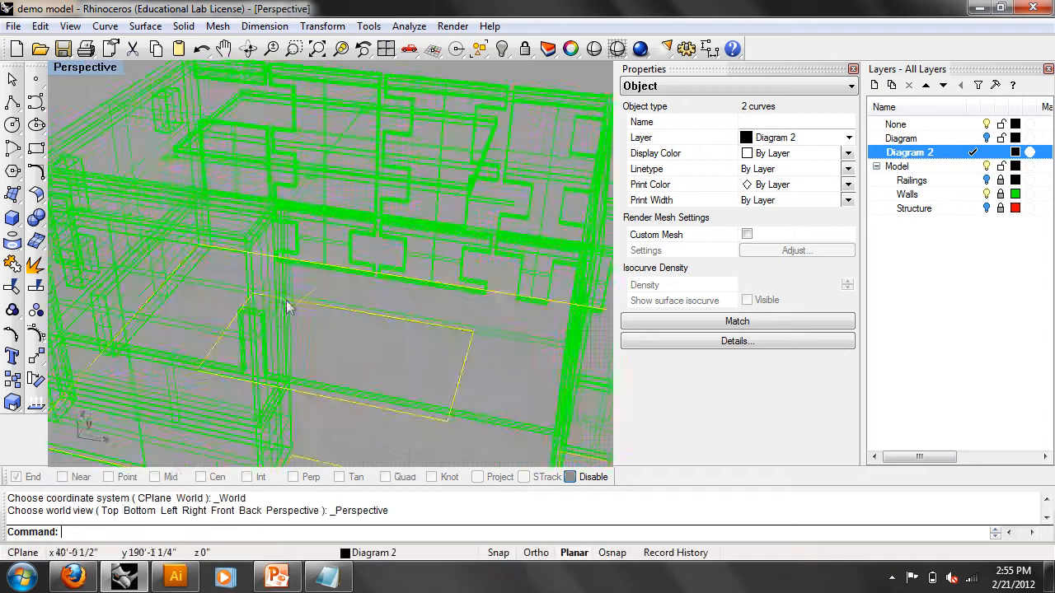
{"action": "scroll", "coordinate": [287, 302], "scroll_direction": "down", "scroll_amount": 5}
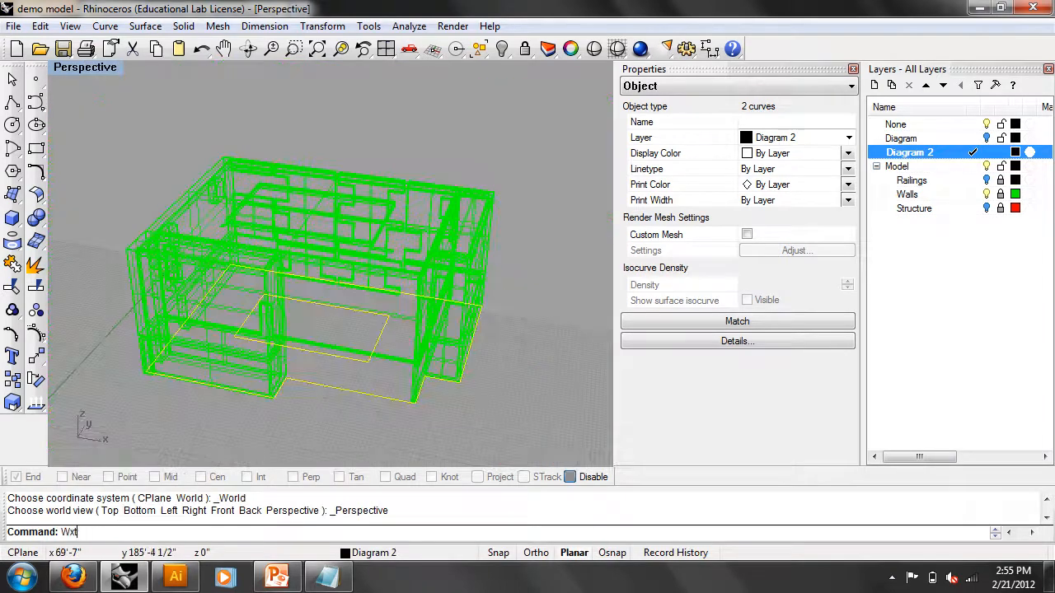
{"action": "type", "text": "Ectru"}
{"action": "type", "text": "trudecrv"}
{"action": "key", "text": "Return"}
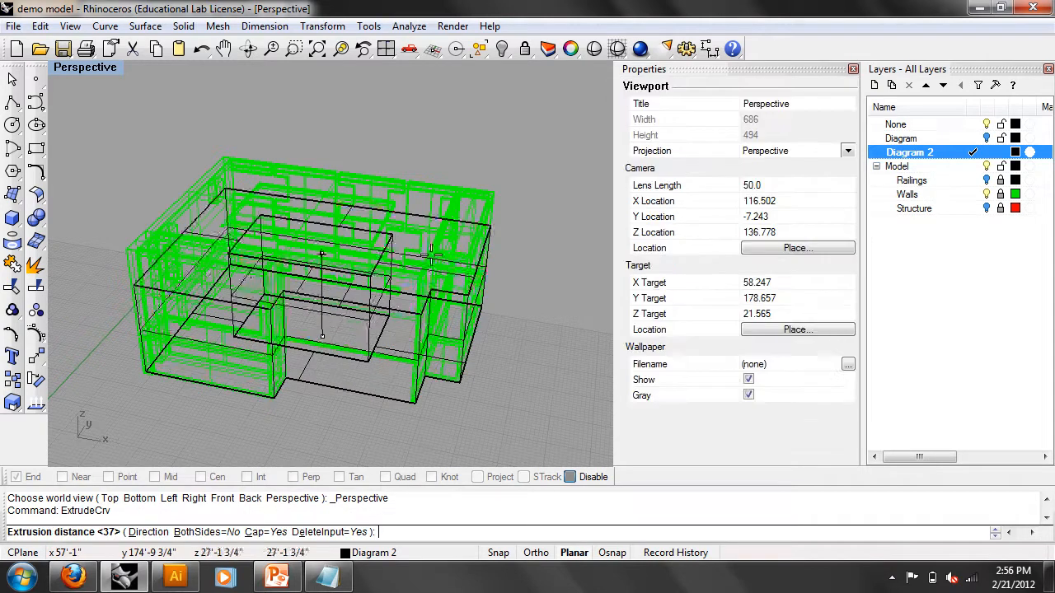
{"action": "right_click_drag", "start_coordinate": [485, 235], "coordinate": [491, 207]}
{"action": "left_click", "coordinate": [569, 476]}
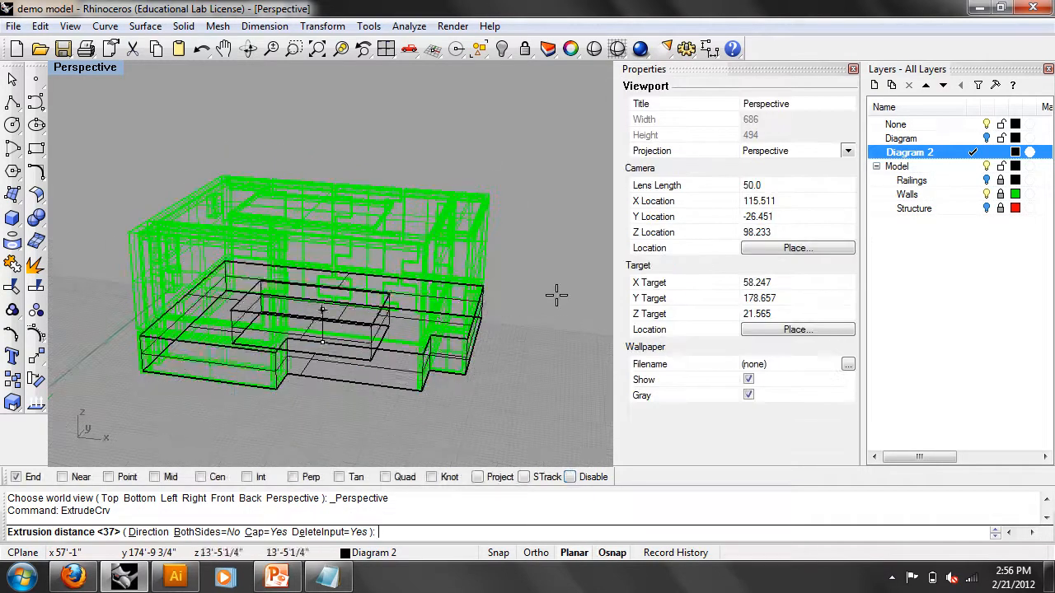
{"action": "left_click", "coordinate": [494, 197]}
- Hide the Walls layer and inspect the extruded mass shaded, then return to wireframe
{"action": "right_click_drag", "start_coordinate": [494, 198], "coordinate": [520, 295]}
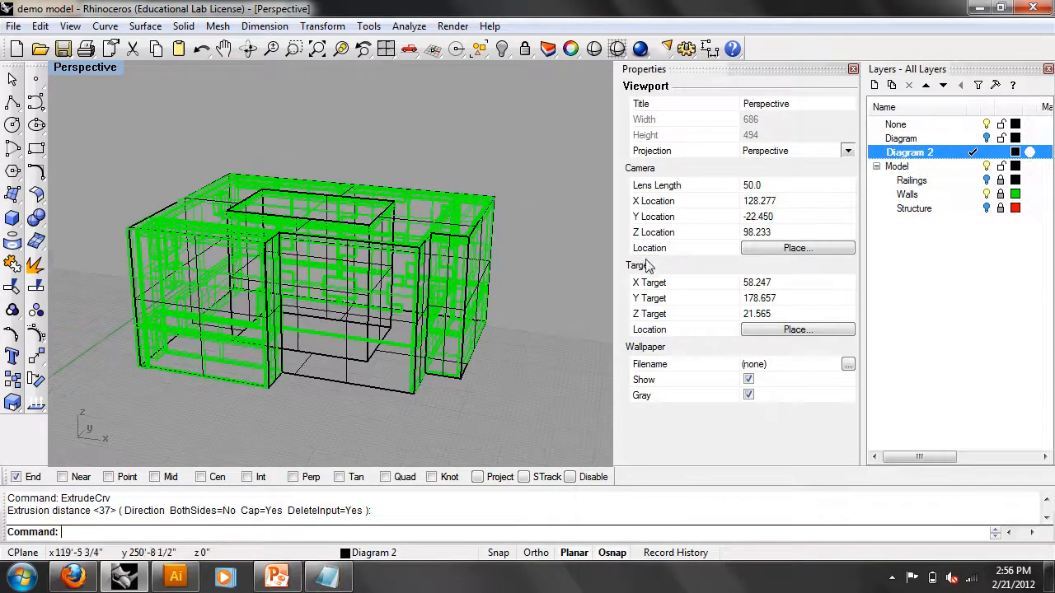
{"action": "left_click", "coordinate": [986, 194]}
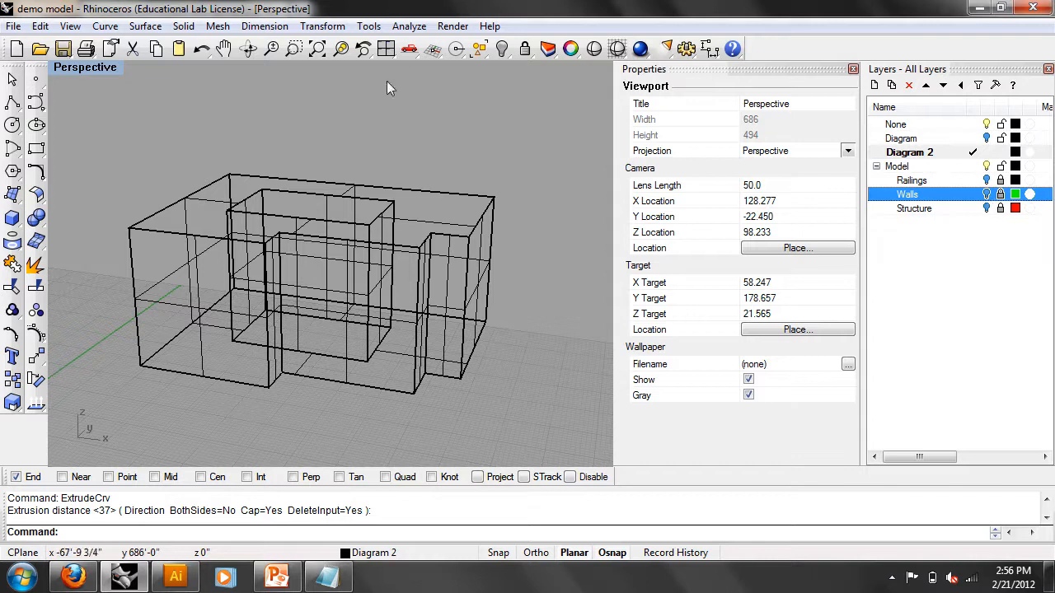
{"action": "left_click", "coordinate": [111, 66]}
{"action": "left_click", "coordinate": [194, 131]}
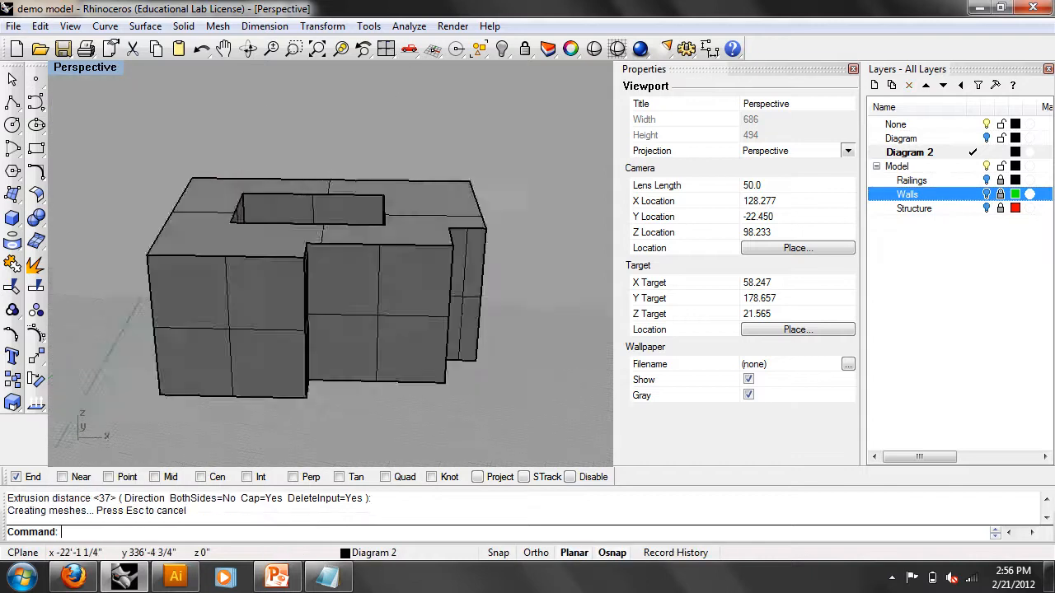
{"action": "right_click_drag", "start_coordinate": [285, 181], "coordinate": [309, 221]}
{"action": "right_click_drag", "start_coordinate": [93, 78], "coordinate": [115, 72]}
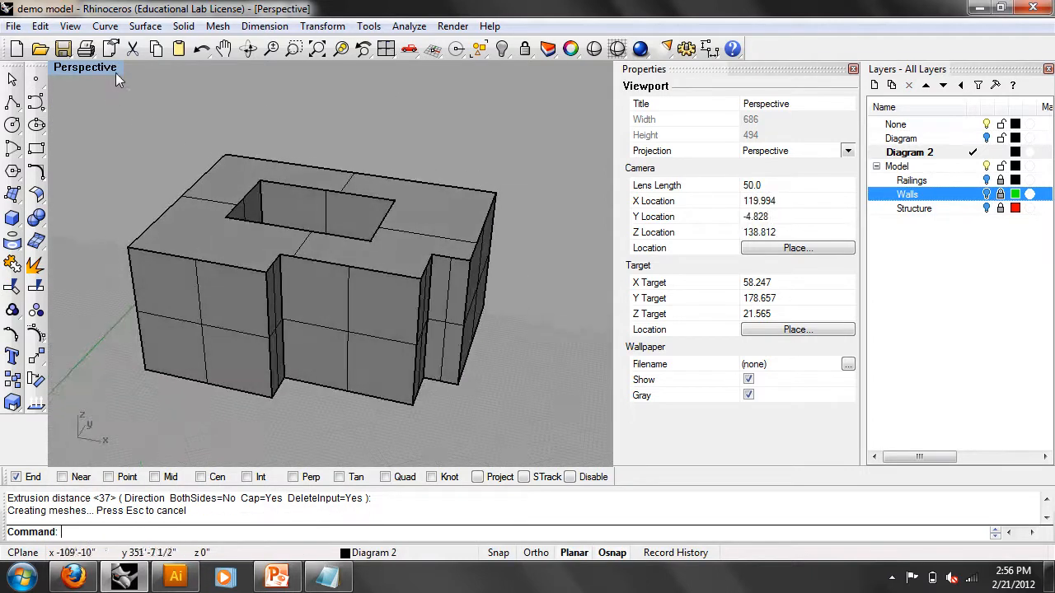
{"action": "left_click", "coordinate": [113, 70]}
{"action": "left_click", "coordinate": [119, 115]}
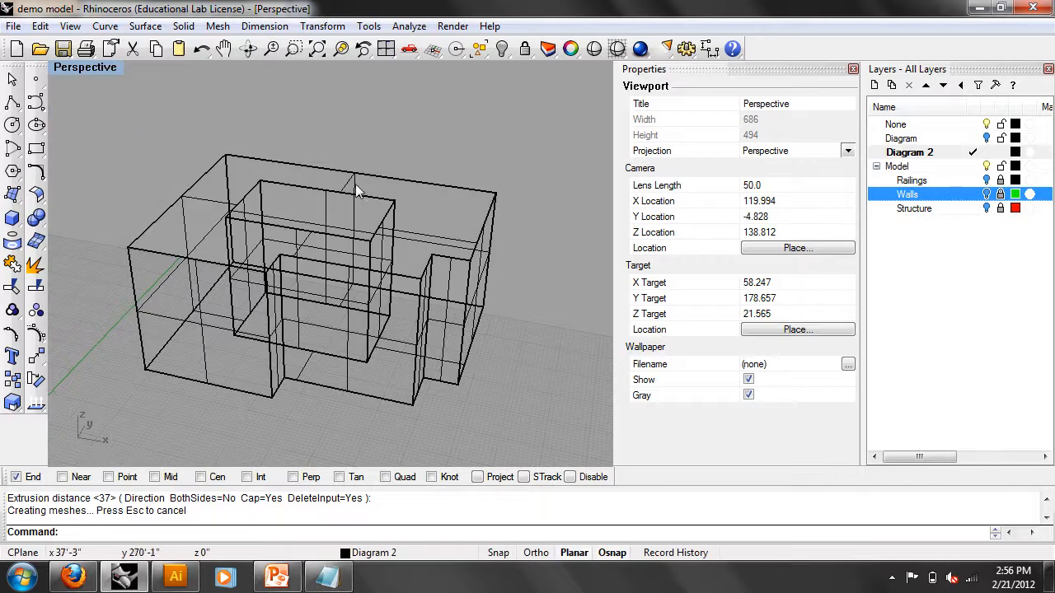
- Delete the extruded mass, then undo the deletion and the wall hiding
{"action": "left_click", "coordinate": [384, 224]}
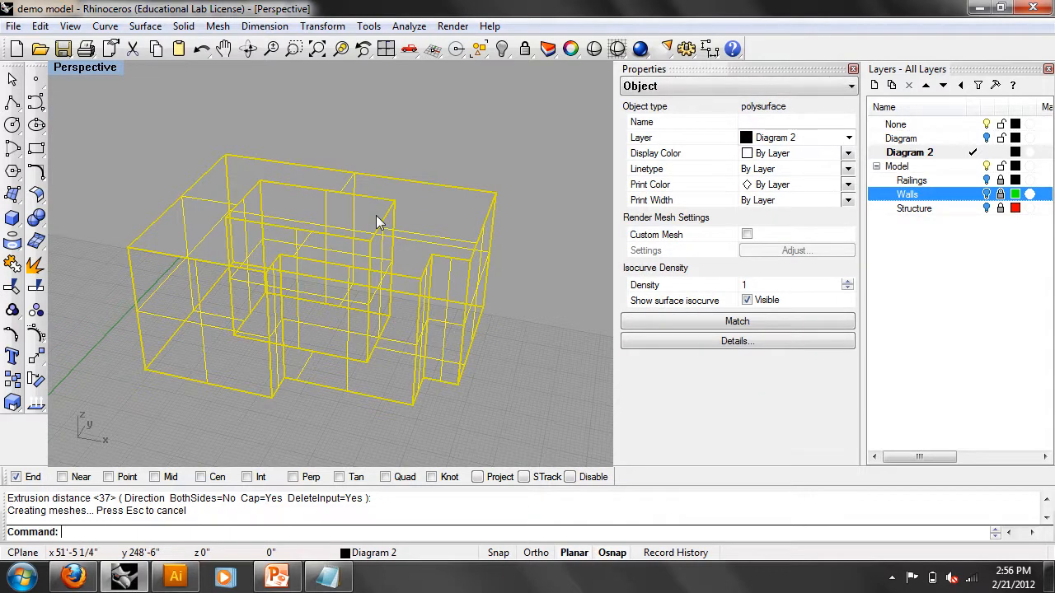
{"action": "key", "text": "Delete"}
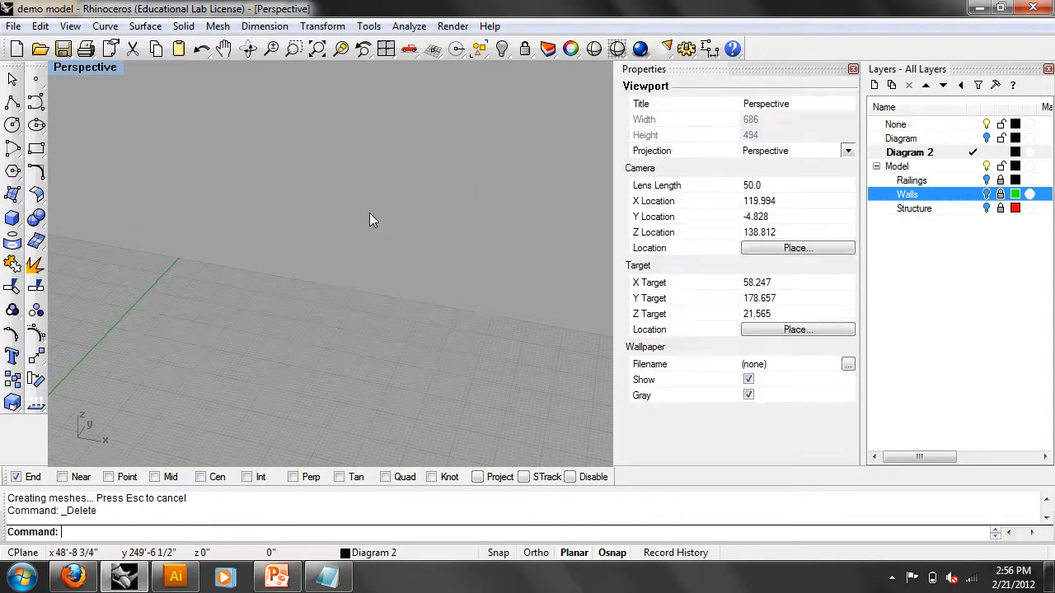
{"action": "key", "text": "ctrl+z"}
{"action": "key", "text": "ctrl+z"}
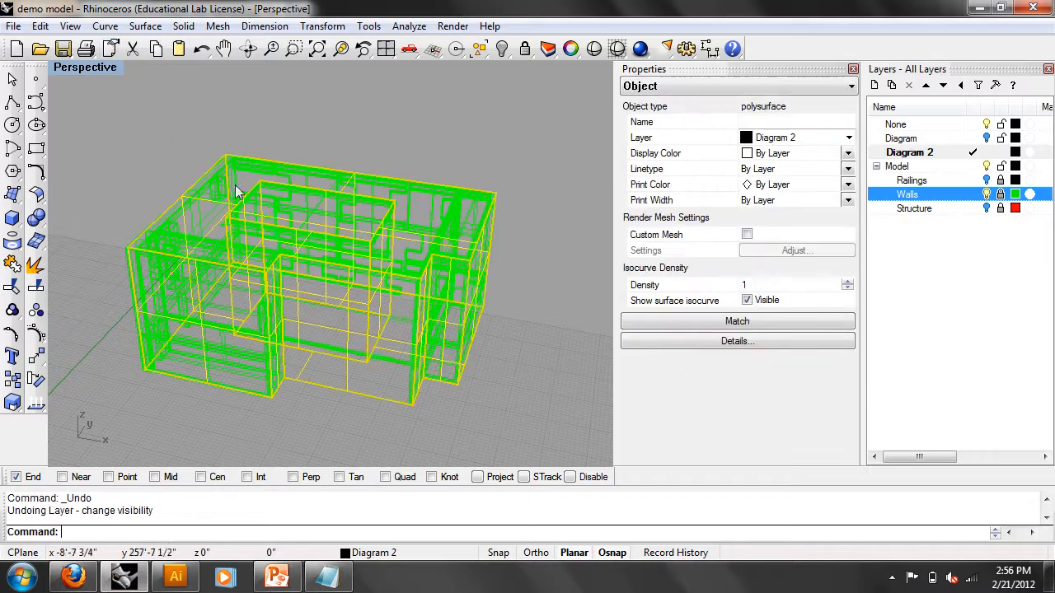
{"action": "key", "text": "ctrl+z"}
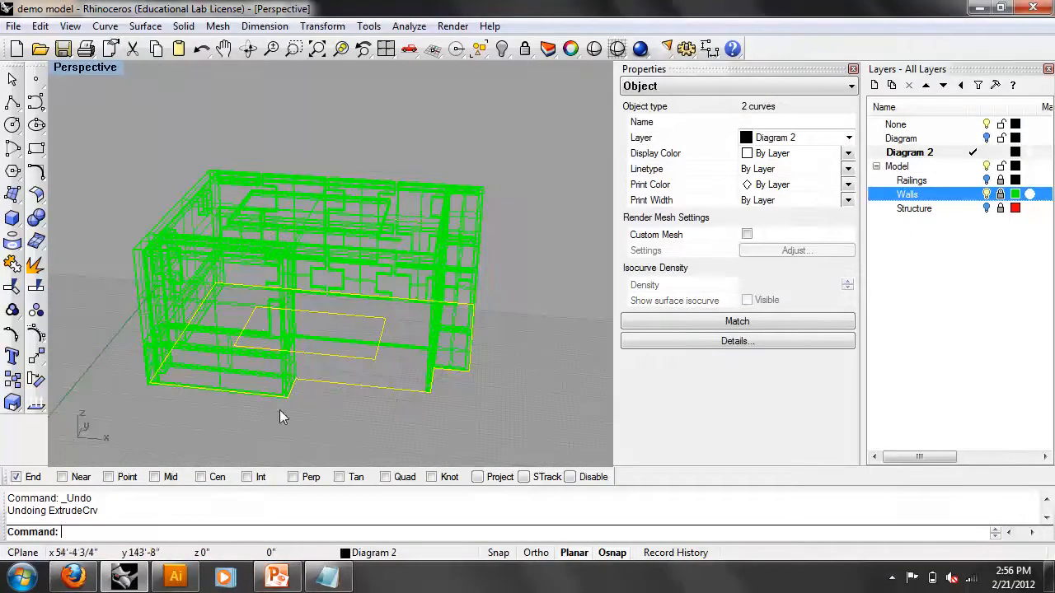
{"action": "left_click", "coordinate": [305, 416]}
- Extrude the footprint outline and the courtyard rectangle up to the wall tops
{"action": "left_click", "coordinate": [326, 389]}
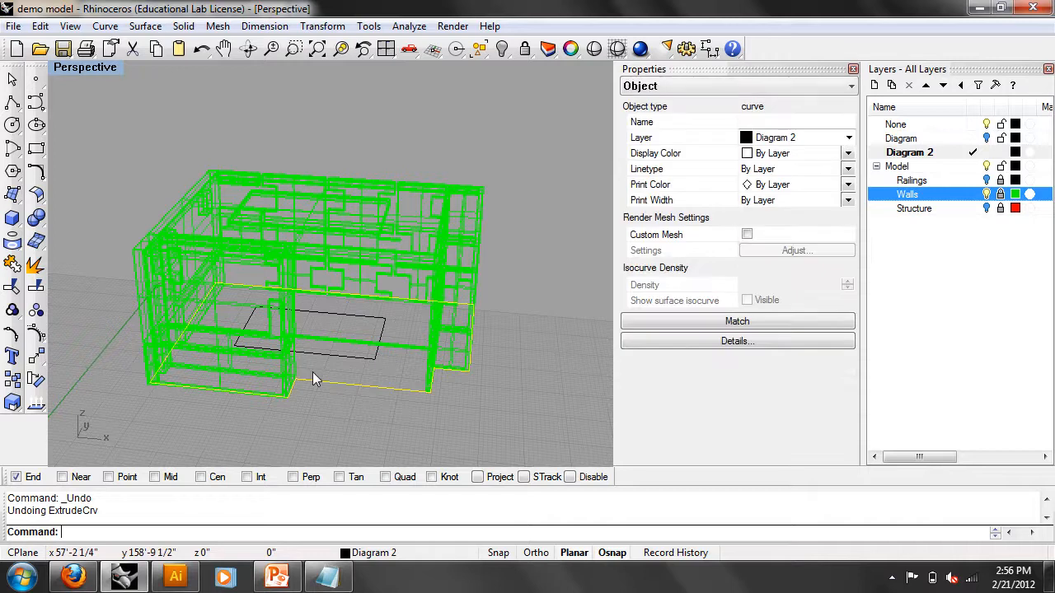
{"action": "type", "text": "Ext"}
{"action": "key", "text": "Return"}
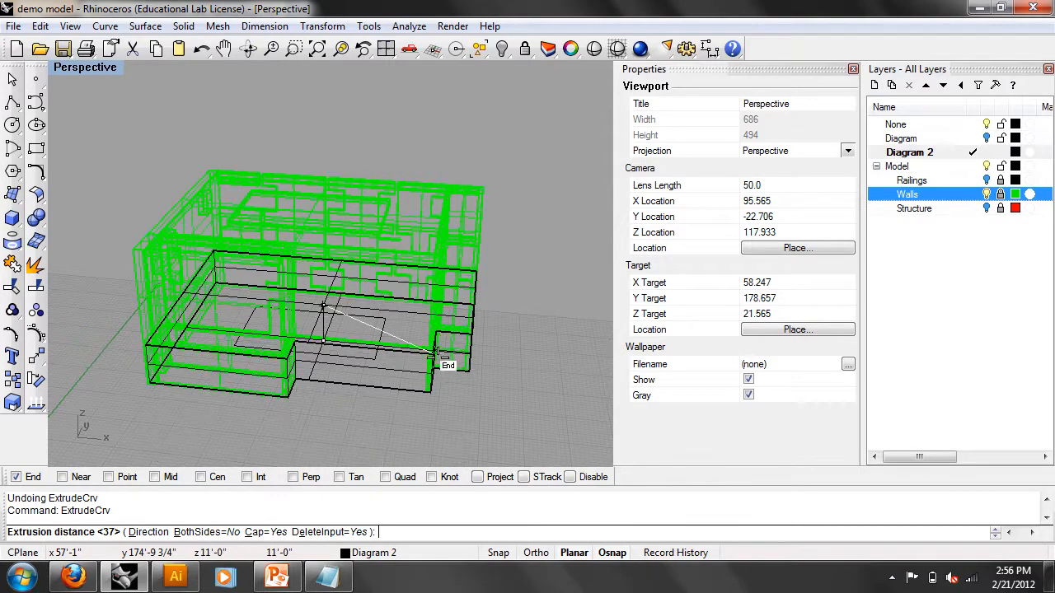
{"action": "left_click", "coordinate": [486, 181]}
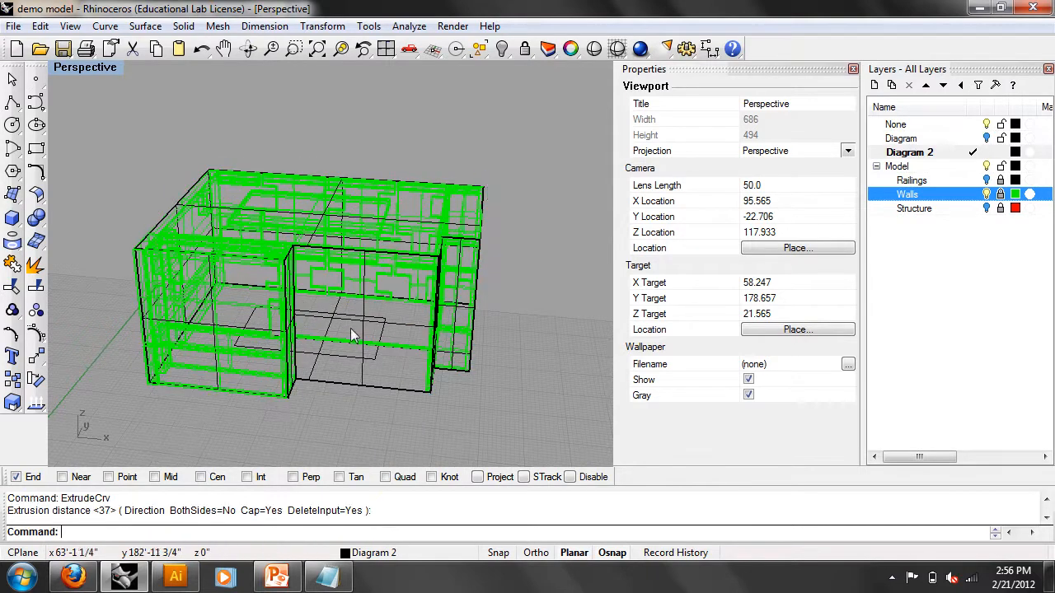
{"action": "left_click", "coordinate": [384, 328]}
{"action": "key", "text": "Return"}
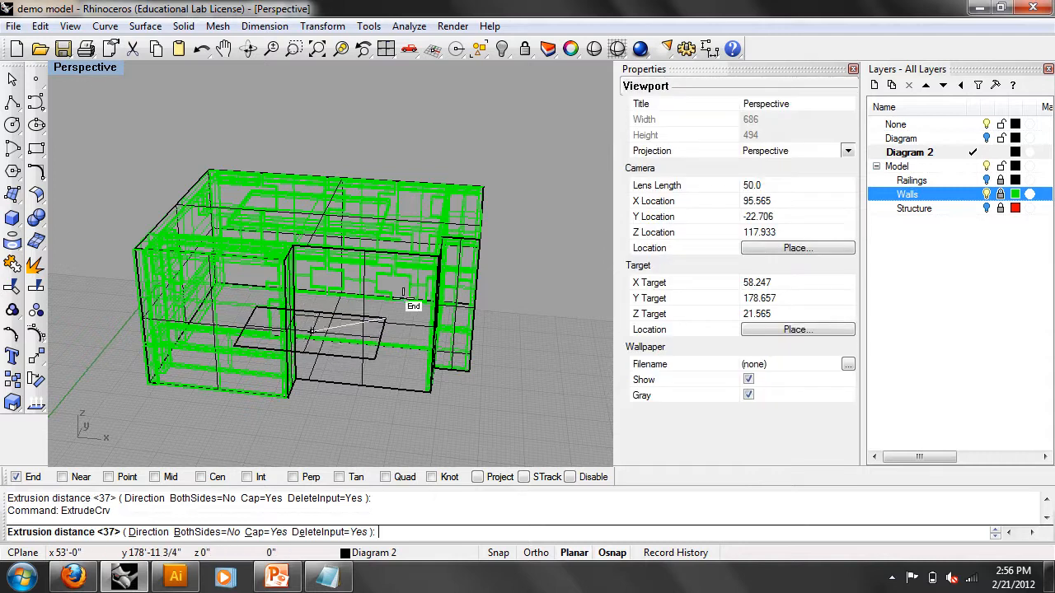
{"action": "left_click", "coordinate": [478, 240]}
- Make Diagram the current layer
{"action": "mouse_move", "coordinate": [328, 273]}
{"action": "right_mouse_down"}
{"action": "mouse_move", "coordinate": [273, 202]}
{"action": "mouse_move", "coordinate": [322, 264]}
{"action": "right_mouse_up"}
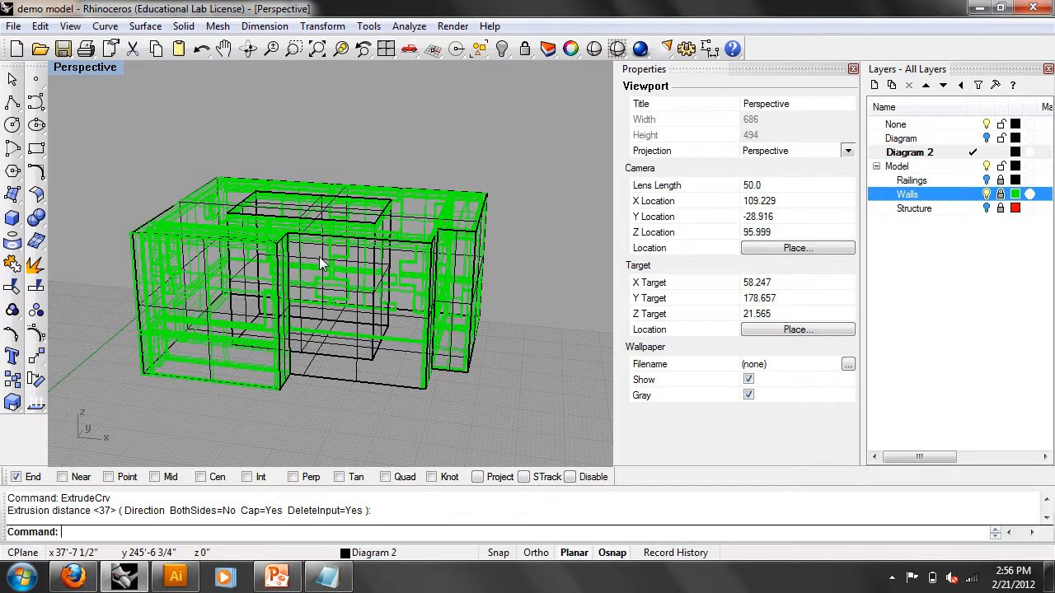
{"action": "right_click_drag", "start_coordinate": [321, 263], "coordinate": [496, 172]}
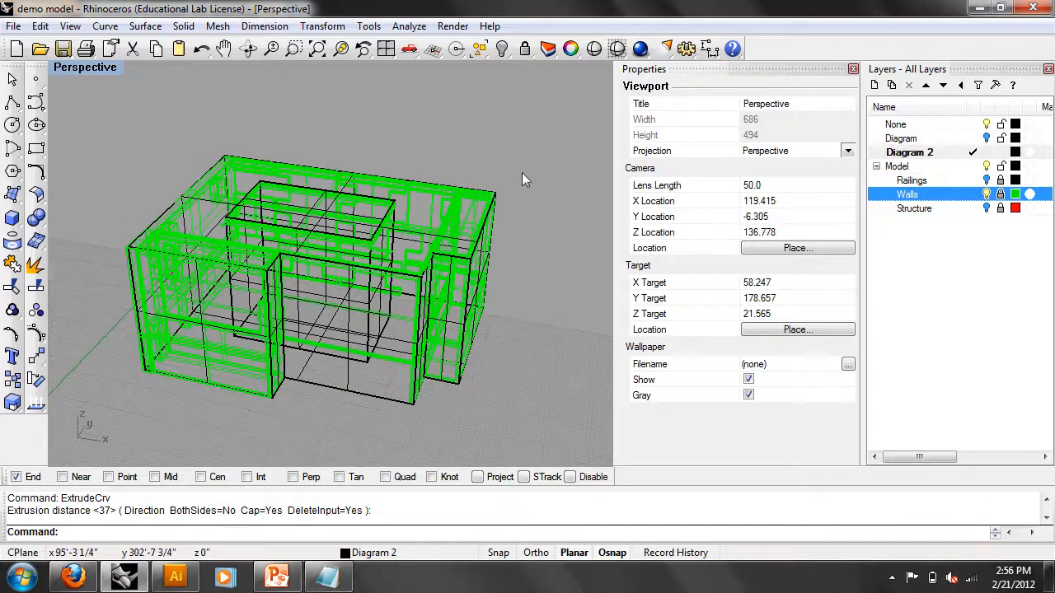
{"action": "double_click", "coordinate": [898, 139]}
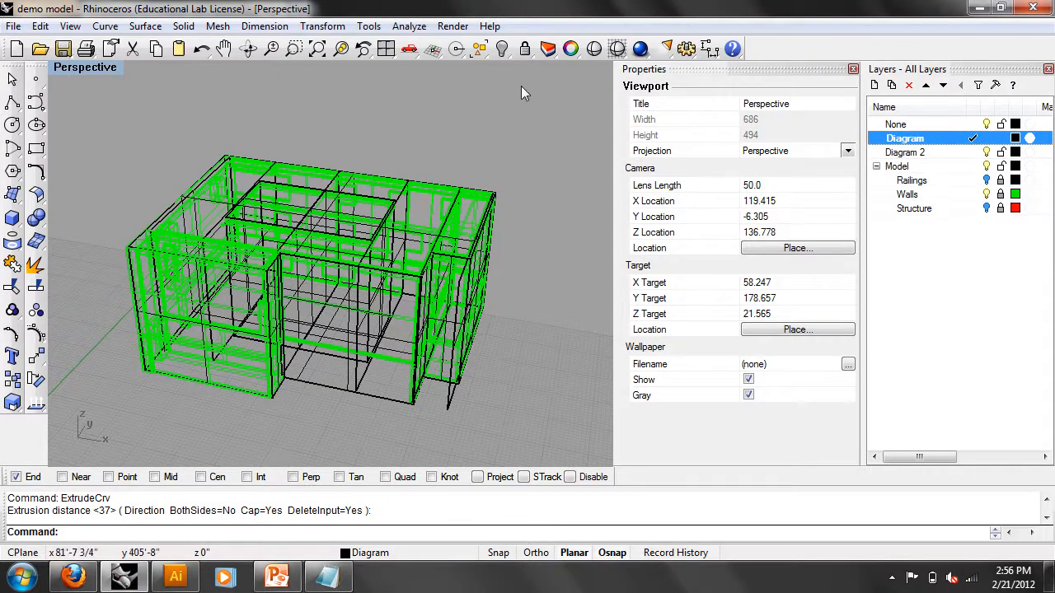
- Hide the wall geometry and set the Perspective view to Ghosted display
{"action": "left_click", "coordinate": [985, 193]}
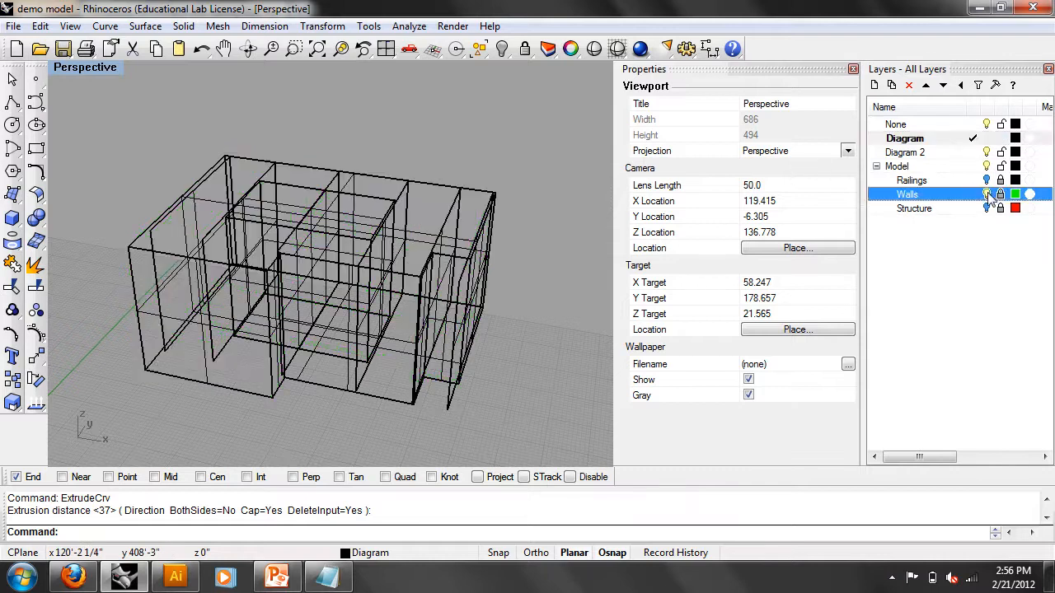
{"action": "left_click", "coordinate": [77, 69]}
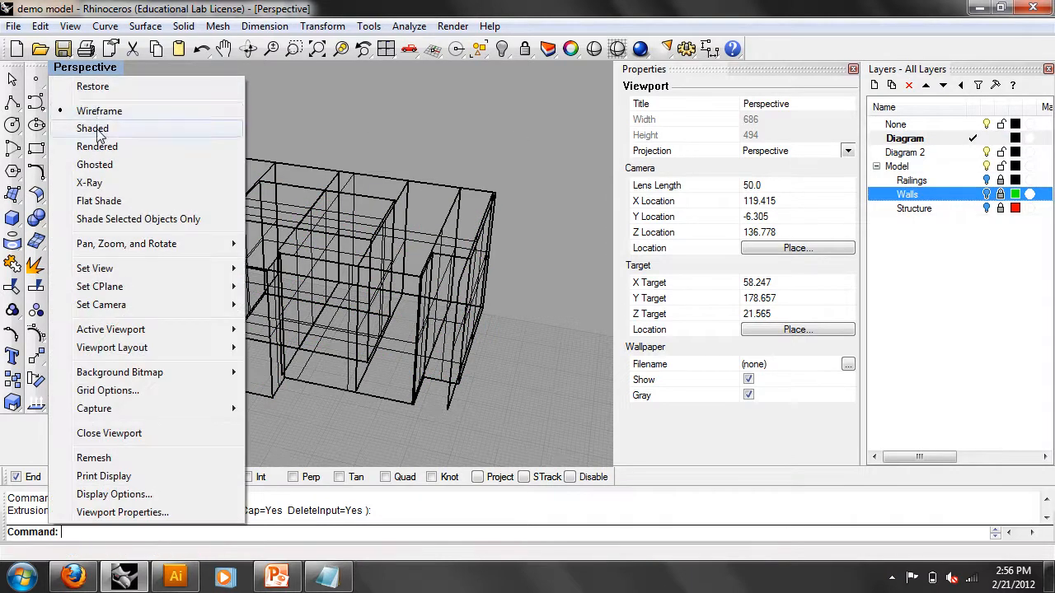
{"action": "left_click", "coordinate": [99, 133]}
{"action": "mouse_move", "coordinate": [254, 225]}
{"action": "right_mouse_down"}
{"action": "mouse_move", "coordinate": [295, 247]}
{"action": "mouse_move", "coordinate": [258, 227]}
{"action": "right_mouse_up"}
{"action": "right_click_drag", "start_coordinate": [117, 128], "coordinate": [95, 103]}
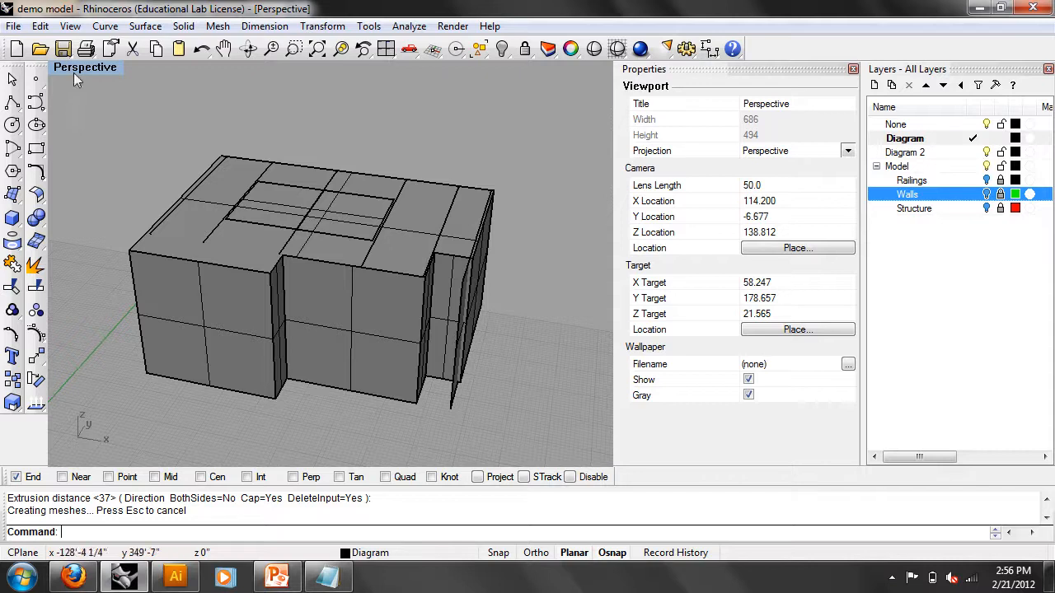
{"action": "left_click", "coordinate": [77, 69]}
{"action": "left_click", "coordinate": [98, 161]}
{"action": "right_click_drag", "start_coordinate": [311, 222], "coordinate": [308, 272]}
{"action": "right_click_drag", "start_coordinate": [360, 247], "coordinate": [404, 242]}
{"action": "mouse_move", "coordinate": [292, 252]}
{"action": "right_mouse_down"}
{"action": "mouse_move", "coordinate": [287, 283]}
{"action": "mouse_move", "coordinate": [259, 275]}
{"action": "mouse_move", "coordinate": [294, 243]}
{"action": "right_mouse_up"}
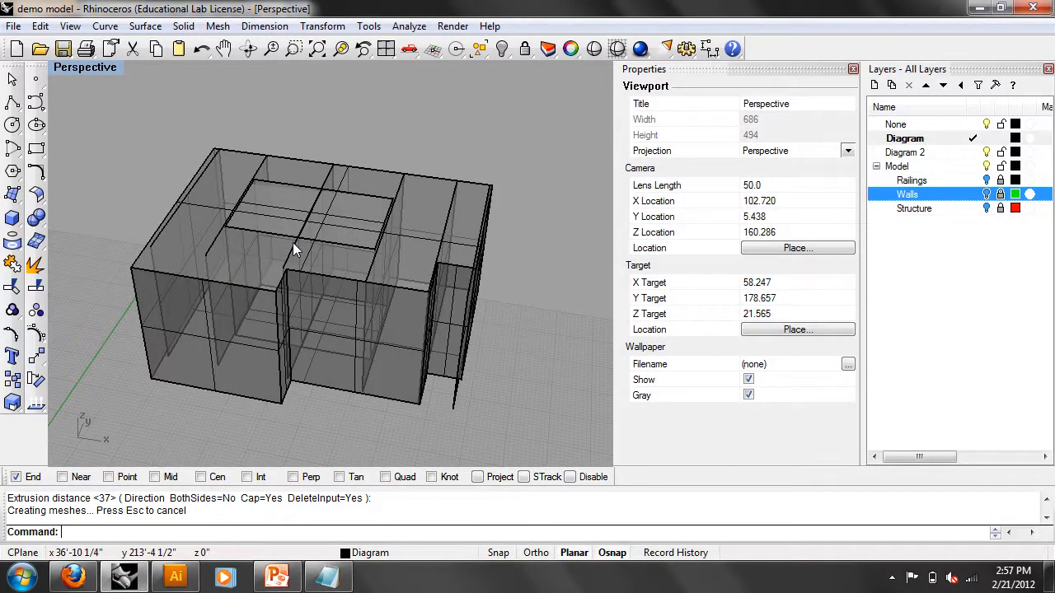
- Show Walls and Structure, hide Diagram and Diagram 2, make None current, unlock Structure and Railings
{"action": "left_click", "coordinate": [987, 181]}
{"action": "left_click", "coordinate": [987, 153]}
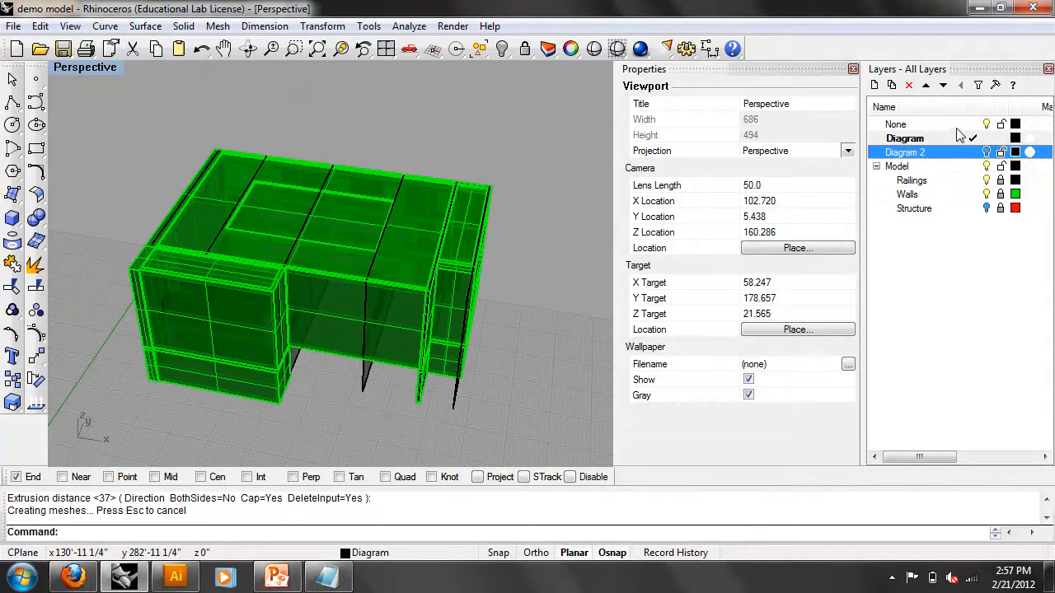
{"action": "left_click", "coordinate": [960, 130]}
{"action": "left_click", "coordinate": [988, 139]}
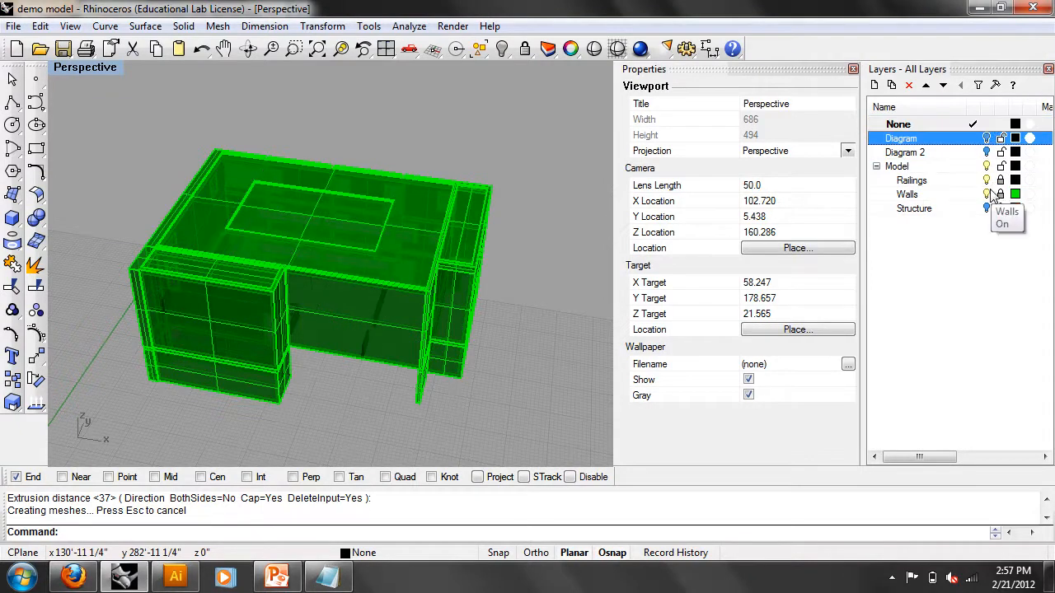
{"action": "left_click", "coordinate": [988, 209]}
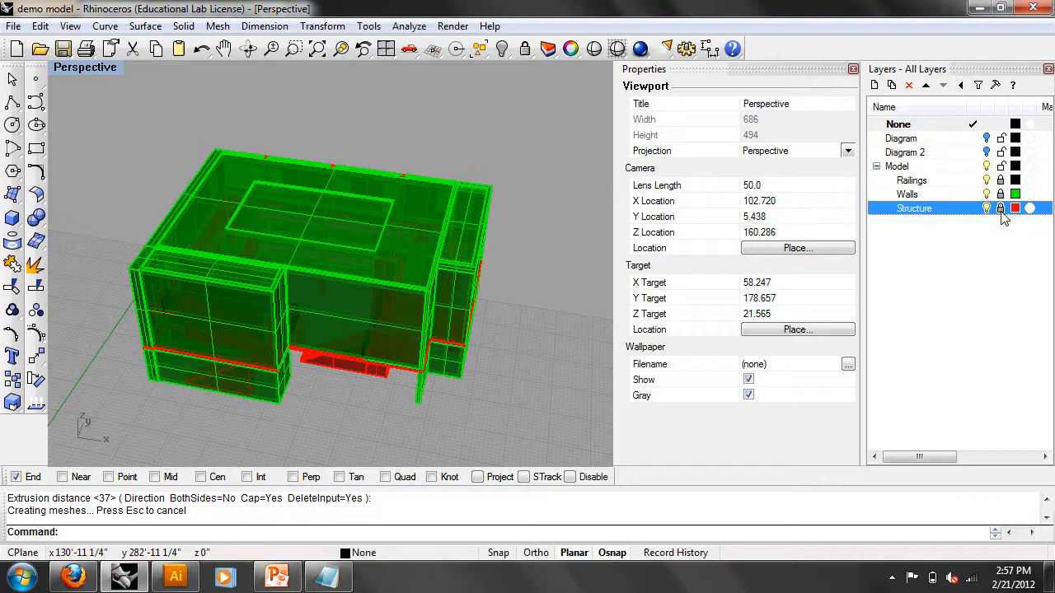
{"action": "left_click", "coordinate": [1002, 194]}
{"action": "left_click", "coordinate": [1001, 180]}
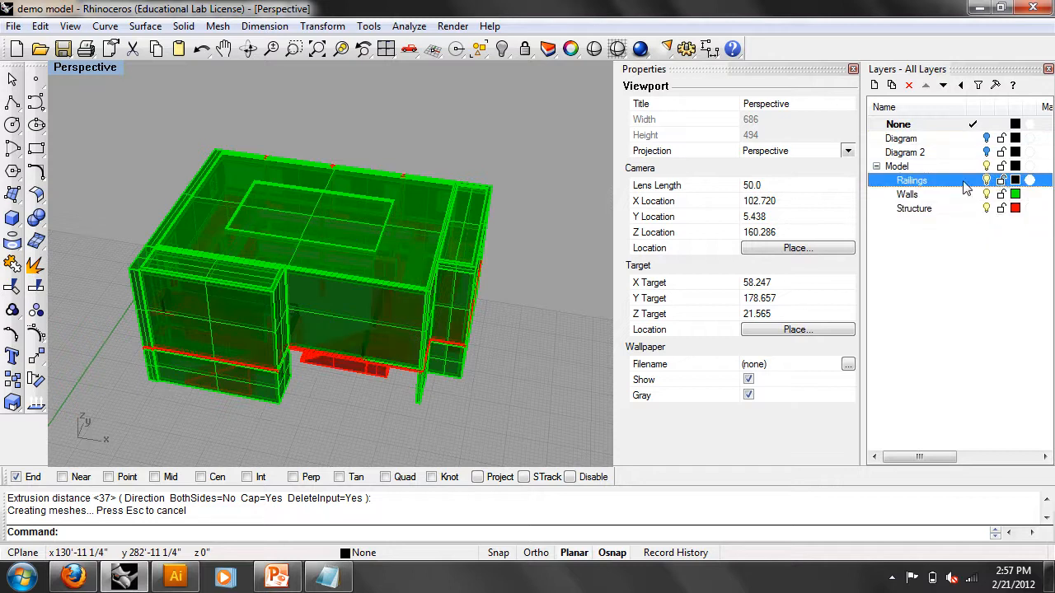
- Window-select the entire building model
{"action": "right_click_drag", "start_coordinate": [504, 251], "coordinate": [429, 256]}
{"action": "scroll", "coordinate": [429, 252], "scroll_direction": "down", "scroll_amount": 2}
{"action": "right_click_drag", "start_coordinate": [458, 295], "coordinate": [472, 313]}
{"action": "left_click_drag", "start_coordinate": [467, 371], "coordinate": [133, 121]}
- Copy the whole building model from its corner to a spot further along the ground
{"action": "type", "text": "CO"}
{"action": "key", "text": "Return"}
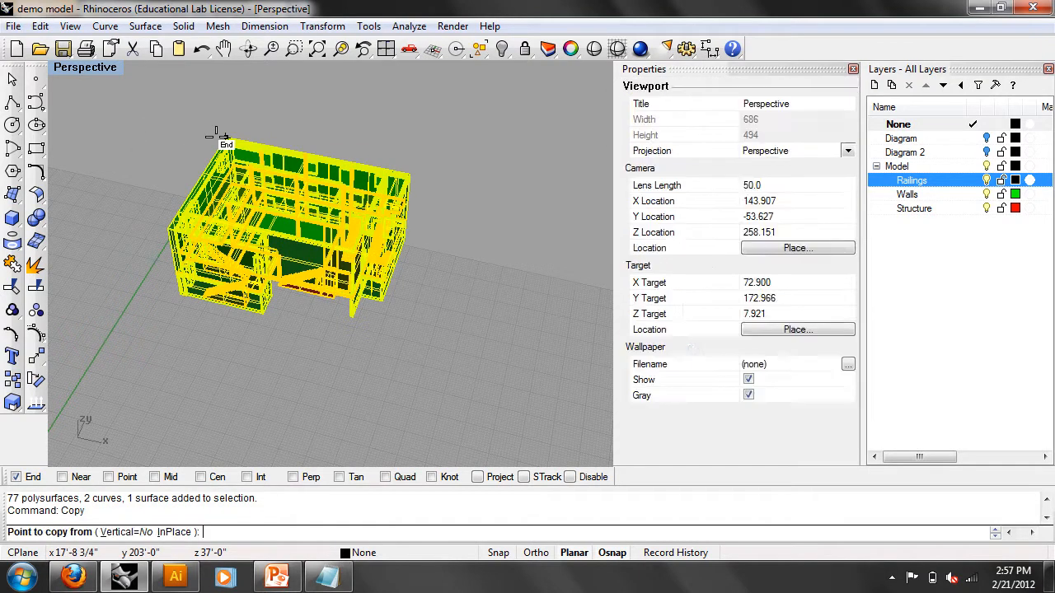
{"action": "scroll", "coordinate": [222, 311], "scroll_direction": "down", "scroll_amount": 2}
{"action": "left_click", "coordinate": [223, 311]}
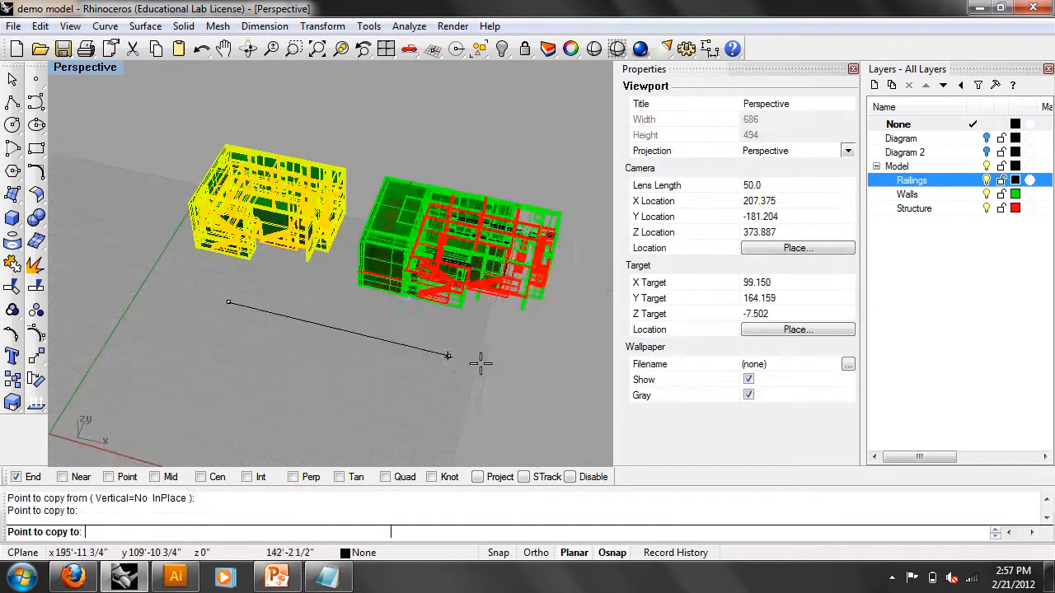
{"action": "scroll", "coordinate": [447, 347], "scroll_direction": "down", "scroll_amount": 3}
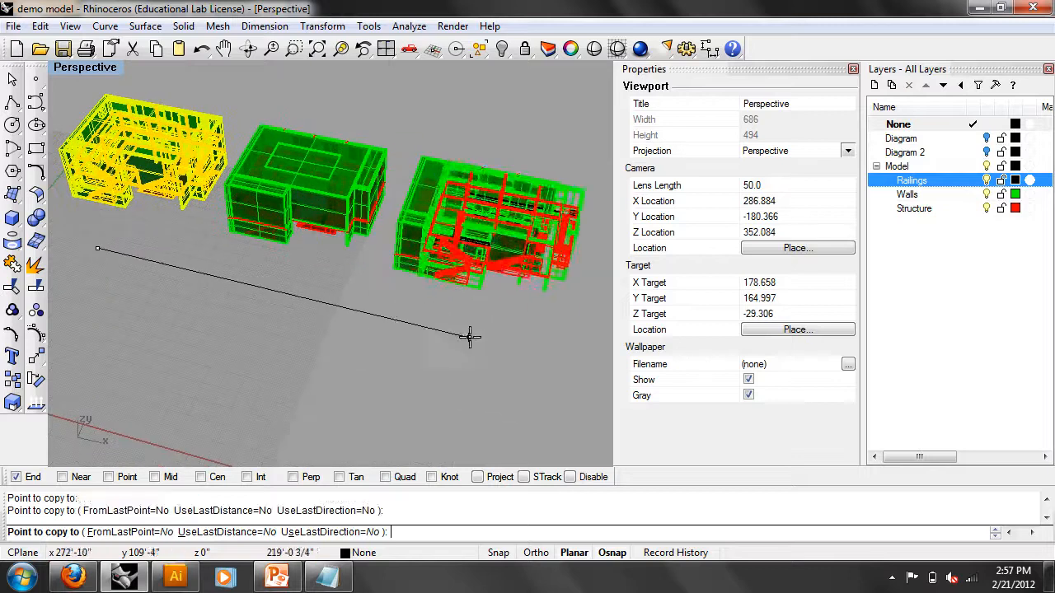
{"action": "left_click", "coordinate": [476, 329]}
{"action": "key", "text": "Return"}
- Deselect and orbit the view to bring the third building into view
{"action": "right_click_drag", "start_coordinate": [476, 329], "coordinate": [150, 284]}
{"action": "right_click_drag", "start_coordinate": [250, 307], "coordinate": [156, 288]}
{"action": "key", "text": "Escape"}
{"action": "scroll", "coordinate": [245, 247], "scroll_direction": "up", "scroll_amount": 5}
{"action": "right_click_drag", "start_coordinate": [245, 247], "coordinate": [189, 268]}
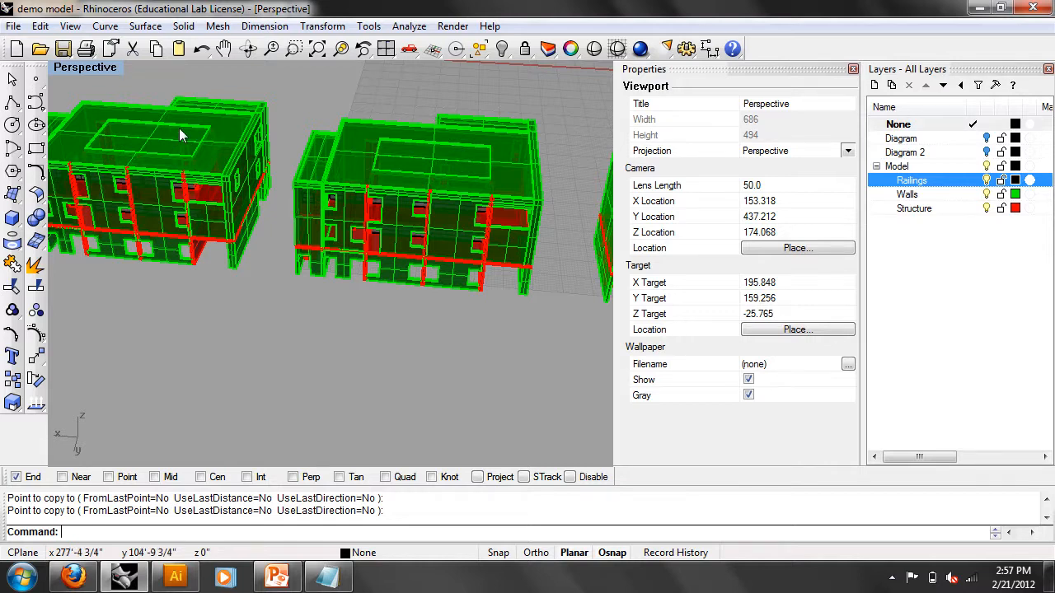
{"action": "right_click_drag", "start_coordinate": [569, 220], "coordinate": [323, 197], "text": "shift"}
{"action": "scroll", "coordinate": [513, 212], "scroll_direction": "down", "scroll_amount": 4}
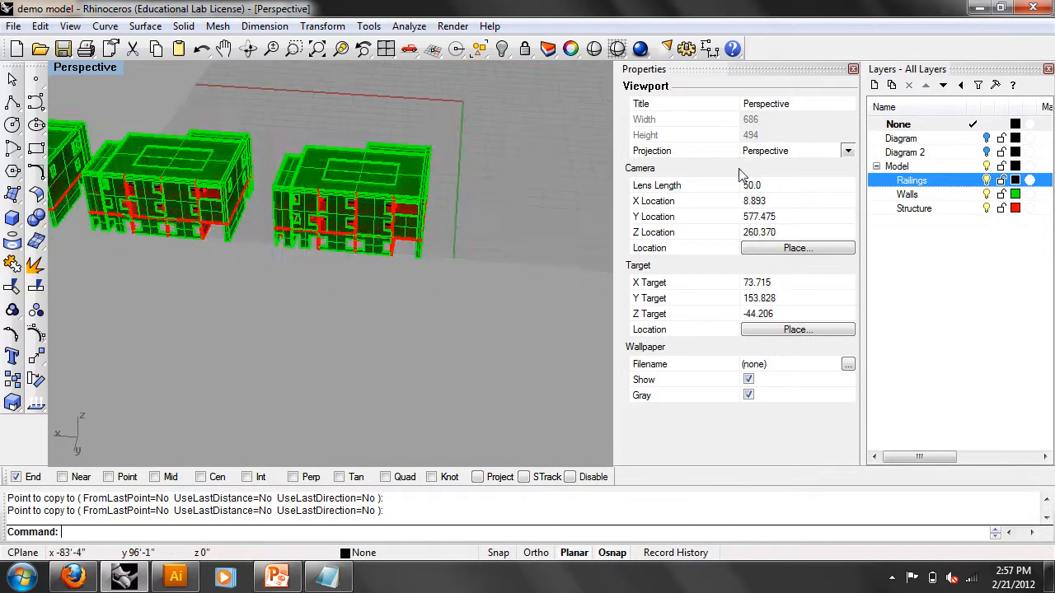
- Show and lock the Diagram and Diagram 2 layers, crossing-selecting the rightmost building
{"action": "left_click", "coordinate": [993, 138]}
{"action": "left_click", "coordinate": [902, 153]}
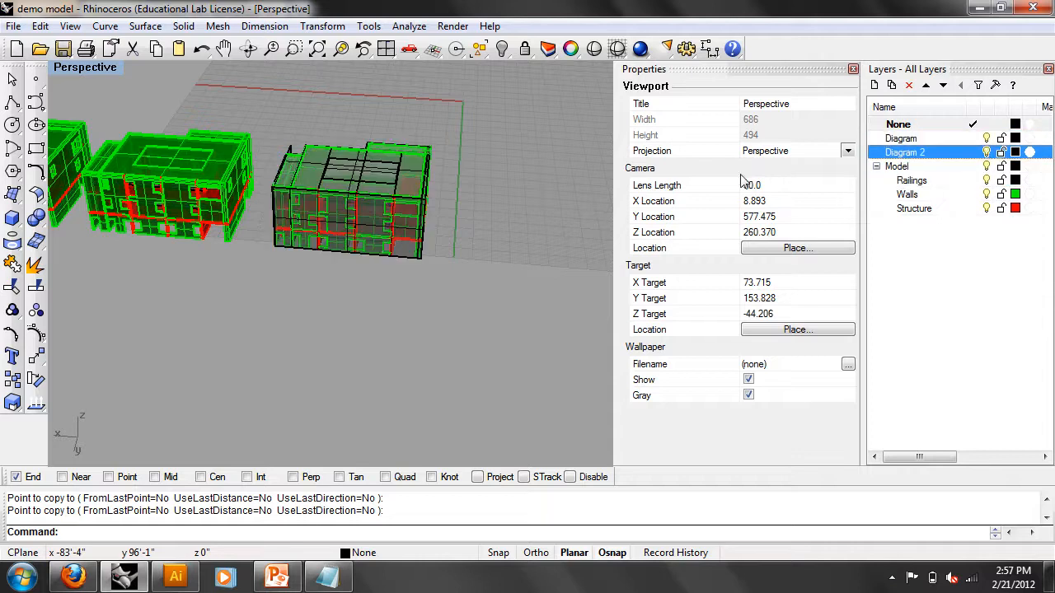
{"action": "left_click_drag", "start_coordinate": [500, 283], "coordinate": [286, 136]}
{"action": "left_click", "coordinate": [1001, 139]}
{"action": "left_click", "coordinate": [1001, 152]}
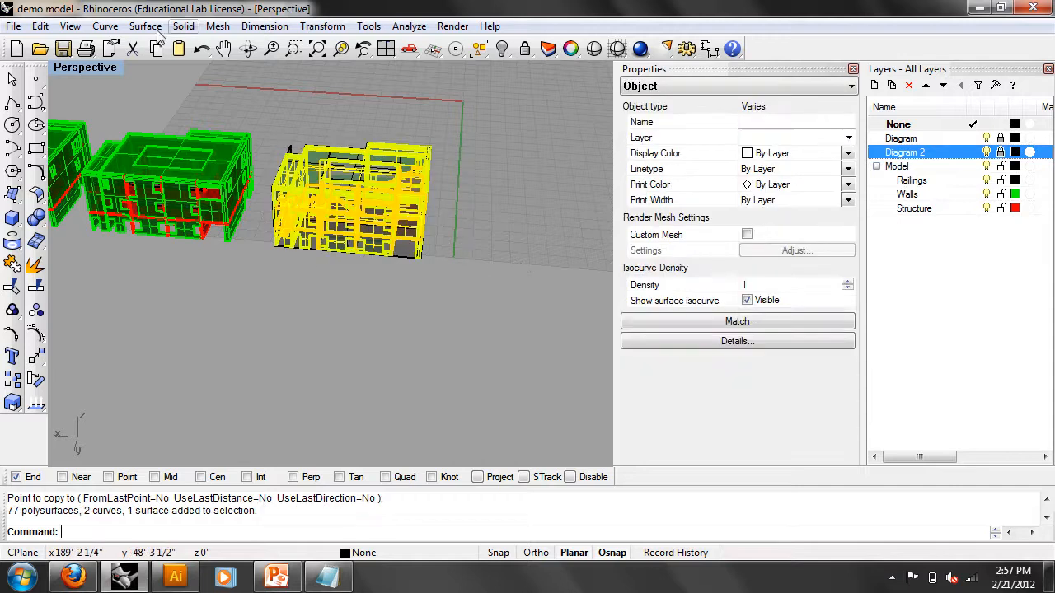
- Delete the selected rightmost building copy with Edit > Delete
{"action": "left_click", "coordinate": [39, 25]}
{"action": "left_click", "coordinate": [83, 178]}
{"action": "right_click_drag", "start_coordinate": [200, 236], "coordinate": [287, 264], "text": "shift"}
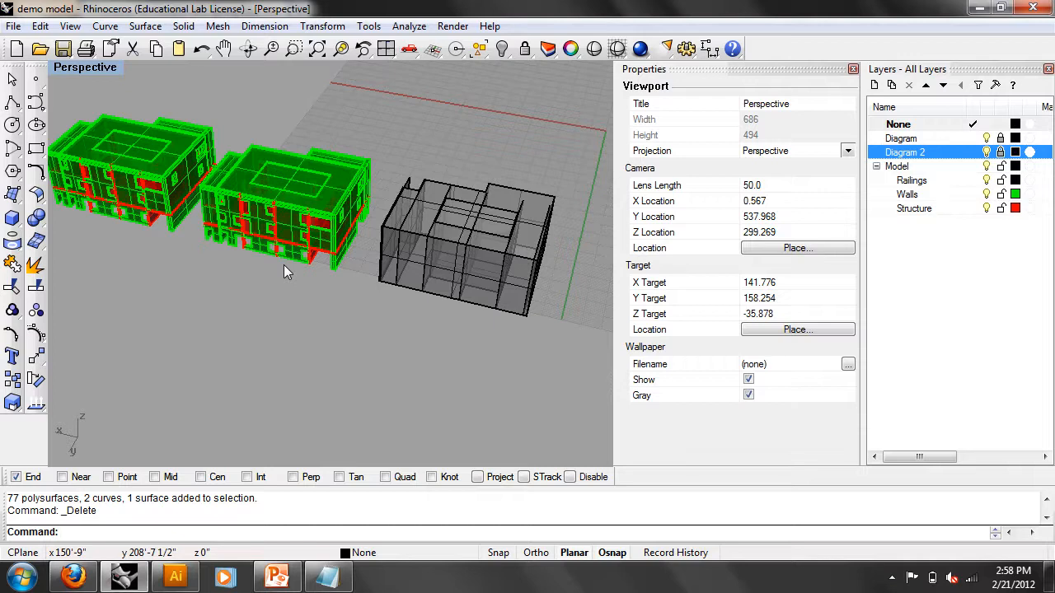
{"action": "right_click_drag", "start_coordinate": [352, 206], "coordinate": [448, 238]}
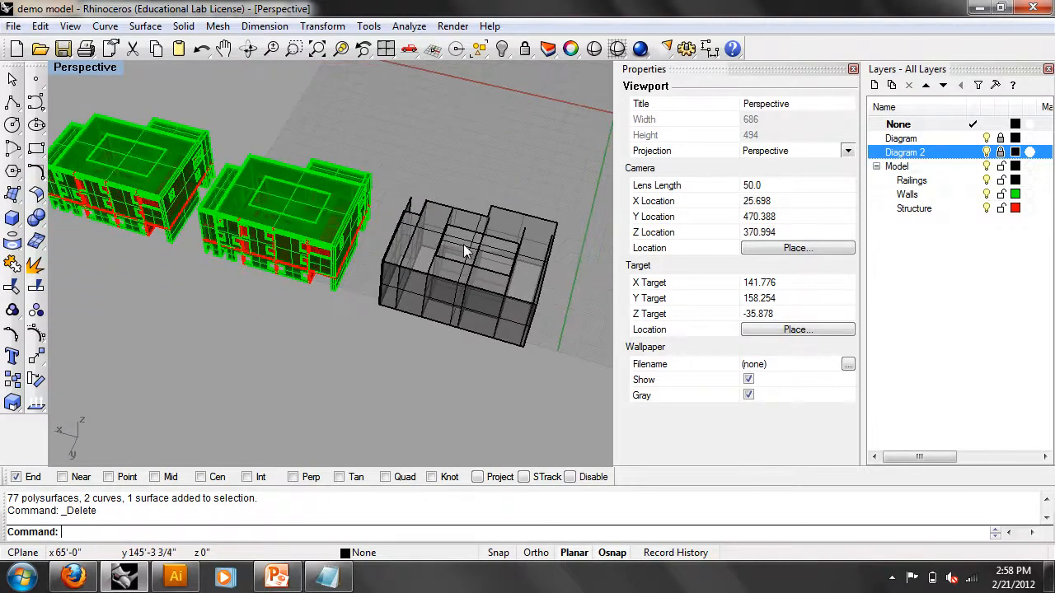
- Switch the viewport to Wireframe display
{"action": "left_click", "coordinate": [95, 68]}
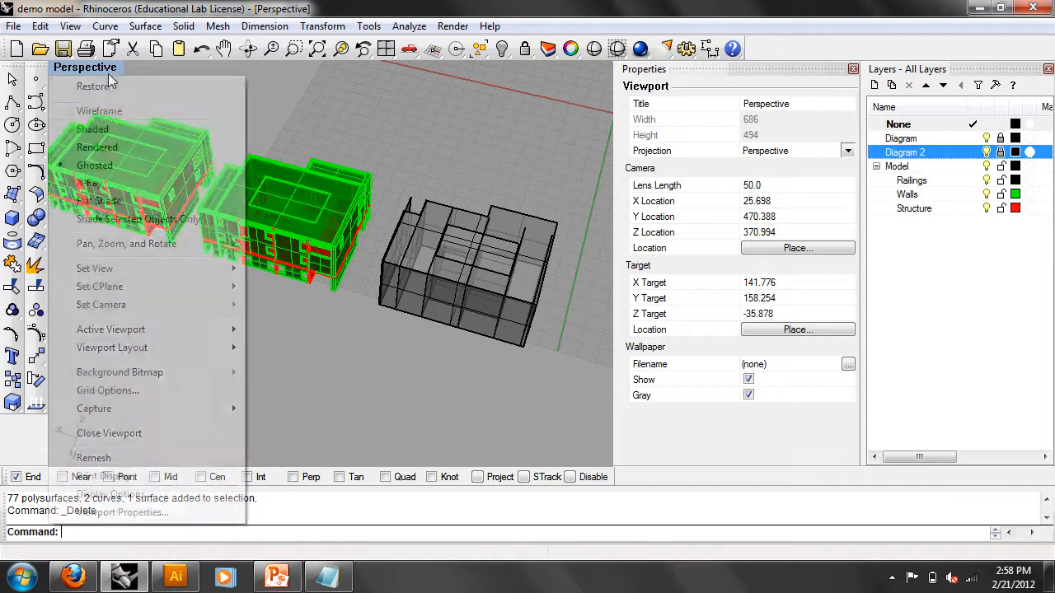
{"action": "left_click", "coordinate": [99, 111]}
{"action": "mouse_move", "coordinate": [441, 284]}
{"action": "right_mouse_down"}
{"action": "mouse_move", "coordinate": [394, 265]}
{"action": "mouse_move", "coordinate": [435, 265]}
{"action": "right_mouse_up"}
{"action": "scroll", "coordinate": [392, 260], "scroll_direction": "up", "scroll_amount": 2}
{"action": "right_click_drag", "start_coordinate": [386, 220], "coordinate": [356, 181]}
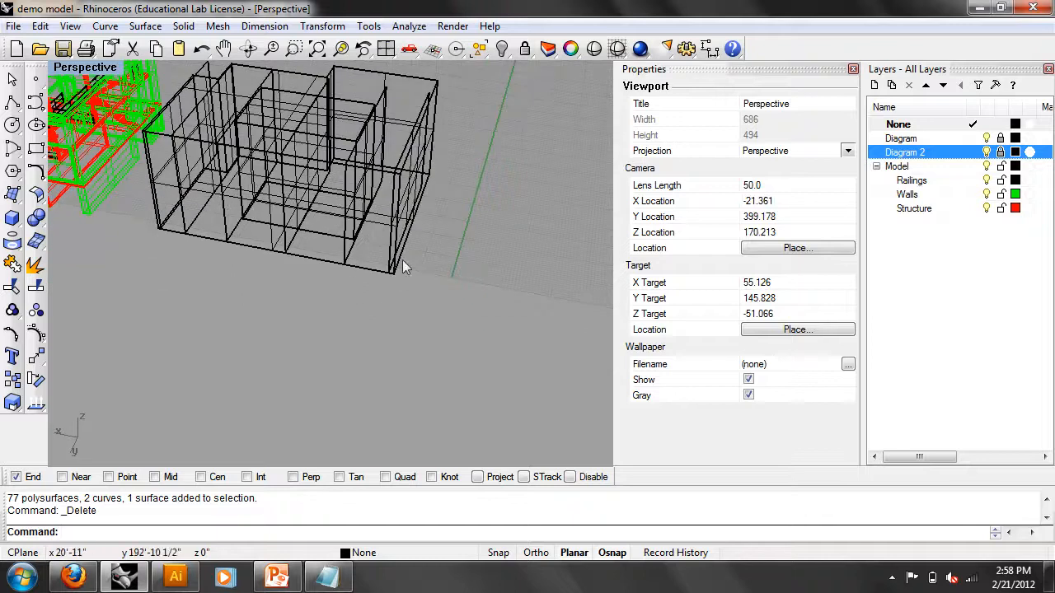
- Unlock the Diagram layer and move two diagram boxes sideways along the row
{"action": "left_click", "coordinate": [1000, 139]}
{"action": "left_click", "coordinate": [320, 261]}
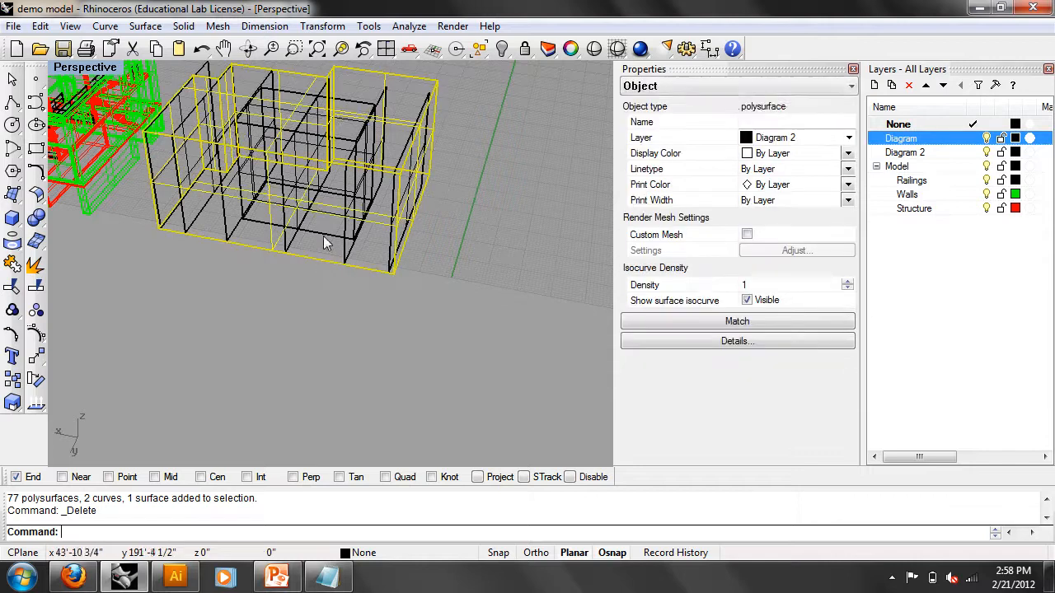
{"action": "scroll", "coordinate": [333, 240], "scroll_direction": "down", "scroll_amount": 2}
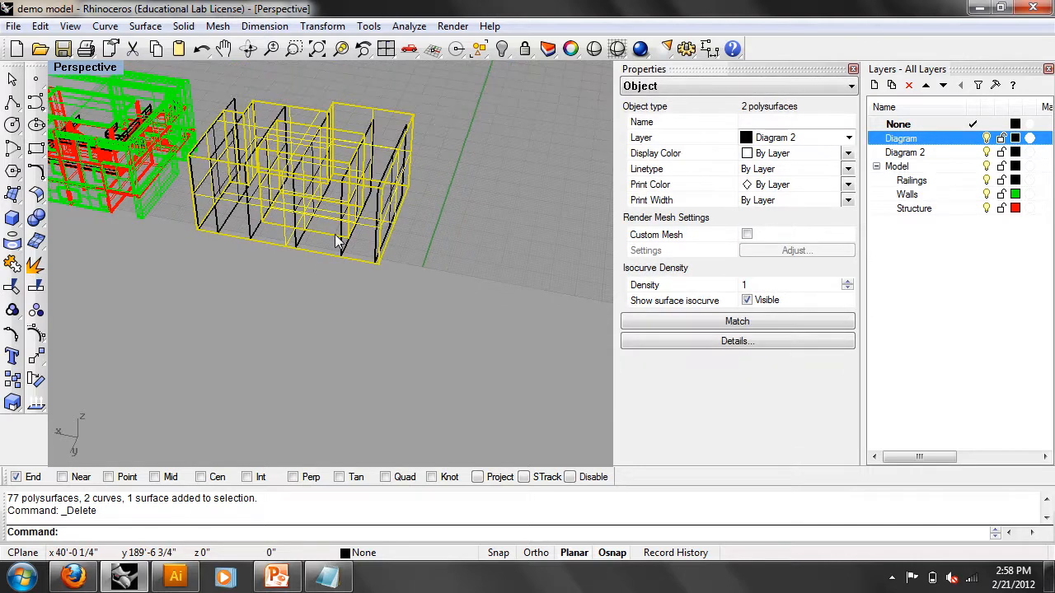
{"action": "right_click", "coordinate": [338, 242]}
{"action": "scroll", "coordinate": [331, 239], "scroll_direction": "down", "scroll_amount": 4}
{"action": "left_click", "coordinate": [247, 270]}
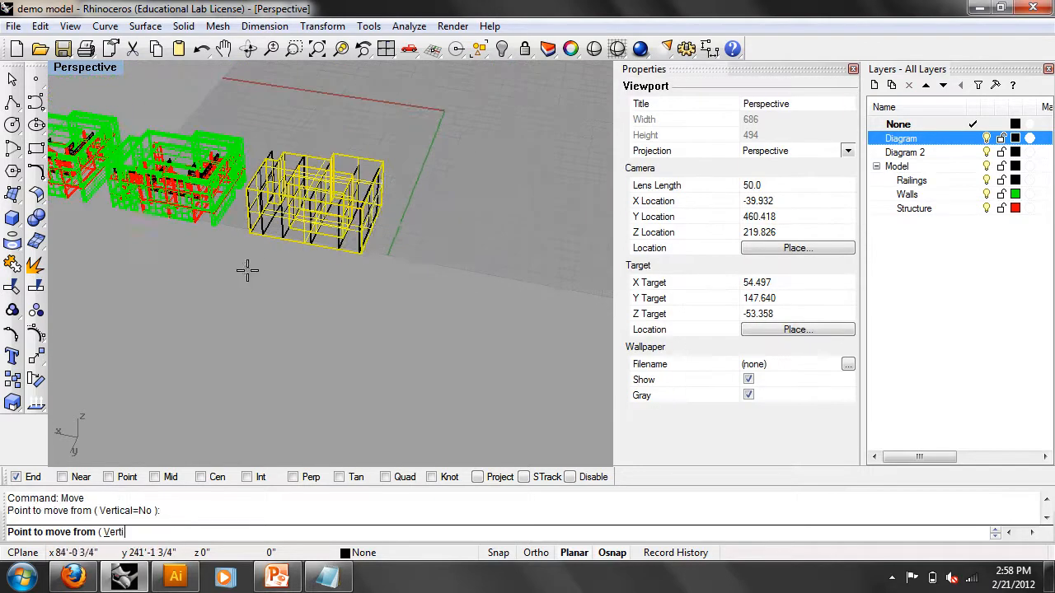
{"action": "left_click", "coordinate": [392, 306]}
{"action": "key", "text": "Escape"}
- Return the viewport to Shaded display
{"action": "scroll", "coordinate": [255, 349], "scroll_direction": "up", "scroll_amount": 1}
{"action": "scroll", "coordinate": [250, 351], "scroll_direction": "down", "scroll_amount": 4}
{"action": "right_click_drag", "start_coordinate": [252, 344], "coordinate": [319, 338], "text": "shift"}
{"action": "scroll", "coordinate": [252, 281], "scroll_direction": "up", "scroll_amount": 6}
{"action": "left_click", "coordinate": [106, 79]}
{"action": "left_click", "coordinate": [99, 128]}
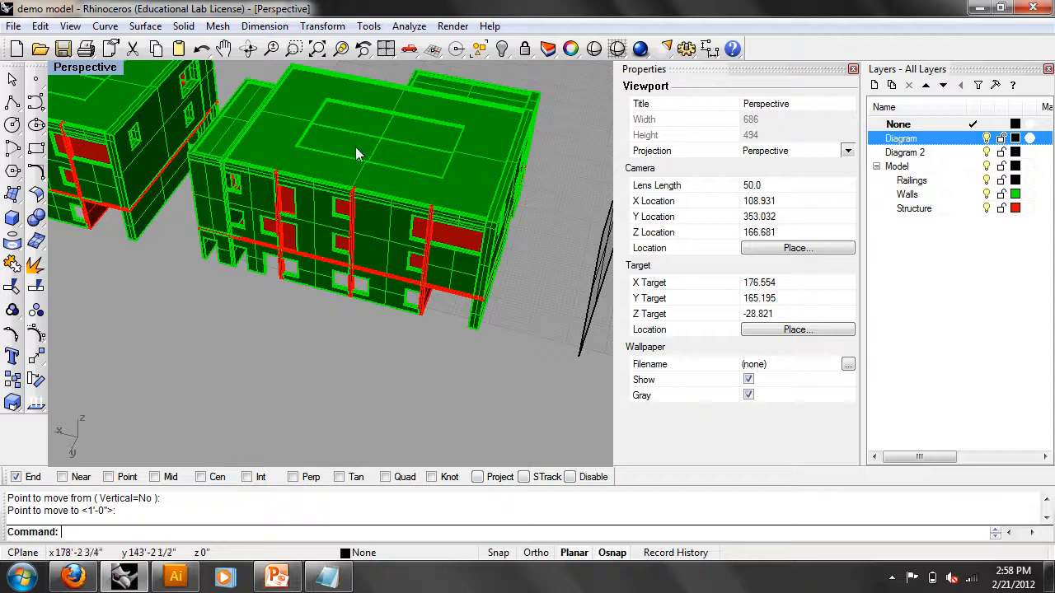
- Select seven front-facade wall panels
{"action": "left_click", "coordinate": [375, 235]}
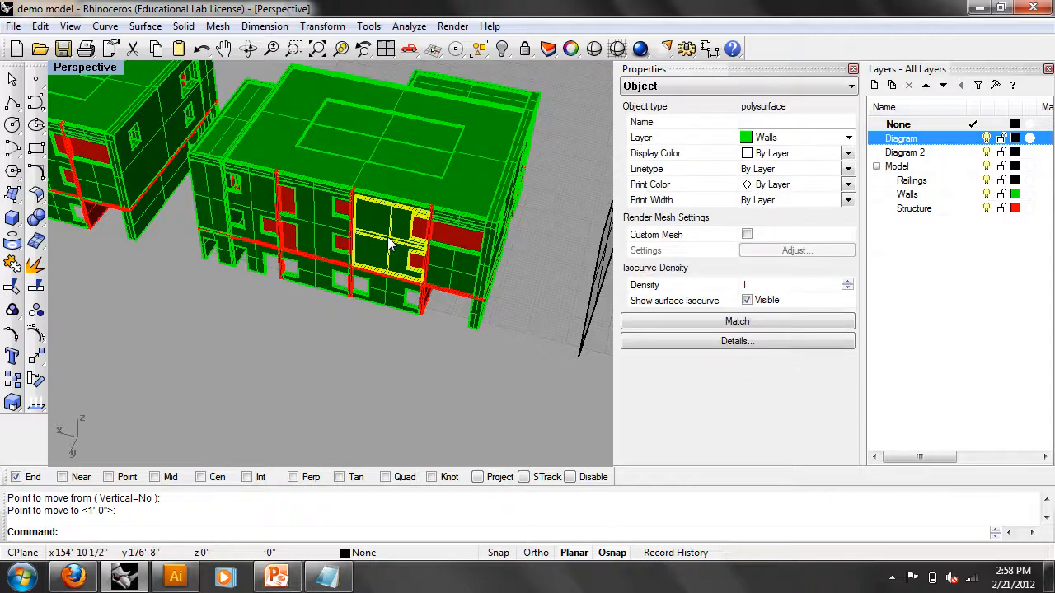
{"action": "left_click", "coordinate": [322, 225], "text": "shift"}
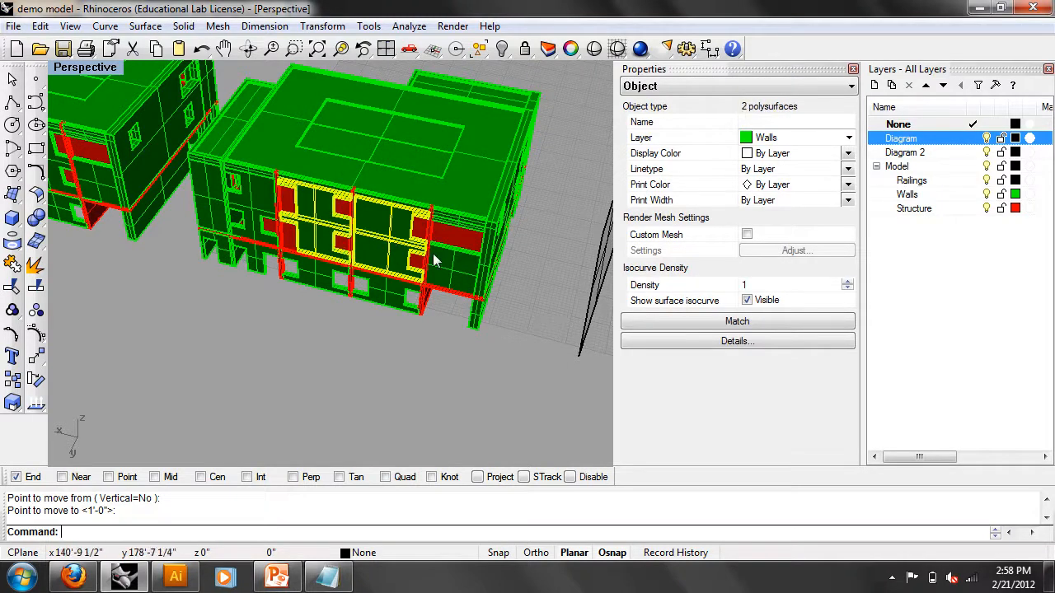
{"action": "left_click", "coordinate": [434, 256], "text": "shift"}
{"action": "left_click", "coordinate": [259, 228], "text": "shift"}
{"action": "right_click_drag", "start_coordinate": [443, 268], "coordinate": [391, 275]}
{"action": "left_click", "coordinate": [395, 240], "text": "shift"}
{"action": "left_click", "coordinate": [306, 225], "text": "shift"}
{"action": "left_click", "coordinate": [258, 223], "text": "shift"}
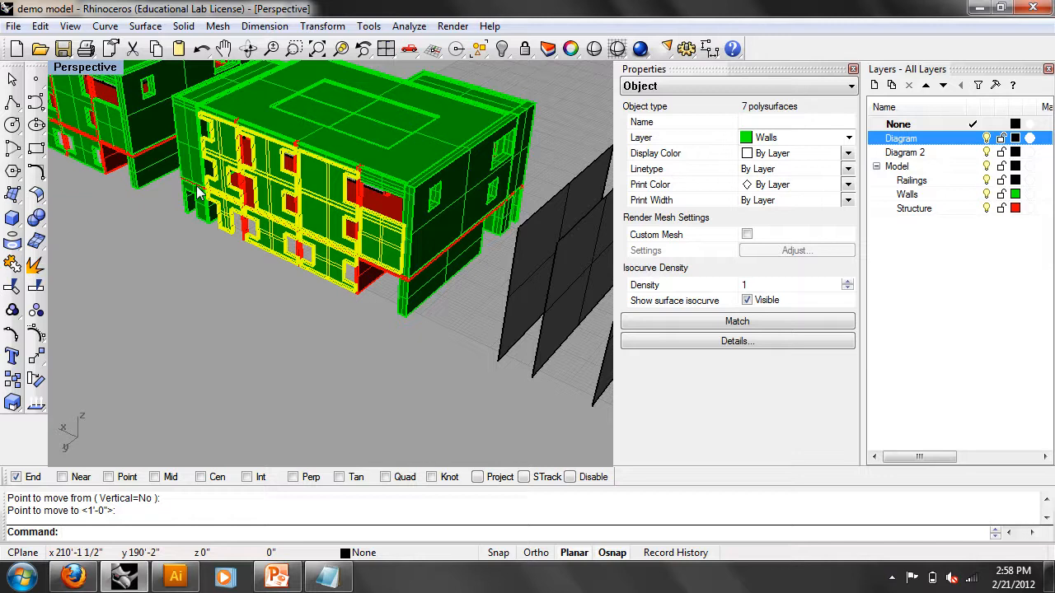
- Move the seven panels about 98 units straight out from the facade in the Top view
{"action": "key", "text": "Return"}
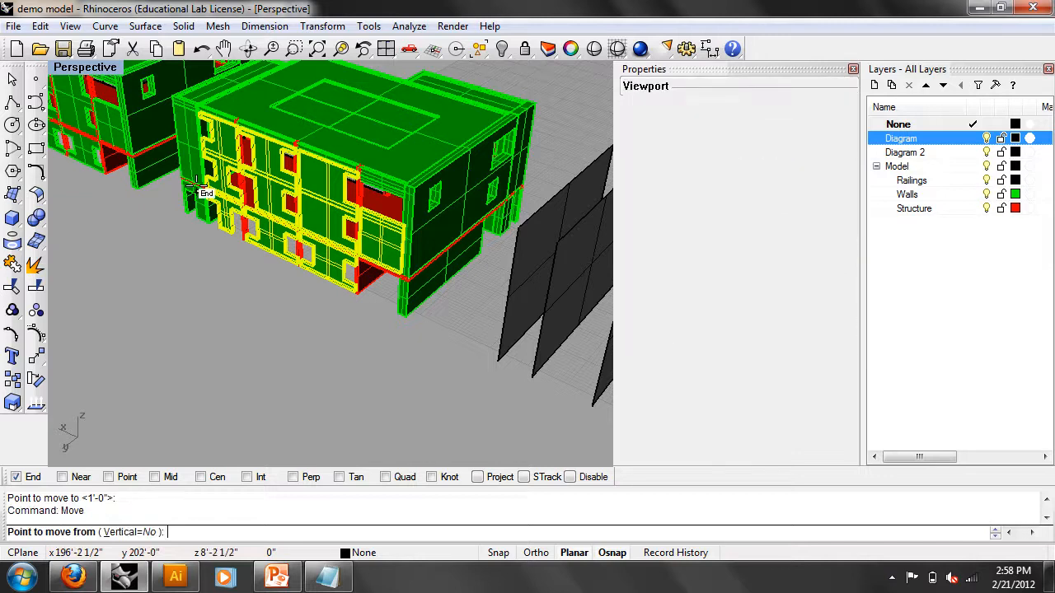
{"action": "type", "text": "top"}
{"action": "key", "text": "Return"}
{"action": "scroll", "coordinate": [247, 177], "scroll_direction": "down", "scroll_amount": 5}
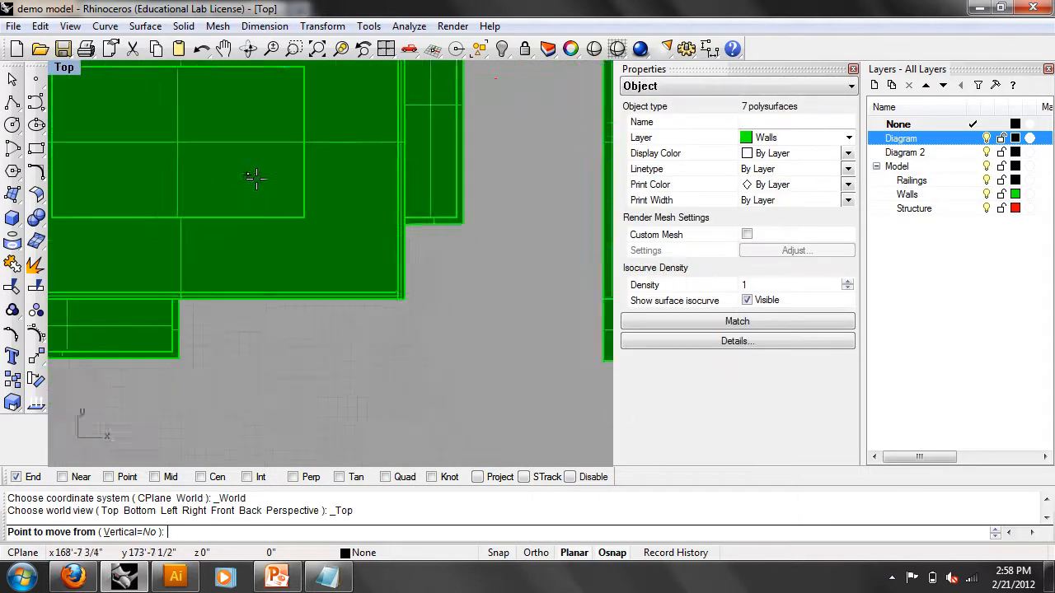
{"action": "right_click_drag", "start_coordinate": [350, 289], "coordinate": [433, 435]}
{"action": "left_click", "coordinate": [328, 323]}
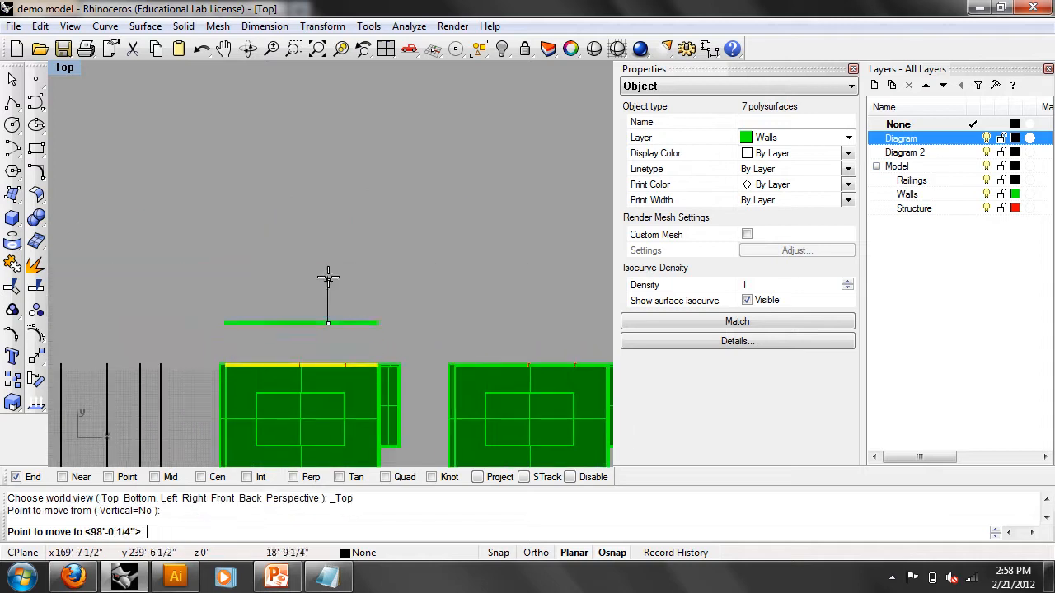
{"action": "left_click", "coordinate": [332, 272], "text": "shift"}
{"action": "left_click", "coordinate": [347, 328]}
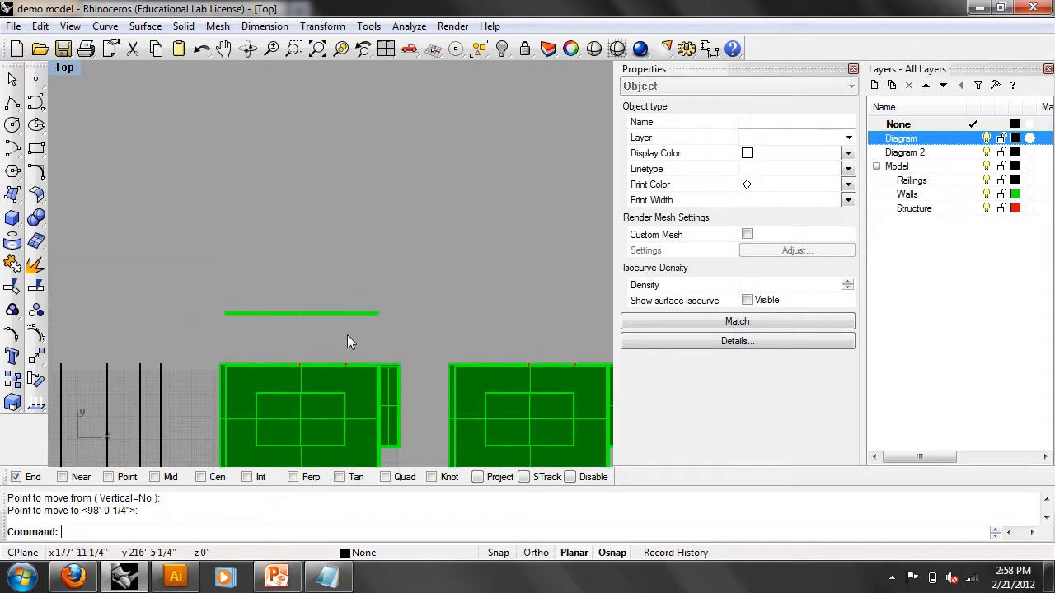
{"action": "right_click_drag", "start_coordinate": [346, 330], "coordinate": [324, 228]}
{"action": "left_click", "coordinate": [65, 67]}
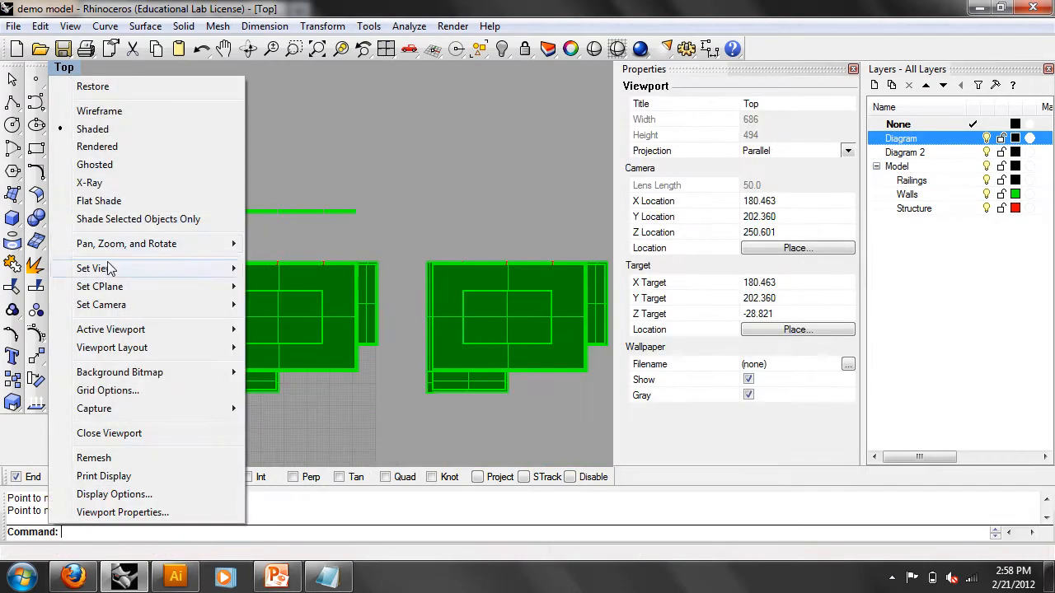
- Return to Perspective, select the right-hand building's roof, and switch to the Front view
{"action": "mouse_move", "coordinate": [106, 269]}
{"action": "left_click", "coordinate": [280, 403]}
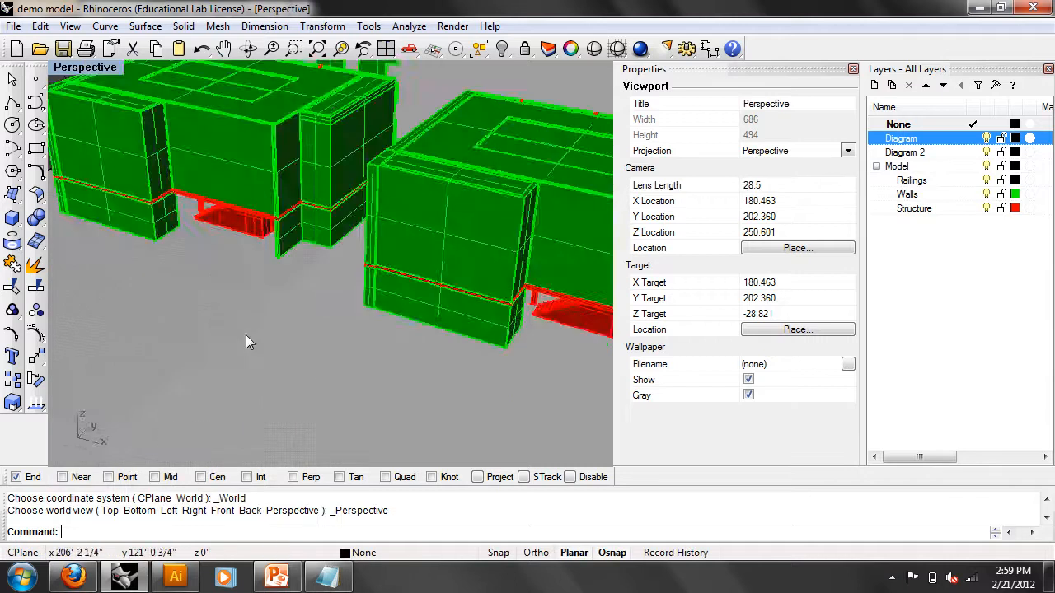
{"action": "right_click_drag", "start_coordinate": [263, 289], "coordinate": [497, 315]}
{"action": "scroll", "coordinate": [449, 243], "scroll_direction": "up", "scroll_amount": 6}
{"action": "scroll", "coordinate": [457, 268], "scroll_direction": "up", "scroll_amount": 4}
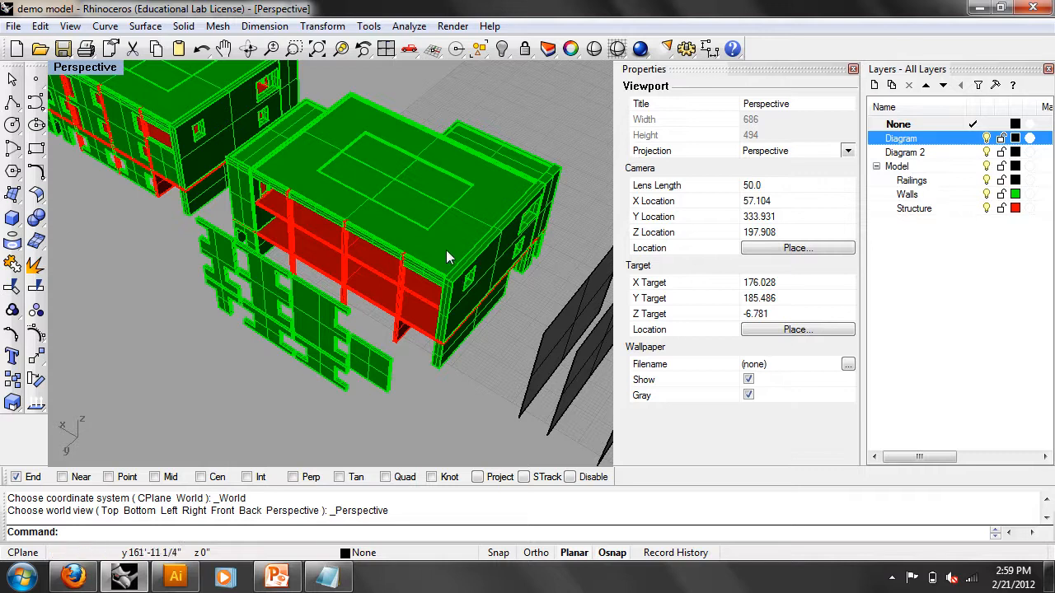
{"action": "left_click", "coordinate": [444, 250]}
{"action": "type", "text": "Front"}
{"action": "key", "text": "Return"}
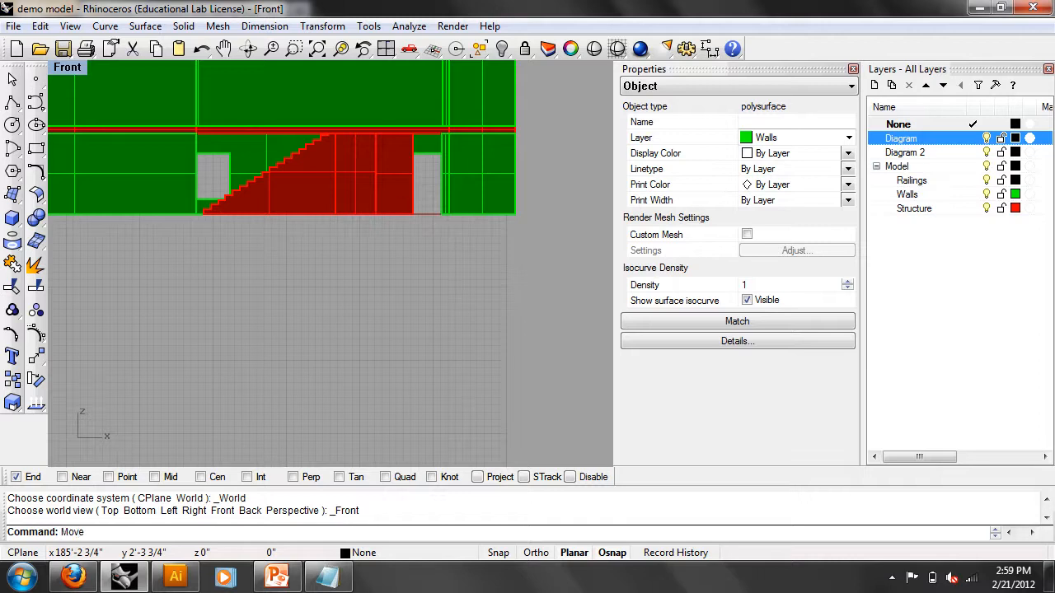
- Move the roof up from its corner end point to float above its building
{"action": "type", "text": "Move"}
{"action": "key", "text": "Return"}
{"action": "scroll", "coordinate": [372, 174], "scroll_direction": "down", "scroll_amount": 4}
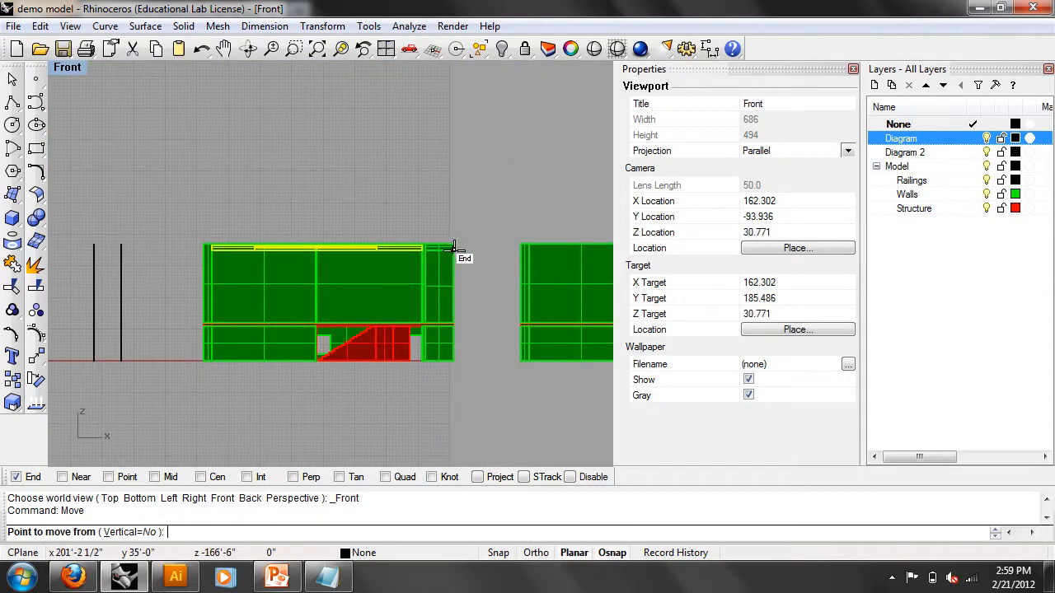
{"action": "left_click", "coordinate": [451, 249]}
{"action": "left_click", "coordinate": [478, 165]}
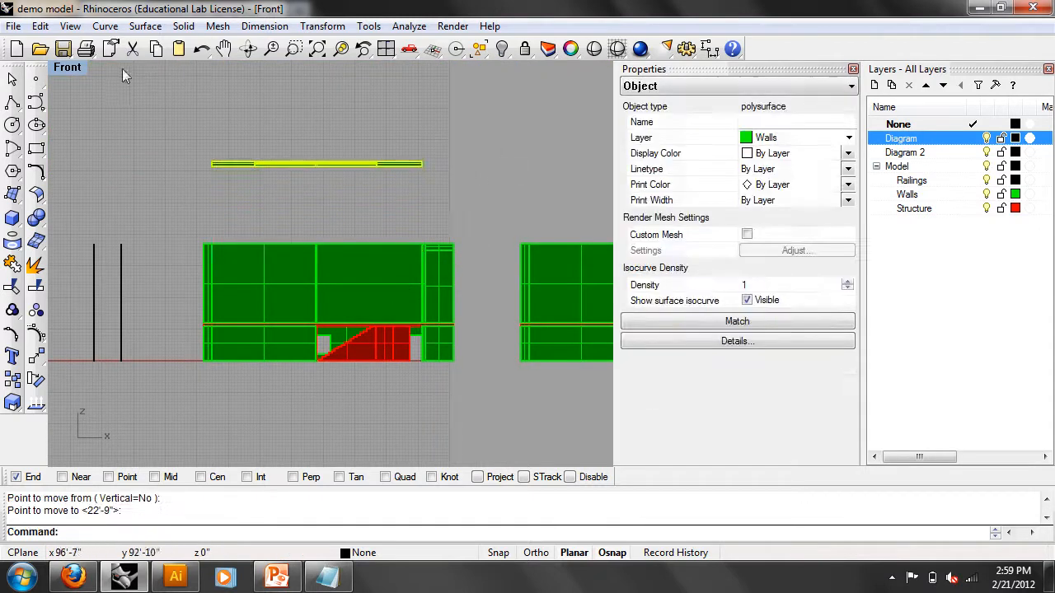
- Return to Perspective and delete the flat panel inside the building
{"action": "left_click", "coordinate": [68, 68]}
{"action": "mouse_move", "coordinate": [148, 268]}
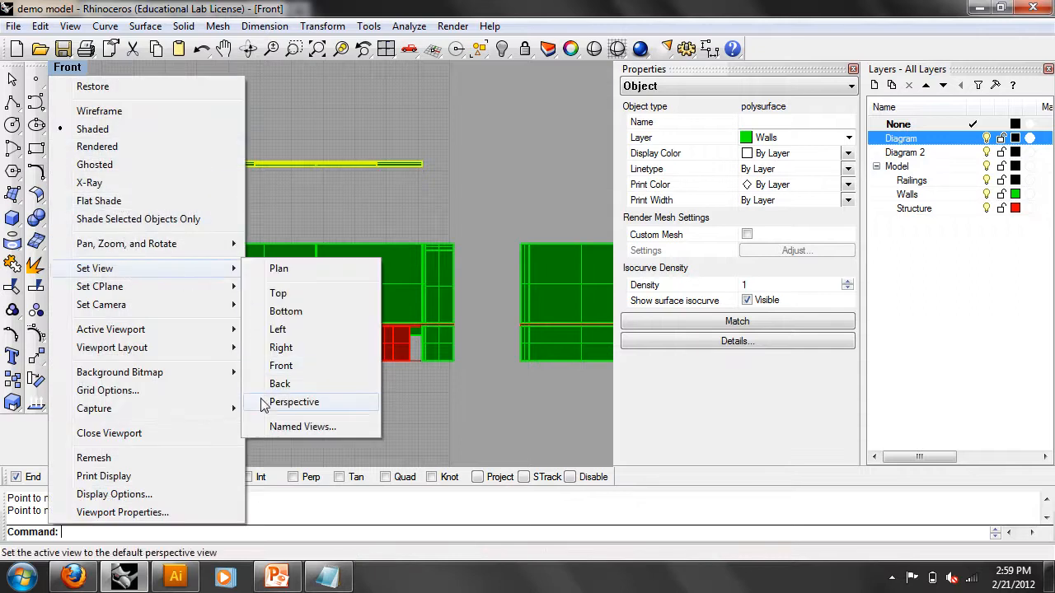
{"action": "left_click", "coordinate": [266, 403]}
{"action": "right_click_drag", "start_coordinate": [277, 358], "coordinate": [104, 309]}
{"action": "right_click_drag", "start_coordinate": [279, 290], "coordinate": [203, 299]}
{"action": "left_click", "coordinate": [315, 254]}
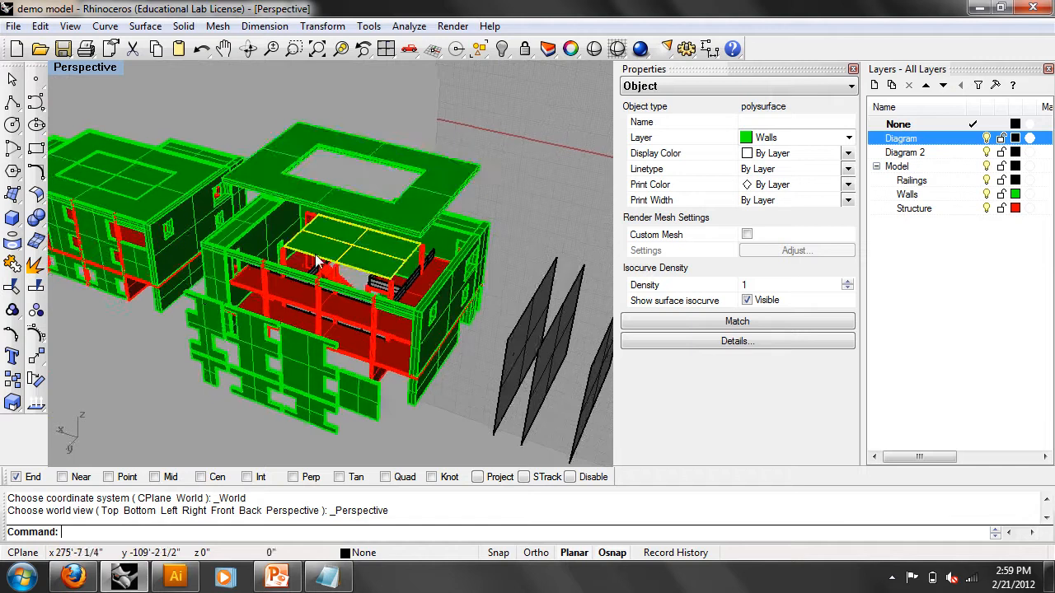
{"action": "key", "text": "Delete"}
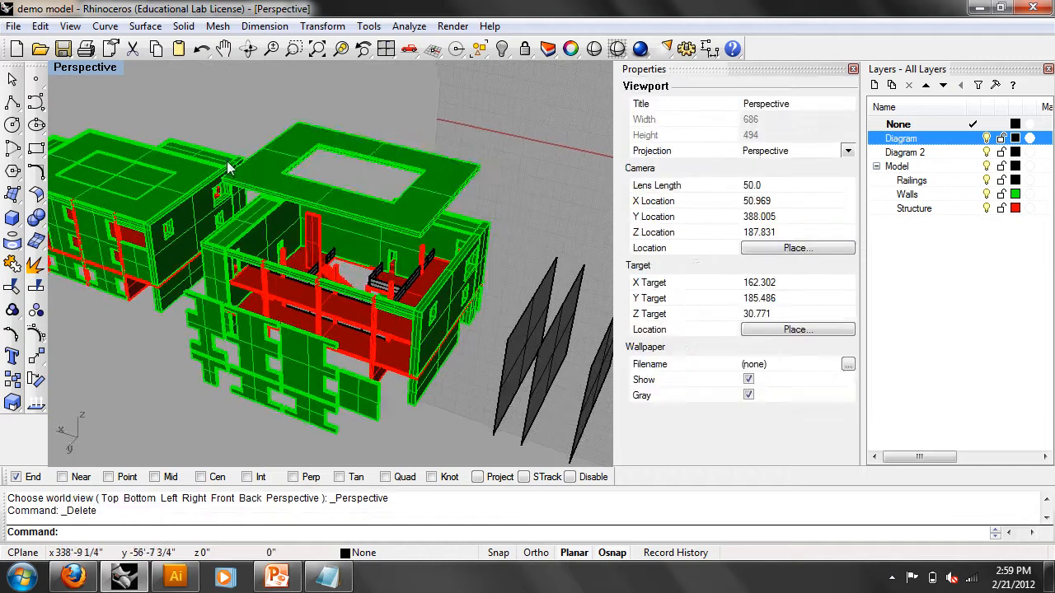
- Switch the viewport to the Top view
{"action": "scroll", "coordinate": [228, 162], "scroll_direction": "down", "scroll_amount": 3}
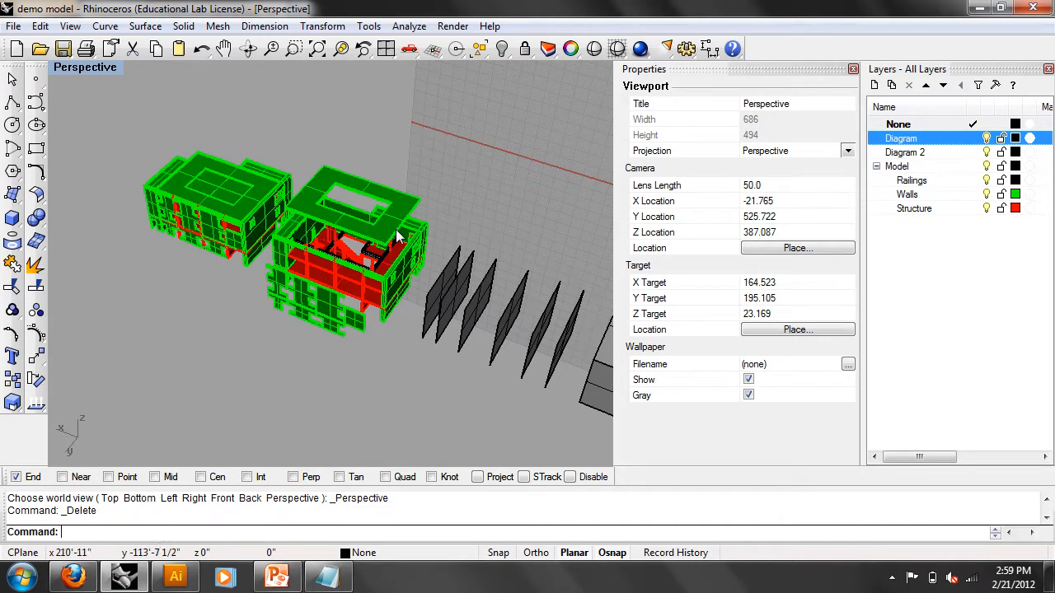
{"action": "scroll", "coordinate": [454, 286], "scroll_direction": "up", "scroll_amount": 4}
{"action": "right_click_drag", "start_coordinate": [439, 298], "coordinate": [290, 230]}
{"action": "scroll", "coordinate": [310, 234], "scroll_direction": "down", "scroll_amount": 4}
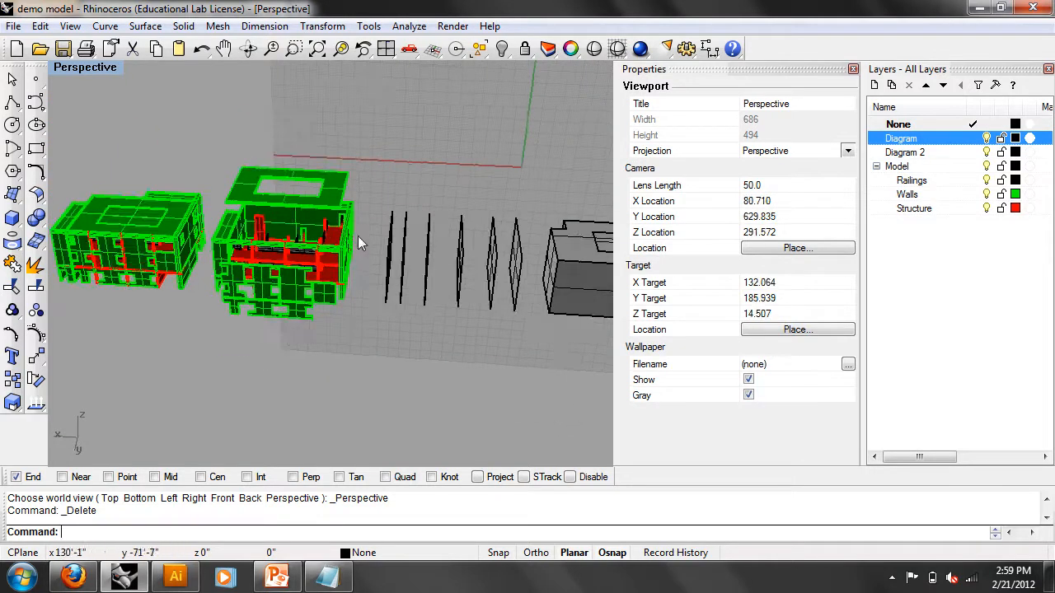
{"action": "scroll", "coordinate": [358, 235], "scroll_direction": "down", "scroll_amount": 3}
{"action": "type", "text": "Top"}
{"action": "key", "text": "Return"}
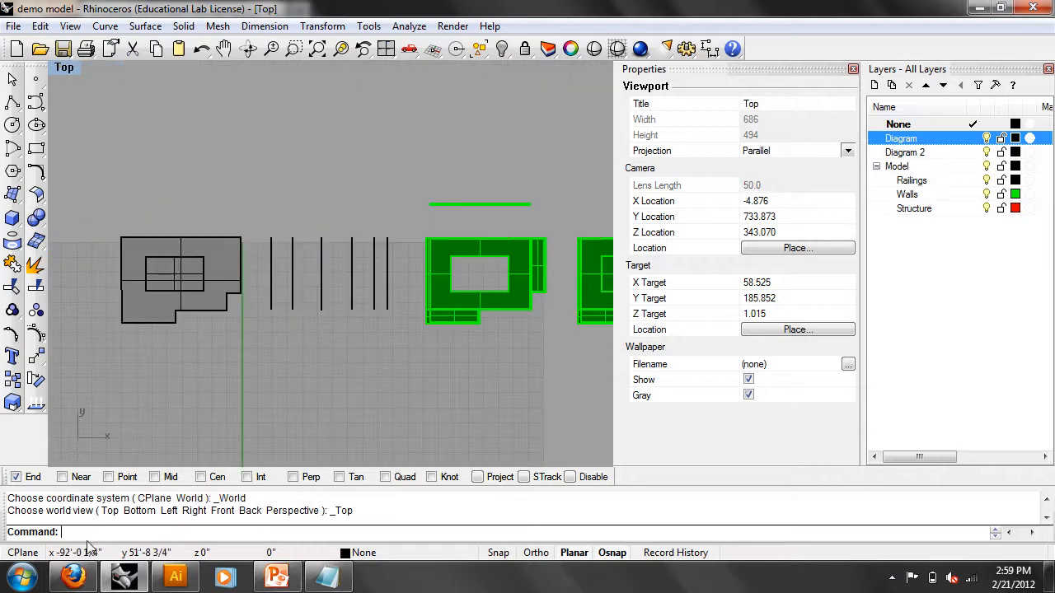
{"action": "right_click", "coordinate": [72, 577]}
{"action": "left_click", "coordinate": [74, 579]}
{"action": "left_click", "coordinate": [78, 580]}
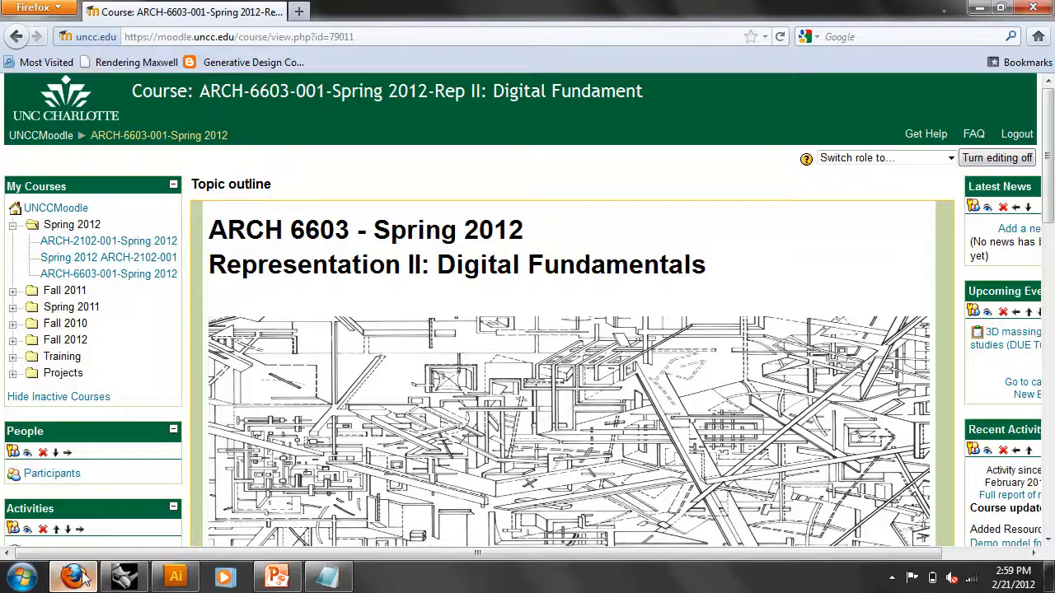
{"action": "scroll", "coordinate": [313, 433], "scroll_direction": "down", "scroll_amount": 15}
{"action": "scroll", "coordinate": [334, 429], "scroll_direction": "up", "scroll_amount": 8}
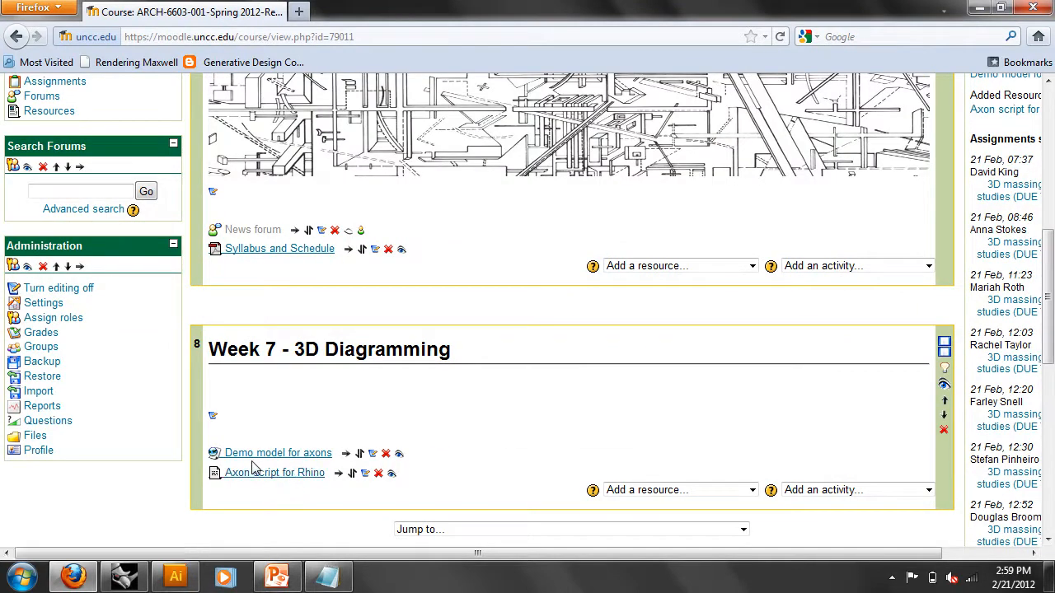
{"action": "left_click", "coordinate": [981, 7]}
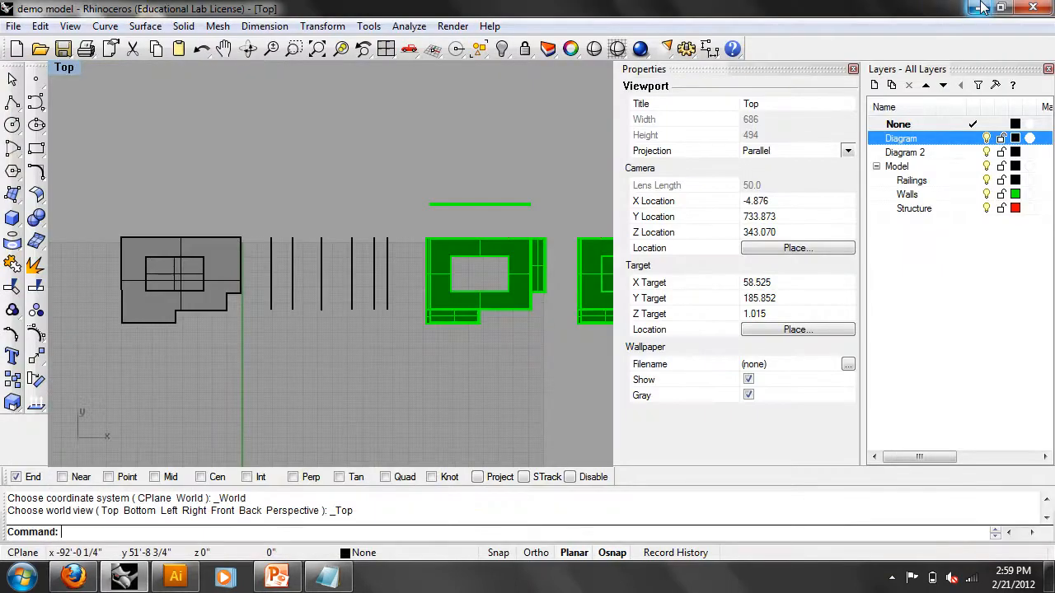
- Open the axon-script file in Notepad and copy its seven-line rotate-and-shear macro
{"action": "left_click", "coordinate": [982, 7]}
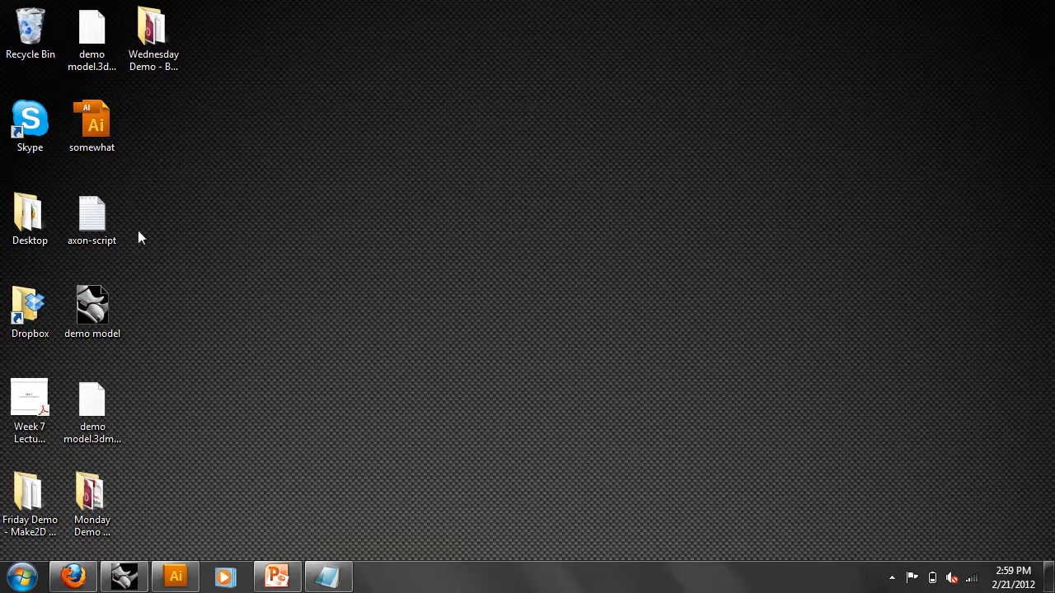
{"action": "double_click", "coordinate": [92, 216]}
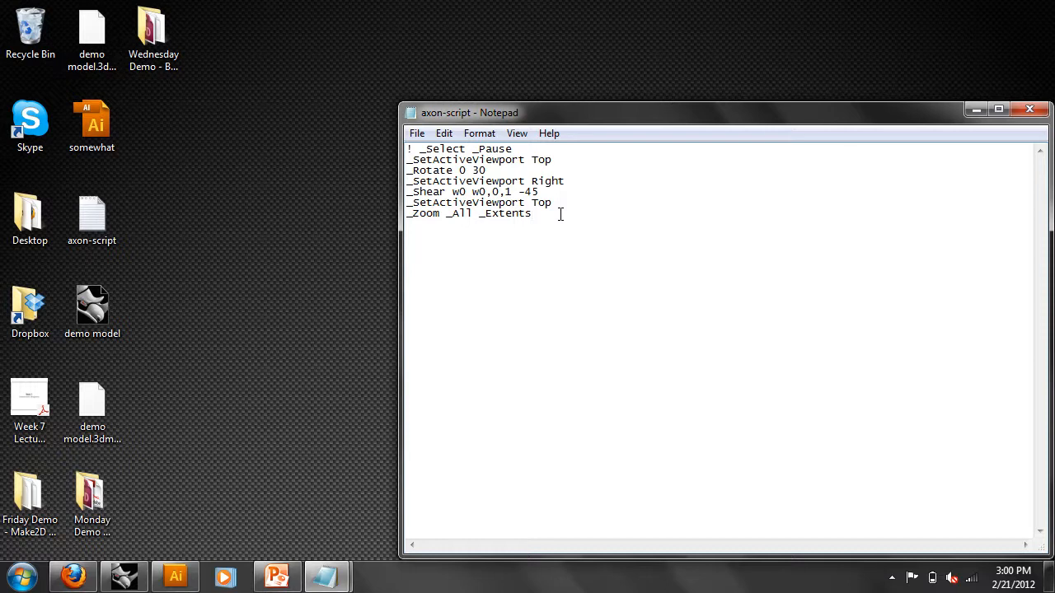
{"action": "left_click_drag", "start_coordinate": [588, 217], "coordinate": [373, 147]}
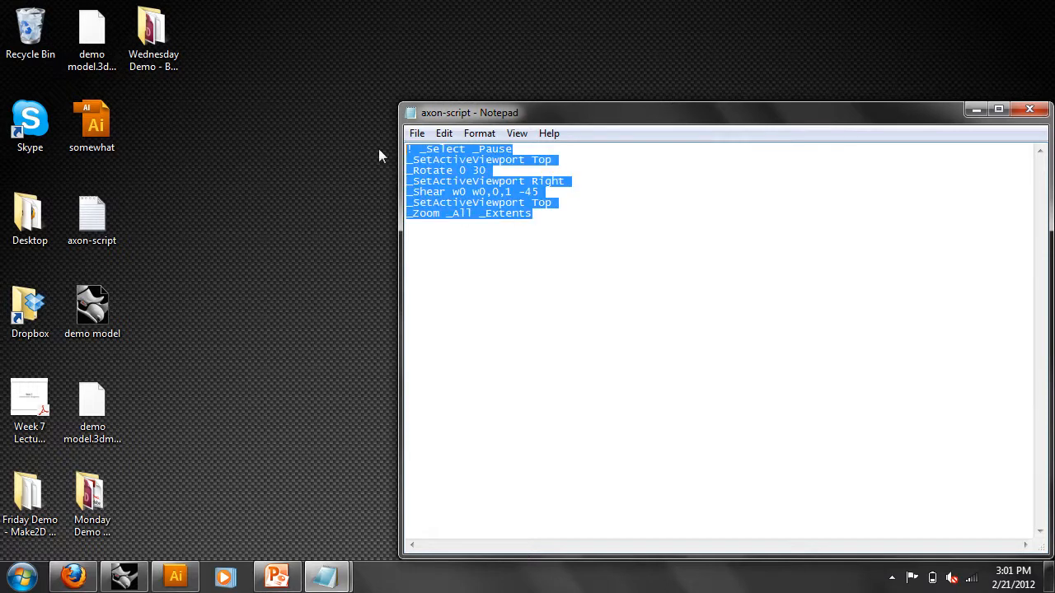
{"action": "right_click", "coordinate": [472, 175]}
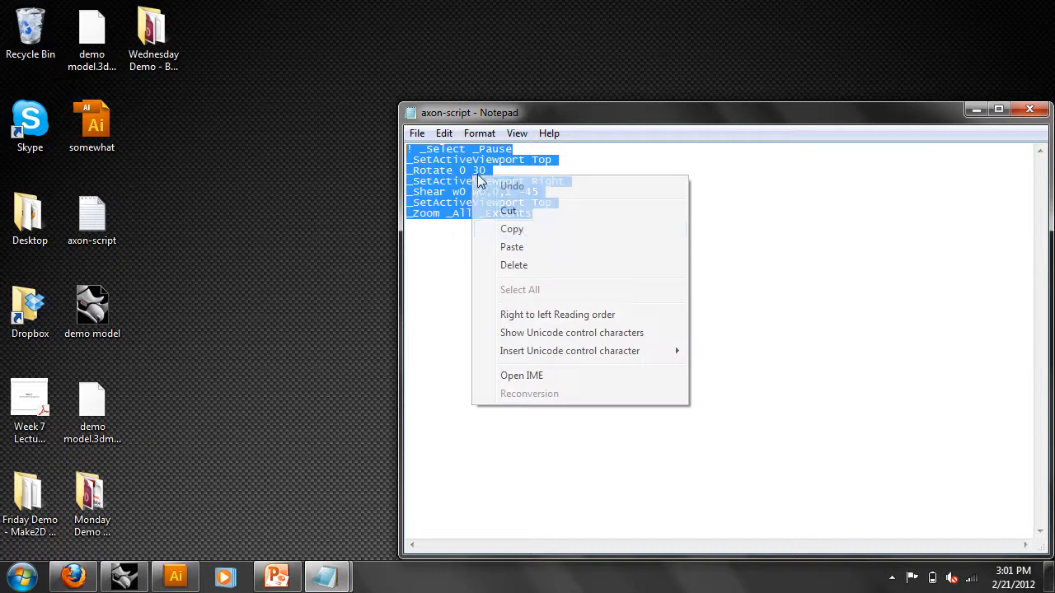
{"action": "left_click", "coordinate": [512, 229]}
{"action": "left_click", "coordinate": [144, 575]}
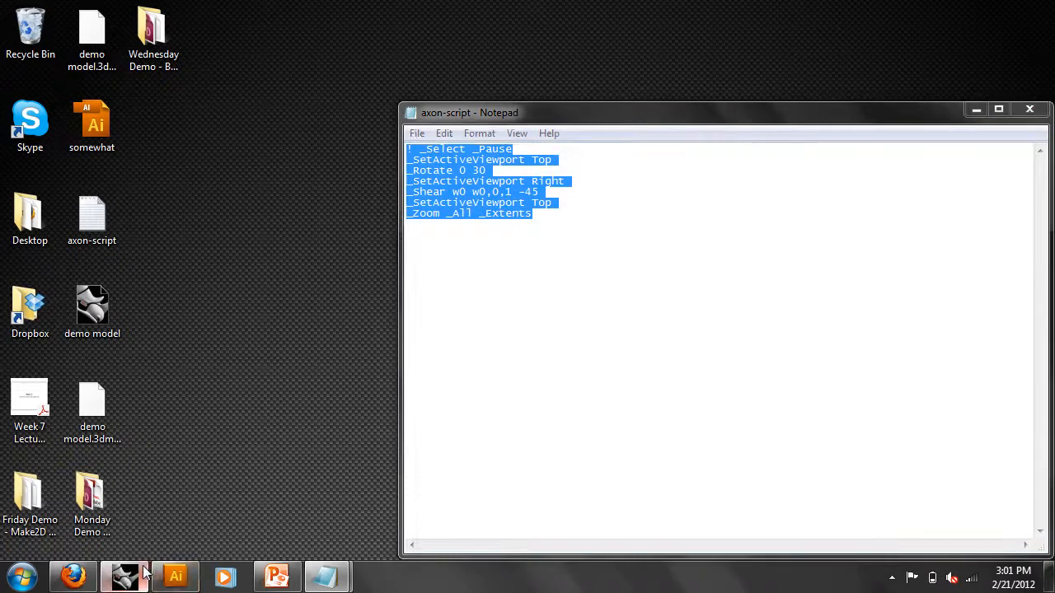
- In Top view, rotate the right-hand building 90° about a chosen center point
{"action": "scroll", "coordinate": [400, 362], "scroll_direction": "down", "scroll_amount": 2}
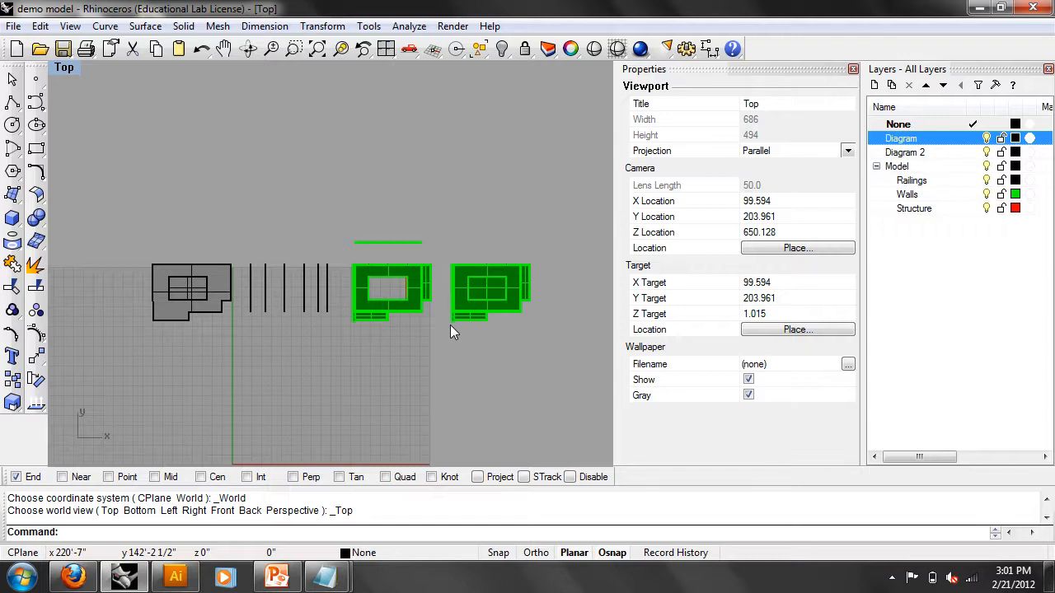
{"action": "right_click_drag", "start_coordinate": [498, 279], "coordinate": [405, 263]}
{"action": "scroll", "coordinate": [406, 263], "scroll_direction": "up", "scroll_amount": 4}
{"action": "left_click_drag", "start_coordinate": [497, 378], "coordinate": [340, 218]}
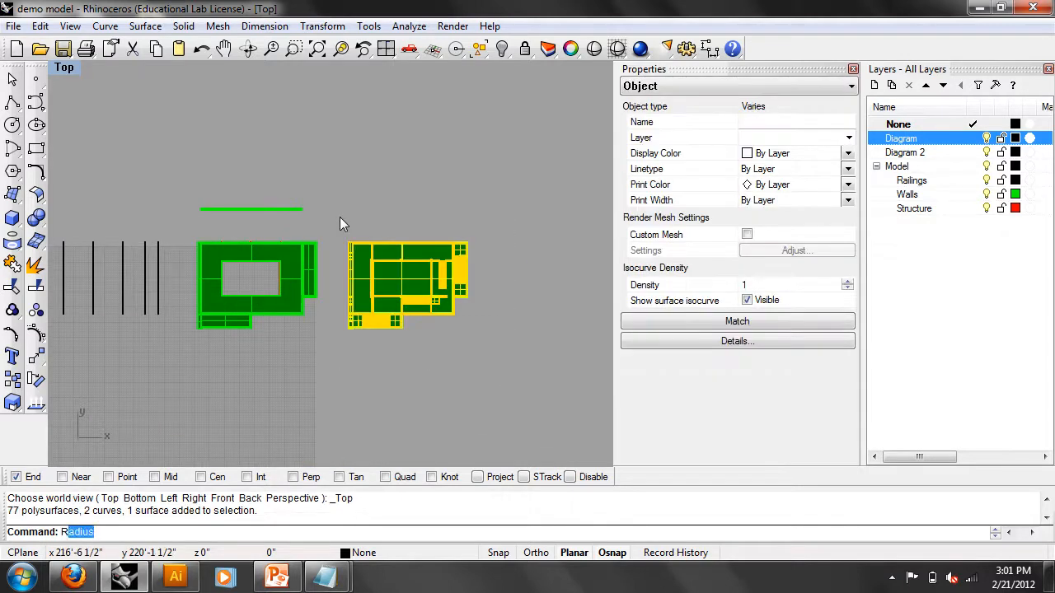
{"action": "key", "text": "Return"}
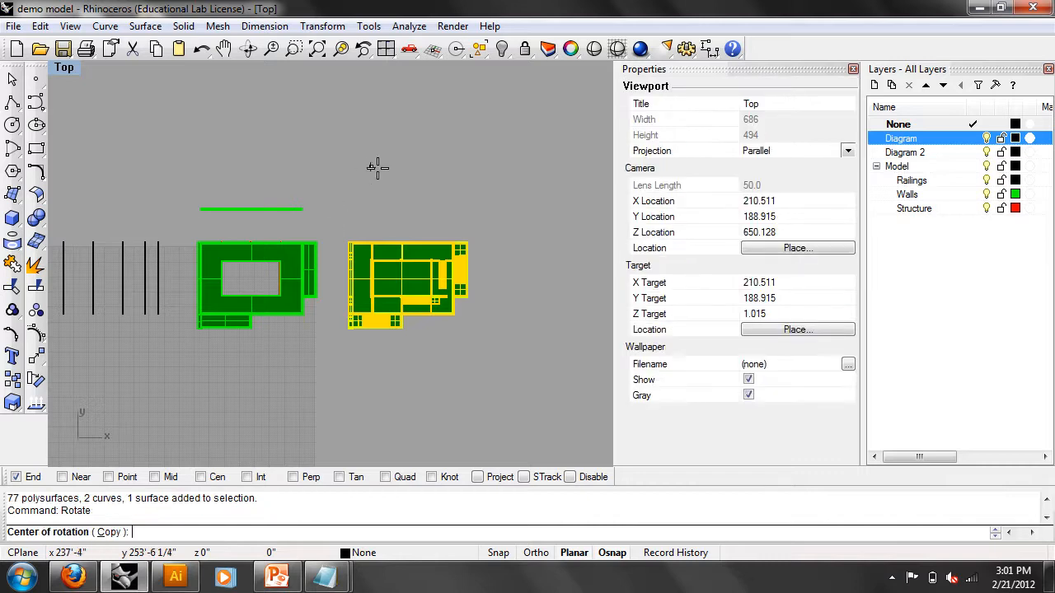
{"action": "left_click", "coordinate": [405, 277]}
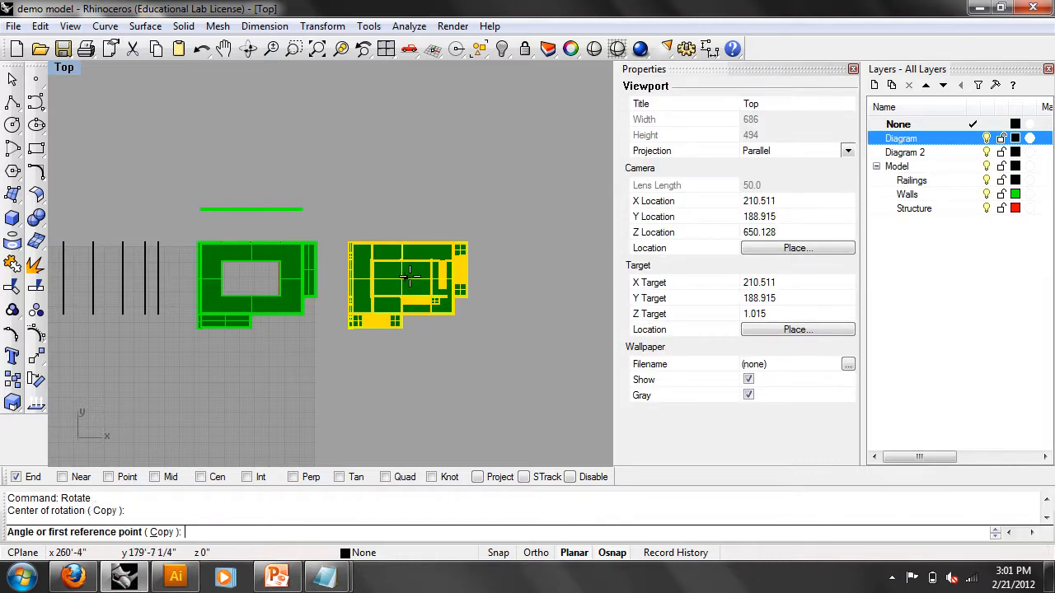
{"action": "left_click", "coordinate": [533, 277]}
{"action": "left_click", "coordinate": [451, 148]}
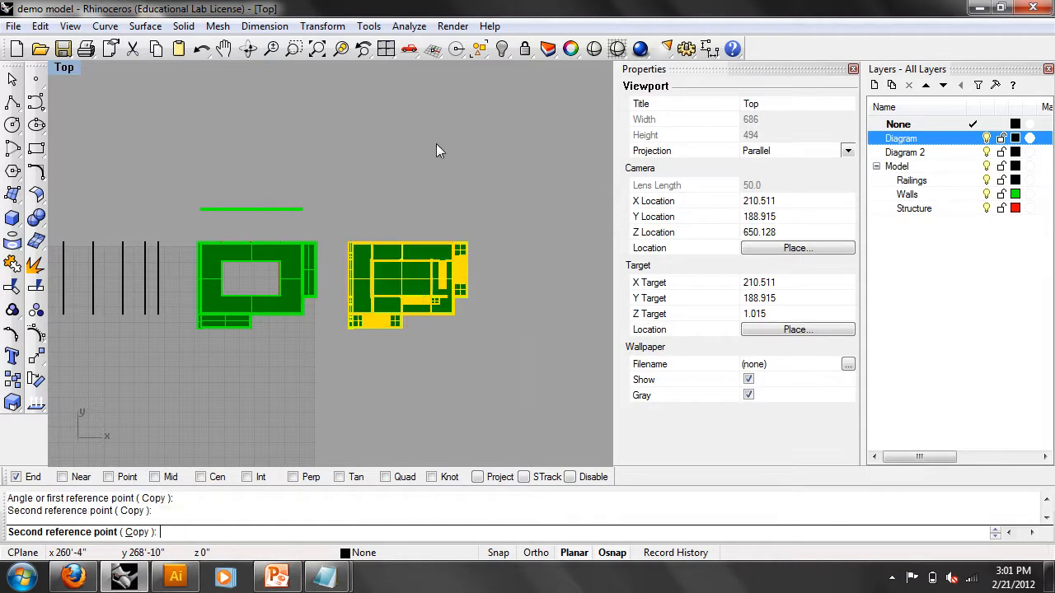
{"action": "left_click", "coordinate": [523, 261]}
- Reframe the Top view around the plans and select the rotated right-hand plan
{"action": "right_click_drag", "start_coordinate": [490, 243], "coordinate": [509, 275]}
{"action": "scroll", "coordinate": [350, 223], "scroll_direction": "down", "scroll_amount": 2}
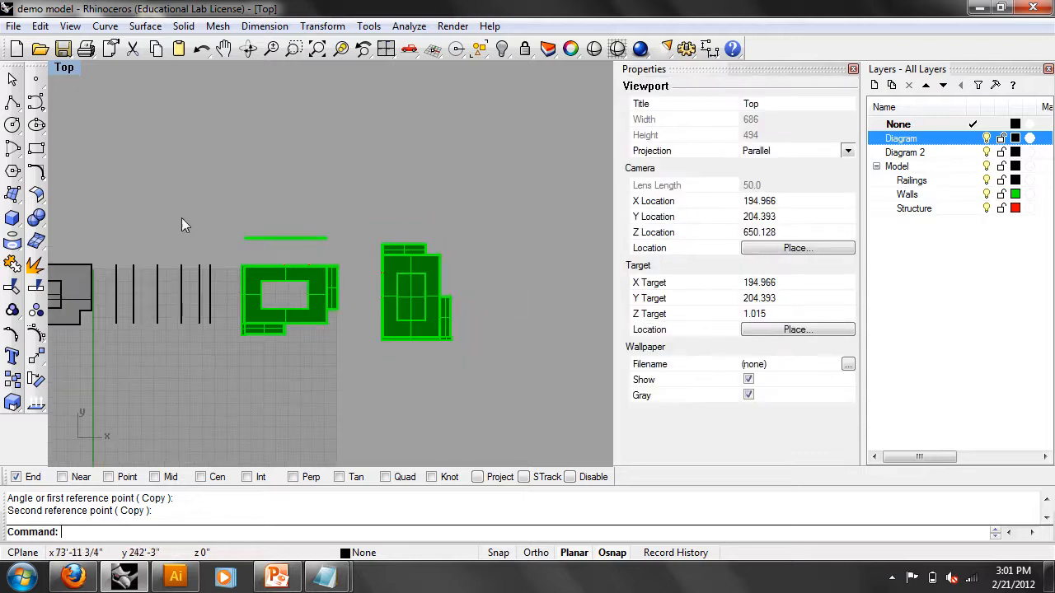
{"action": "right_click_drag", "start_coordinate": [172, 177], "coordinate": [311, 156]}
{"action": "right_click_drag", "start_coordinate": [421, 342], "coordinate": [363, 344]}
{"action": "scroll", "coordinate": [339, 328], "scroll_direction": "up", "scroll_amount": 2}
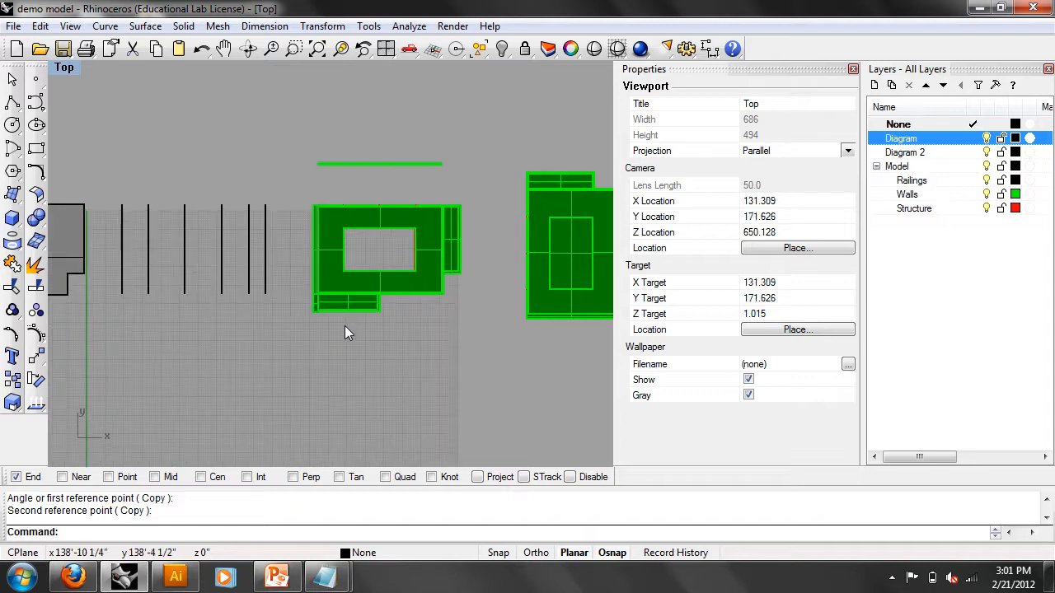
{"action": "right_click_drag", "start_coordinate": [411, 352], "coordinate": [383, 366]}
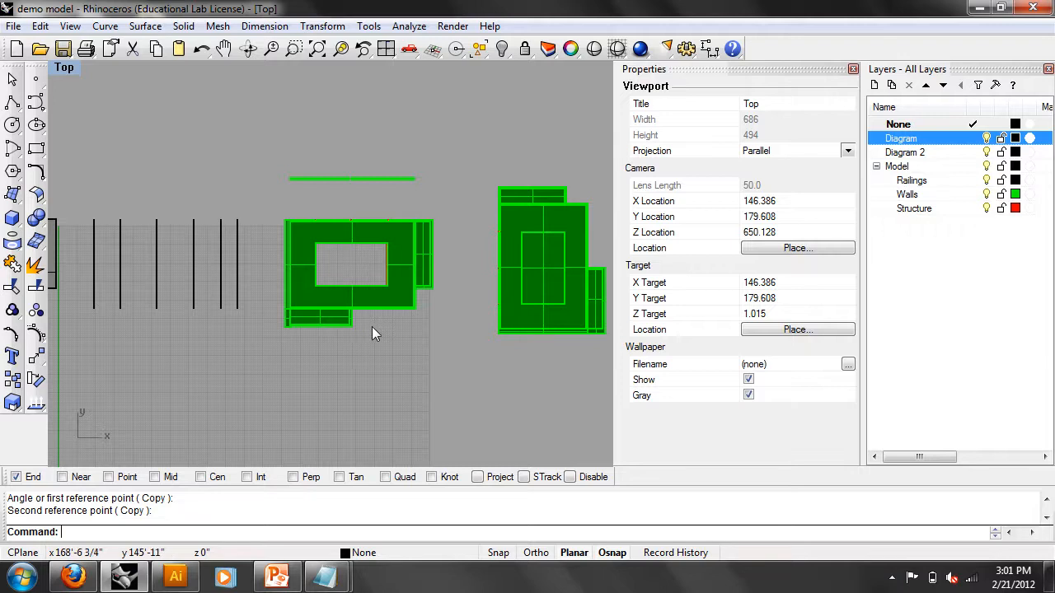
{"action": "right_click_drag", "start_coordinate": [312, 377], "coordinate": [333, 375]}
{"action": "scroll", "coordinate": [361, 368], "scroll_direction": "down", "scroll_amount": 4}
{"action": "right_click_drag", "start_coordinate": [422, 351], "coordinate": [358, 358]}
{"action": "scroll", "coordinate": [357, 344], "scroll_direction": "up", "scroll_amount": 2}
{"action": "scroll", "coordinate": [440, 392], "scroll_direction": "down", "scroll_amount": 2}
{"action": "left_click_drag", "start_coordinate": [495, 454], "coordinate": [401, 223]}
{"action": "scroll", "coordinate": [425, 262], "scroll_direction": "up", "scroll_amount": 1}
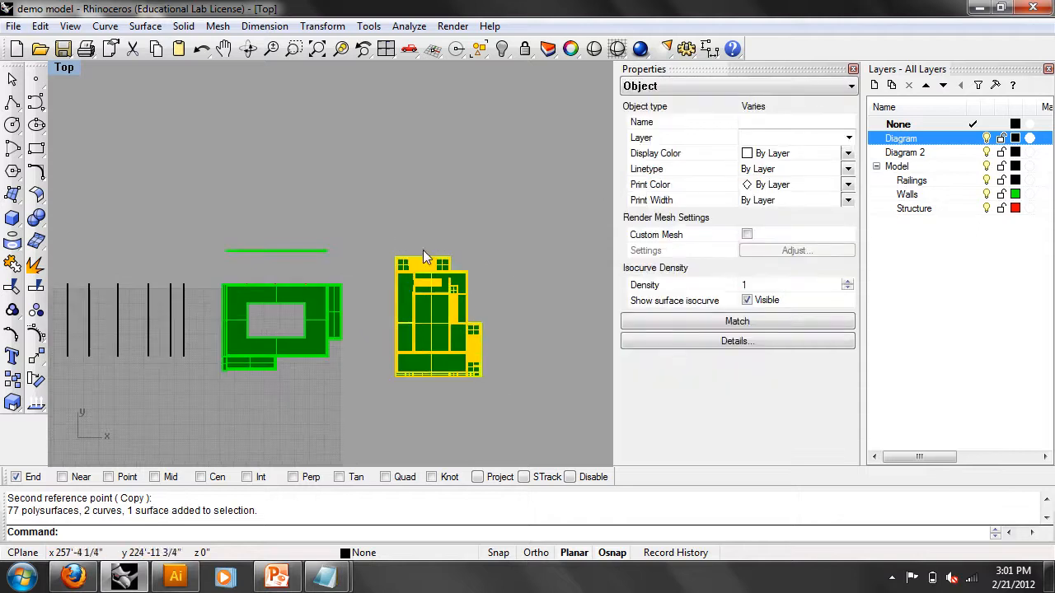
{"action": "type", "text": "Roate"}
{"action": "key", "text": "BackSpace"}
{"action": "key", "text": "BackSpace"}
{"action": "key", "text": "BackSpace"}
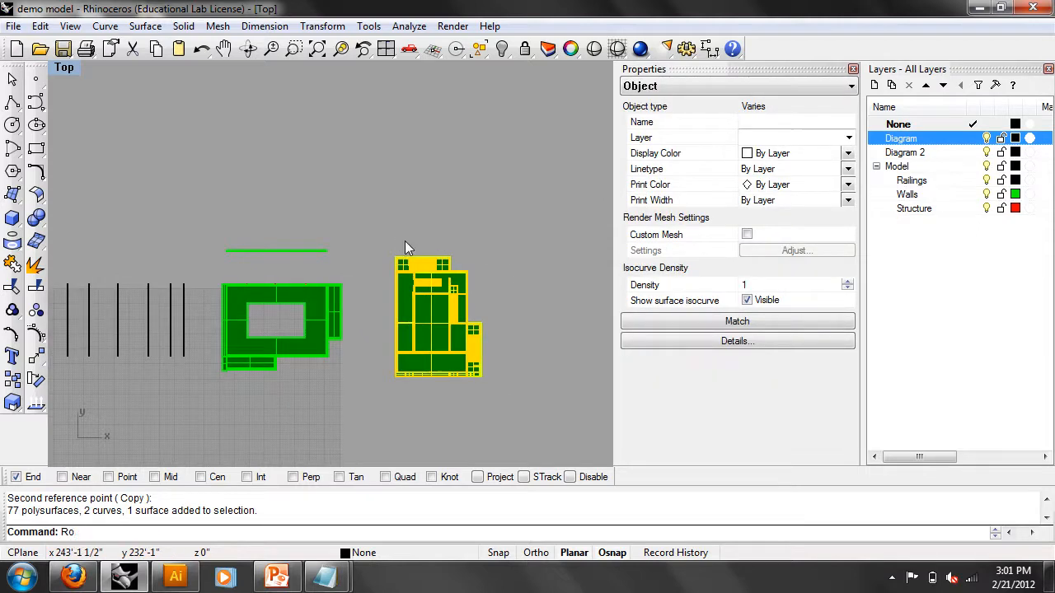
{"action": "type", "text": "ta"}
{"action": "key", "text": "Return"}
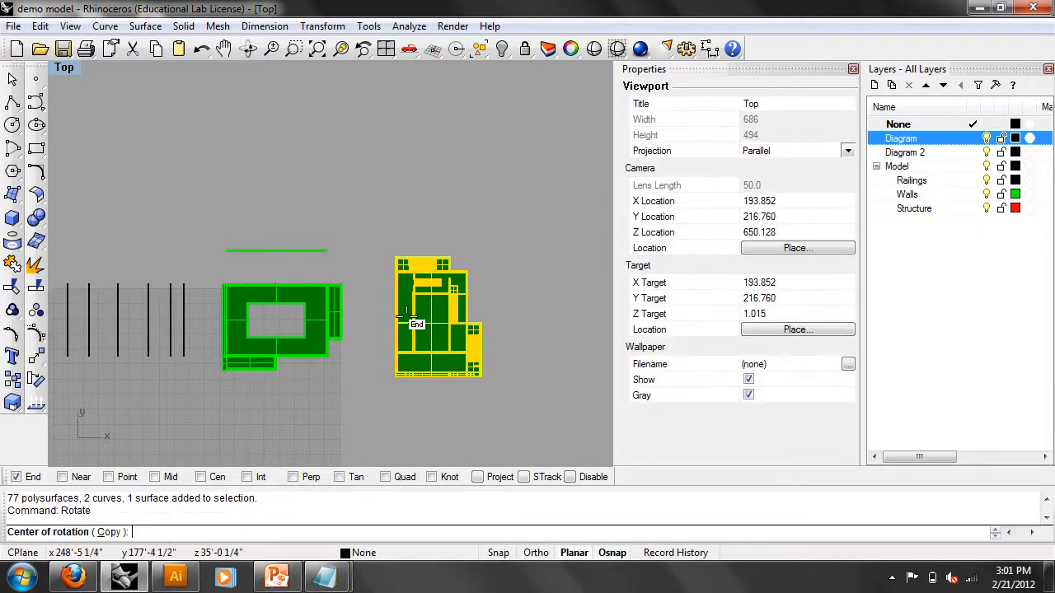
{"action": "left_click", "coordinate": [437, 323]}
{"action": "left_click", "coordinate": [557, 328]}
{"action": "left_click", "coordinate": [480, 170]}
{"action": "left_click", "coordinate": [488, 412]}
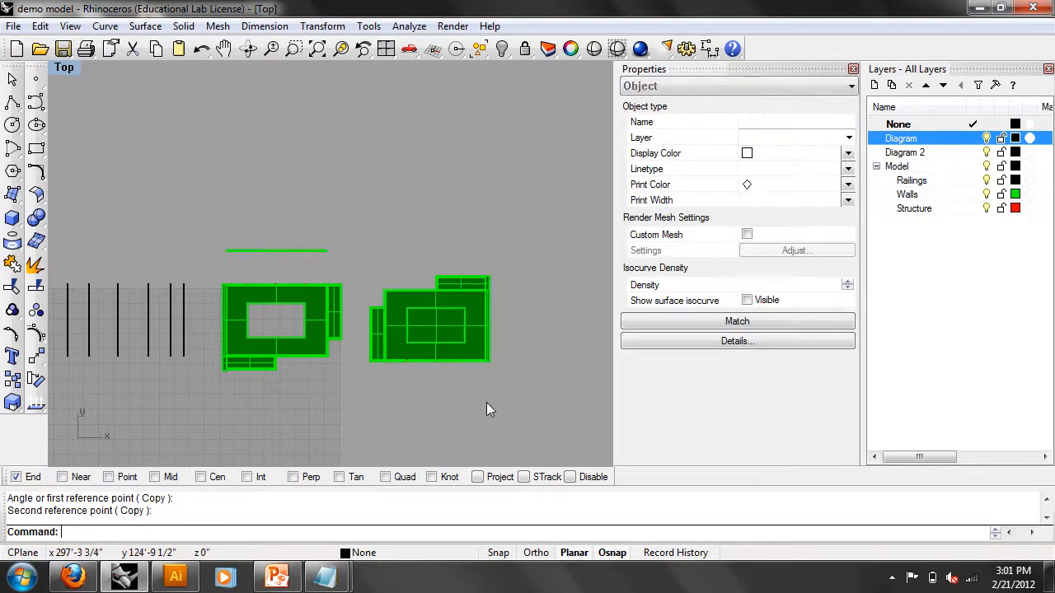
{"action": "right_click_drag", "start_coordinate": [488, 412], "coordinate": [510, 376]}
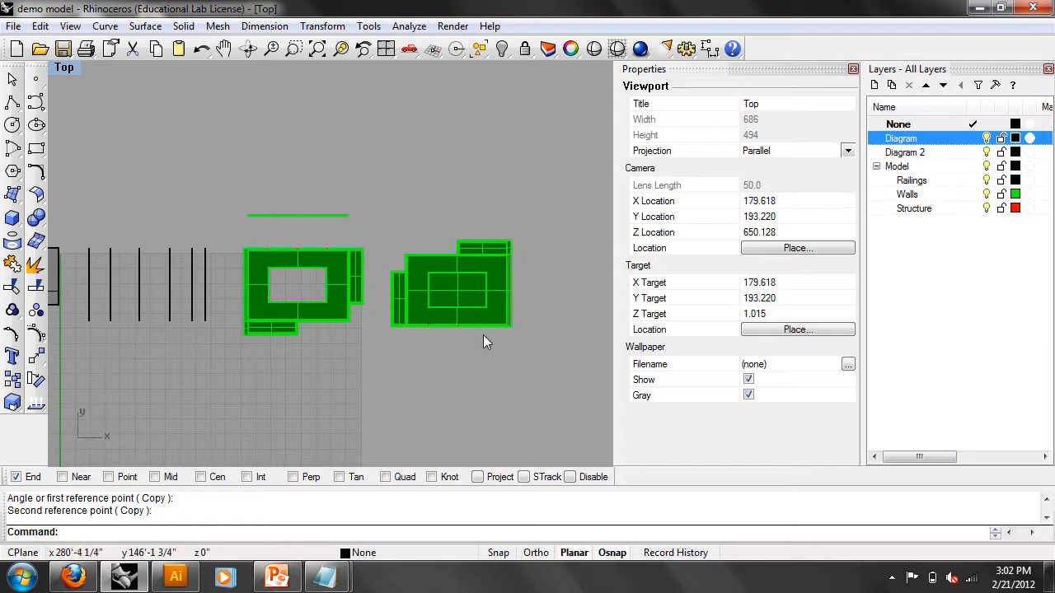
{"action": "right_click_drag", "start_coordinate": [389, 374], "coordinate": [368, 355]}
{"action": "scroll", "coordinate": [442, 363], "scroll_direction": "down", "scroll_amount": 2}
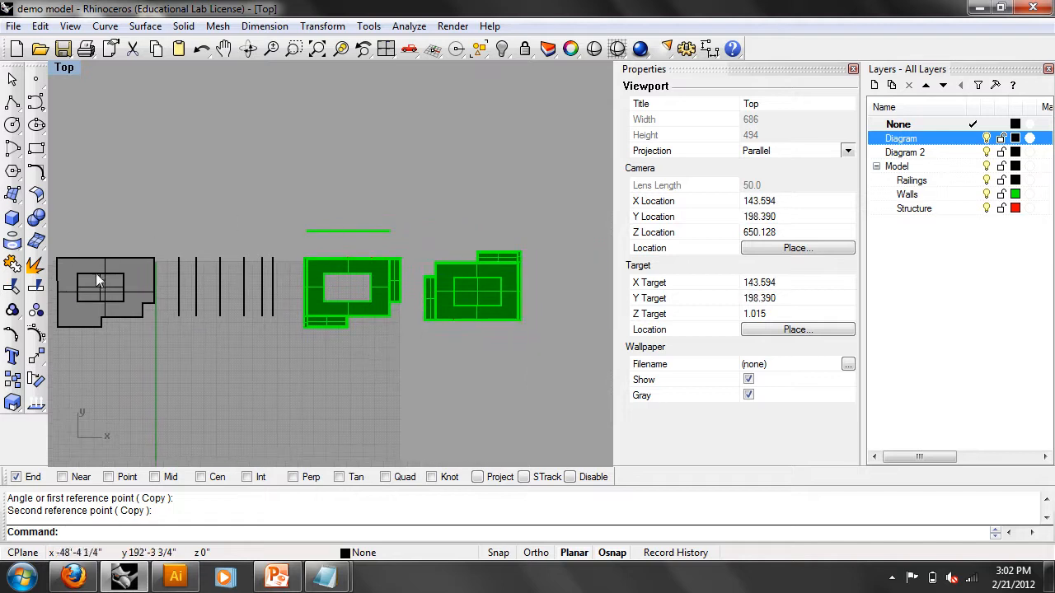
{"action": "right_click_drag", "start_coordinate": [290, 260], "coordinate": [344, 252]}
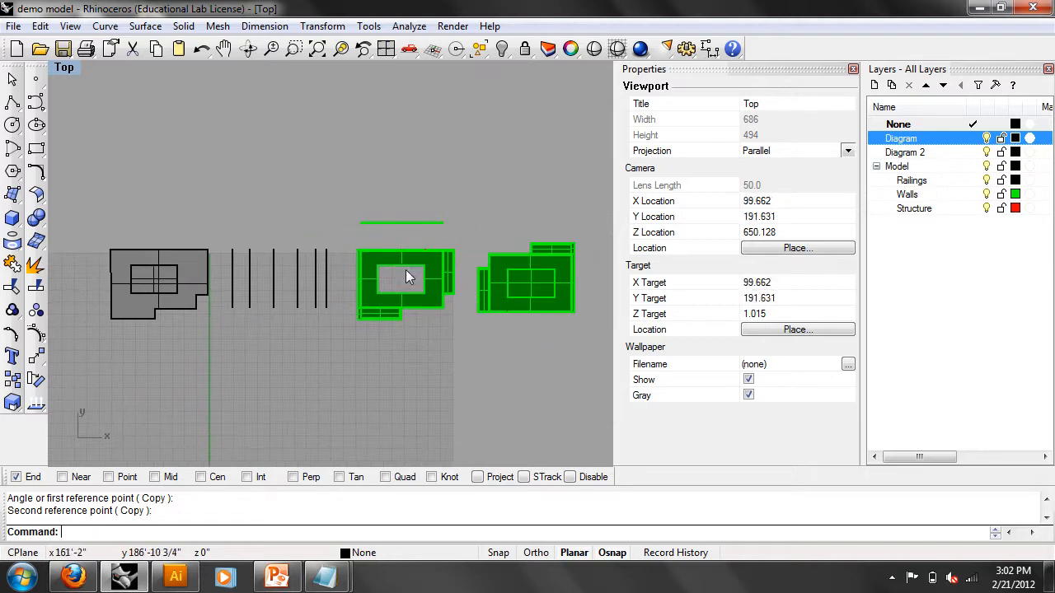
{"action": "right_click_drag", "start_coordinate": [578, 294], "coordinate": [466, 272]}
{"action": "scroll", "coordinate": [466, 272], "scroll_direction": "up", "scroll_amount": 4}
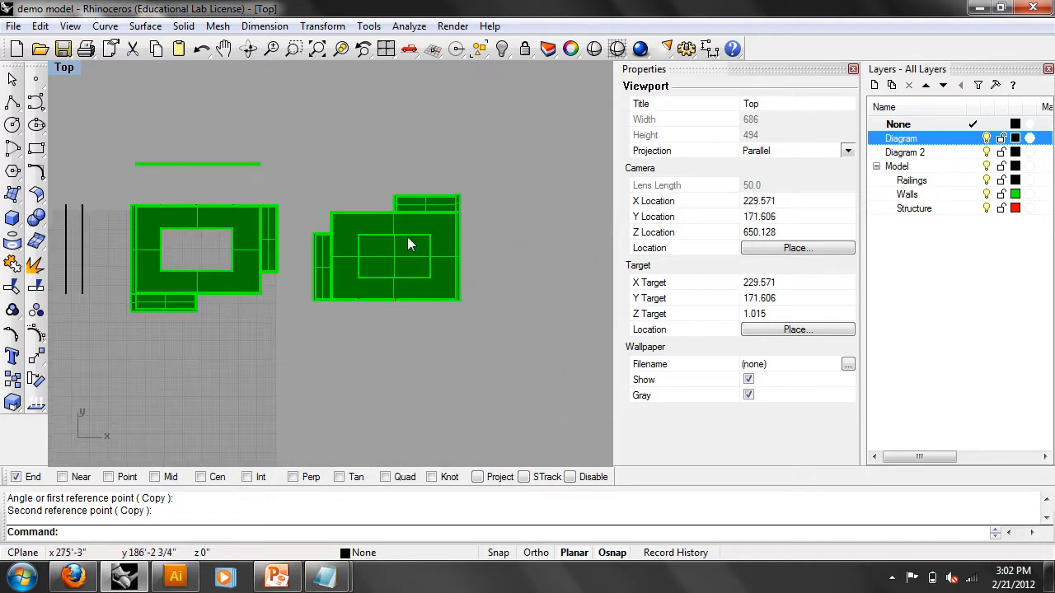
{"action": "right_click_drag", "start_coordinate": [323, 263], "coordinate": [561, 299]}
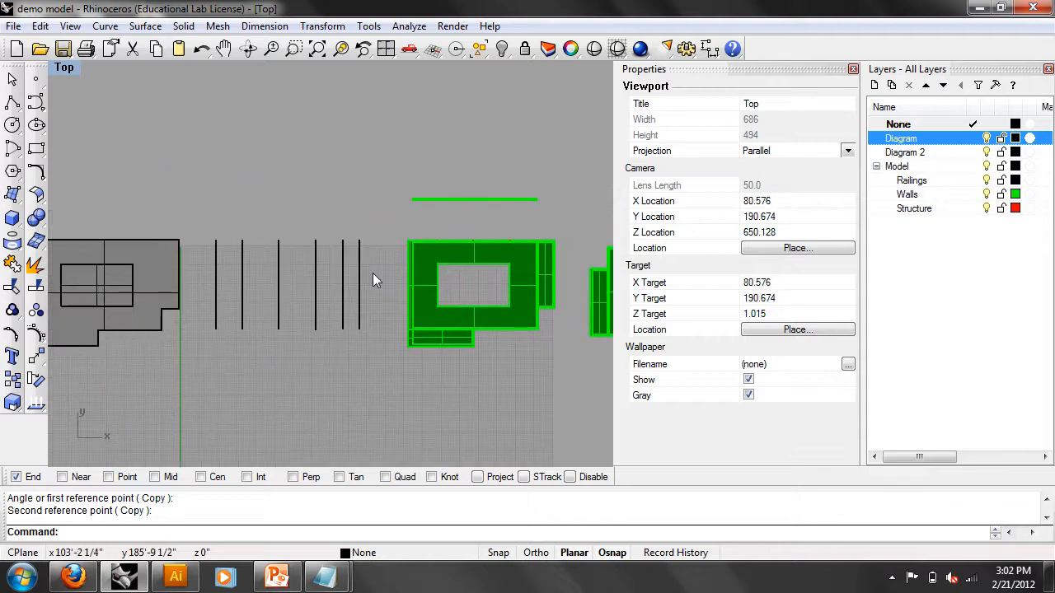
{"action": "scroll", "coordinate": [532, 310], "scroll_direction": "down", "scroll_amount": 4}
{"action": "right_click_drag", "start_coordinate": [532, 310], "coordinate": [345, 277]}
{"action": "right_click_drag", "start_coordinate": [372, 335], "coordinate": [439, 348]}
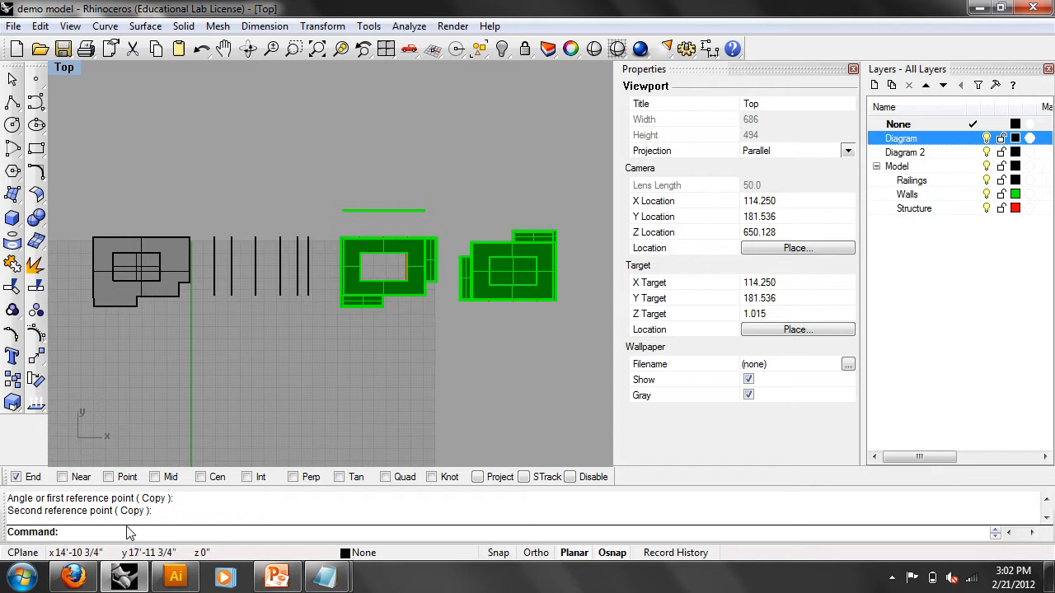
- Restore the default four-viewport layout and make Top the active view
{"action": "right_click", "coordinate": [76, 533]}
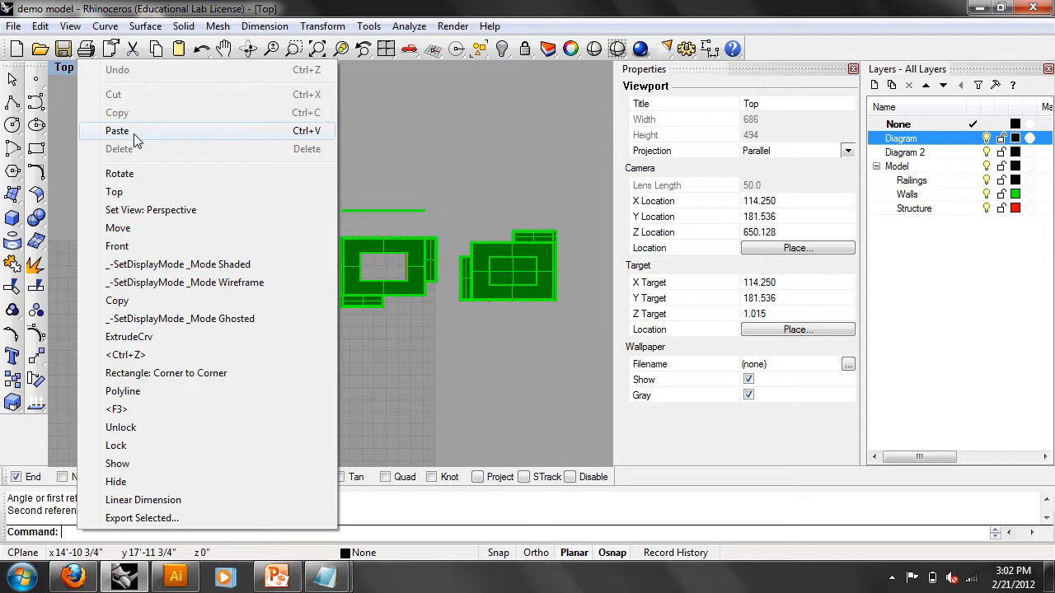
{"action": "double_click", "coordinate": [62, 71]}
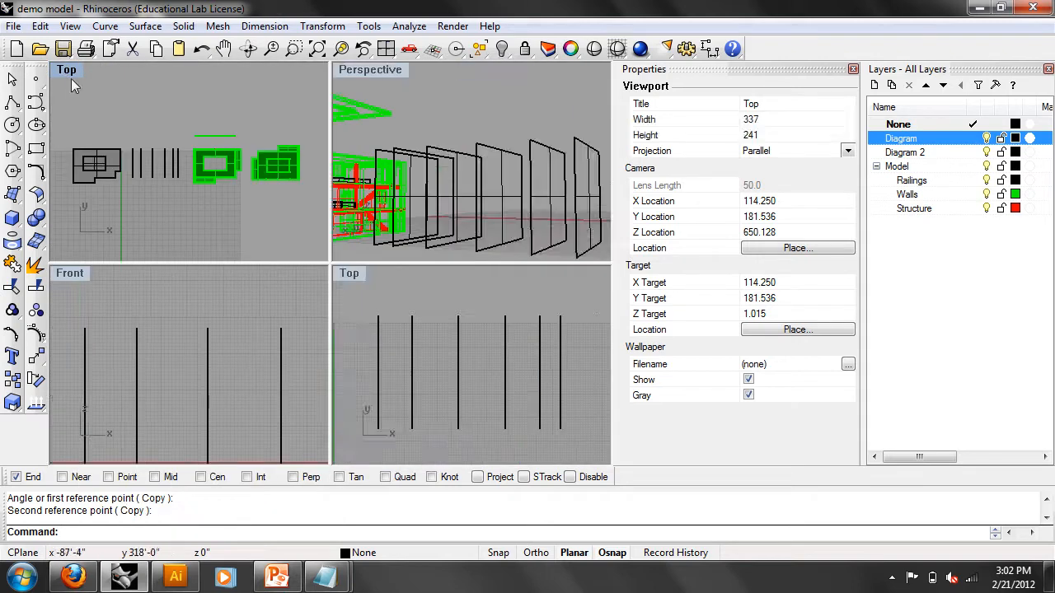
{"action": "left_click", "coordinate": [385, 50]}
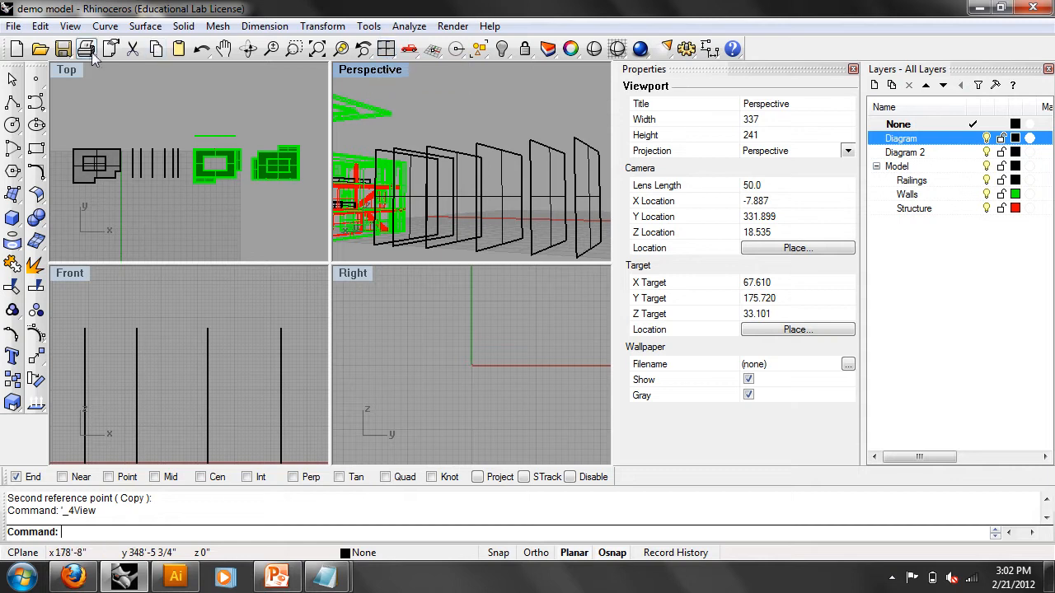
{"action": "left_click", "coordinate": [70, 74]}
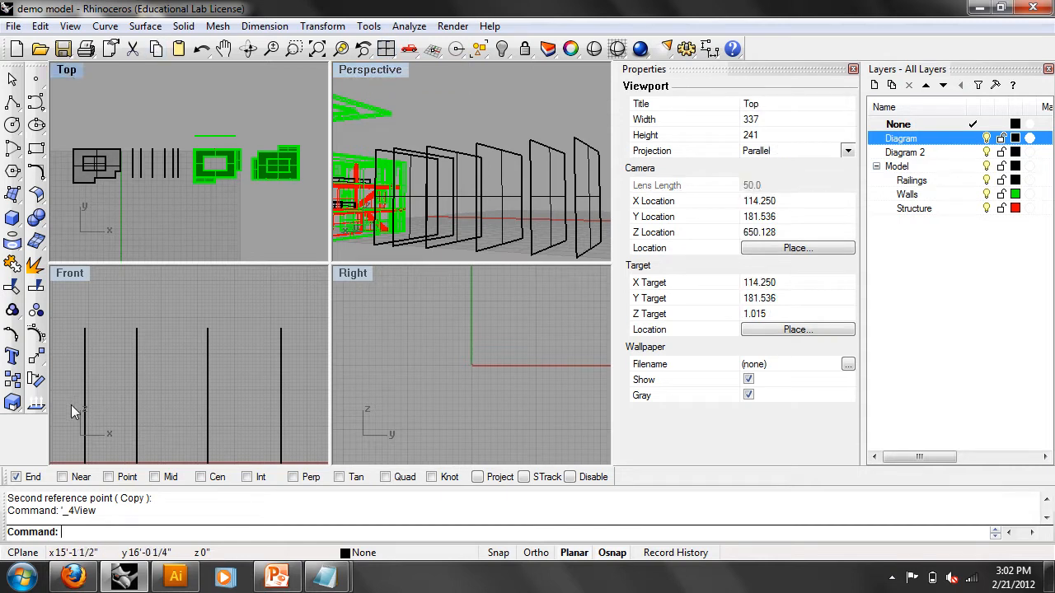
- Paste the axon script, run it on all objects, then maximize the Top view
{"action": "right_click", "coordinate": [78, 535]}
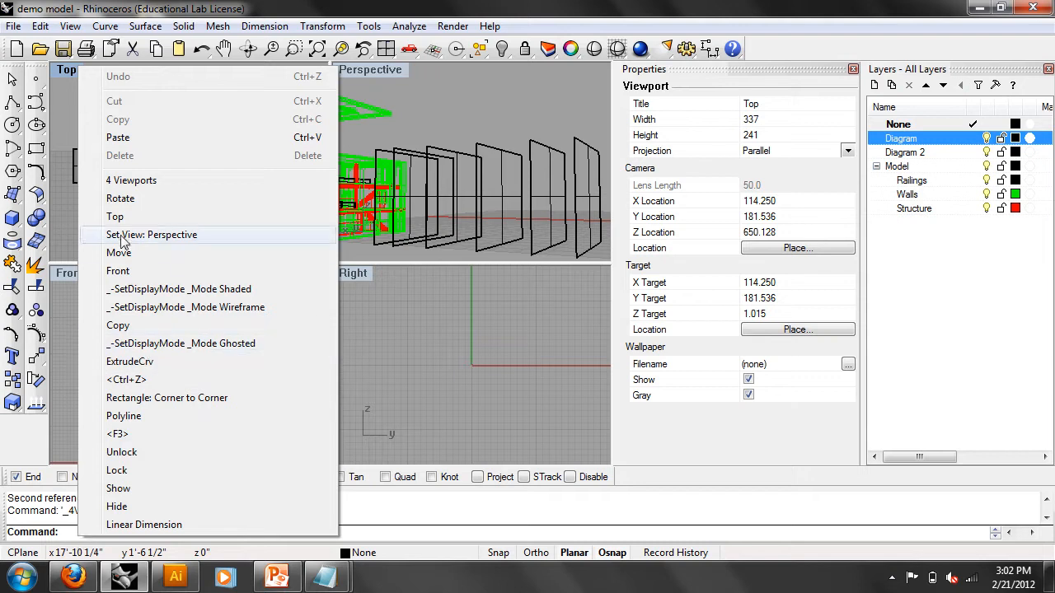
{"action": "left_click", "coordinate": [120, 138]}
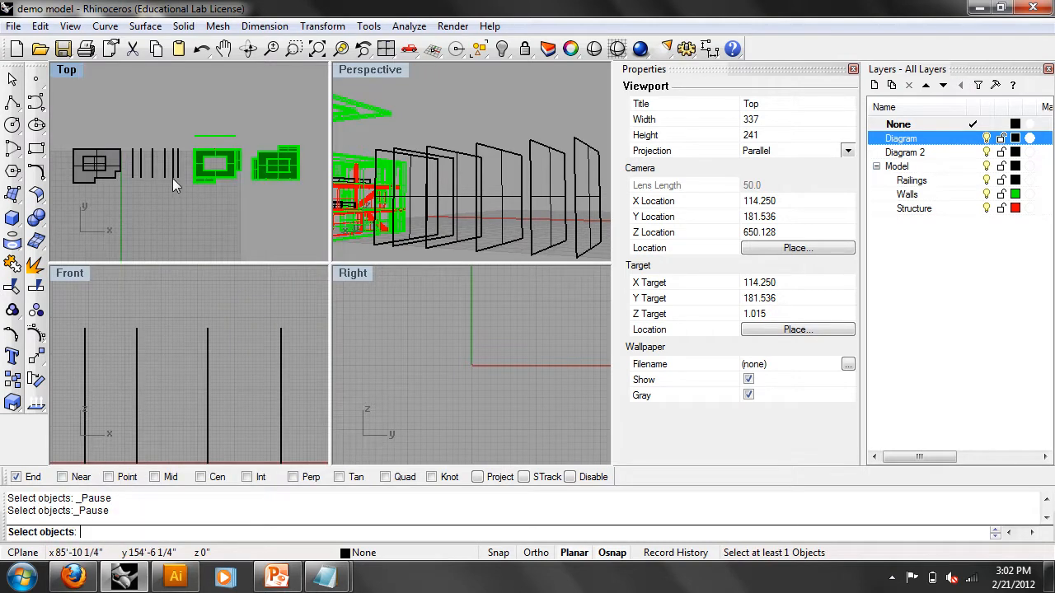
{"action": "key", "text": "ctrl+a"}
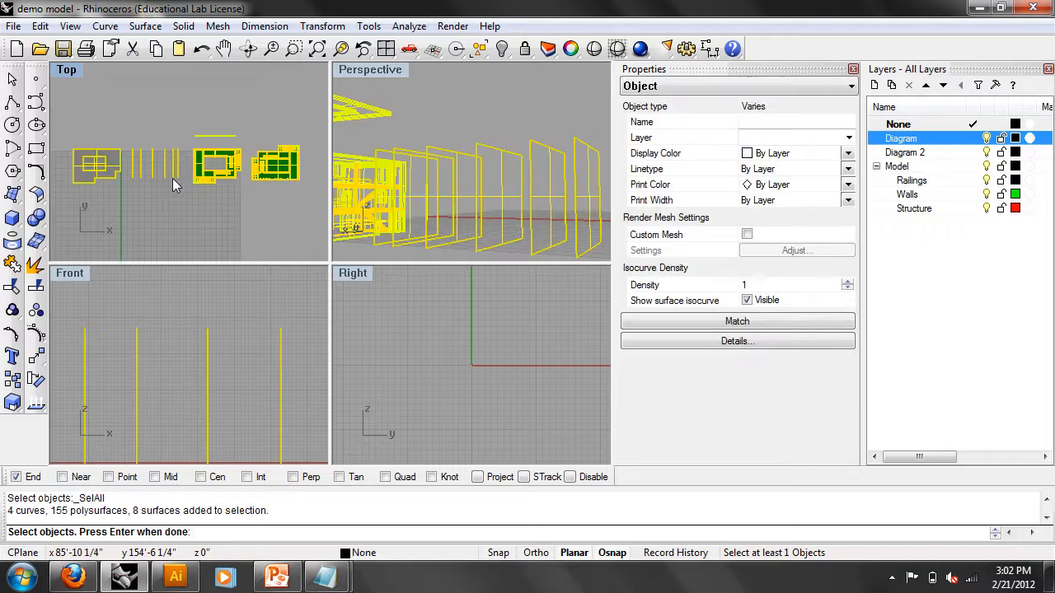
{"action": "key", "text": "Return"}
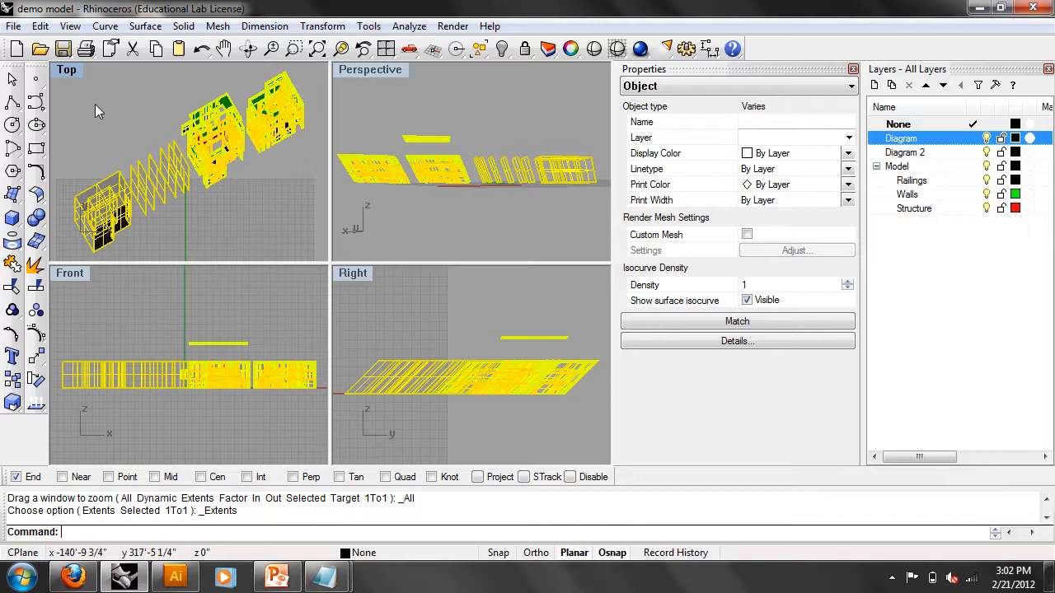
{"action": "key", "text": "Escape"}
{"action": "double_click", "coordinate": [66, 69]}
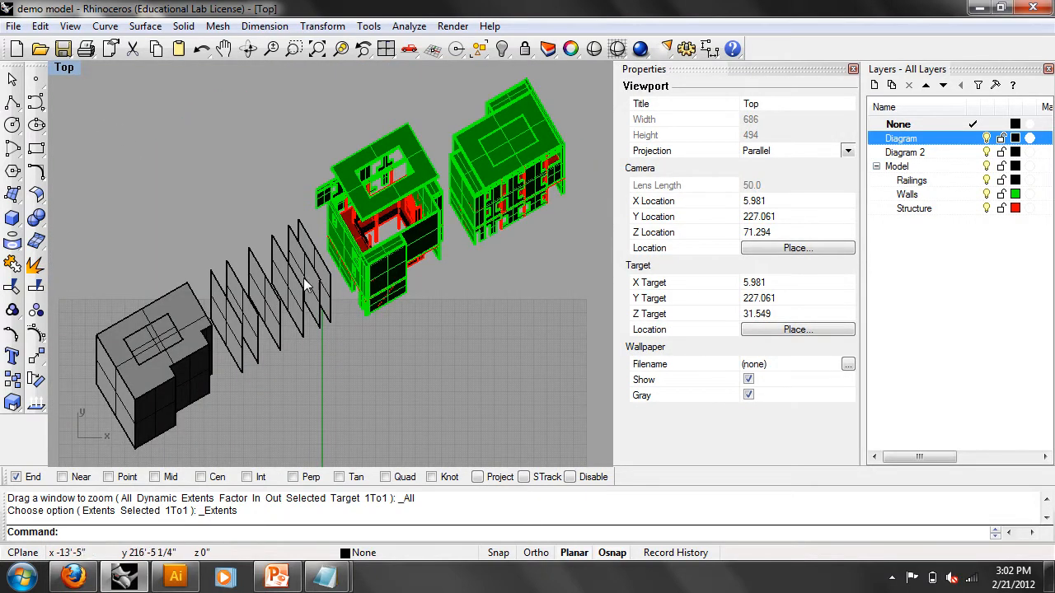
- Switch the viewport to Perspective, orbit to inspect, then return to Top view
{"action": "right_click", "coordinate": [65, 68]}
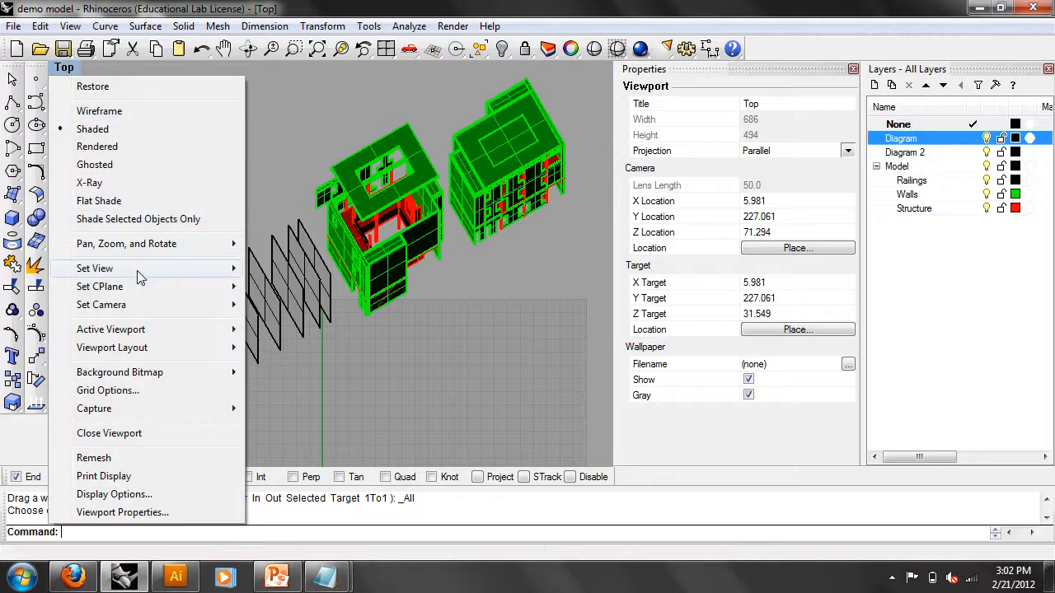
{"action": "mouse_move", "coordinate": [116, 268]}
{"action": "left_click", "coordinate": [320, 402]}
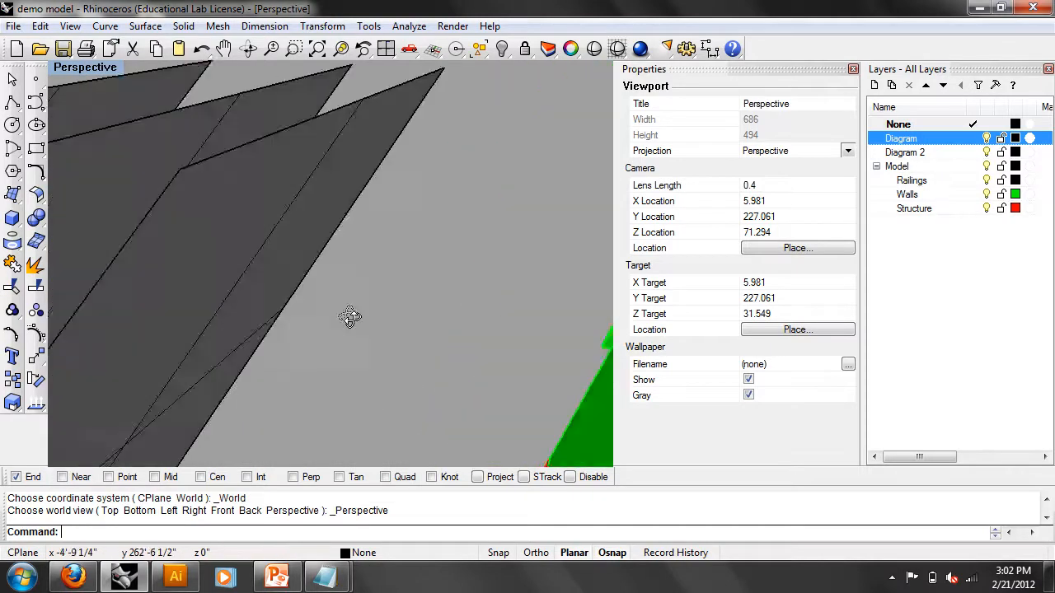
{"action": "right_click_drag", "start_coordinate": [293, 293], "coordinate": [244, 283]}
{"action": "type", "text": "Top"}
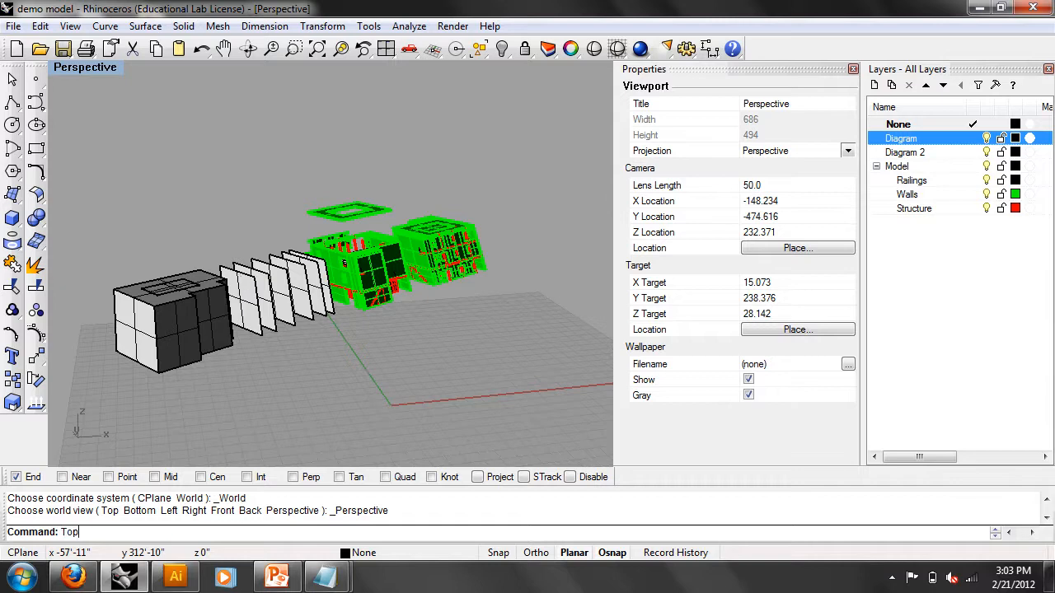
{"action": "key", "text": "Return"}
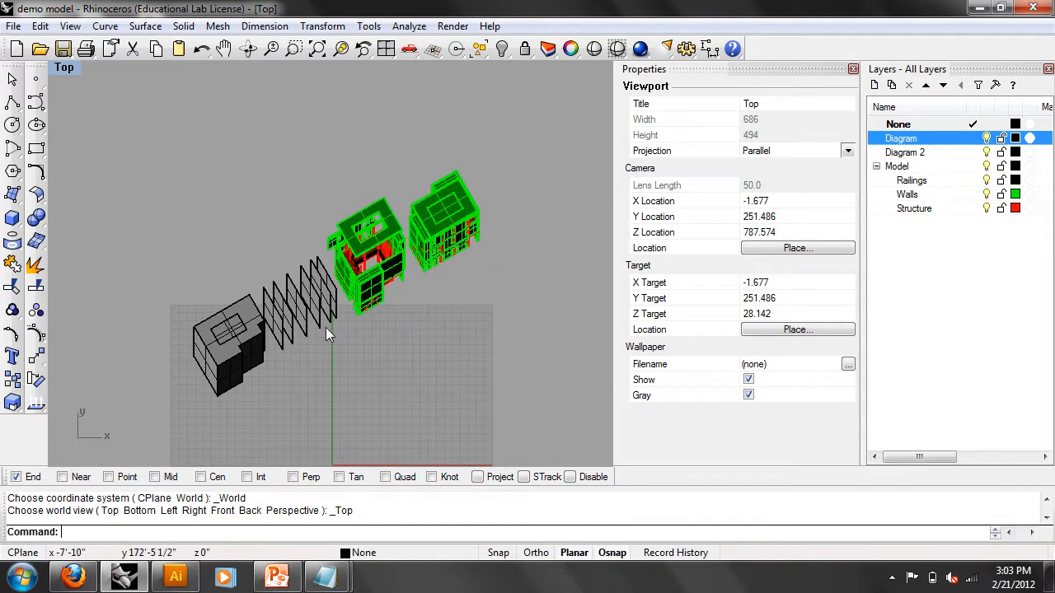
- Undo the shear and the rotation so the parts lie flat again
{"action": "key", "text": "ctrl+z"}
{"action": "key", "text": "ctrl+z"}
{"action": "right_click_drag", "start_coordinate": [418, 385], "coordinate": [363, 354]}
{"action": "key", "text": "Escape"}
{"action": "scroll", "coordinate": [347, 342], "scroll_direction": "up", "scroll_amount": 2}
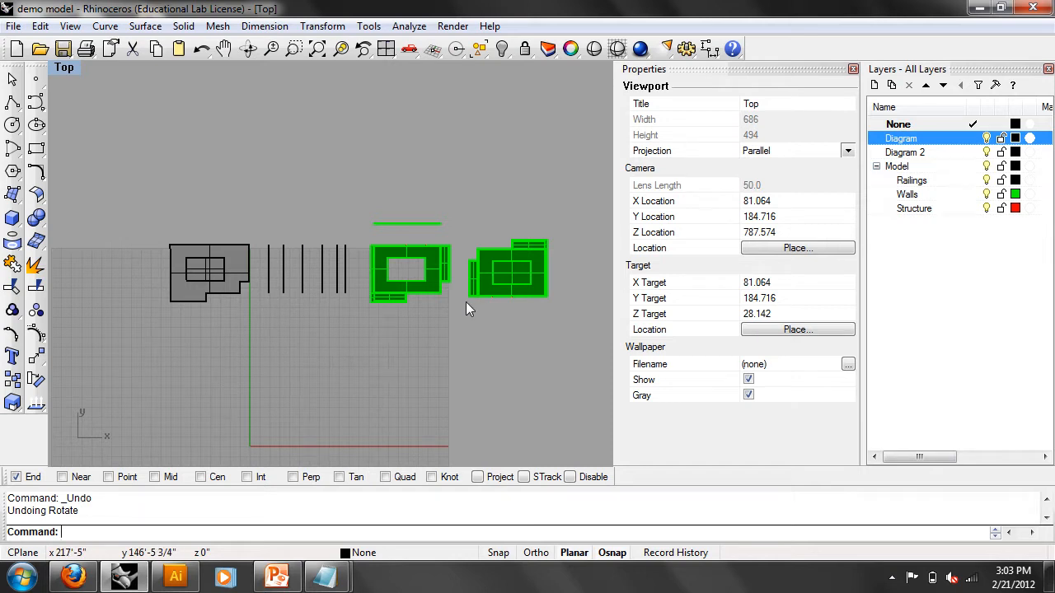
- Split the display into four viewports and make Top the active view
{"action": "left_click", "coordinate": [385, 49]}
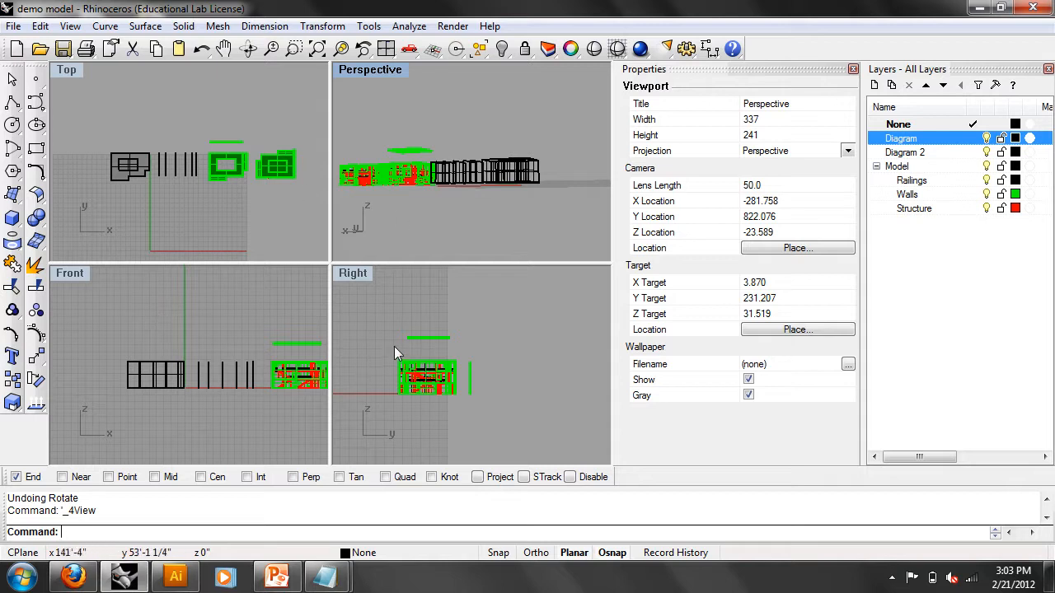
{"action": "left_click", "coordinate": [82, 75]}
{"action": "left_click", "coordinate": [360, 273]}
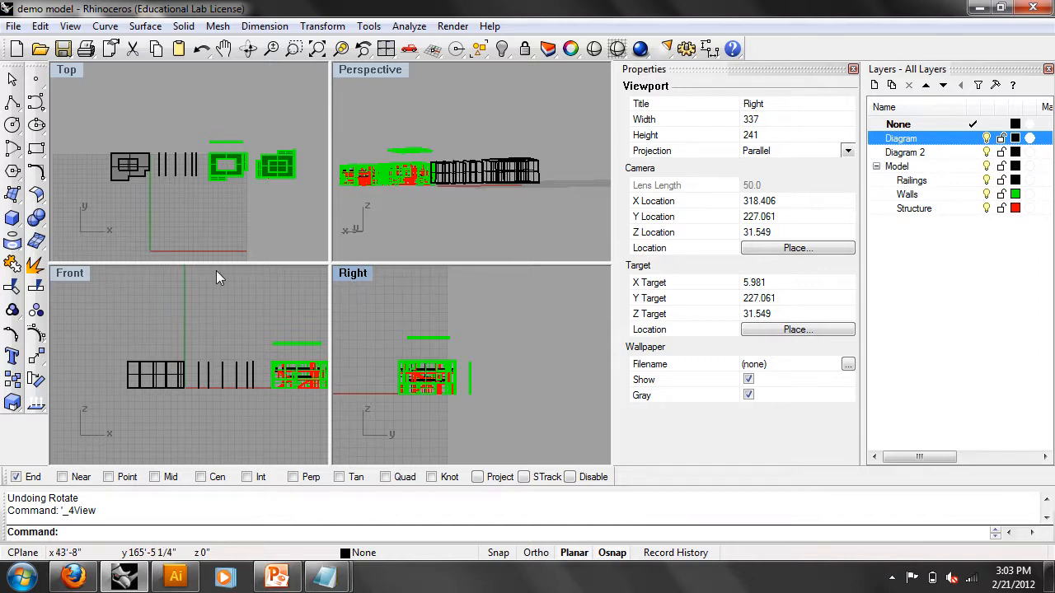
{"action": "left_click", "coordinate": [68, 72]}
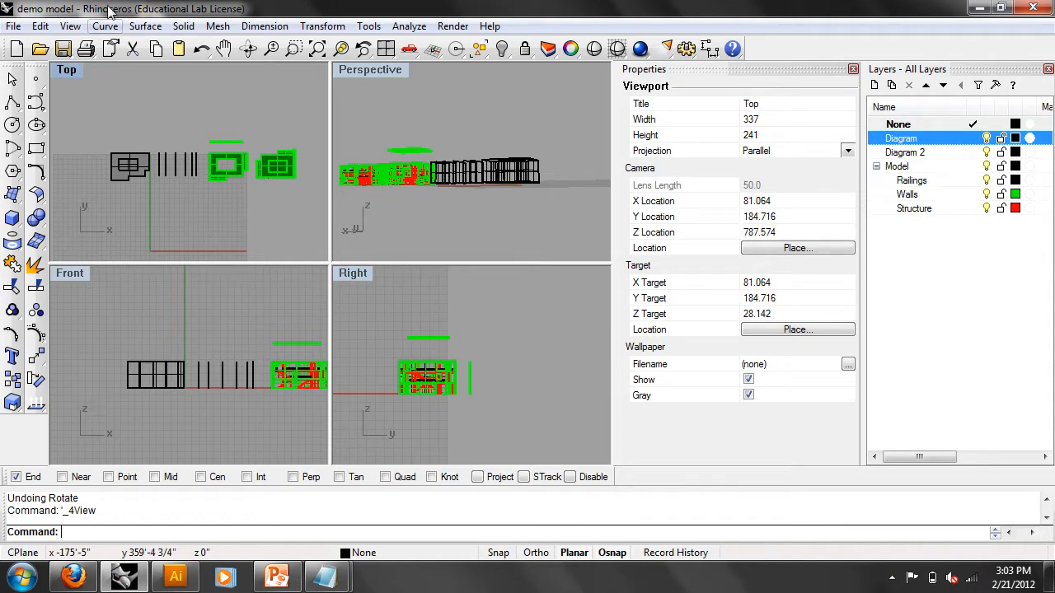
- Paste the rotate-and-shear script and run it on all objects
{"action": "right_click", "coordinate": [72, 533]}
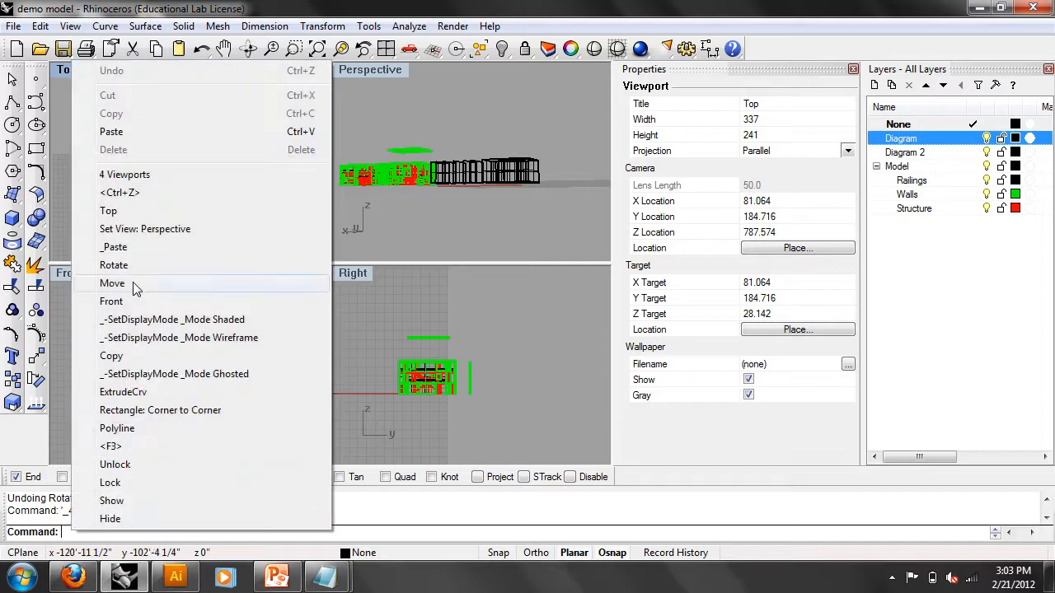
{"action": "left_click", "coordinate": [111, 132]}
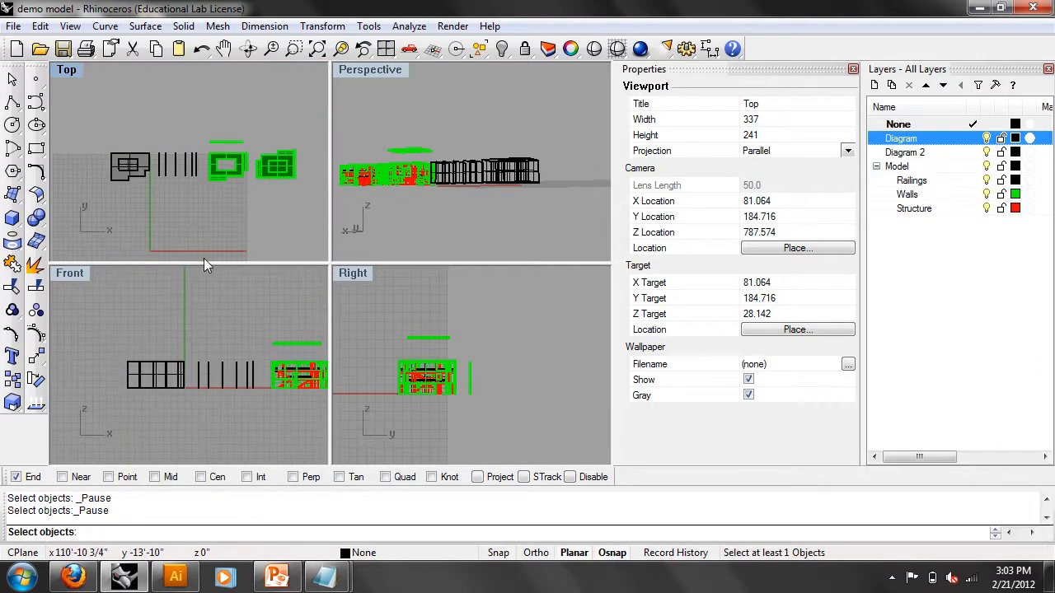
{"action": "type", "text": "all"}
{"action": "key", "text": "Return"}
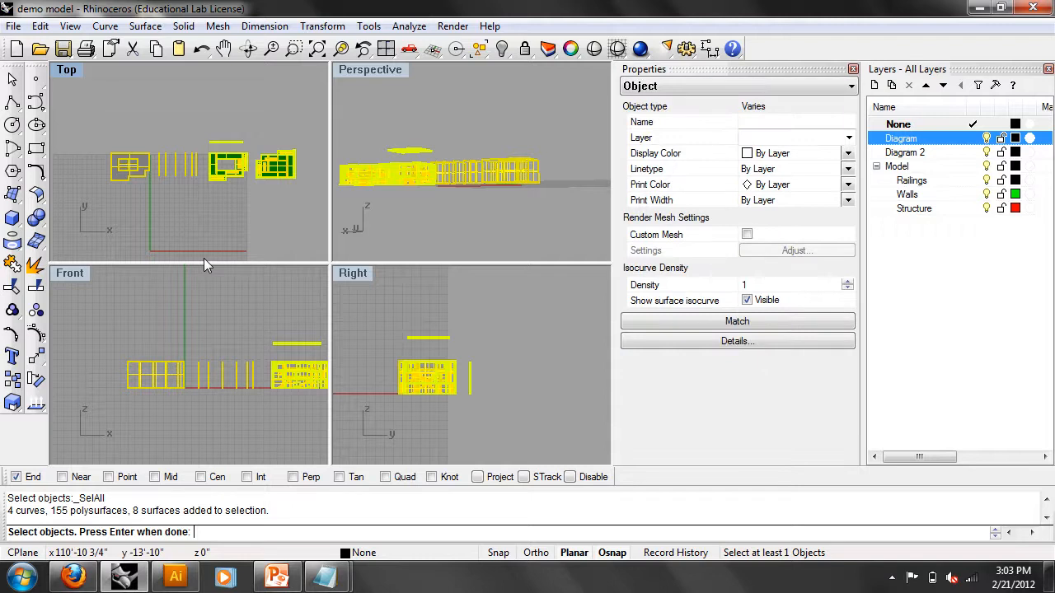
{"action": "key", "text": "Return"}
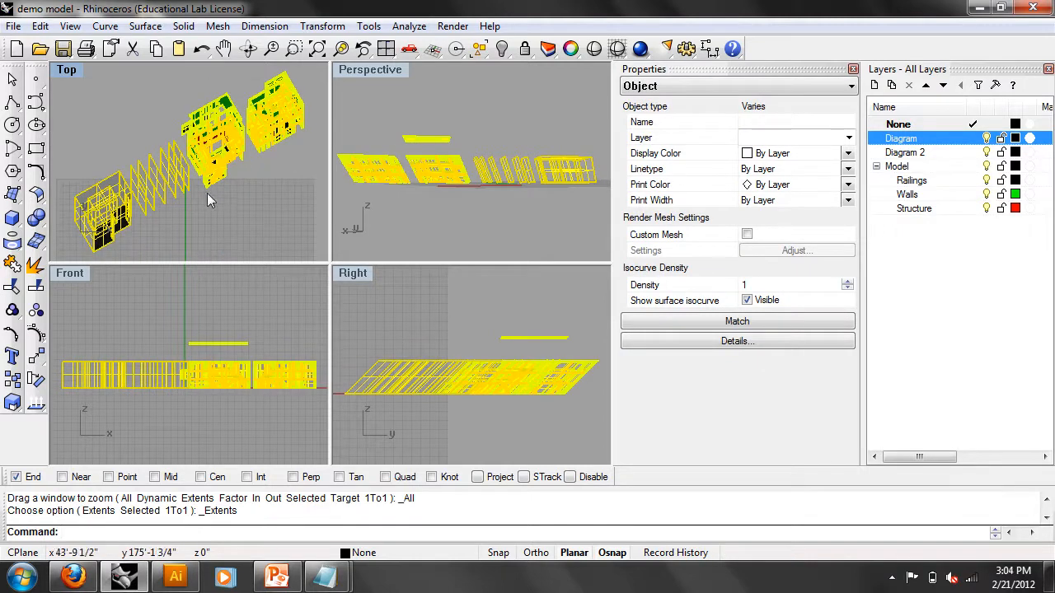
{"action": "double_click", "coordinate": [64, 71]}
{"action": "left_click", "coordinate": [145, 124]}
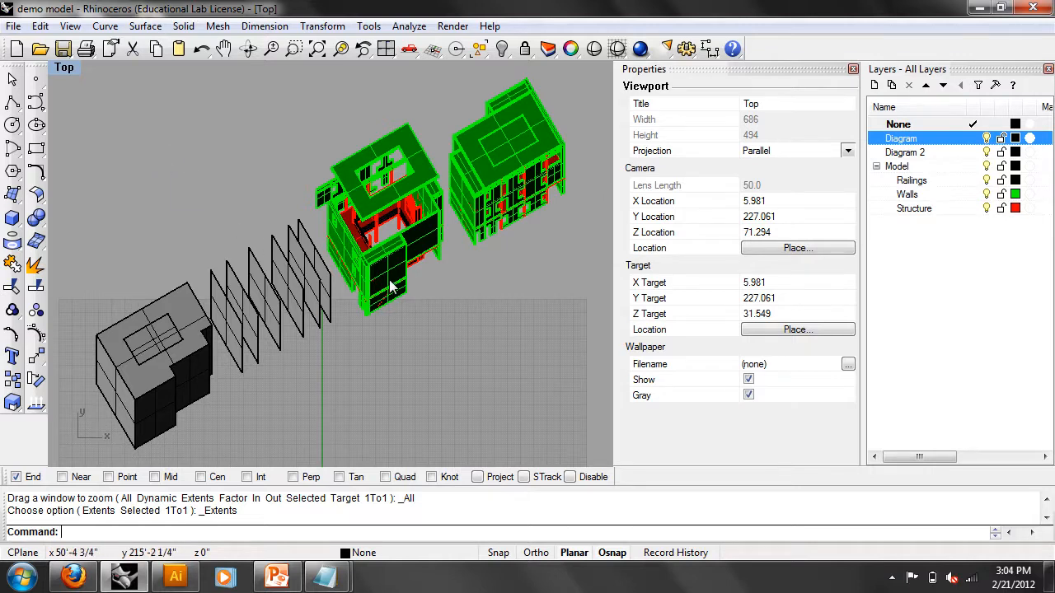
{"action": "right_click_drag", "start_coordinate": [456, 309], "coordinate": [400, 318]}
{"action": "scroll", "coordinate": [350, 239], "scroll_direction": "up", "scroll_amount": 14}
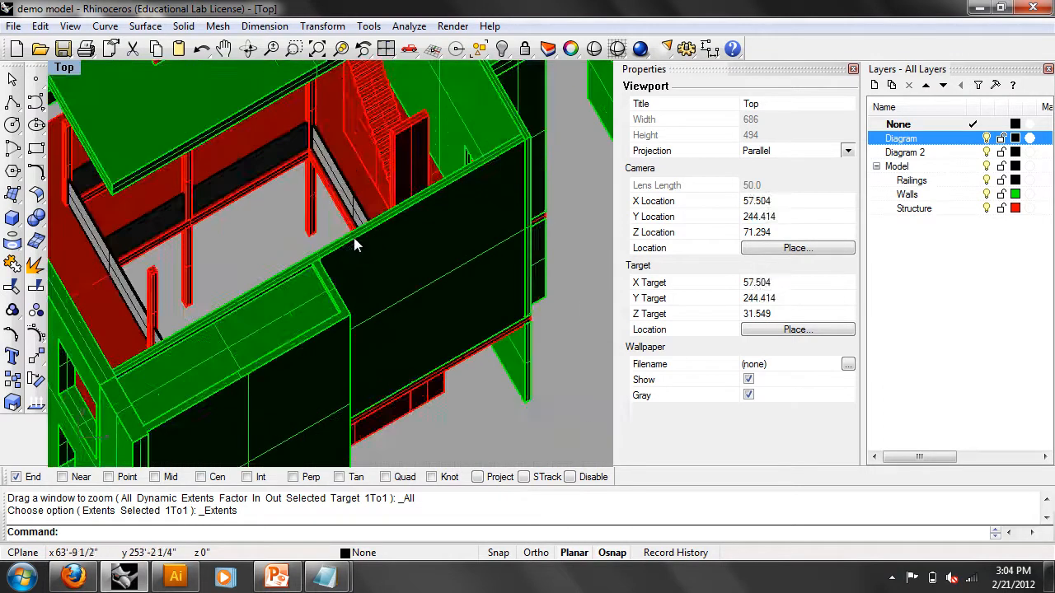
{"action": "scroll", "coordinate": [352, 239], "scroll_direction": "down", "scroll_amount": 9}
{"action": "scroll", "coordinate": [361, 233], "scroll_direction": "up", "scroll_amount": 8}
{"action": "scroll", "coordinate": [366, 231], "scroll_direction": "down", "scroll_amount": 6}
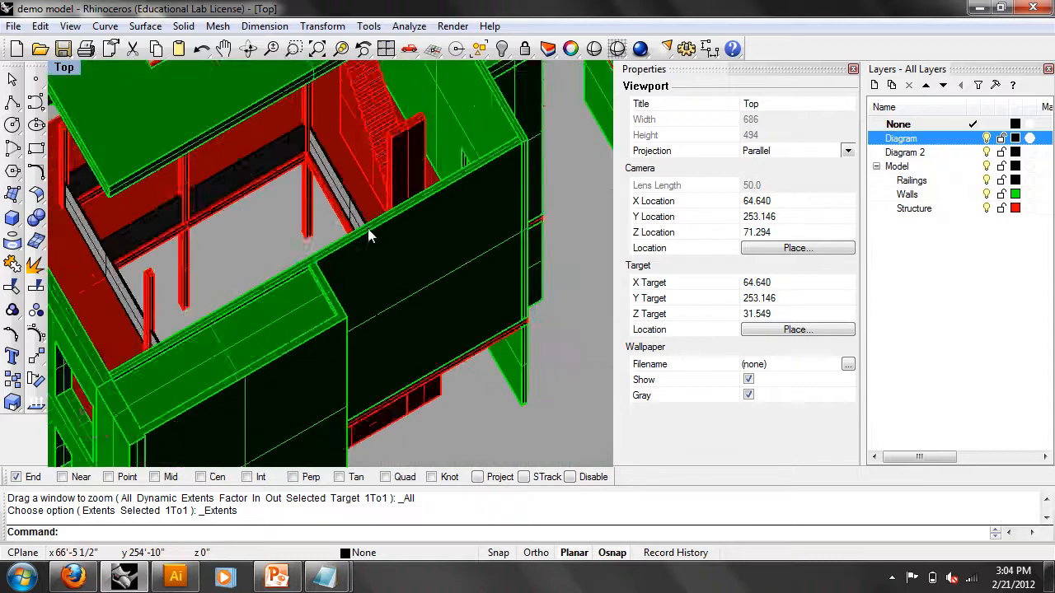
{"action": "scroll", "coordinate": [368, 238], "scroll_direction": "up", "scroll_amount": 10}
{"action": "scroll", "coordinate": [341, 229], "scroll_direction": "down", "scroll_amount": 12}
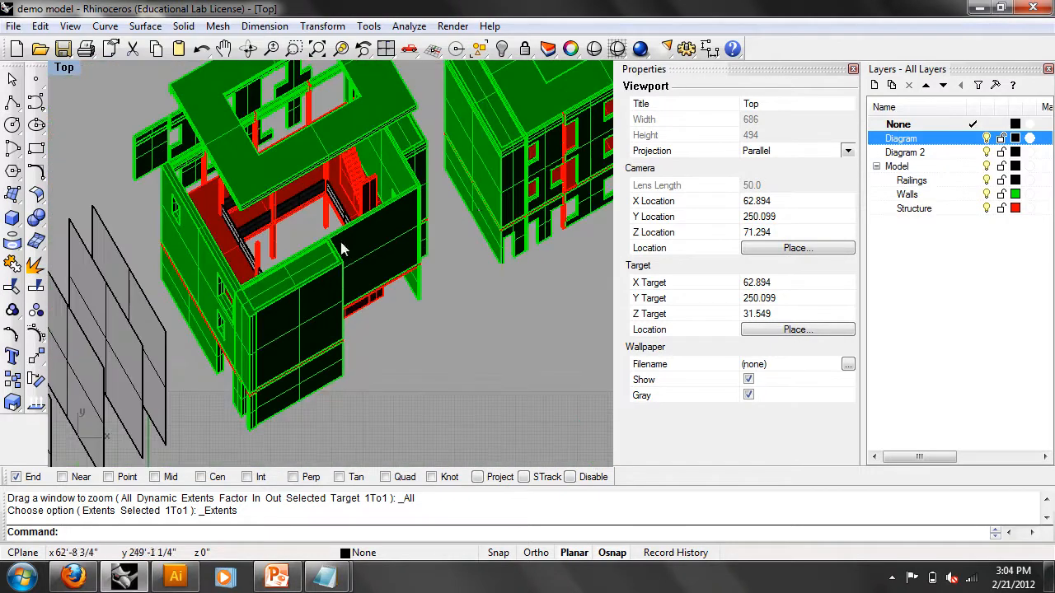
{"action": "right_click_drag", "start_coordinate": [507, 234], "coordinate": [276, 264]}
{"action": "right_click_drag", "start_coordinate": [347, 174], "coordinate": [436, 289]}
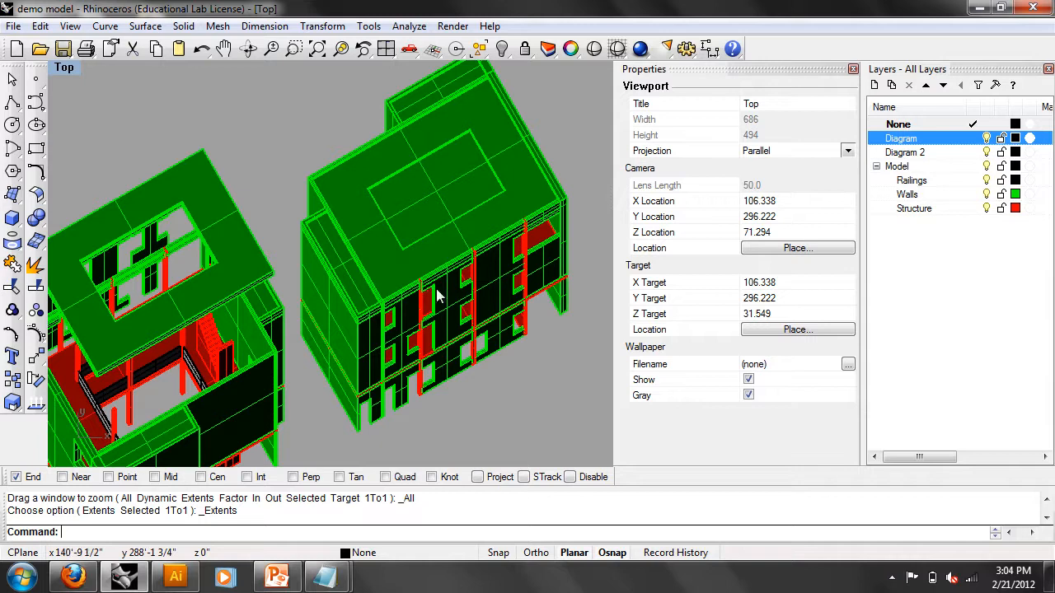
{"action": "scroll", "coordinate": [388, 276], "scroll_direction": "down", "scroll_amount": 6}
{"action": "right_click_drag", "start_coordinate": [355, 285], "coordinate": [444, 242]}
{"action": "scroll", "coordinate": [329, 317], "scroll_direction": "down", "scroll_amount": 6}
{"action": "right_click_drag", "start_coordinate": [313, 327], "coordinate": [328, 272]}
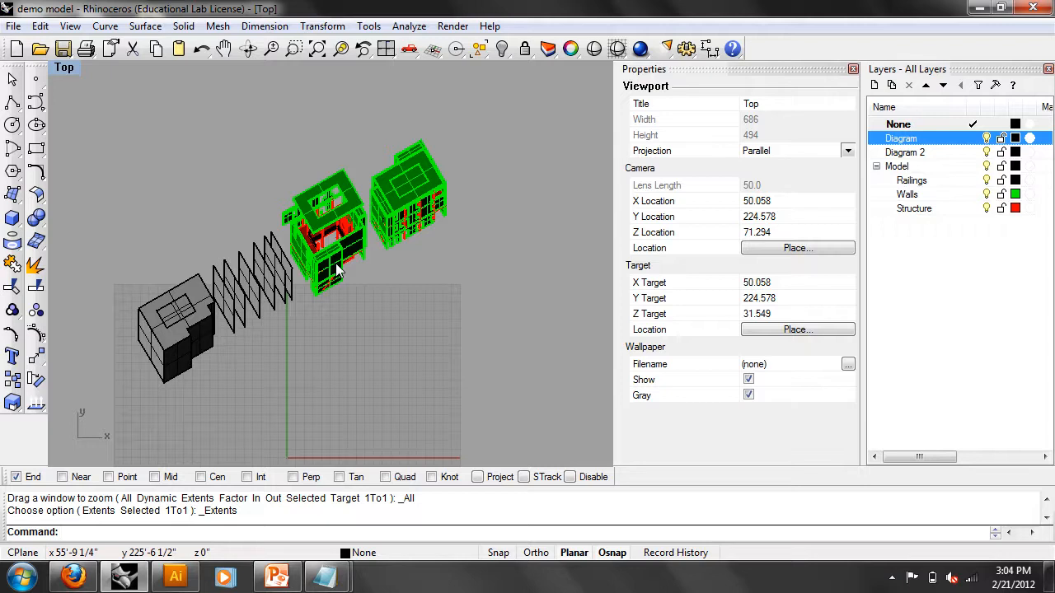
{"action": "scroll", "coordinate": [361, 284], "scroll_direction": "up", "scroll_amount": 3}
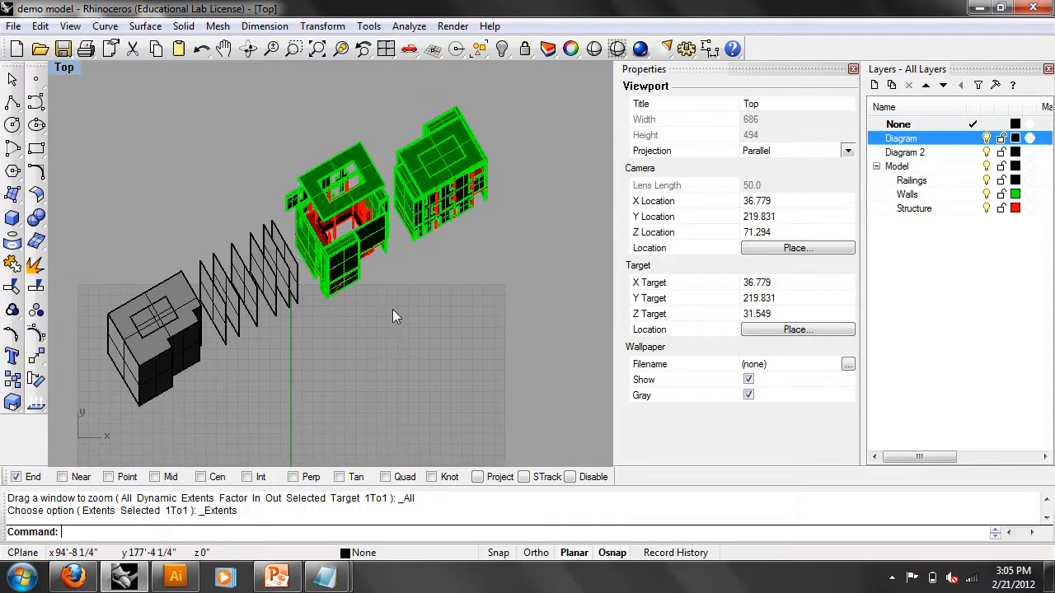
- Type 'Make' at the command prompt so Make2D is offered
{"action": "type", "text": "Make2D"}
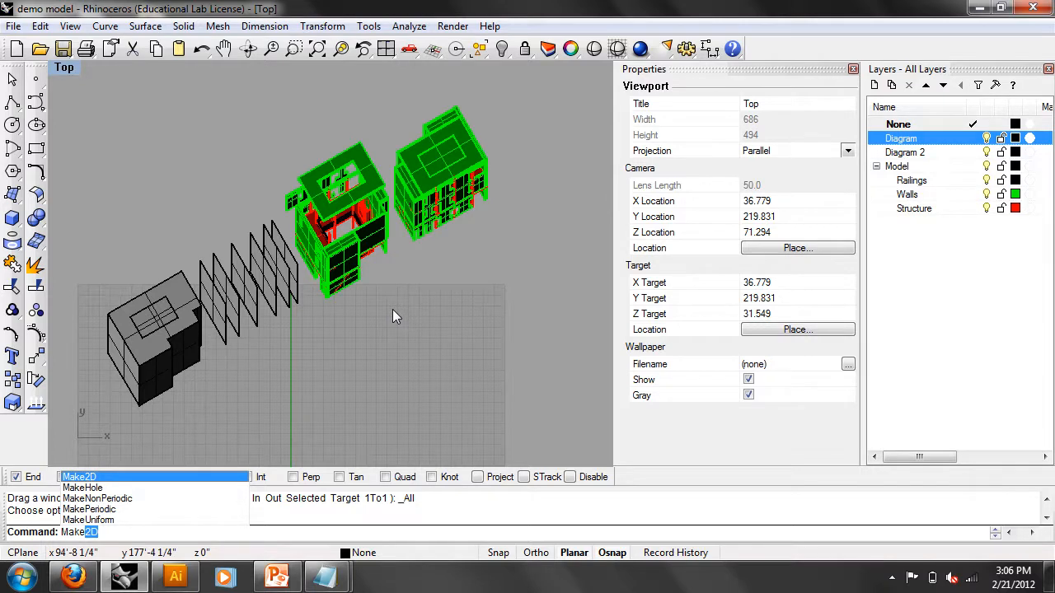
- Run Make2D on every object (Ctrl+A) and confirm to reach 2-D Drawing Options
{"action": "key", "text": "Return"}
{"action": "scroll", "coordinate": [463, 180], "scroll_direction": "up", "scroll_amount": 5}
{"action": "right_click_drag", "start_coordinate": [563, 178], "coordinate": [522, 199]}
{"action": "left_click_drag", "start_coordinate": [507, 400], "coordinate": [273, 75]}
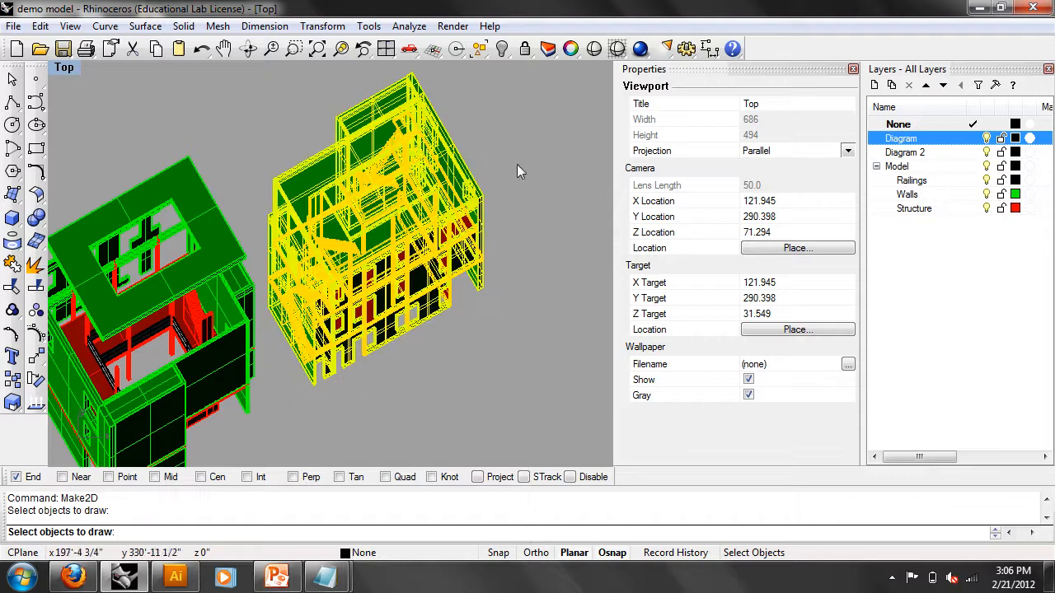
{"action": "scroll", "coordinate": [522, 161], "scroll_direction": "down", "scroll_amount": 3}
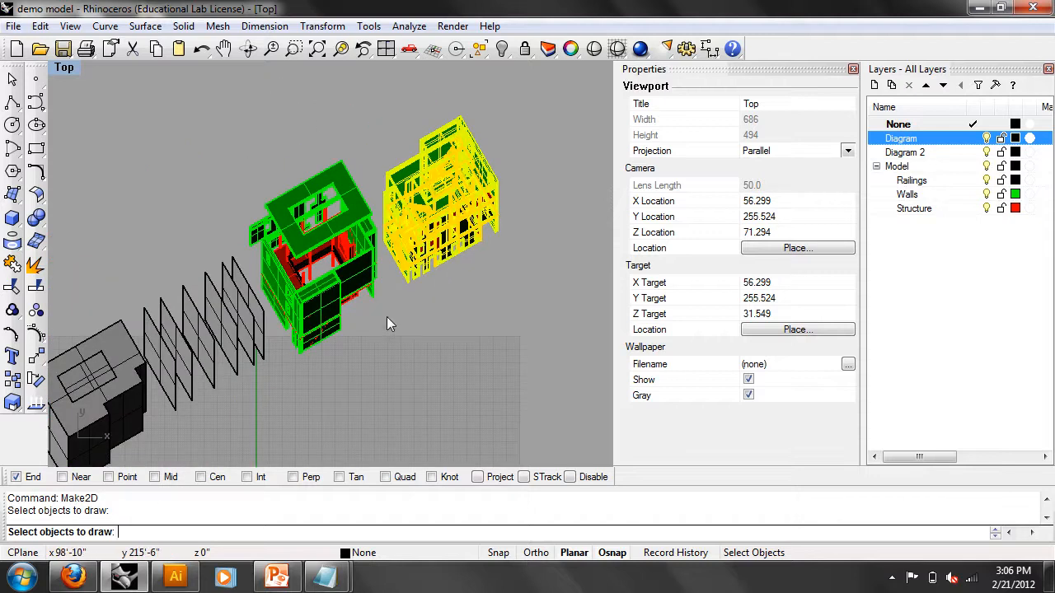
{"action": "scroll", "coordinate": [379, 320], "scroll_direction": "down", "scroll_amount": 3}
{"action": "scroll", "coordinate": [372, 328], "scroll_direction": "up", "scroll_amount": 2}
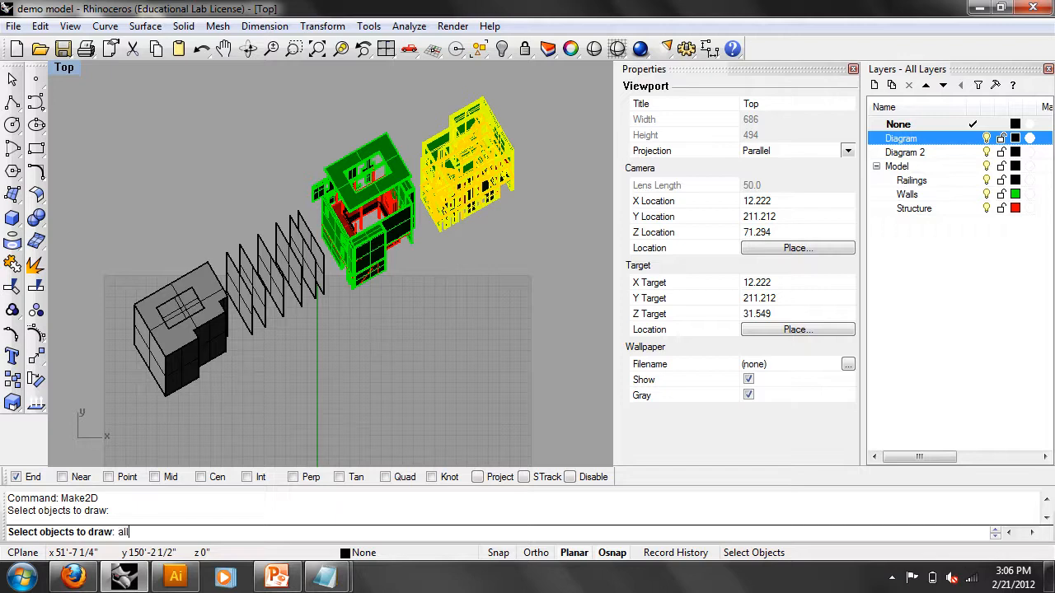
{"action": "key", "text": "ctrl+a"}
{"action": "right_click_drag", "start_coordinate": [283, 286], "coordinate": [280, 278]}
{"action": "key", "text": "Return"}
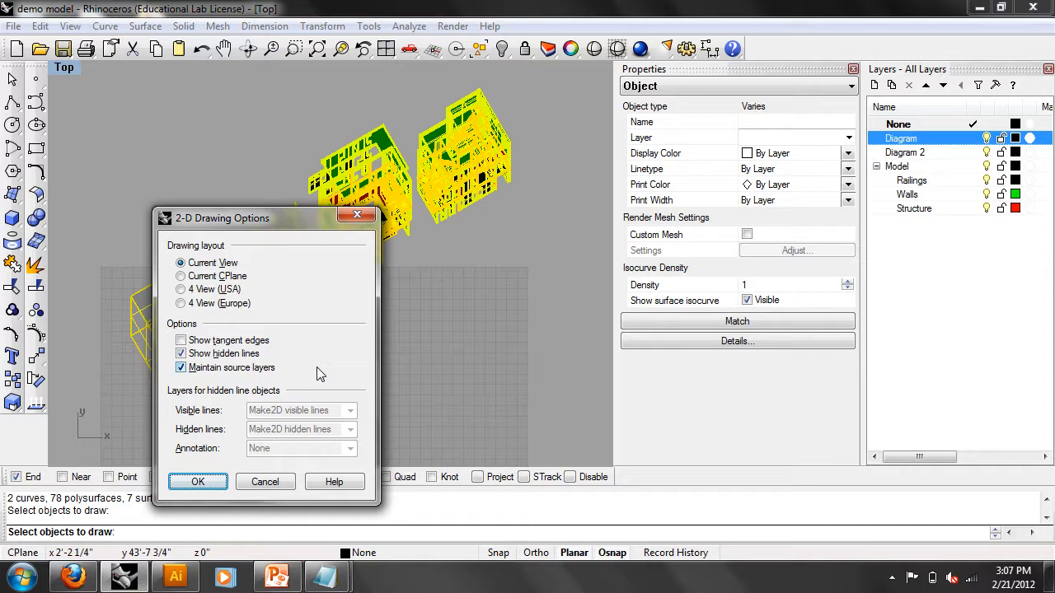
- Generate Make2D linework with hidden lines and source layers kept, then zoom to fit it
{"action": "left_click", "coordinate": [197, 485]}
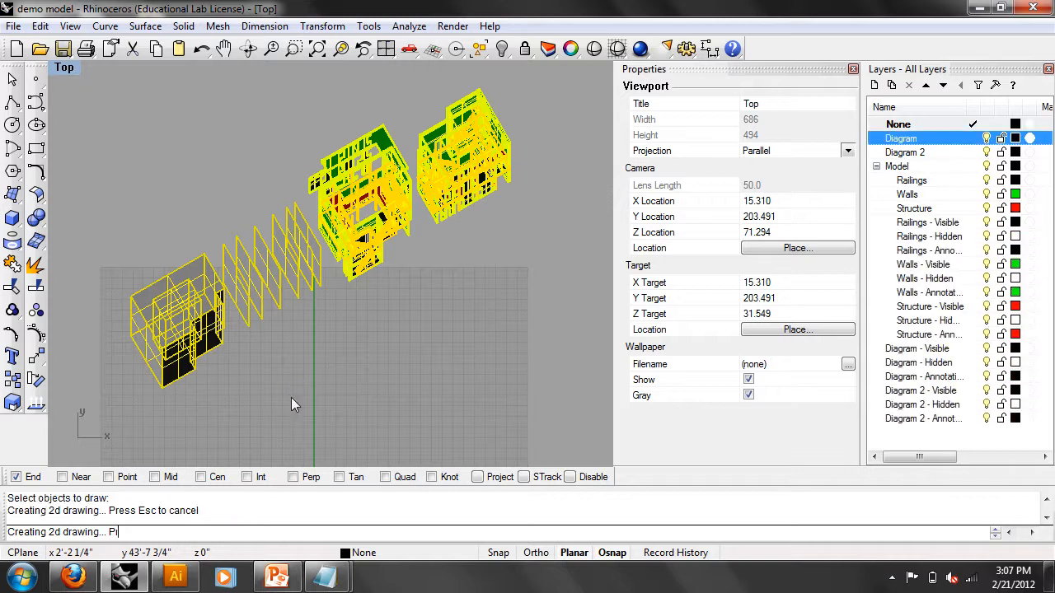
{"action": "right_click_drag", "start_coordinate": [430, 333], "coordinate": [214, 327]}
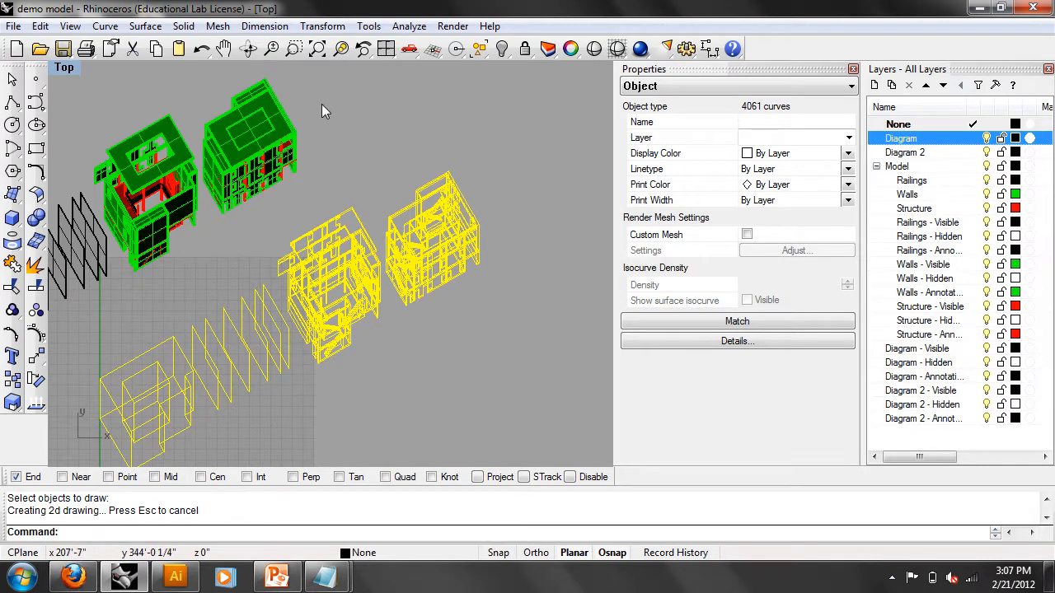
{"action": "left_click", "coordinate": [340, 51]}
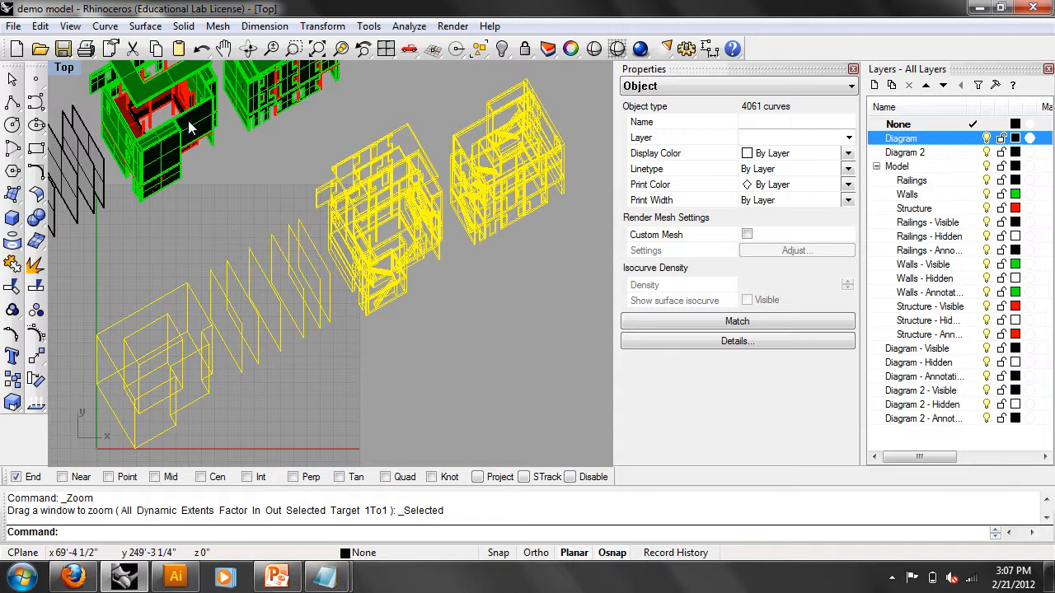
- Export the selected linework as 'my lines.ai' at 1 foot = 0.125 inch scale
{"action": "left_click", "coordinate": [13, 27]}
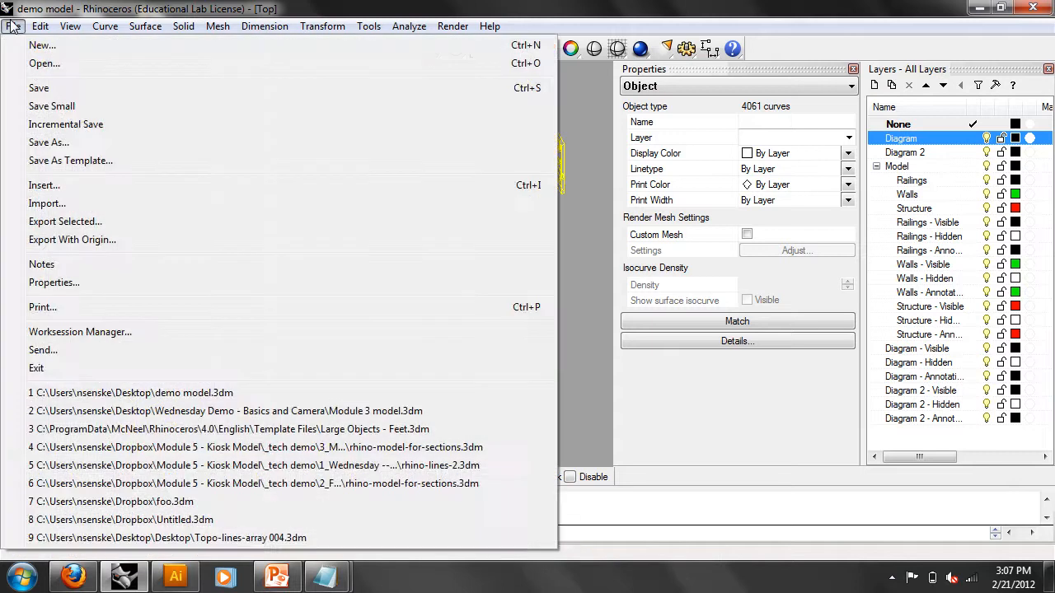
{"action": "left_click", "coordinate": [54, 222]}
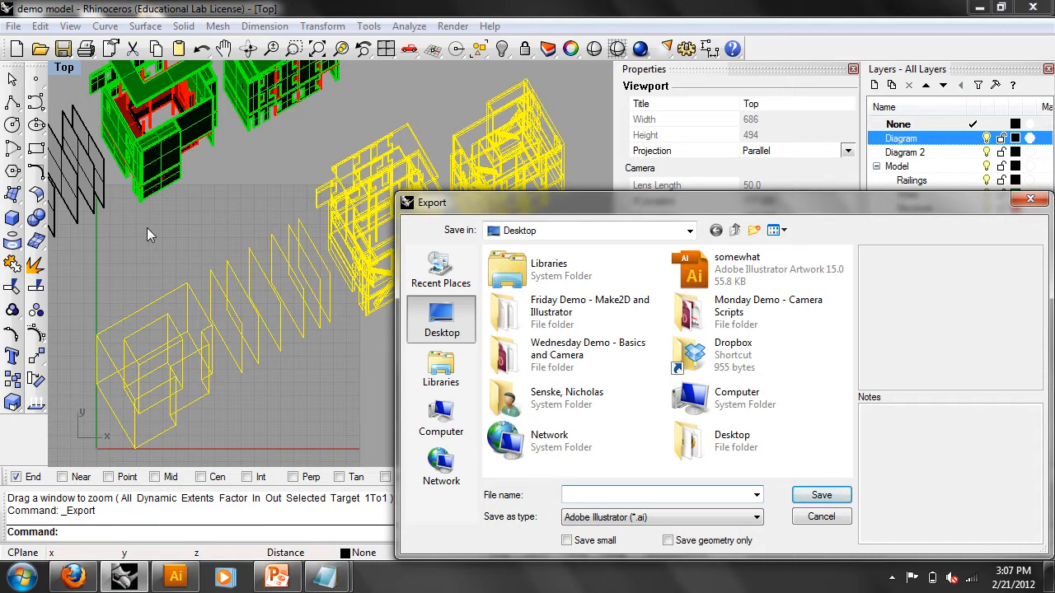
{"action": "type", "text": "m"}
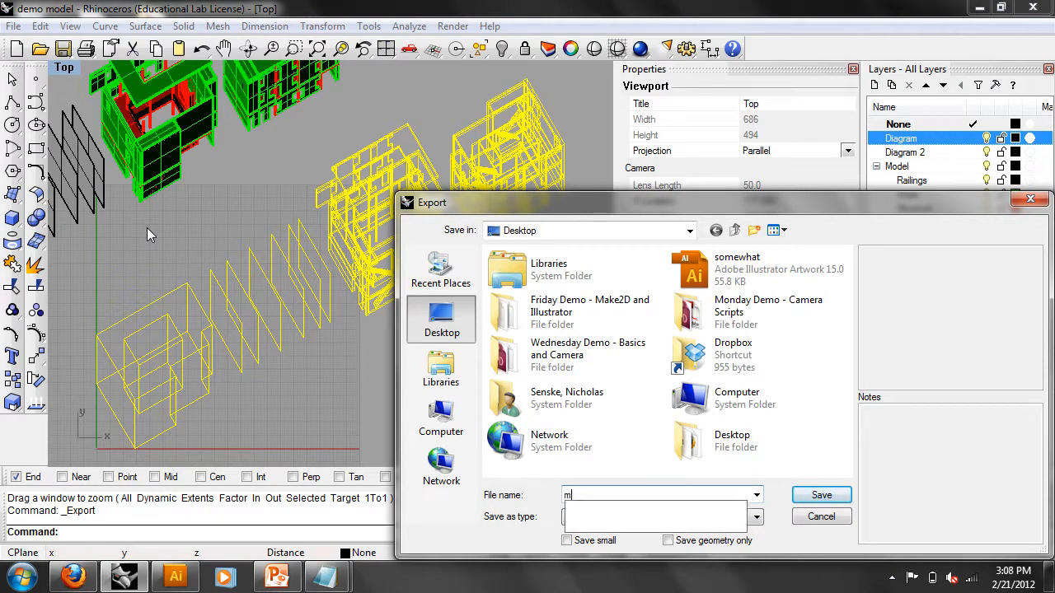
{"action": "type", "text": "y line"}
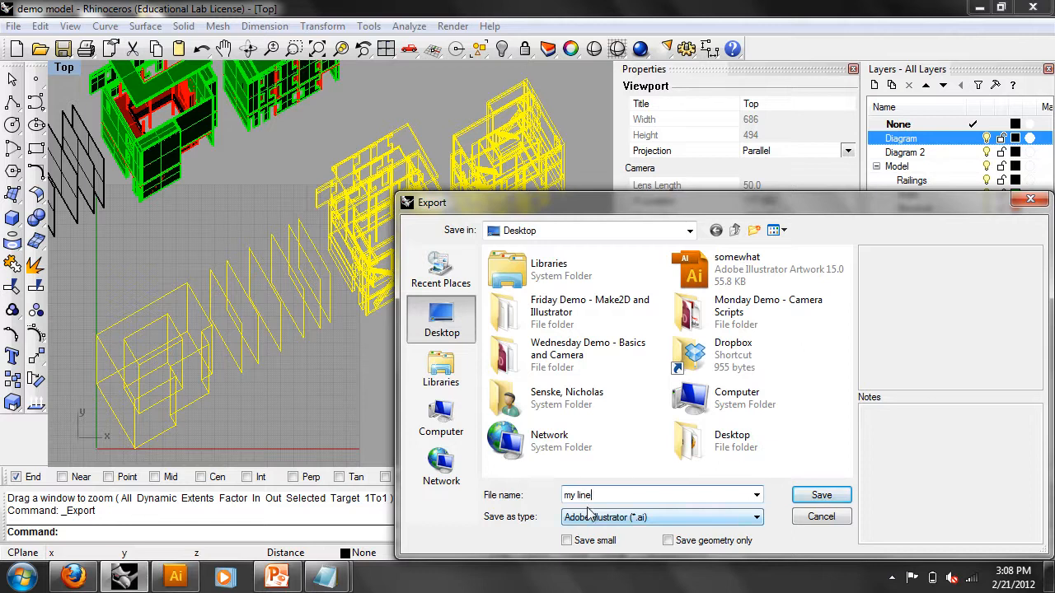
{"action": "type", "text": "s"}
{"action": "left_click", "coordinate": [822, 495]}
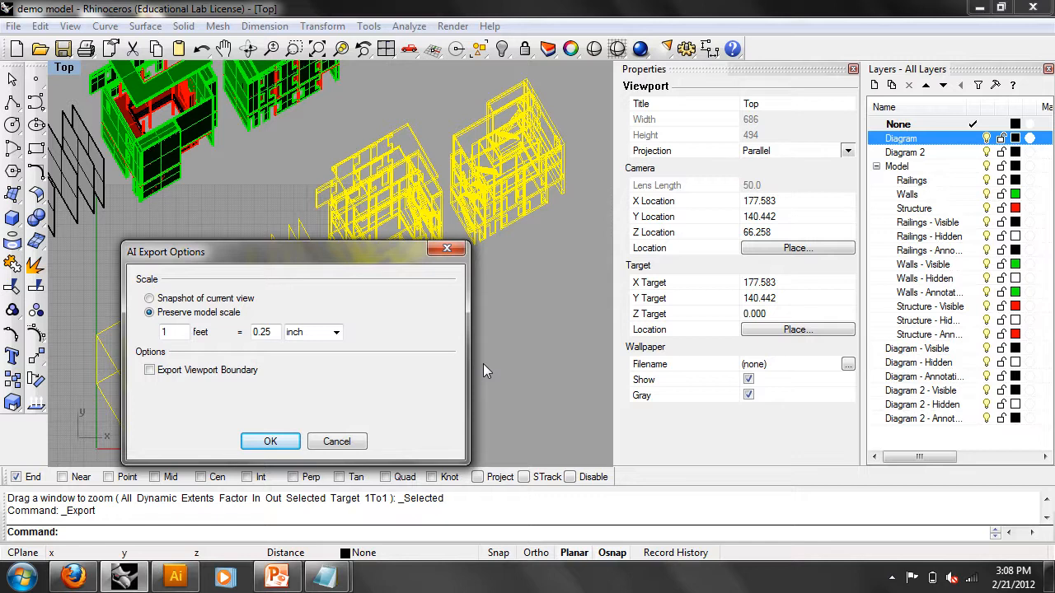
{"action": "left_click", "coordinate": [272, 331]}
{"action": "left_click", "coordinate": [261, 331]}
{"action": "type", "text": "1"}
{"action": "left_click", "coordinate": [272, 441]}
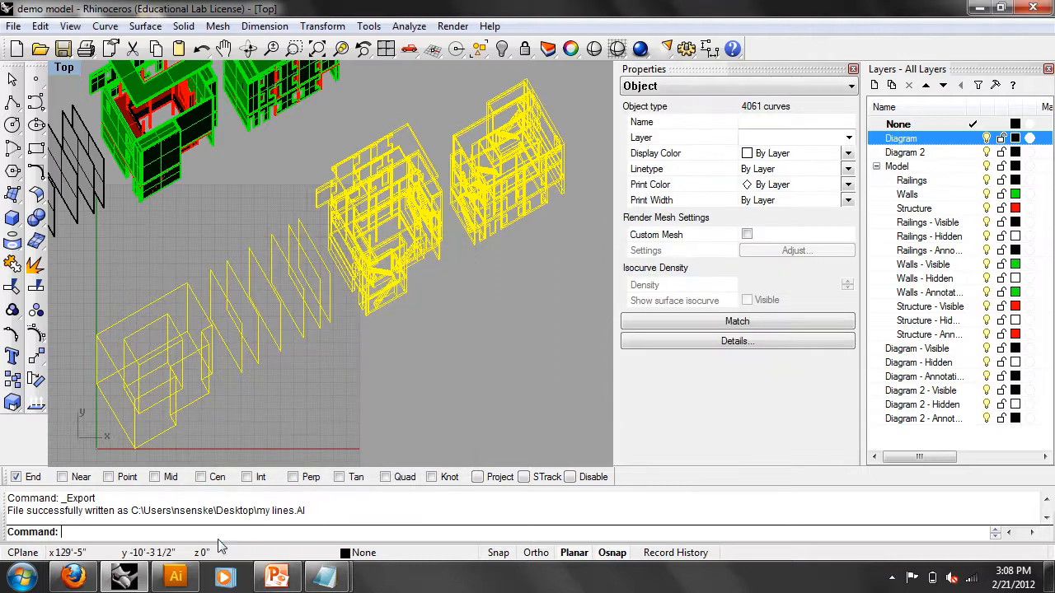
{"action": "left_click", "coordinate": [177, 577]}
- Open the exported 'my lines' drawing in Illustrator
{"action": "left_click", "coordinate": [50, 15]}
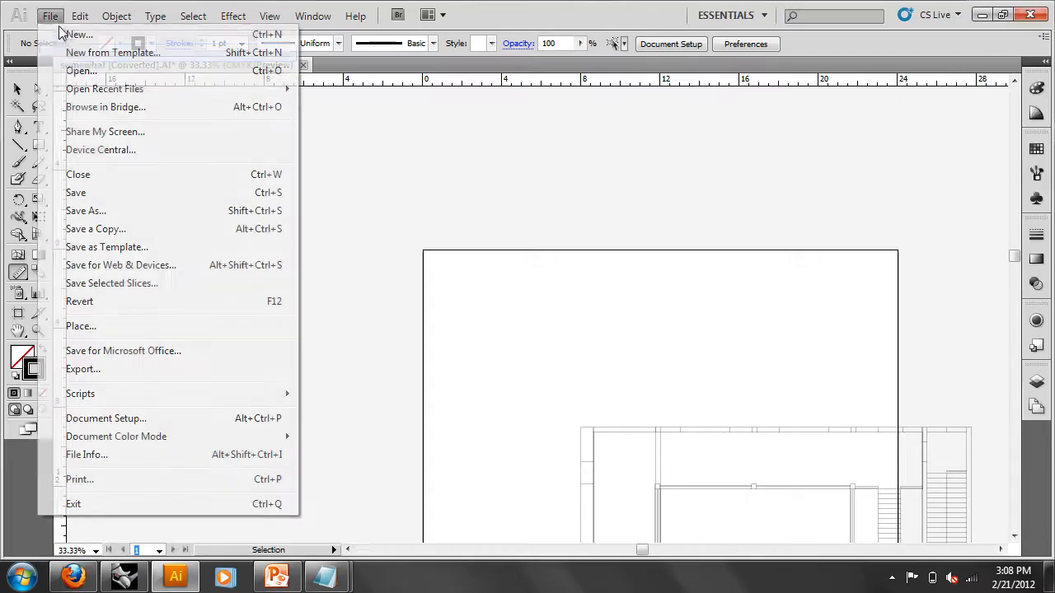
{"action": "left_click", "coordinate": [65, 71]}
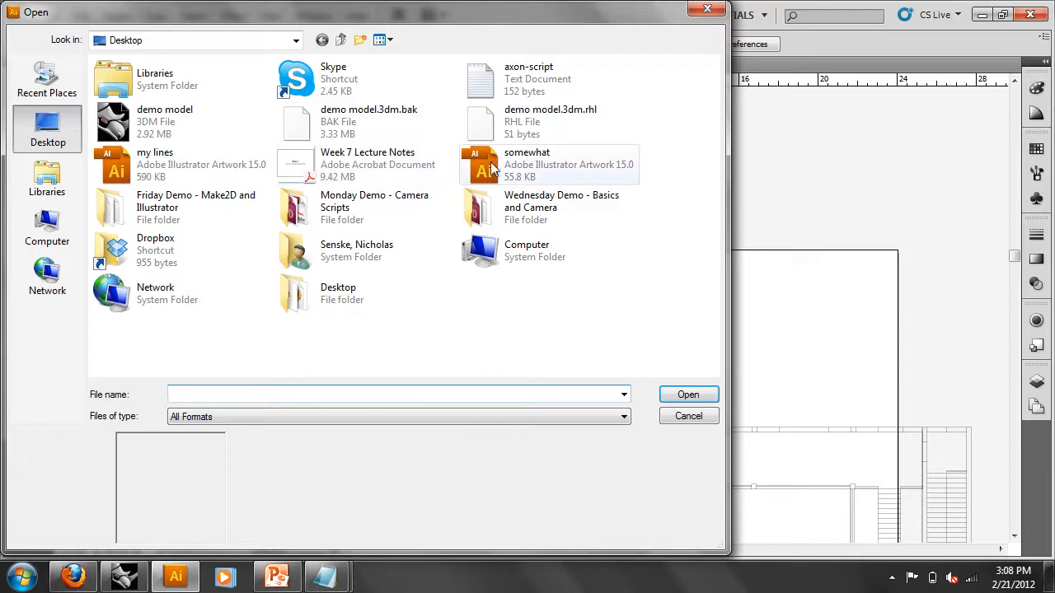
{"action": "double_click", "coordinate": [187, 160]}
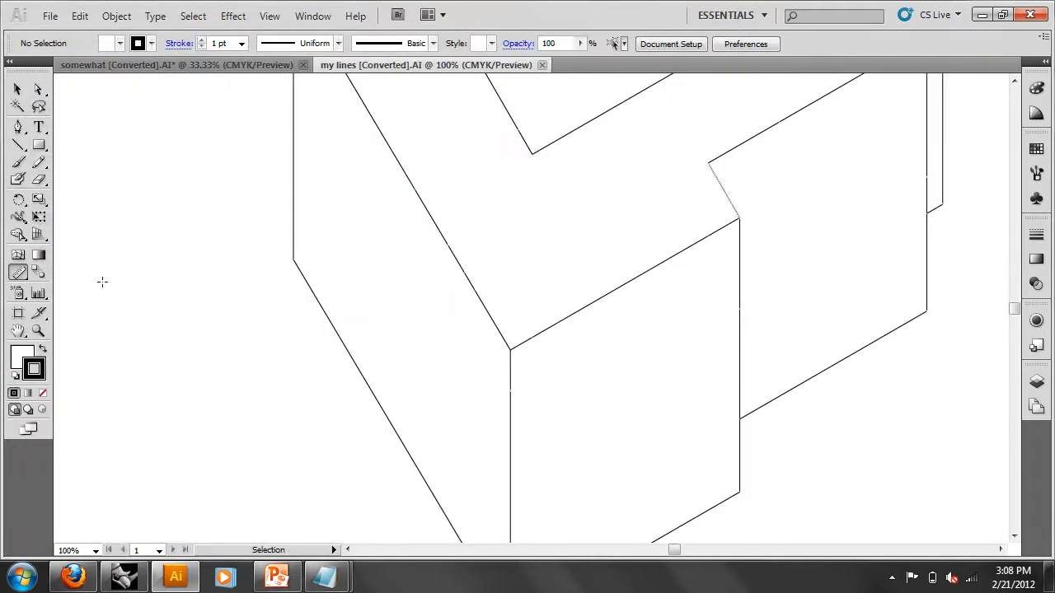
- Zoom and pan around the exploded linework, ending with the whole drawing centred
{"action": "left_click", "coordinate": [41, 331]}
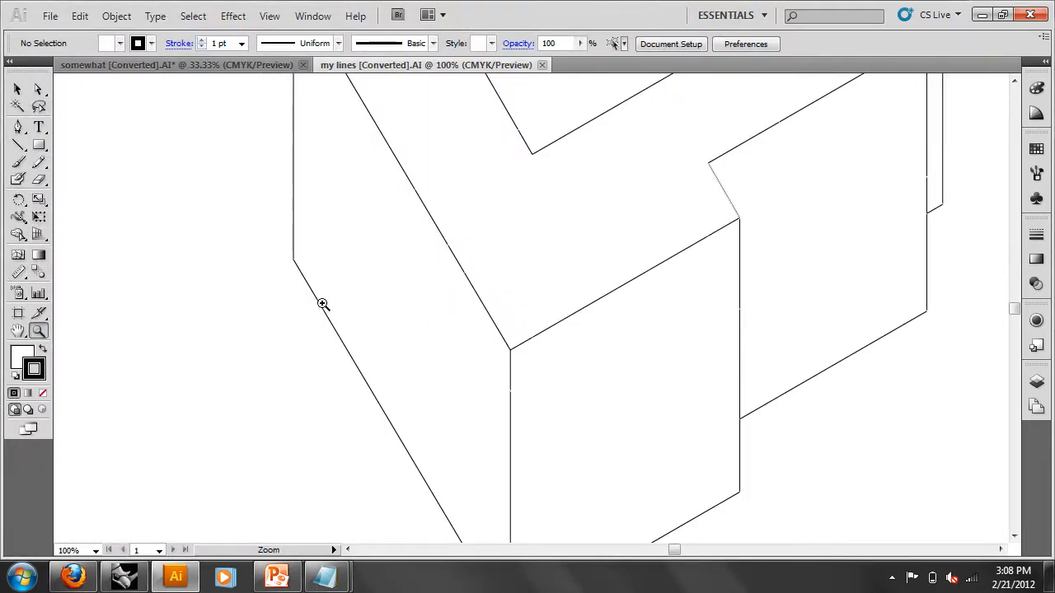
{"action": "left_click", "coordinate": [95, 551]}
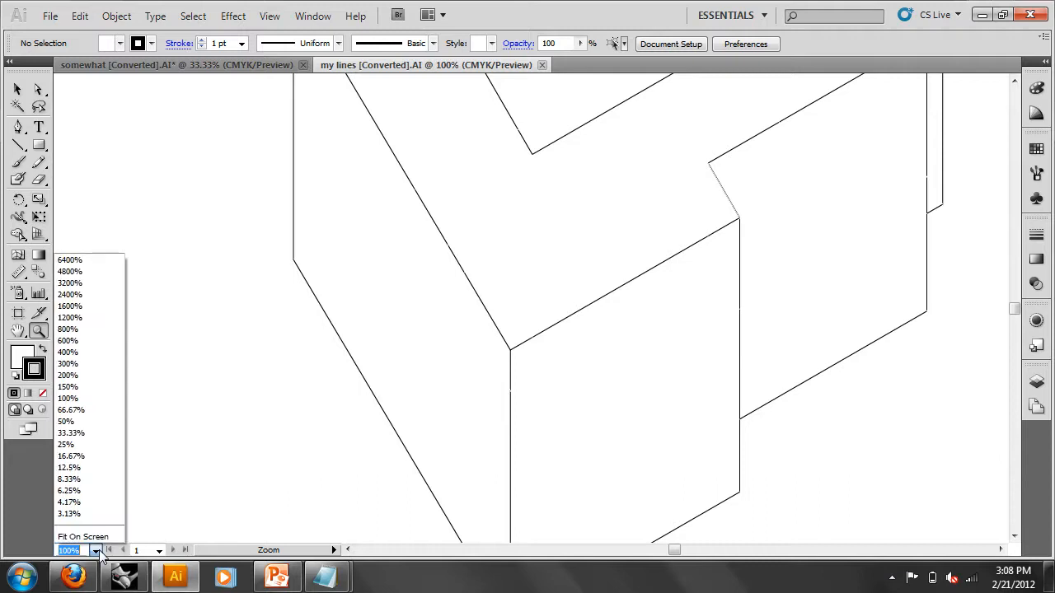
{"action": "left_click", "coordinate": [214, 509], "text": "alt"}
{"action": "left_click", "coordinate": [473, 349], "text": "alt"}
{"action": "left_click", "coordinate": [552, 319], "text": "alt"}
{"action": "left_click", "coordinate": [559, 309], "text": "alt"}
{"action": "left_click_drag", "start_coordinate": [756, 272], "coordinate": [578, 391]}
{"action": "left_click_drag", "start_coordinate": [706, 258], "coordinate": [602, 351]}
{"action": "left_click_drag", "start_coordinate": [549, 423], "coordinate": [397, 284]}
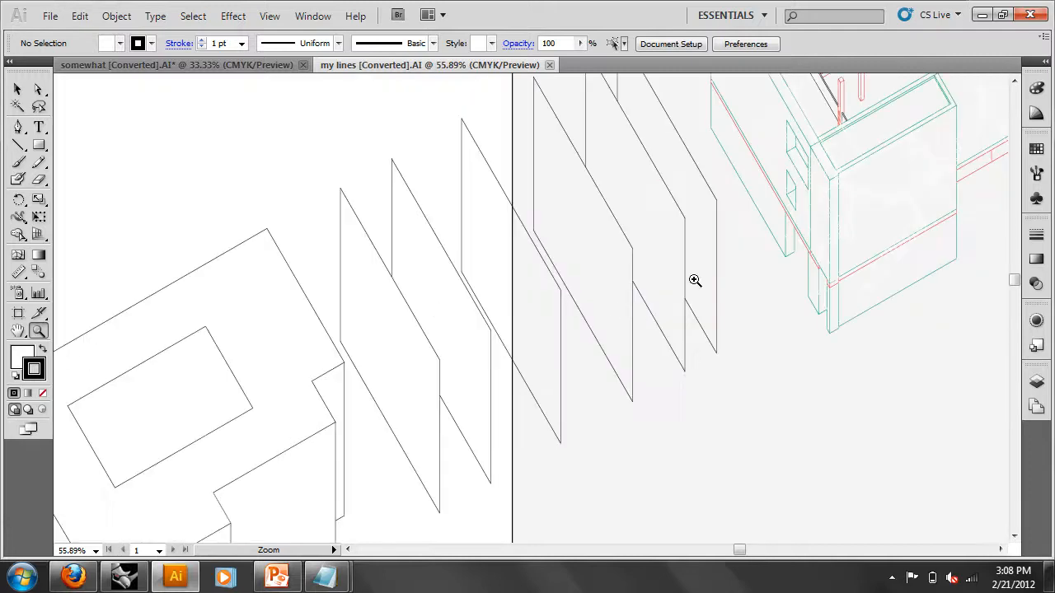
{"action": "left_click_drag", "start_coordinate": [832, 225], "coordinate": [491, 410]}
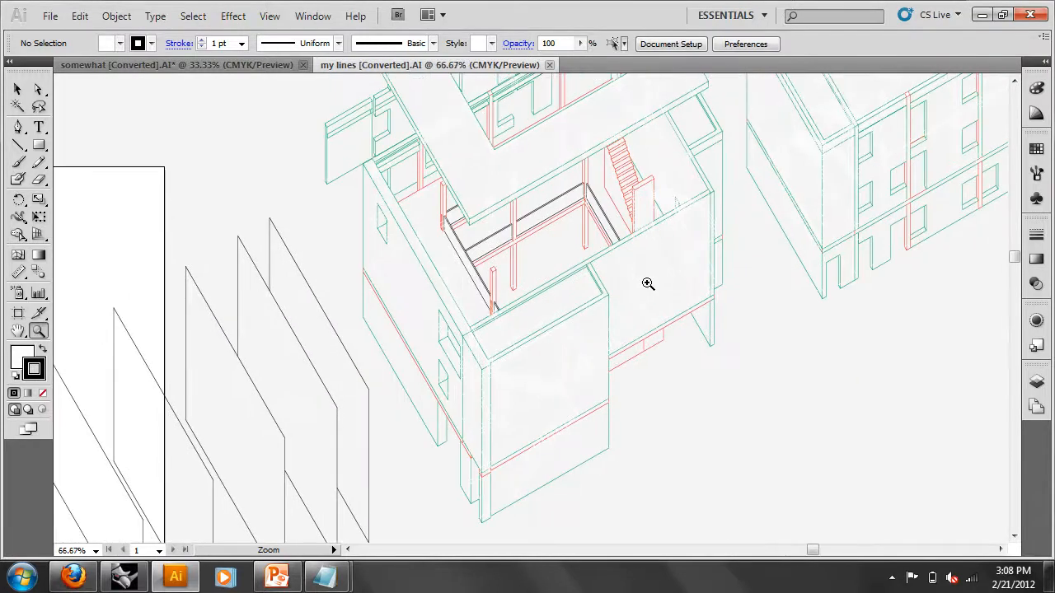
{"action": "left_click", "coordinate": [648, 285]}
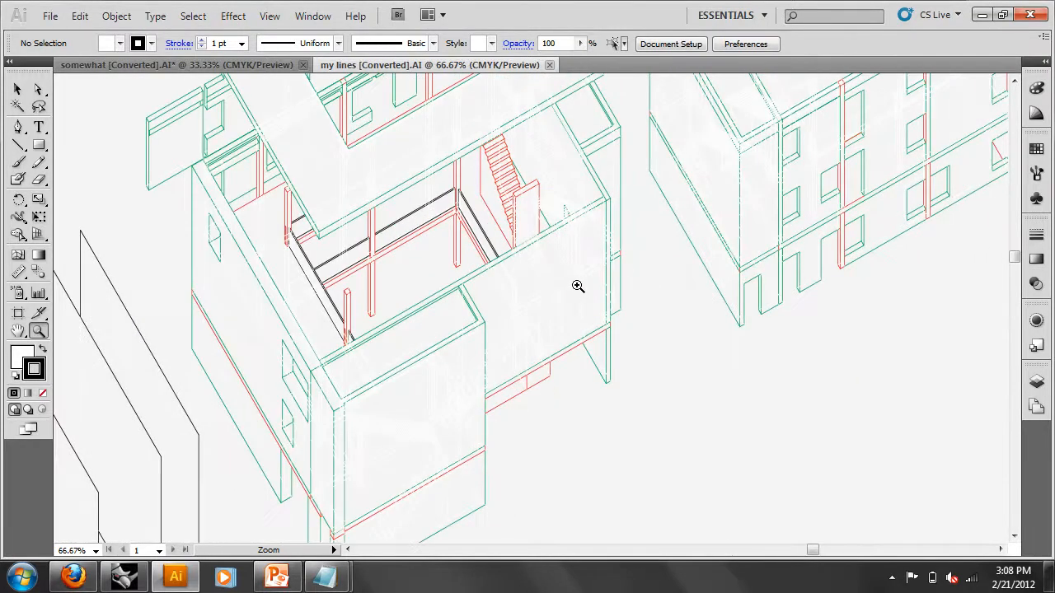
{"action": "left_click", "coordinate": [452, 283], "text": "alt"}
{"action": "left_click", "coordinate": [453, 282], "text": "alt"}
{"action": "left_click", "coordinate": [481, 296], "text": "alt"}
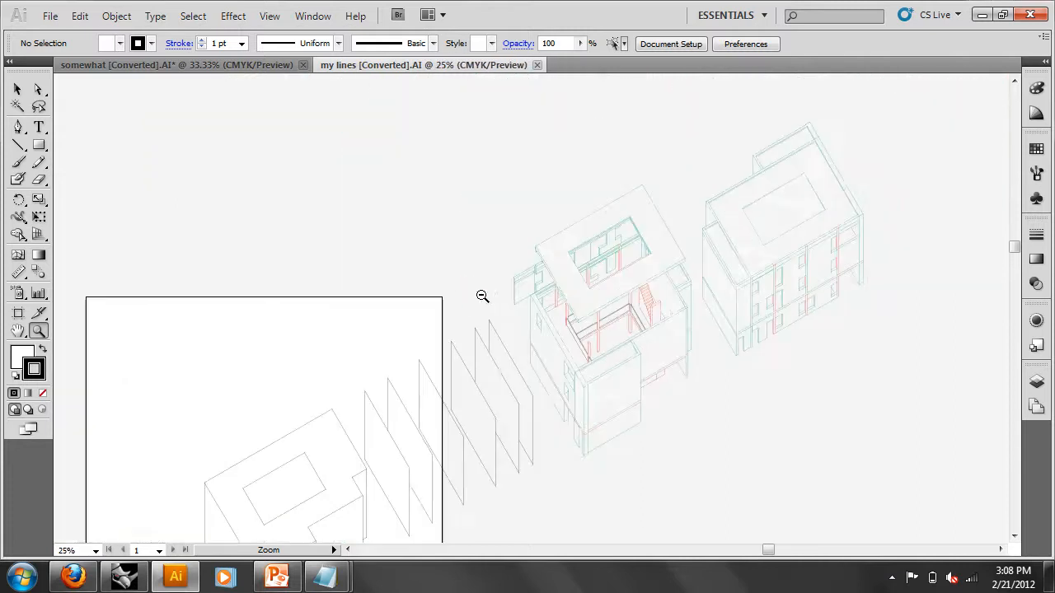
{"action": "left_click_drag", "start_coordinate": [530, 349], "coordinate": [517, 253]}
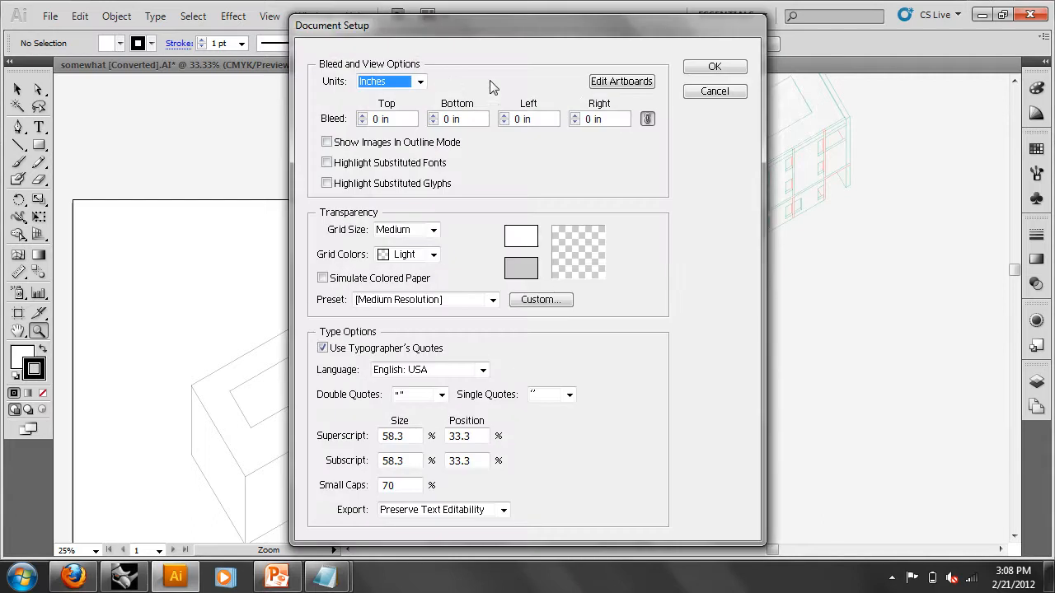
- Drag the artboard's right and top edges out to about 59.78 × 48.56 in around the exploded drawing
{"action": "left_click", "coordinate": [618, 82]}
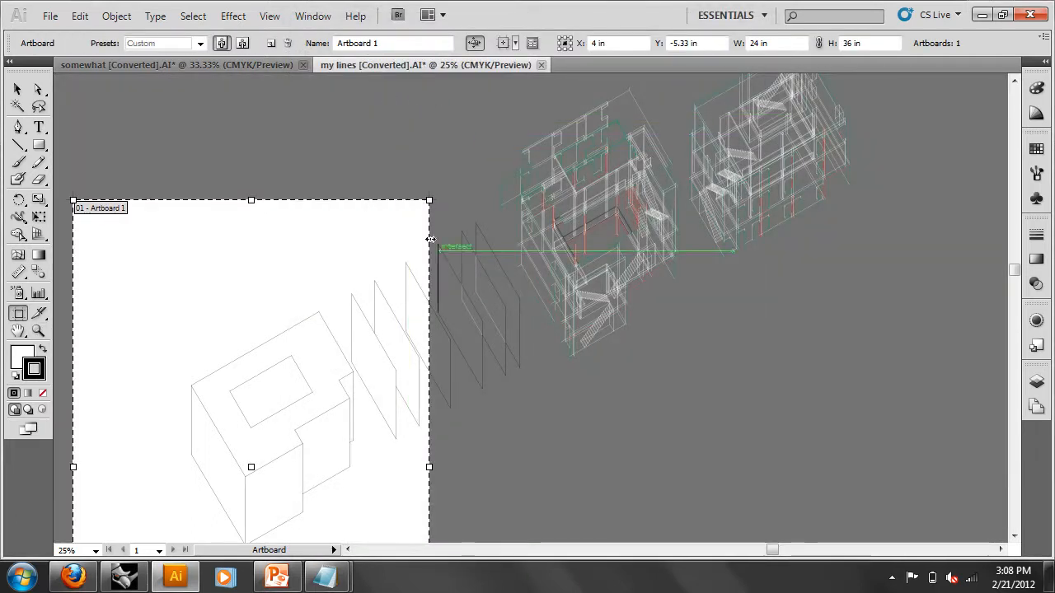
{"action": "left_click_drag", "start_coordinate": [429, 466], "coordinate": [960, 467]}
{"action": "left_click_drag", "start_coordinate": [520, 202], "coordinate": [542, 119]}
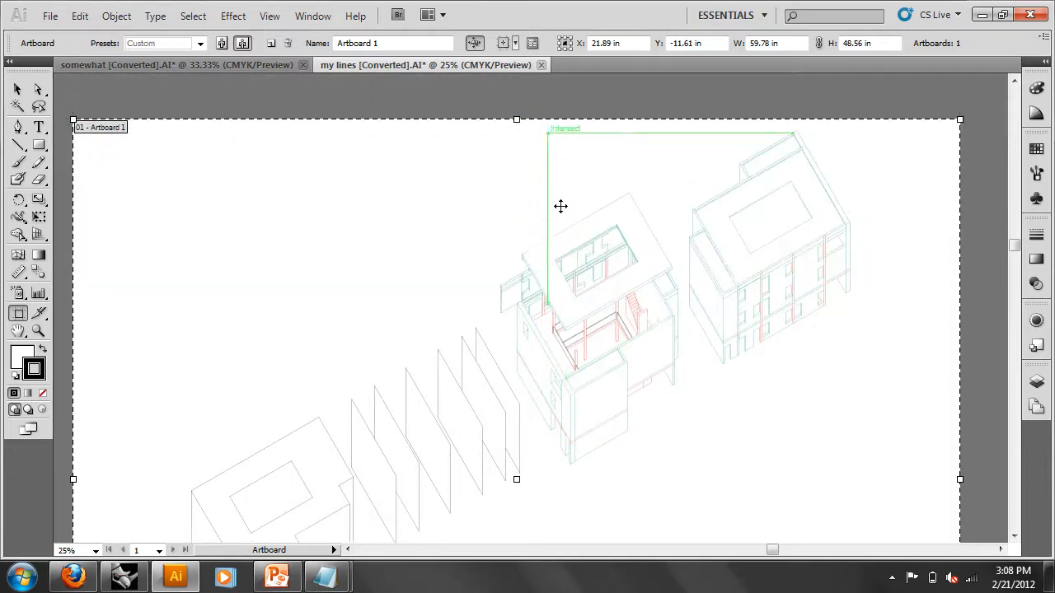
{"action": "left_click", "coordinate": [17, 88]}
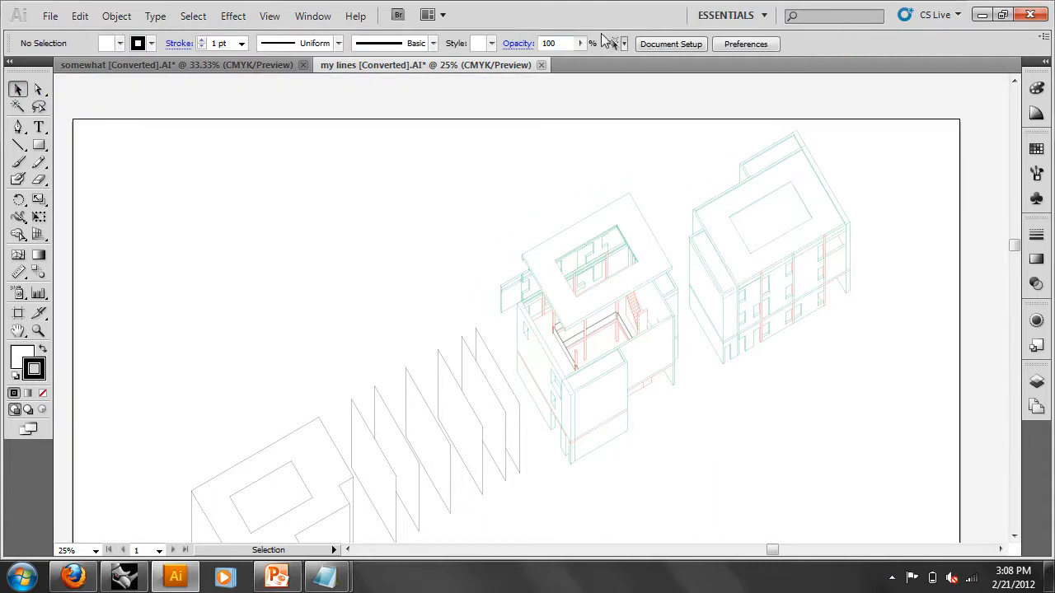
{"action": "left_click", "coordinate": [671, 43]}
{"action": "left_click", "coordinate": [630, 85]}
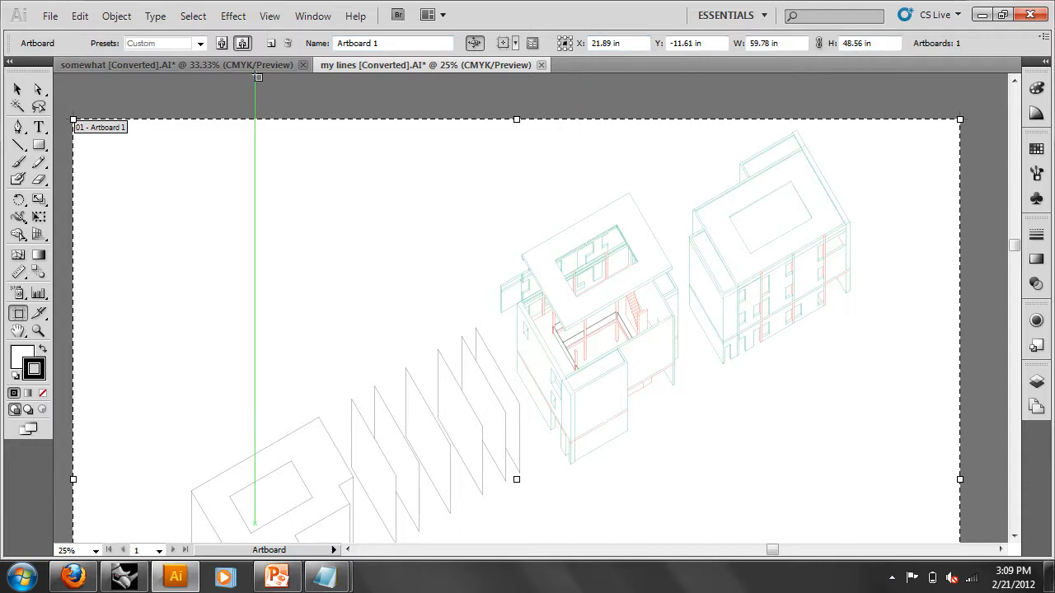
{"action": "left_click", "coordinate": [19, 89]}
{"action": "scroll", "coordinate": [492, 148], "scroll_direction": "down", "scroll_amount": 3}
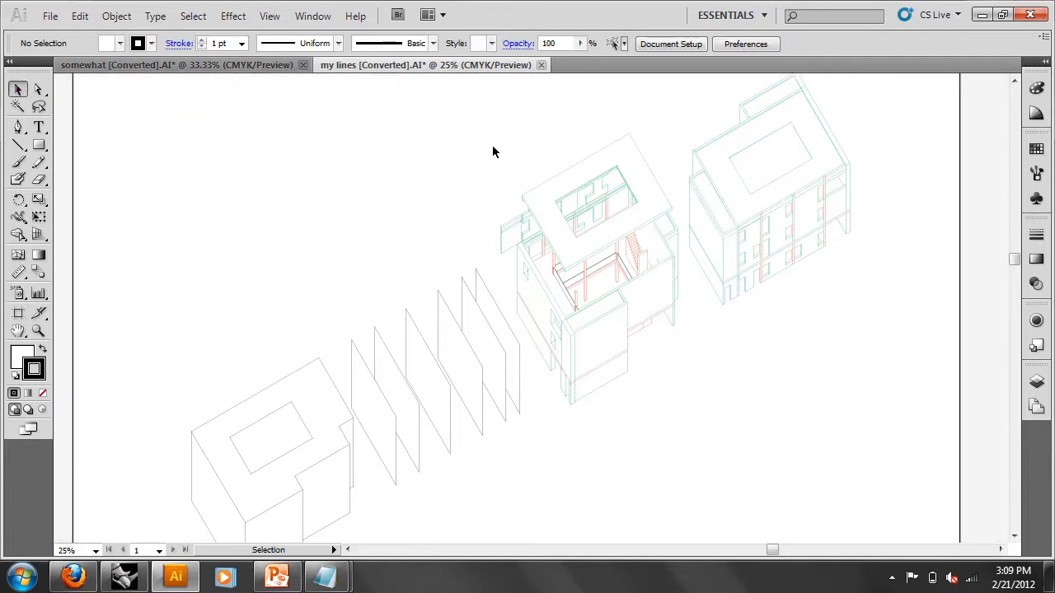
- Float and collapse the Layers panel, then select all the building linework with Direct Selection
{"action": "scroll", "coordinate": [691, 417], "scroll_direction": "down", "scroll_amount": 1}
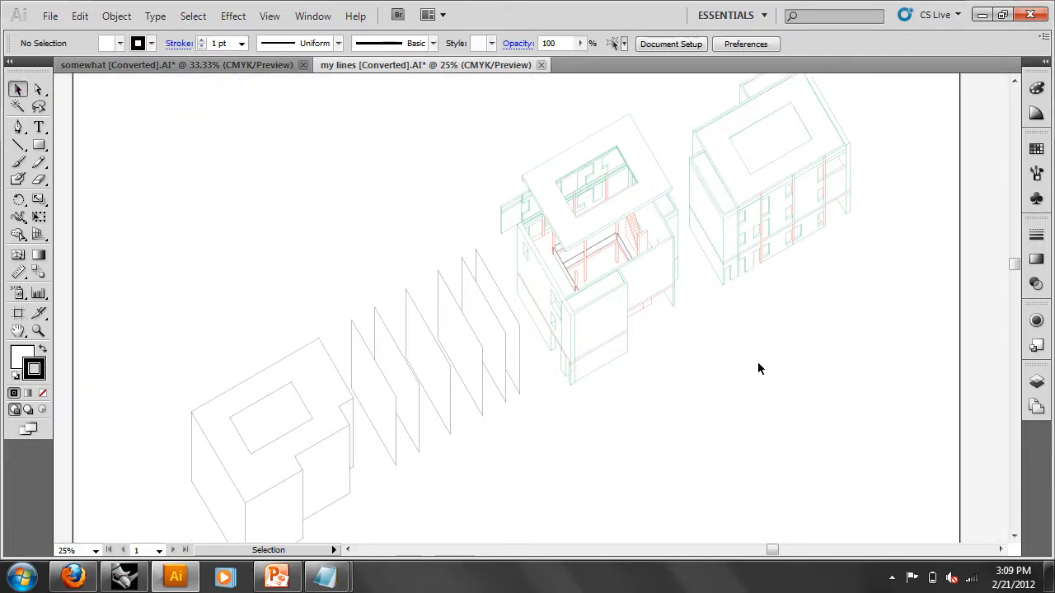
{"action": "left_click", "coordinate": [1035, 390]}
{"action": "left_click_drag", "start_coordinate": [940, 329], "coordinate": [829, 284]}
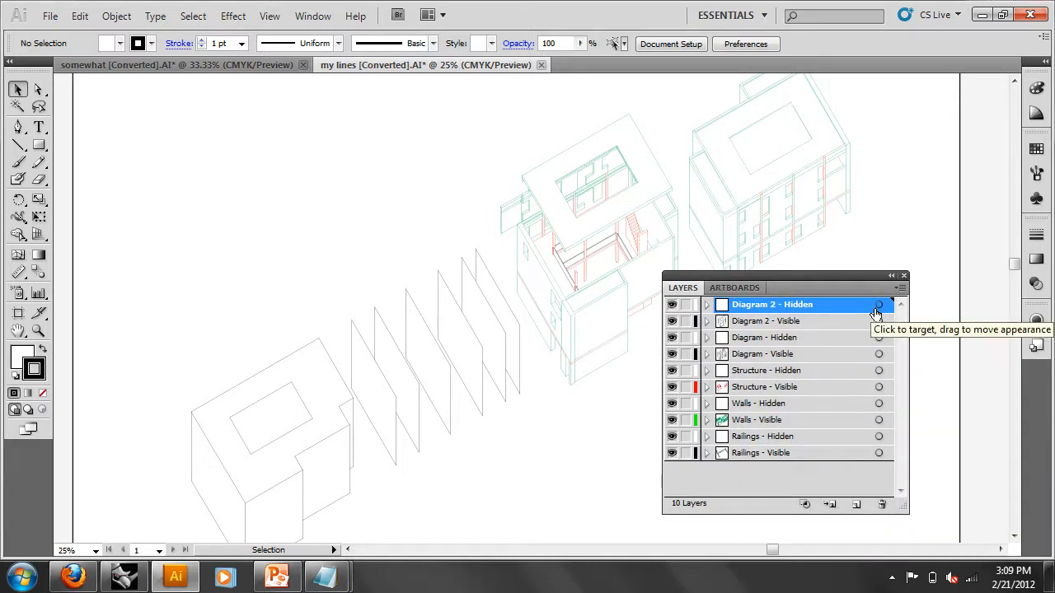
{"action": "left_click", "coordinate": [891, 275]}
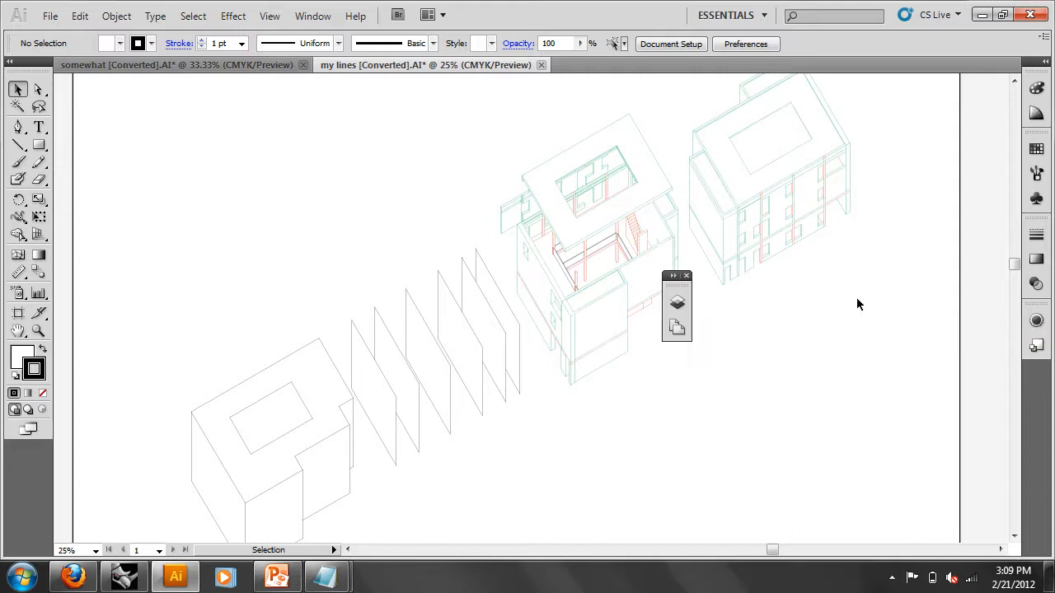
{"action": "key", "text": "a"}
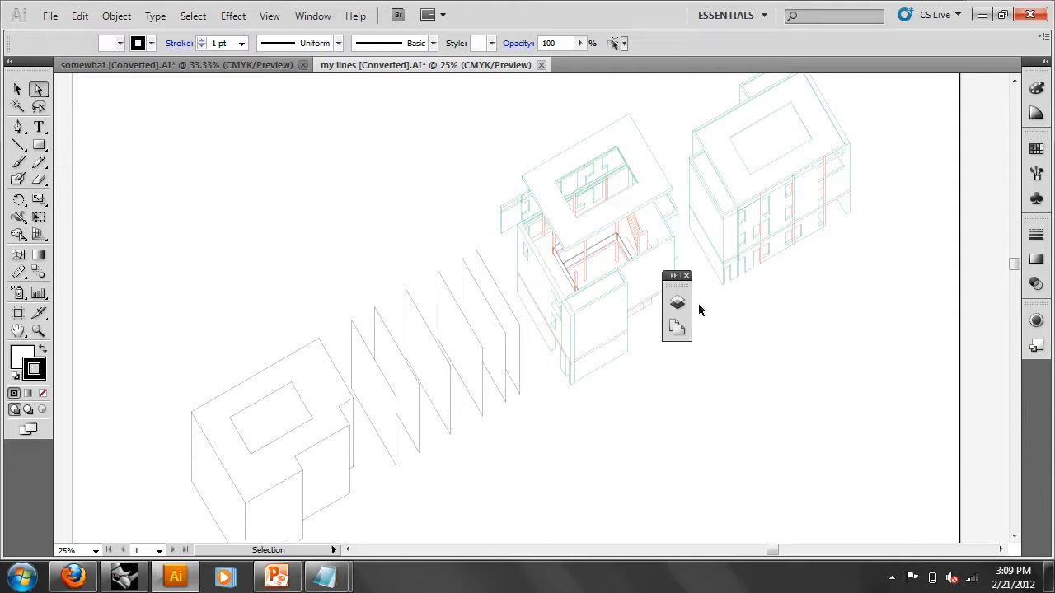
{"action": "key", "text": "ctrl+a"}
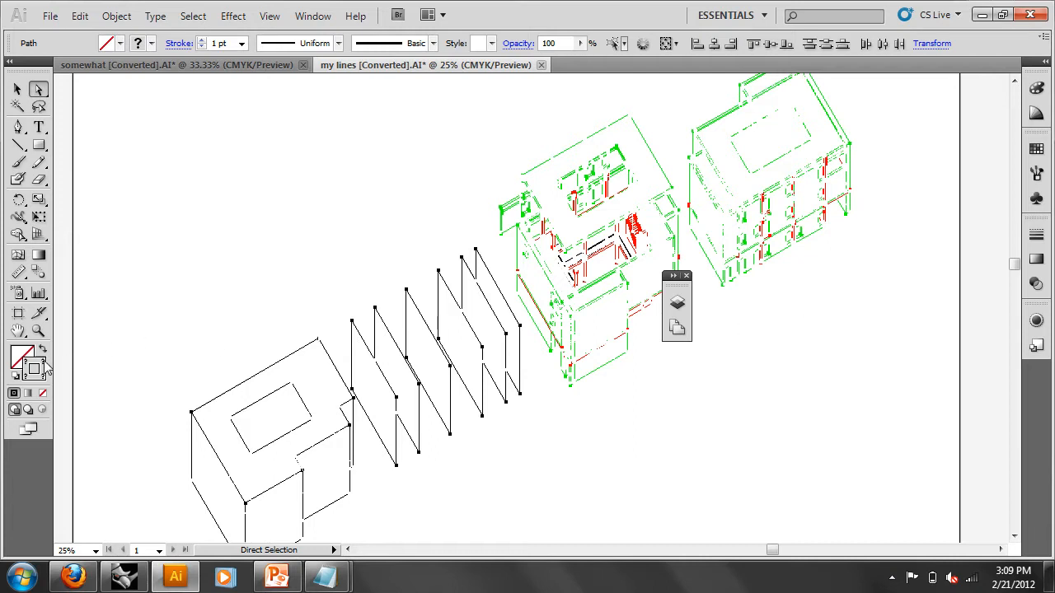
- Load the Basic CMYK swatch library, stroke all the selected green and red linework black, then deselect
{"action": "key", "text": "F6"}
{"action": "left_click", "coordinate": [1037, 148]}
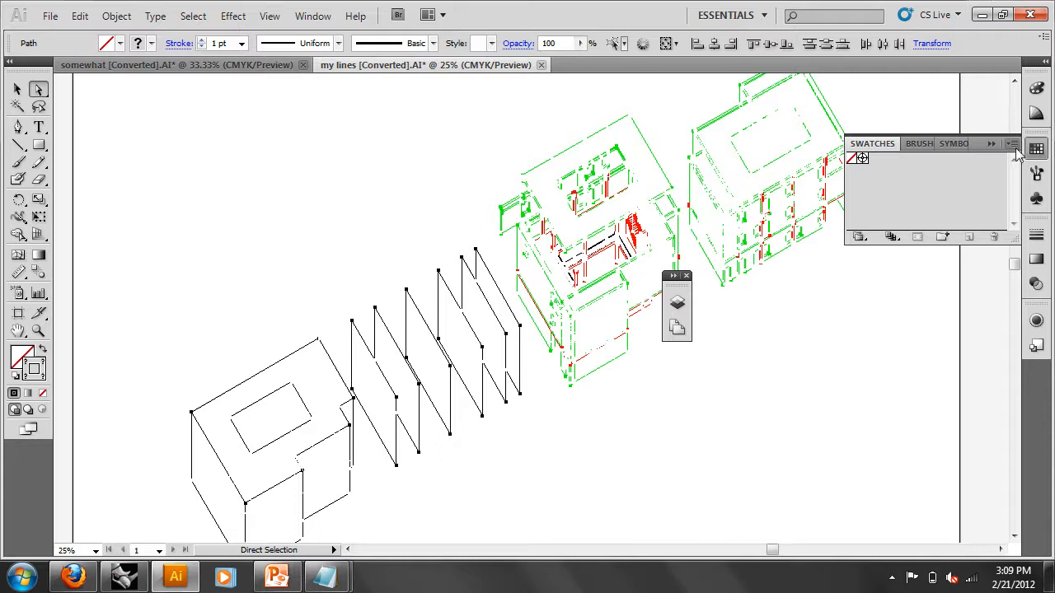
{"action": "left_click", "coordinate": [1013, 145]}
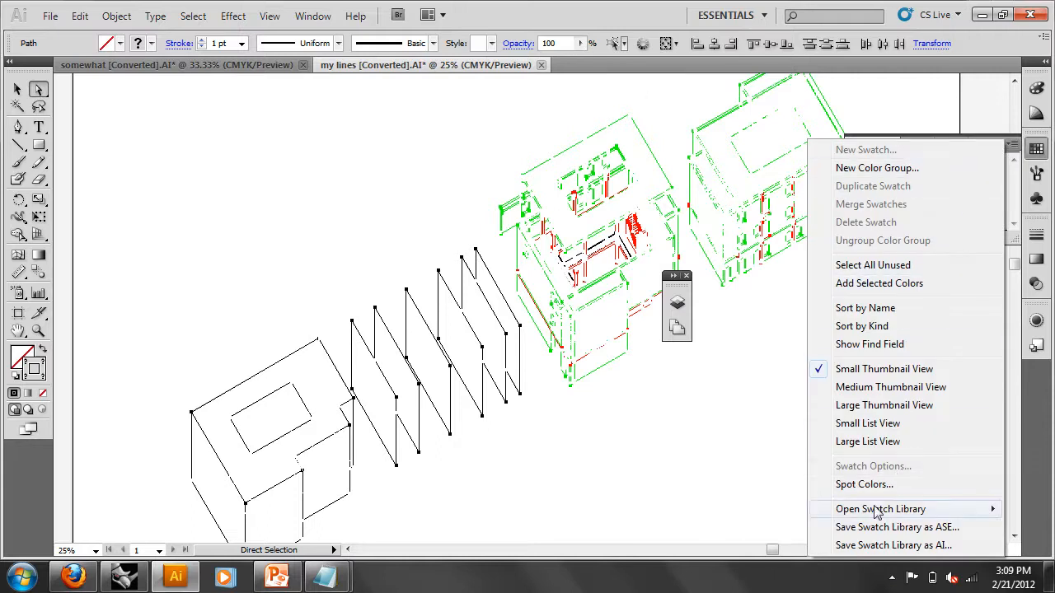
{"action": "mouse_move", "coordinate": [888, 508]}
{"action": "mouse_move", "coordinate": [778, 197]}
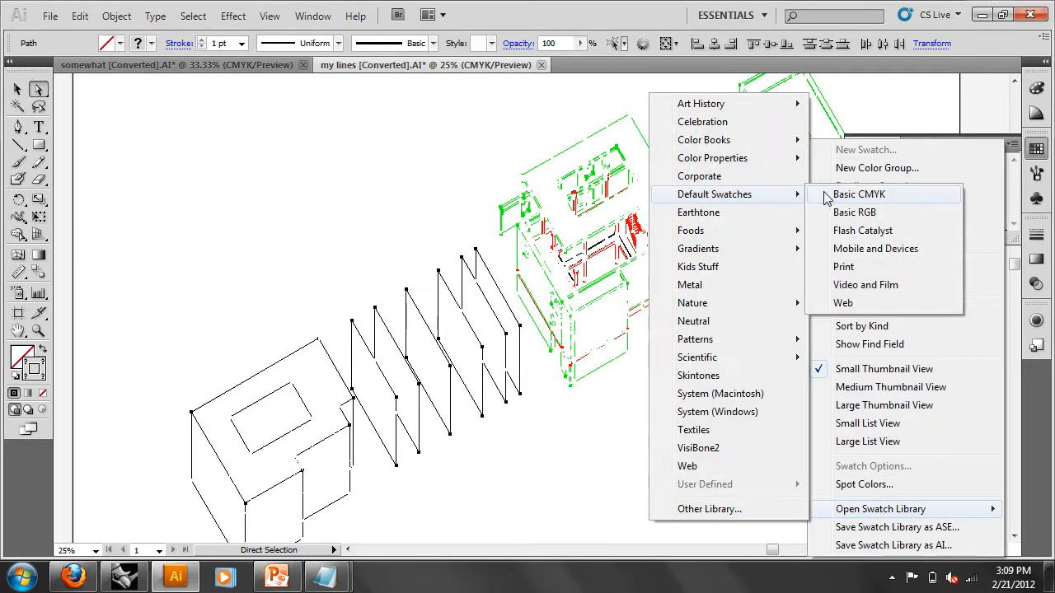
{"action": "left_click", "coordinate": [867, 196]}
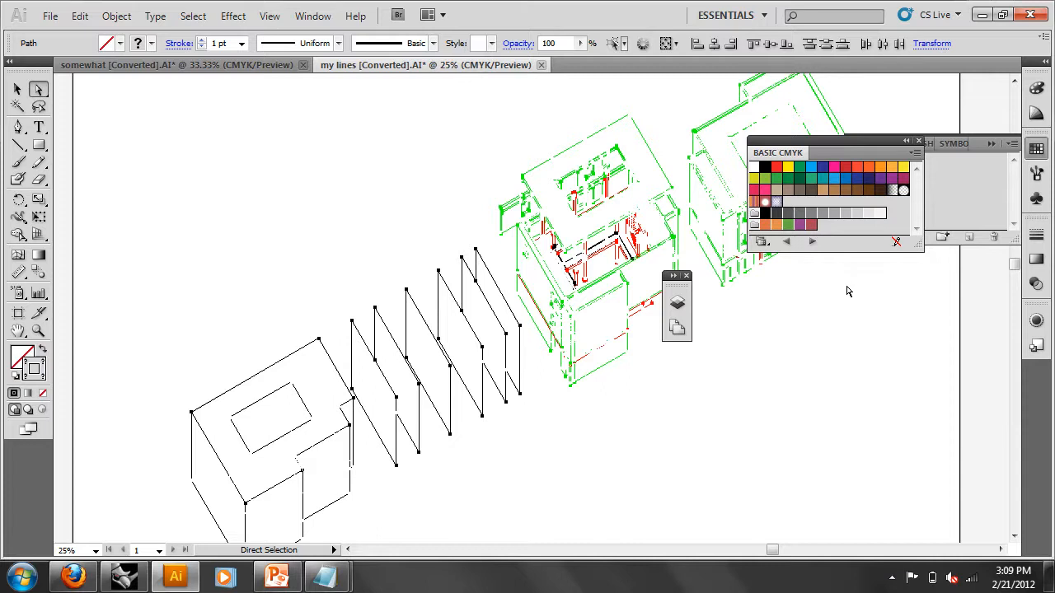
{"action": "left_click_drag", "start_coordinate": [852, 152], "coordinate": [875, 305]}
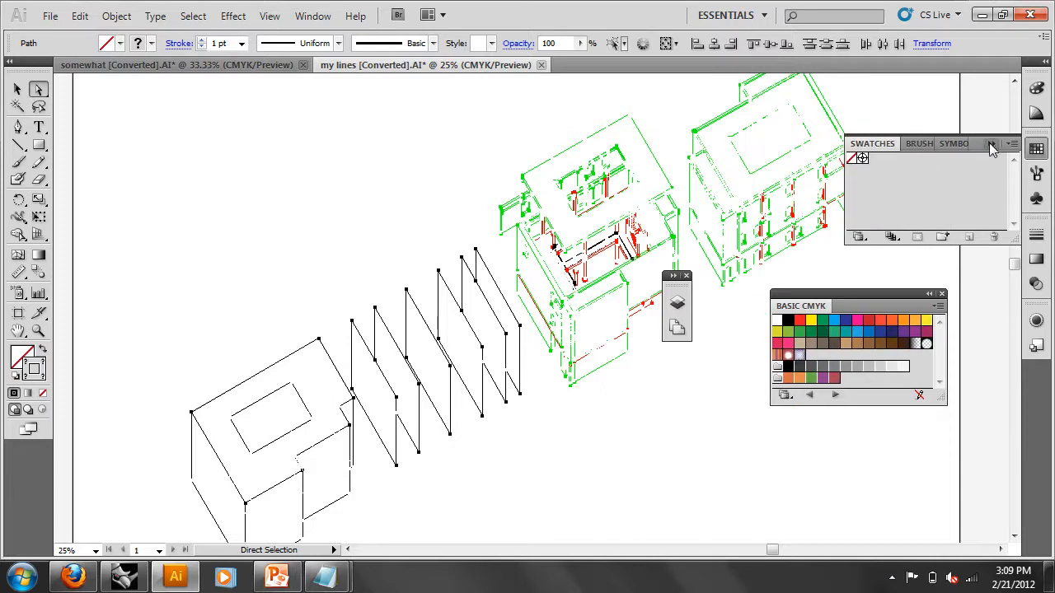
{"action": "left_click", "coordinate": [990, 144]}
{"action": "left_click", "coordinate": [788, 366]}
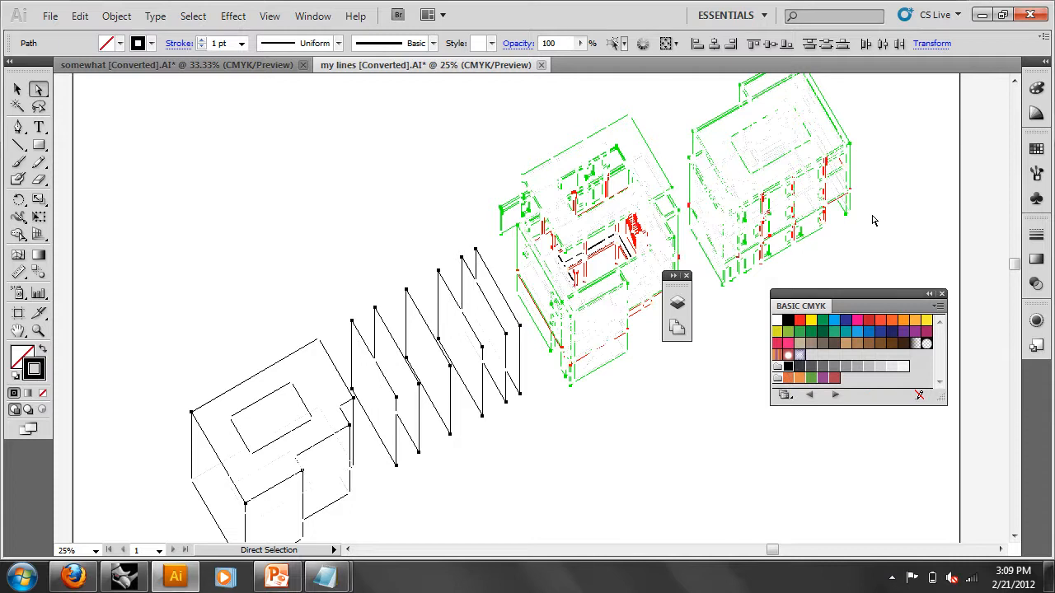
{"action": "left_click", "coordinate": [921, 198]}
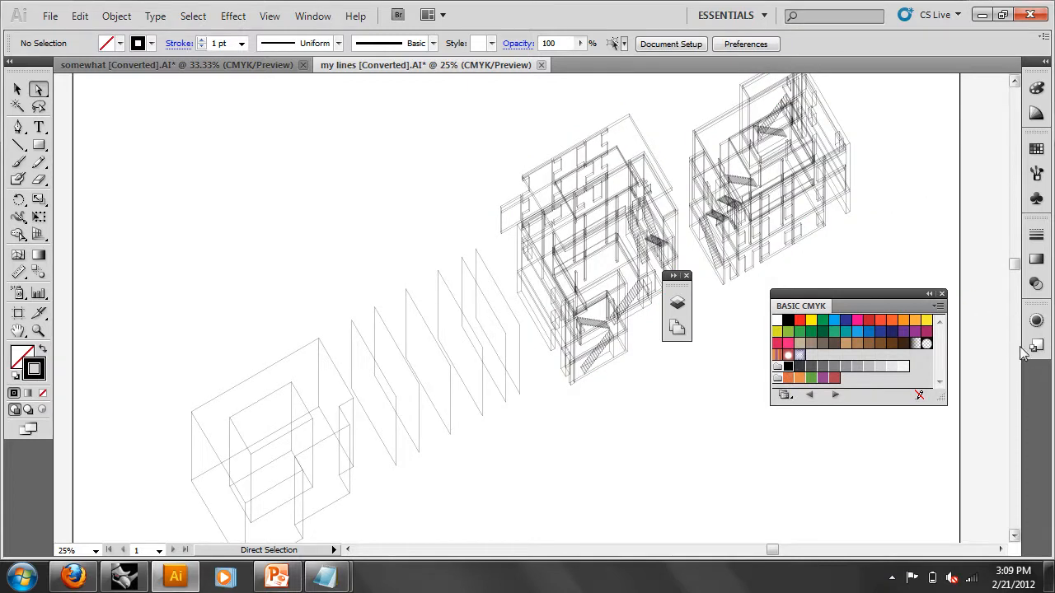
- Select the artwork on all five Hidden layers, from Diagram 2 - Hidden to Railings - Hidden
{"action": "left_click", "coordinate": [677, 301]}
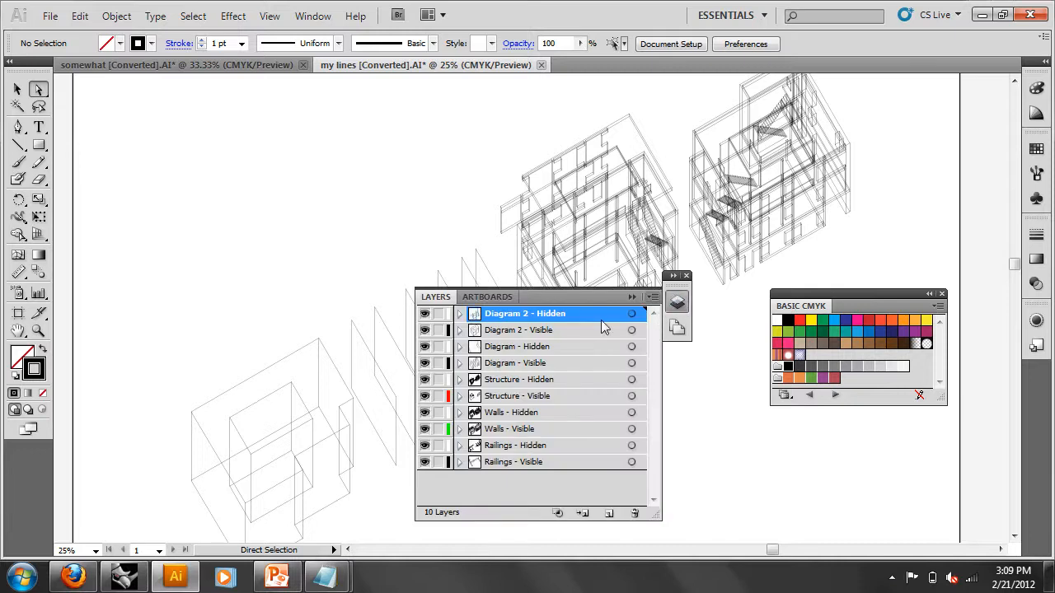
{"action": "left_click", "coordinate": [630, 314]}
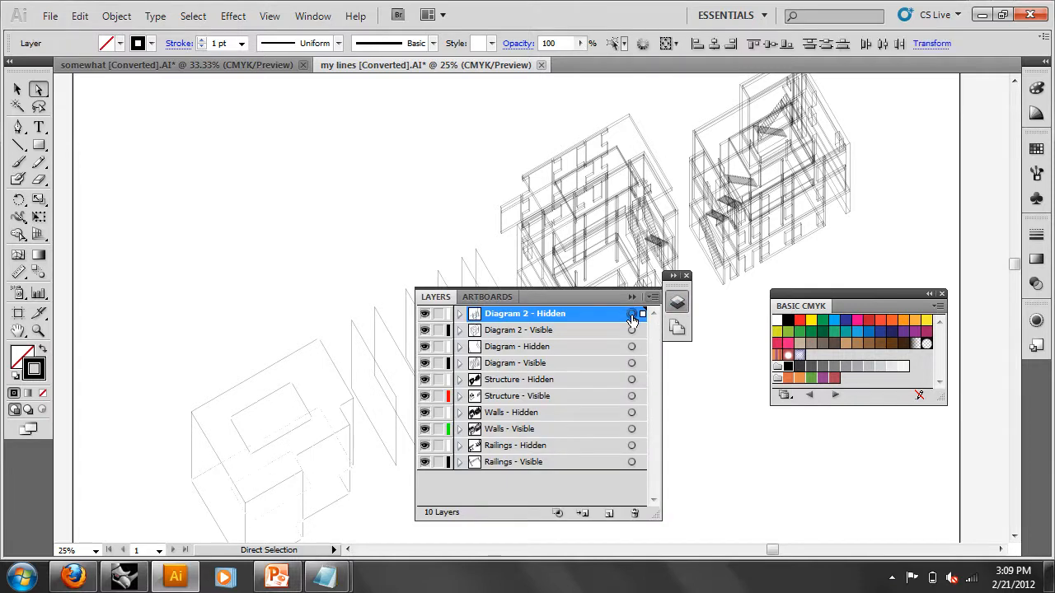
{"action": "left_click", "coordinate": [632, 347], "text": "shift"}
{"action": "left_click", "coordinate": [631, 380], "text": "shift"}
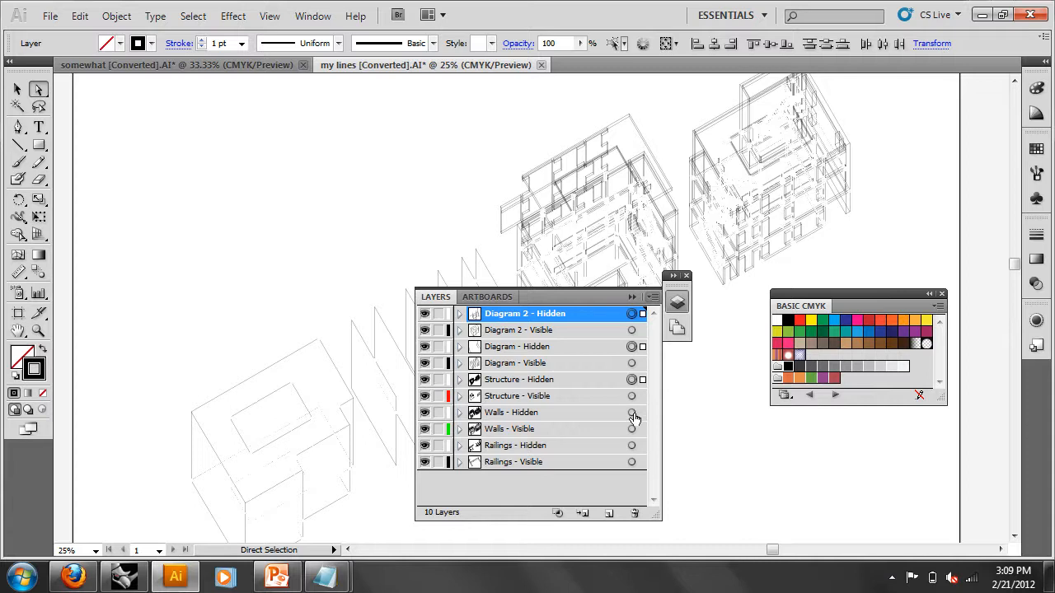
{"action": "left_click", "coordinate": [632, 413], "text": "shift"}
{"action": "left_click", "coordinate": [632, 446], "text": "shift"}
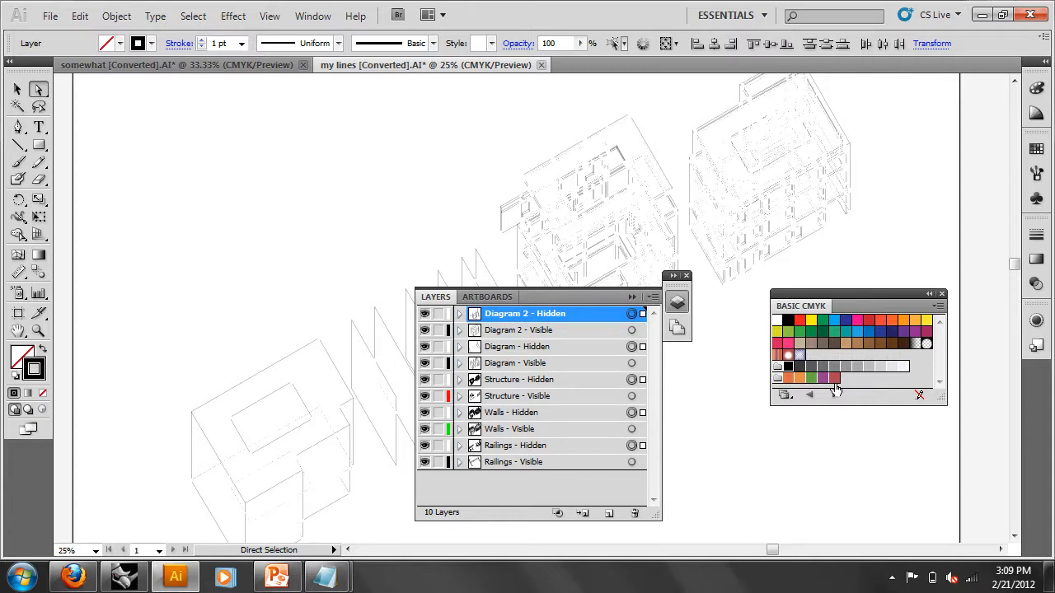
- Set the selected hidden-line strokes to 0.25 pt, deselect, and float the Layers panel
{"action": "left_click", "coordinate": [242, 44]}
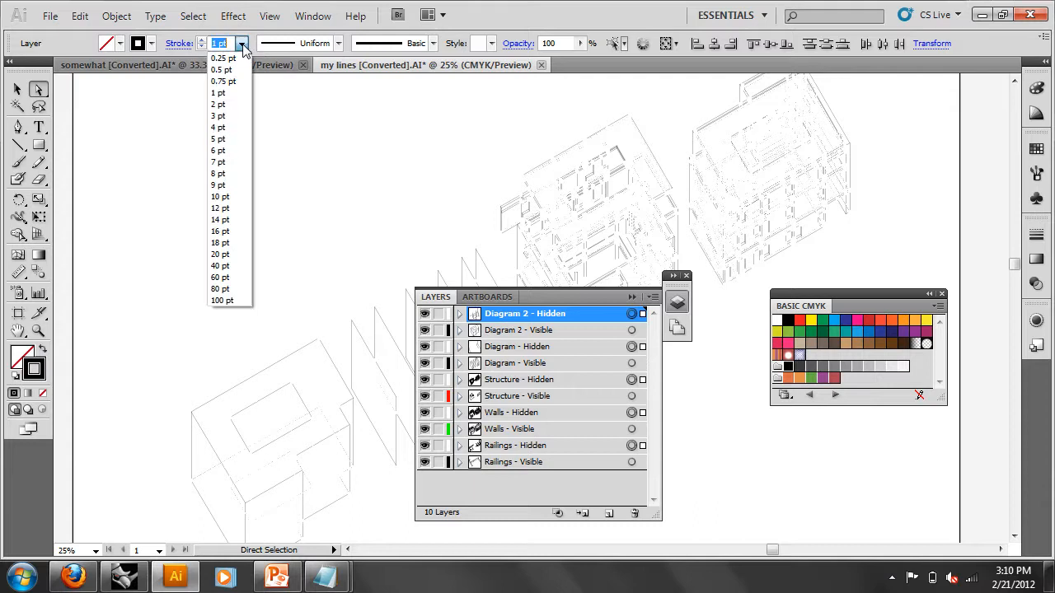
{"action": "left_click", "coordinate": [231, 59]}
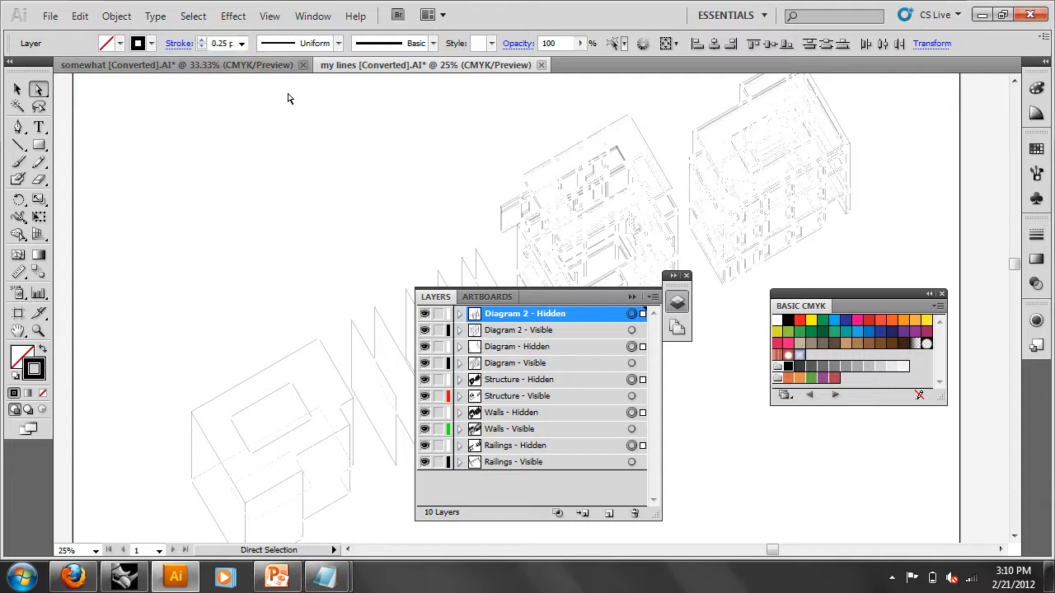
{"action": "left_click", "coordinate": [354, 143]}
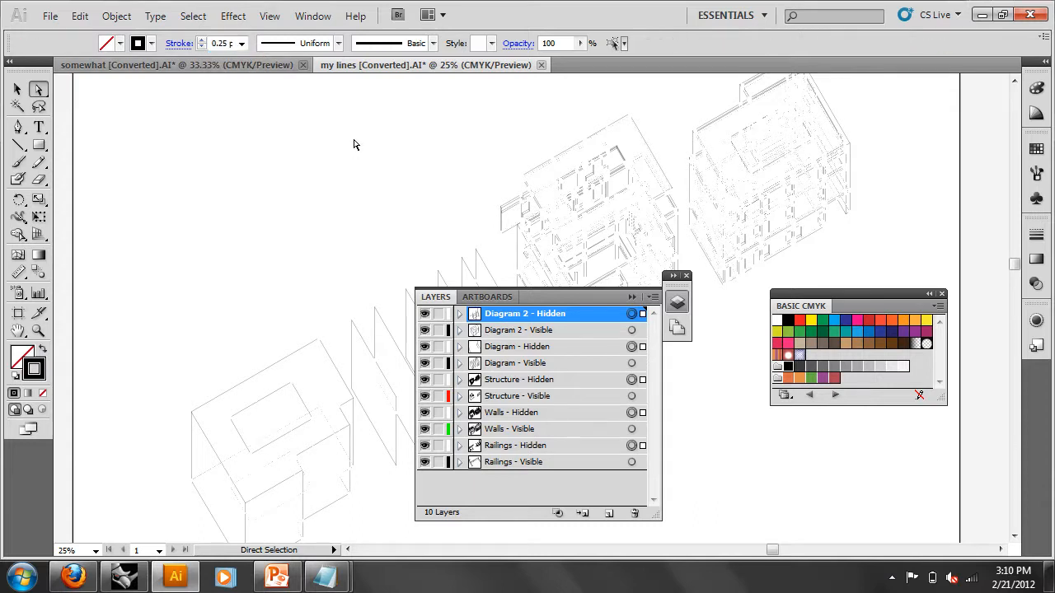
{"action": "left_click", "coordinate": [686, 276]}
{"action": "left_click_drag", "start_coordinate": [676, 293], "coordinate": [698, 267]}
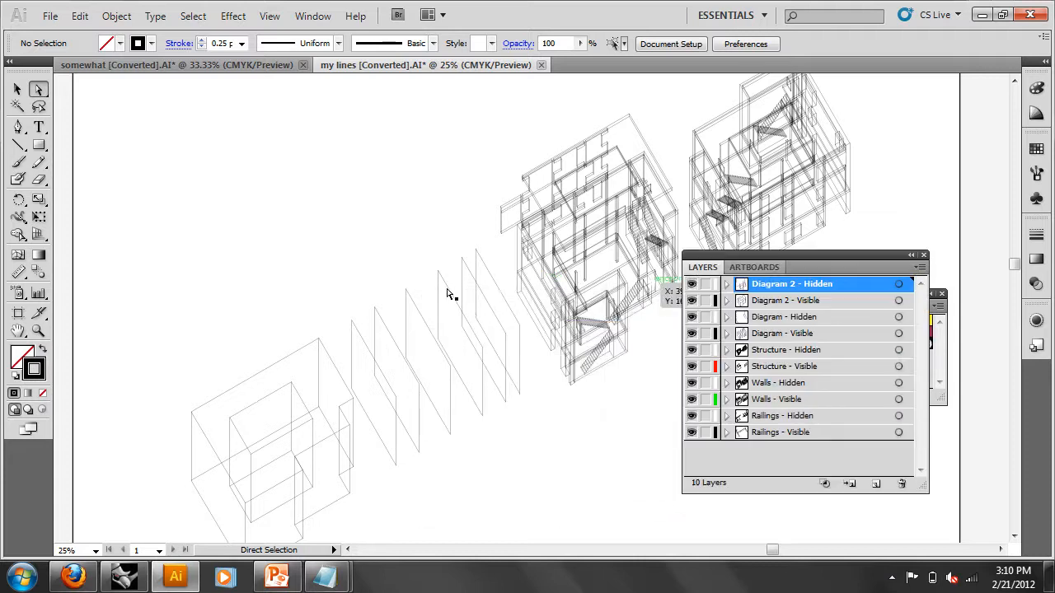
- Zoom the building to 100% and select the artwork on all five Hidden layers
{"action": "left_click", "coordinate": [39, 330]}
{"action": "left_click", "coordinate": [624, 235]}
{"action": "left_click", "coordinate": [528, 272]}
{"action": "left_click", "coordinate": [527, 323]}
{"action": "left_click", "coordinate": [540, 335]}
{"action": "scroll", "coordinate": [600, 308], "scroll_direction": "down", "scroll_amount": 3}
{"action": "scroll", "coordinate": [597, 328], "scroll_direction": "down", "scroll_amount": 2}
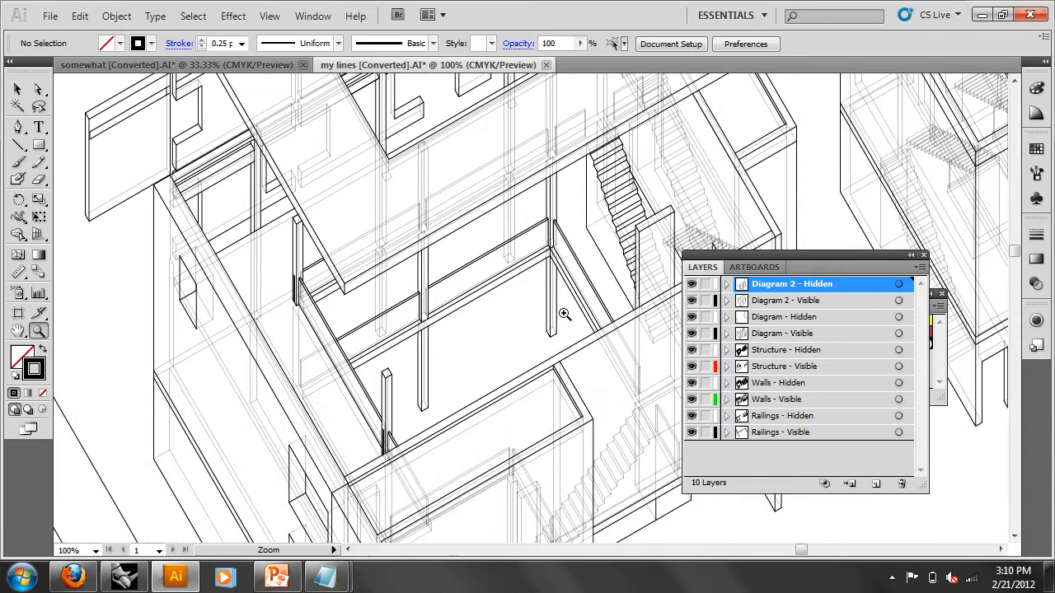
{"action": "scroll", "coordinate": [569, 313], "scroll_direction": "up", "scroll_amount": 1}
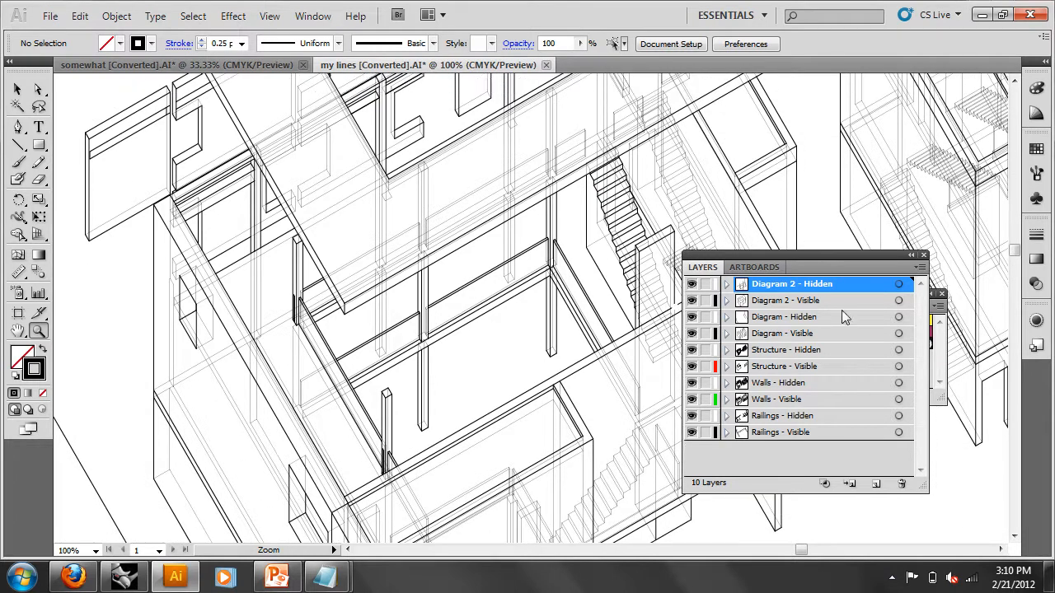
{"action": "left_click", "coordinate": [900, 285]}
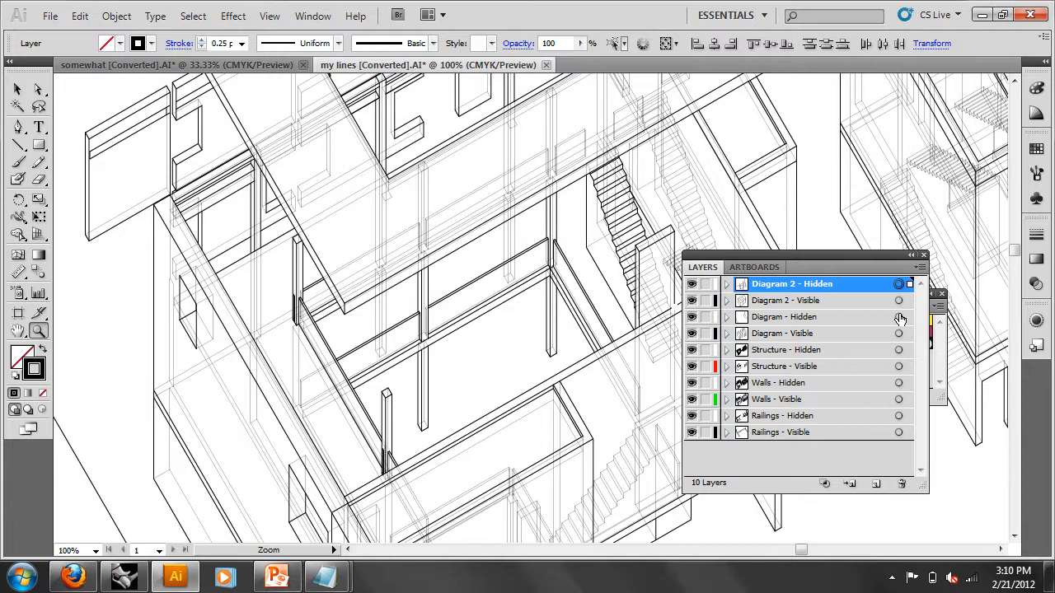
{"action": "left_click", "coordinate": [899, 318], "text": "shift"}
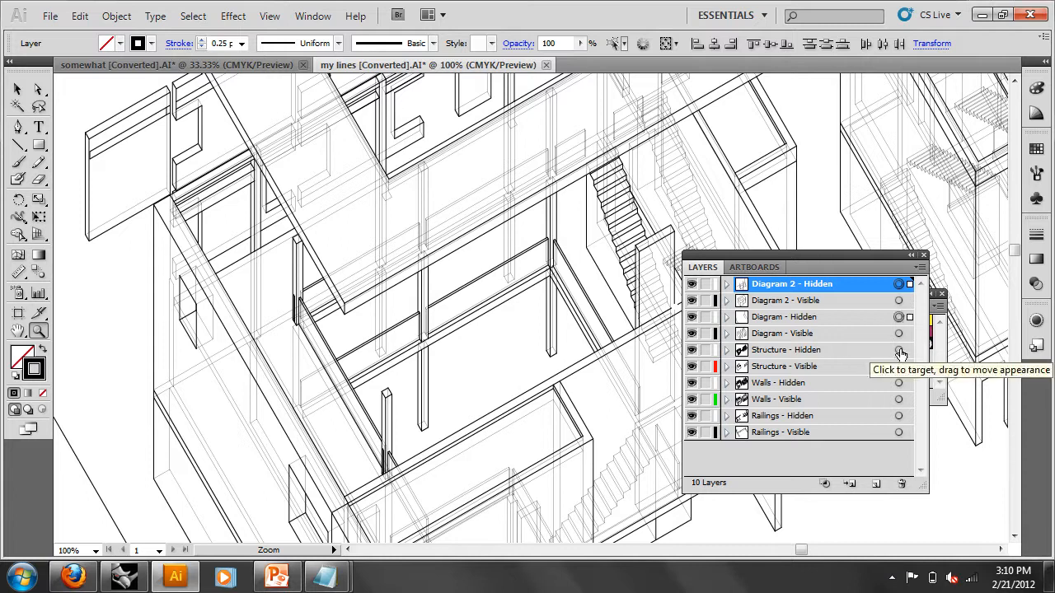
{"action": "left_click", "coordinate": [899, 351], "text": "shift"}
{"action": "left_click", "coordinate": [900, 384], "text": "shift"}
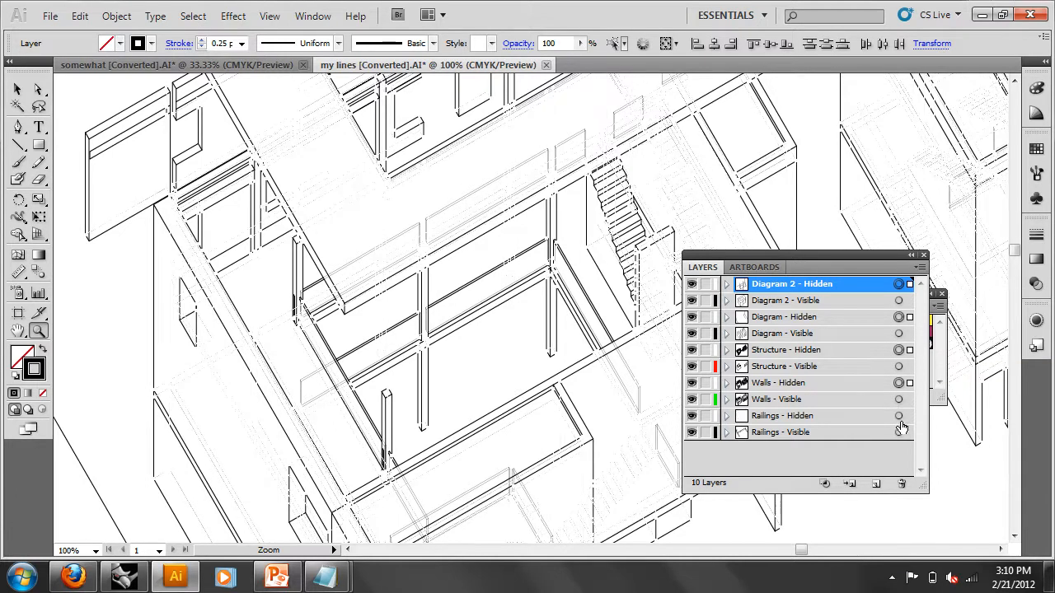
{"action": "left_click", "coordinate": [900, 417], "text": "shift"}
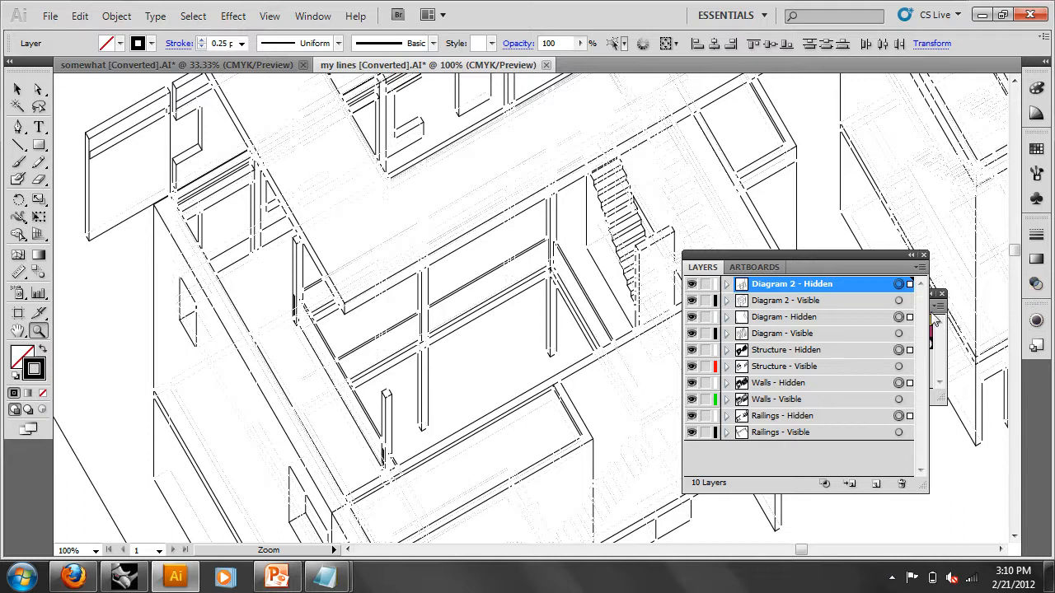
- Stroke the hidden lines 50% grey from Basic CMYK at 0.25 pt, then deselect
{"action": "left_click_drag", "start_coordinate": [886, 263], "coordinate": [759, 299]}
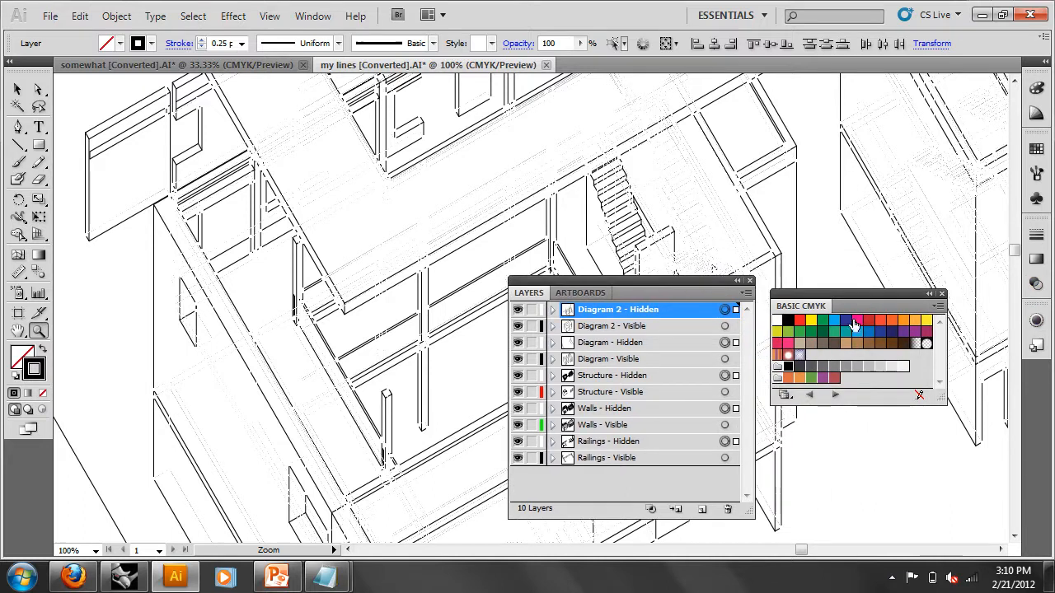
{"action": "left_click", "coordinate": [846, 366]}
{"action": "left_click", "coordinate": [18, 89]}
{"action": "left_click", "coordinate": [242, 44]}
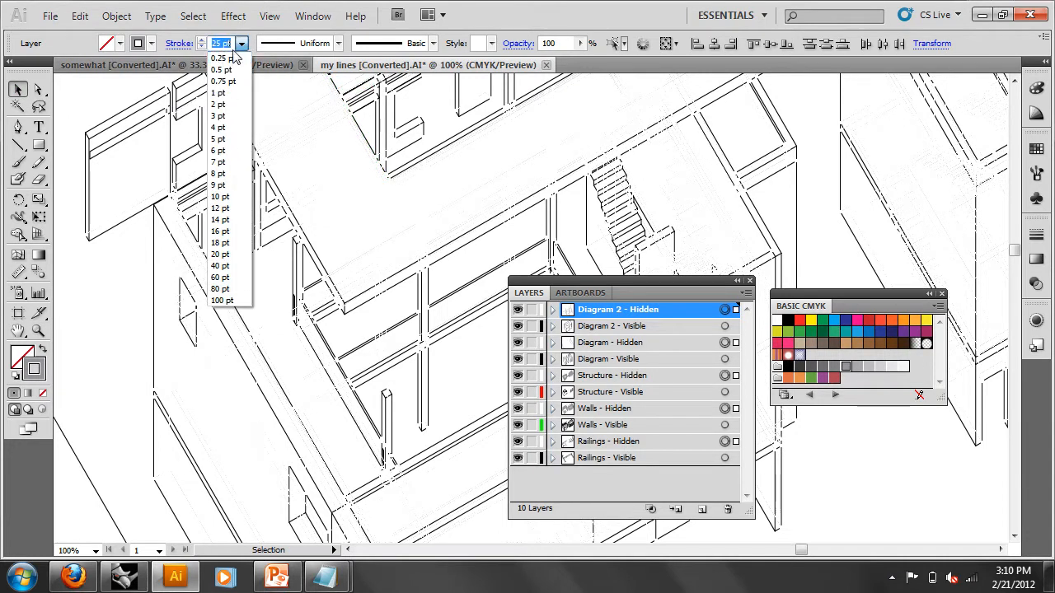
{"action": "left_click", "coordinate": [220, 65]}
{"action": "left_click", "coordinate": [120, 87]}
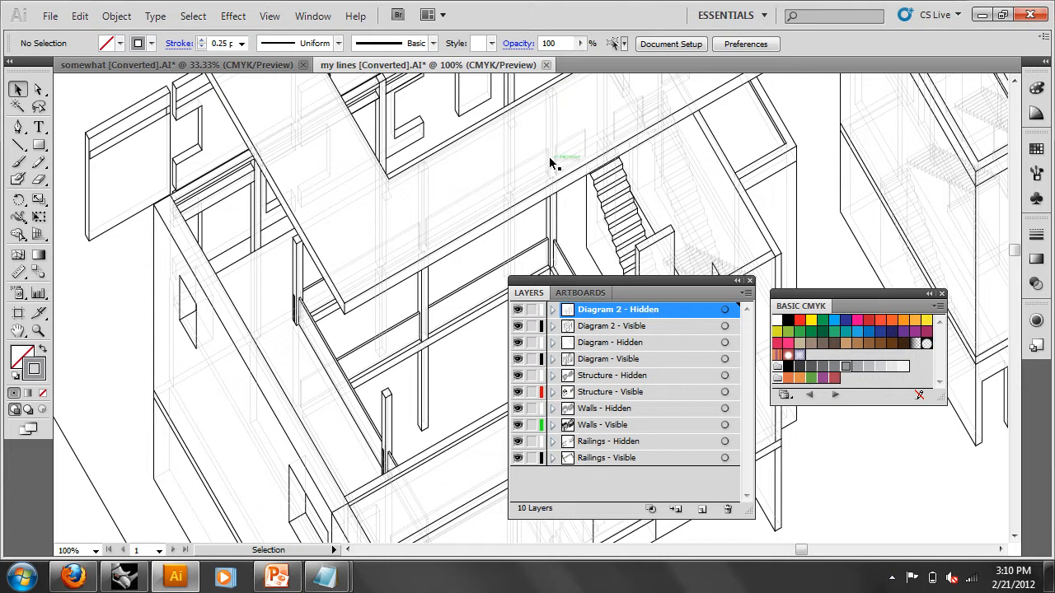
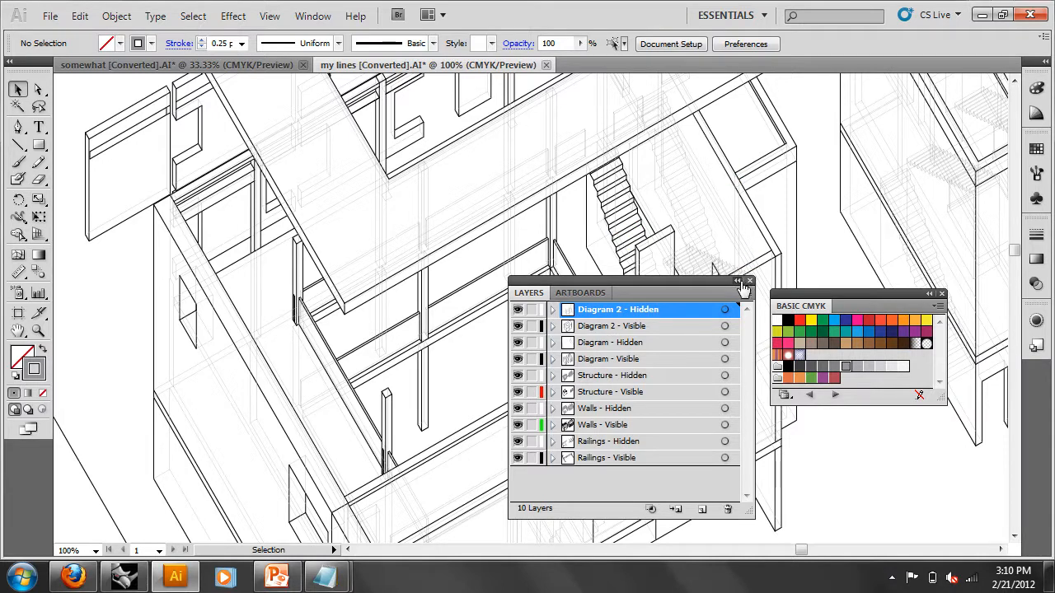
- Collapse and close the floating Layers and Basic CMYK panels
{"action": "left_click", "coordinate": [738, 280]}
{"action": "left_click", "coordinate": [929, 293]}
{"action": "left_click", "coordinate": [532, 281]}
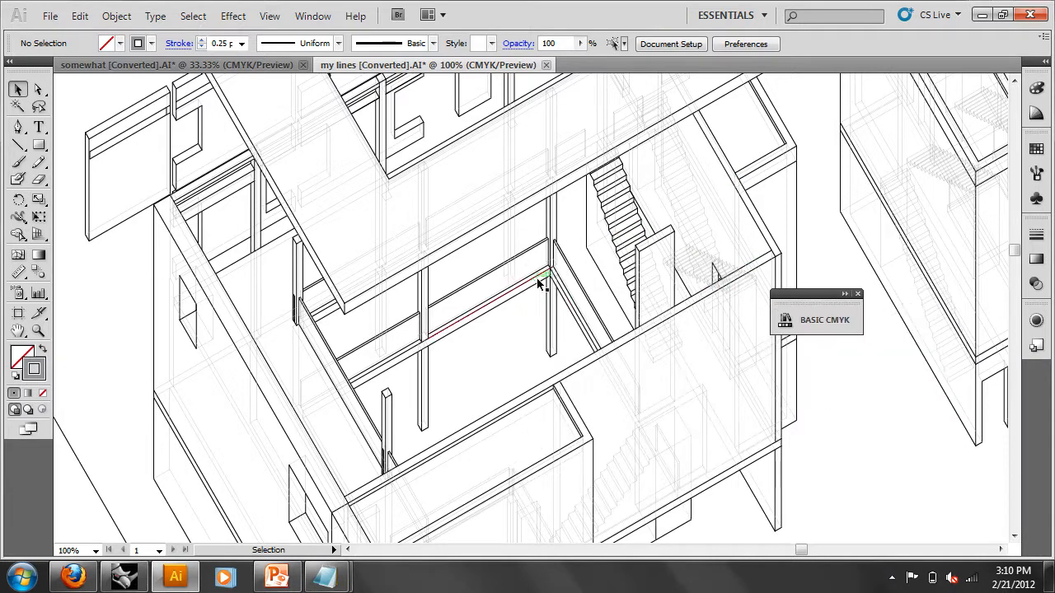
{"action": "left_click", "coordinate": [857, 294]}
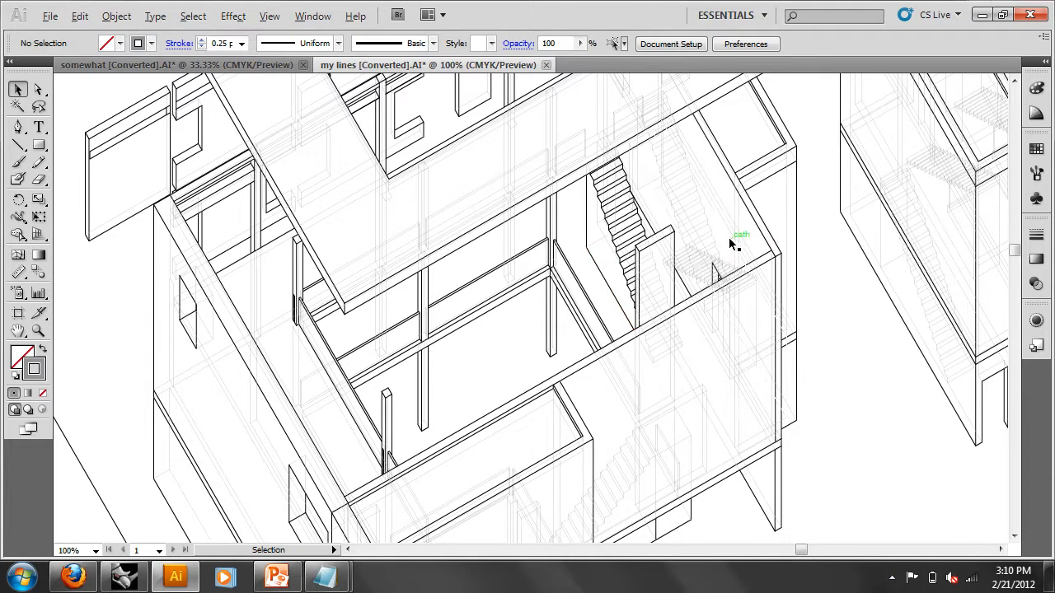
- Zoom out with the Zoom tool to see the whole drawing and the two buildings
{"action": "key", "text": "super"}
{"action": "left_click", "coordinate": [96, 173]}
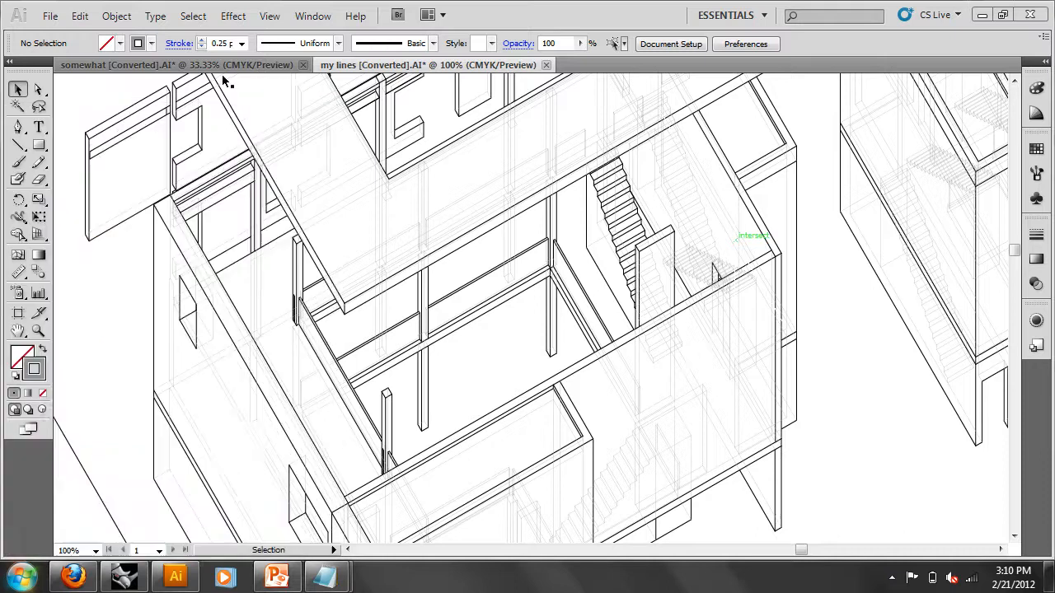
{"action": "left_click", "coordinate": [43, 330]}
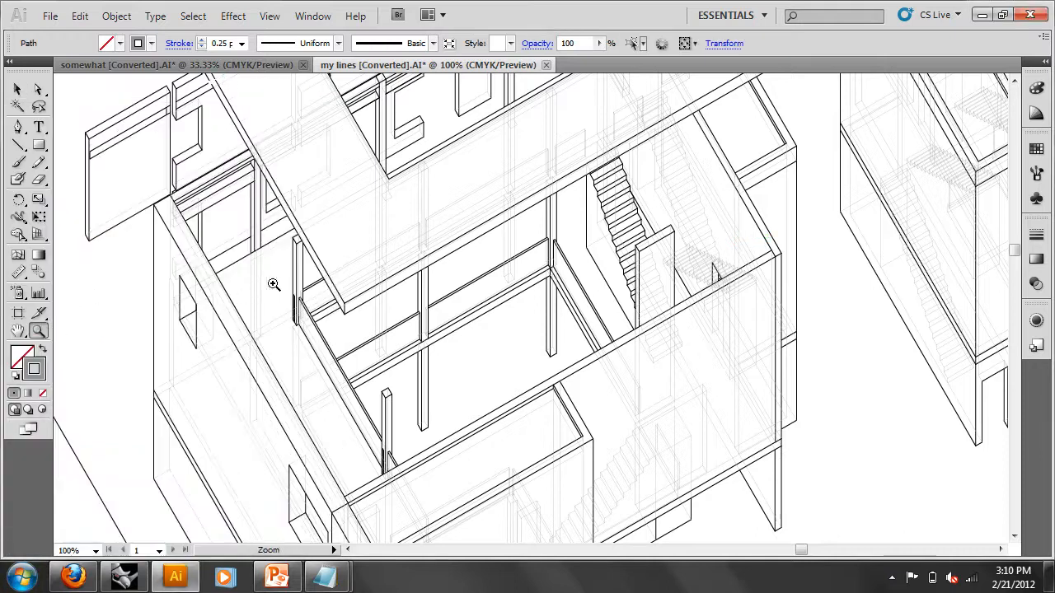
{"action": "left_click", "coordinate": [325, 288], "text": "alt"}
{"action": "left_click", "coordinate": [490, 285], "text": "alt"}
{"action": "left_click", "coordinate": [663, 292], "text": "alt"}
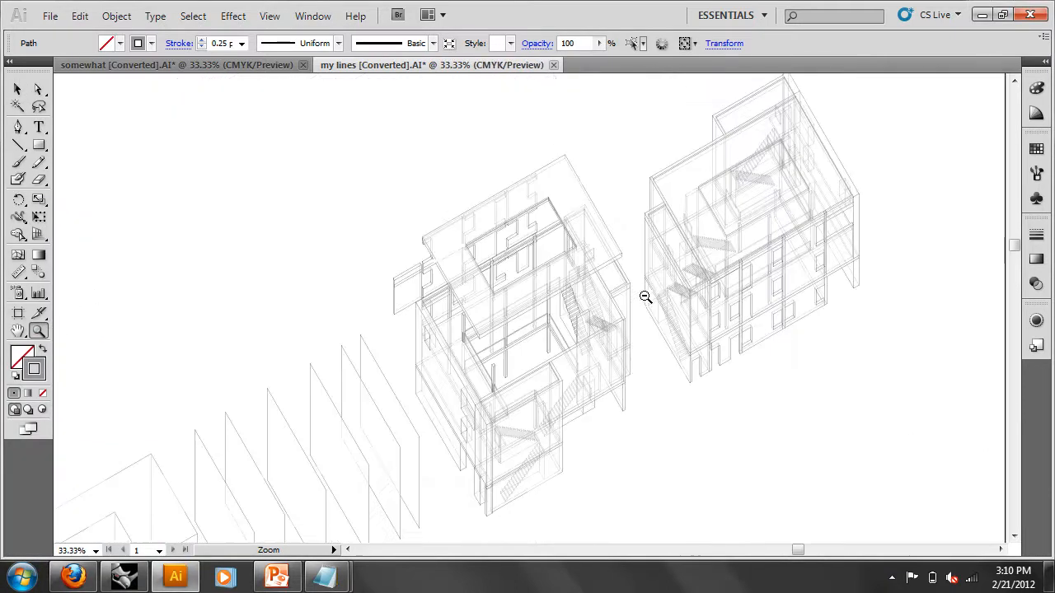
{"action": "left_click", "coordinate": [585, 300]}
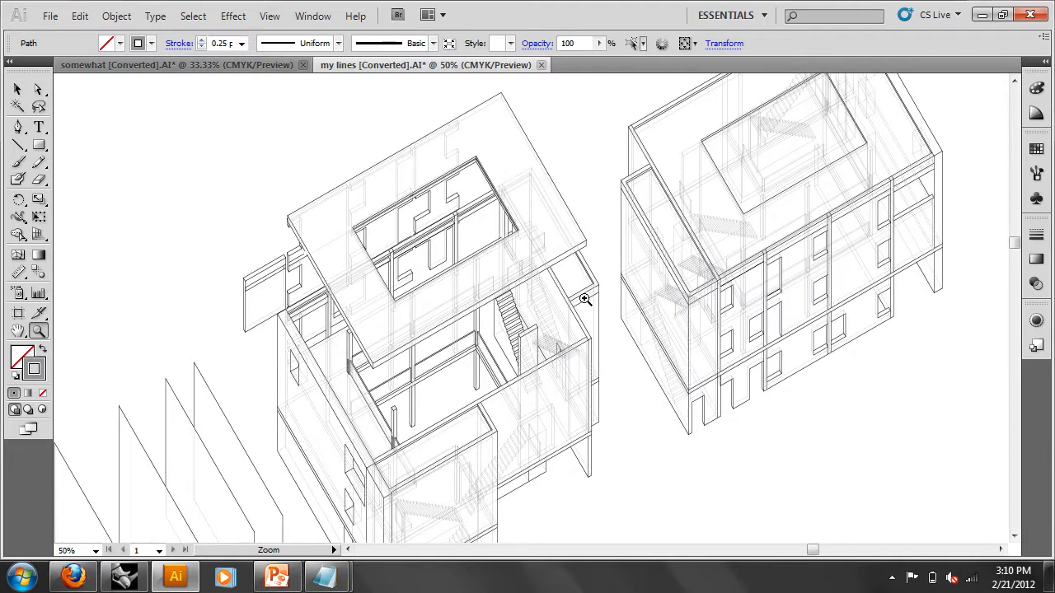
- Pan down to the box massing diagram at lower left
{"action": "scroll", "coordinate": [381, 310], "scroll_direction": "down", "scroll_amount": 5}
{"action": "left_click_drag", "start_coordinate": [221, 322], "coordinate": [468, 306]}
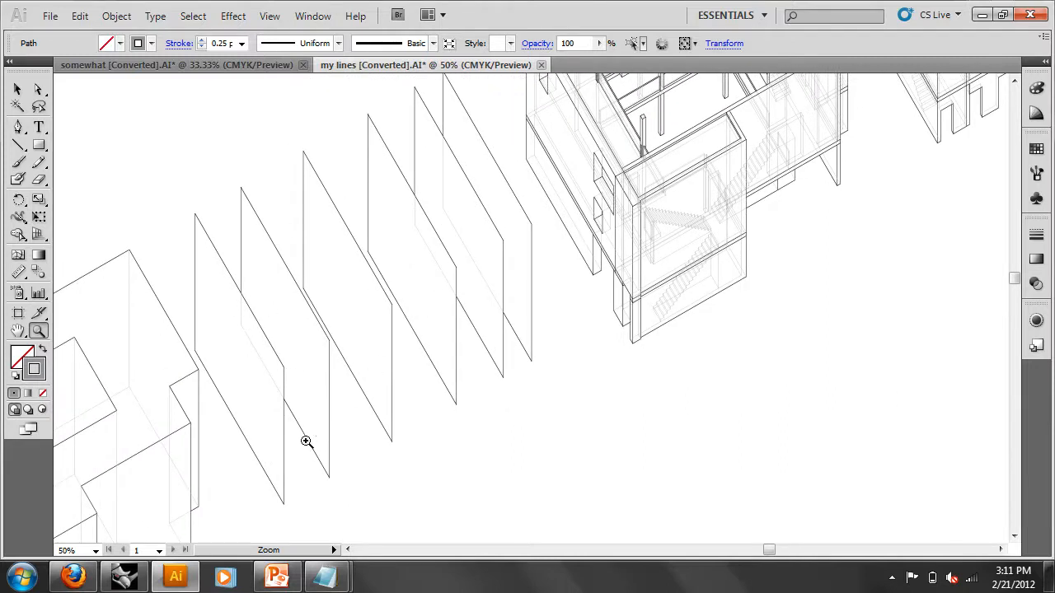
{"action": "left_click_drag", "start_coordinate": [322, 355], "coordinate": [443, 236]}
{"action": "left_click", "coordinate": [22, 95]}
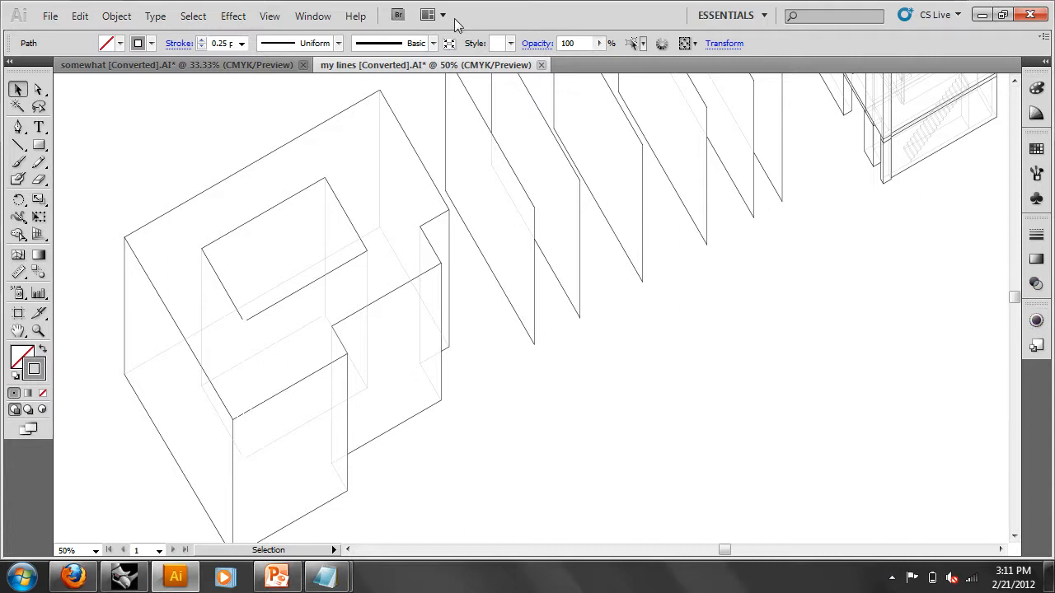
{"action": "left_click", "coordinate": [312, 16]}
- Reopen the Layers panel and float it beside the box diagram
{"action": "left_click", "coordinate": [399, 399]}
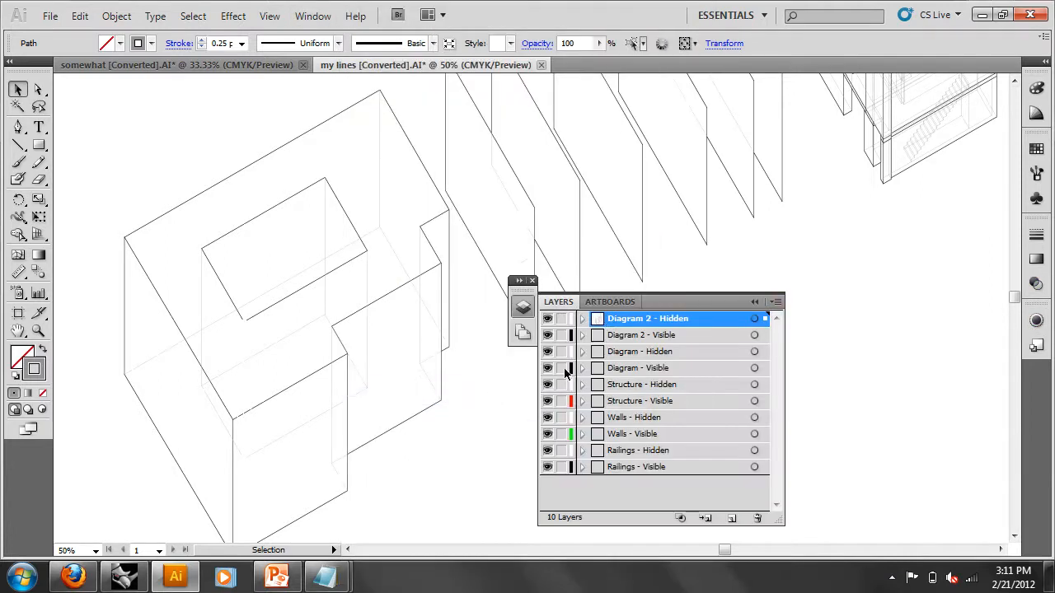
{"action": "left_click_drag", "start_coordinate": [665, 305], "coordinate": [738, 278]}
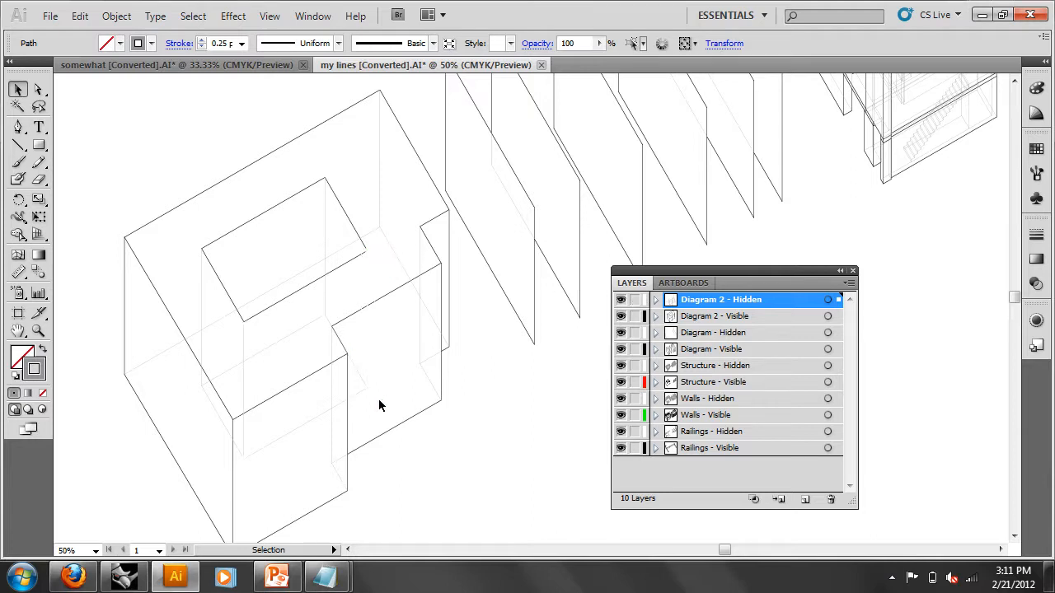
{"action": "left_click", "coordinate": [363, 385]}
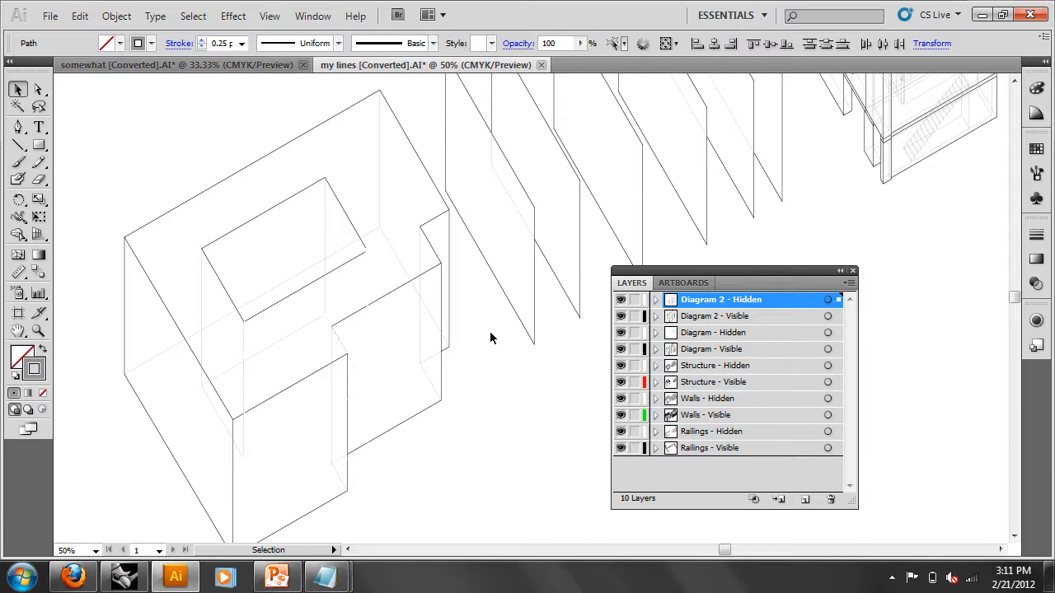
{"action": "left_click", "coordinate": [532, 396]}
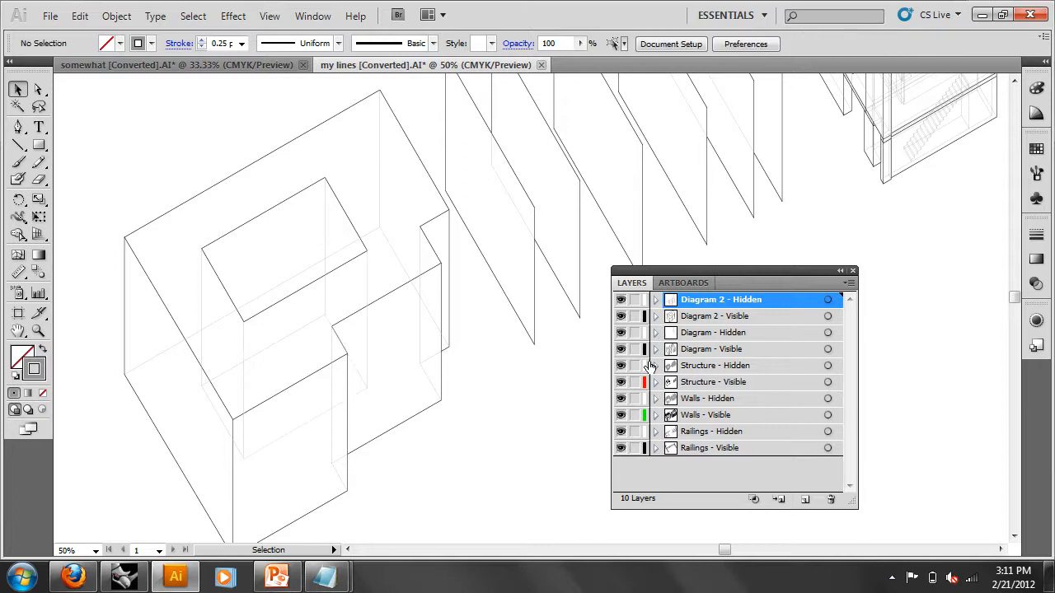
- Target all artwork on Diagram 2 - Hidden and set its stroke weight to 0.5 pt
{"action": "left_click", "coordinate": [656, 300]}
{"action": "left_click", "coordinate": [656, 300]}
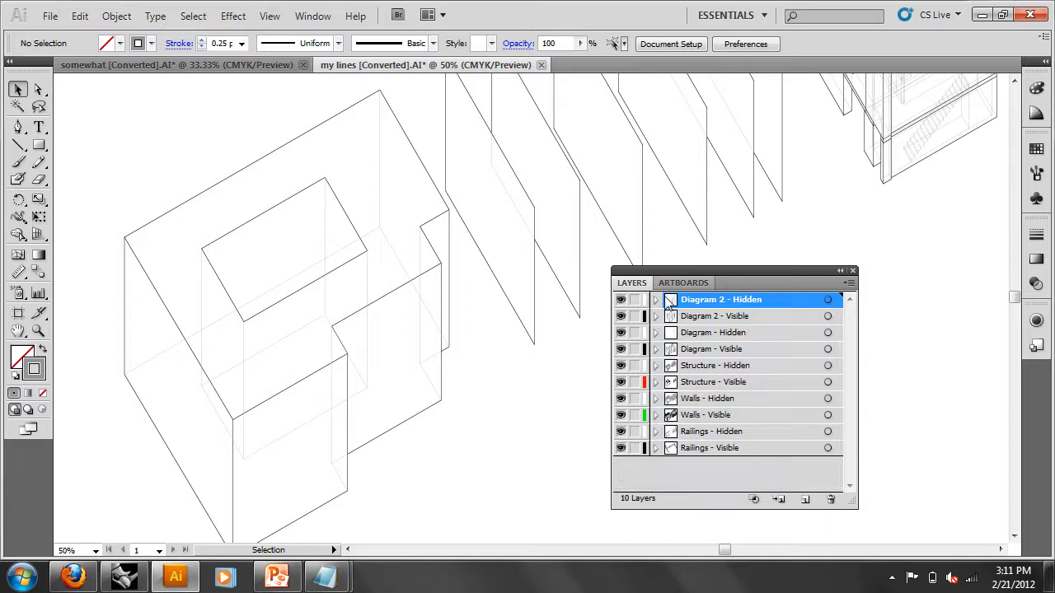
{"action": "left_click", "coordinate": [828, 300]}
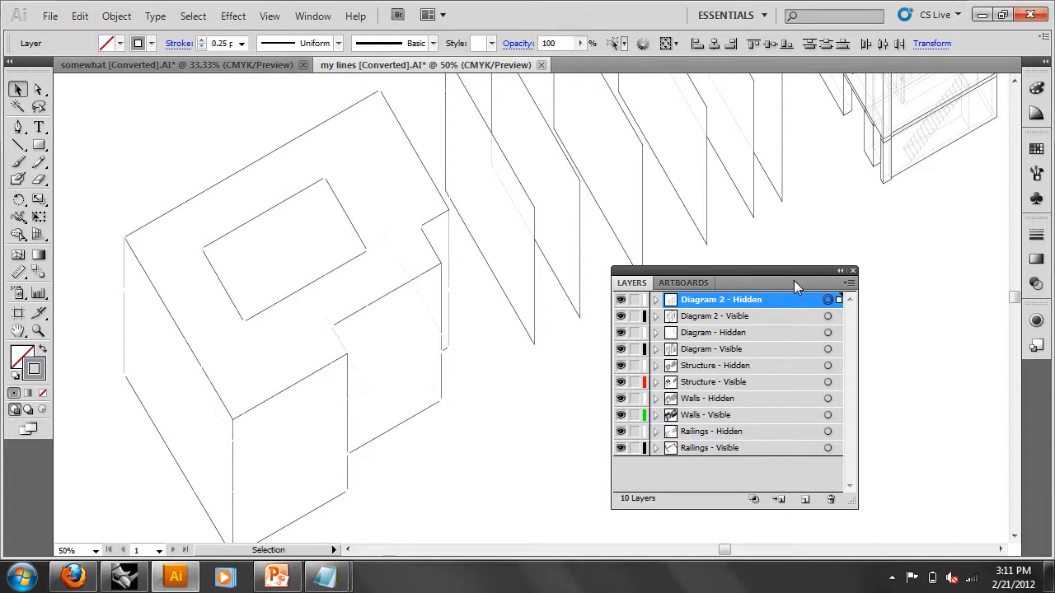
{"action": "left_click", "coordinate": [1036, 236]}
{"action": "left_click", "coordinate": [959, 248]}
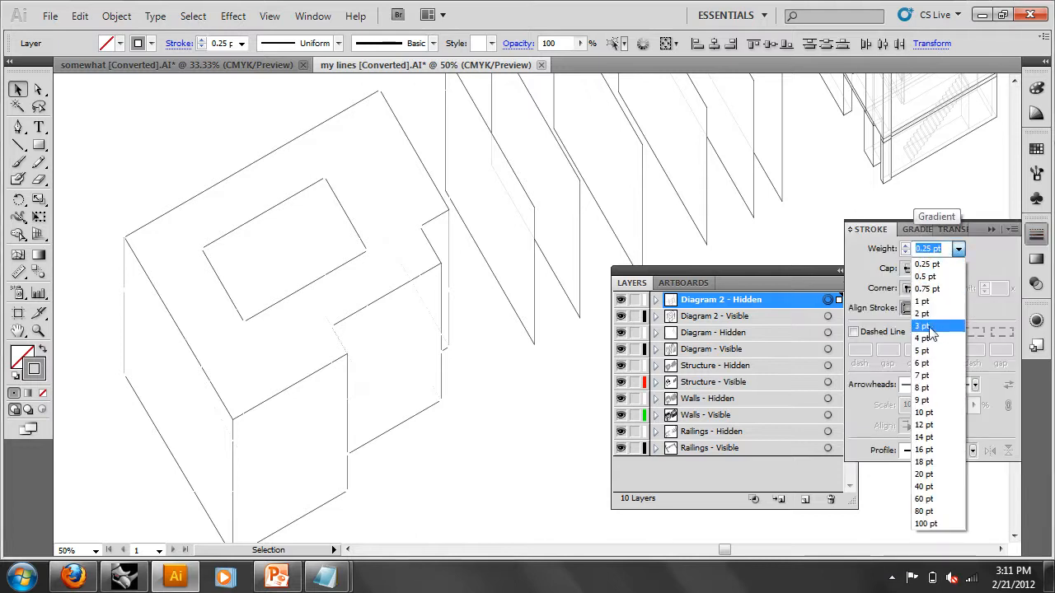
{"action": "left_click", "coordinate": [927, 277]}
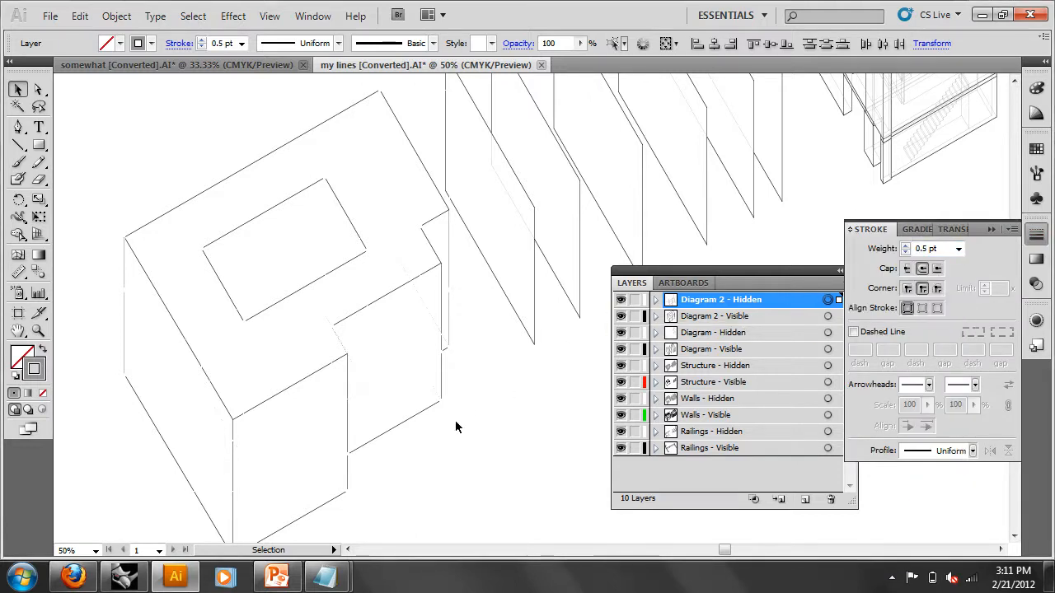
- Select individual hidden lines to check their new 0.5 pt weight
{"action": "left_click", "coordinate": [491, 421]}
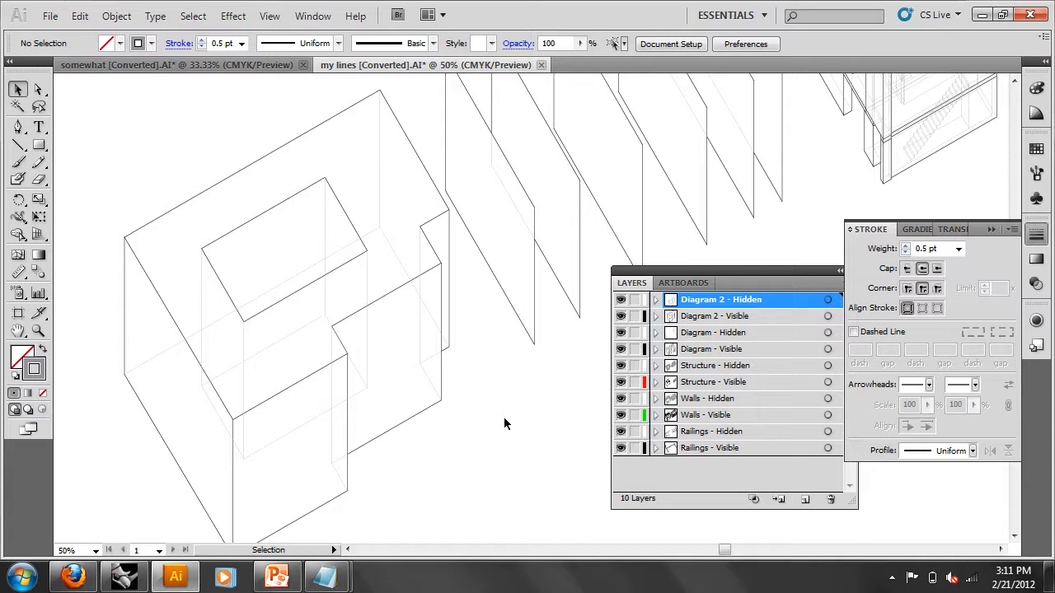
{"action": "left_click", "coordinate": [368, 295]}
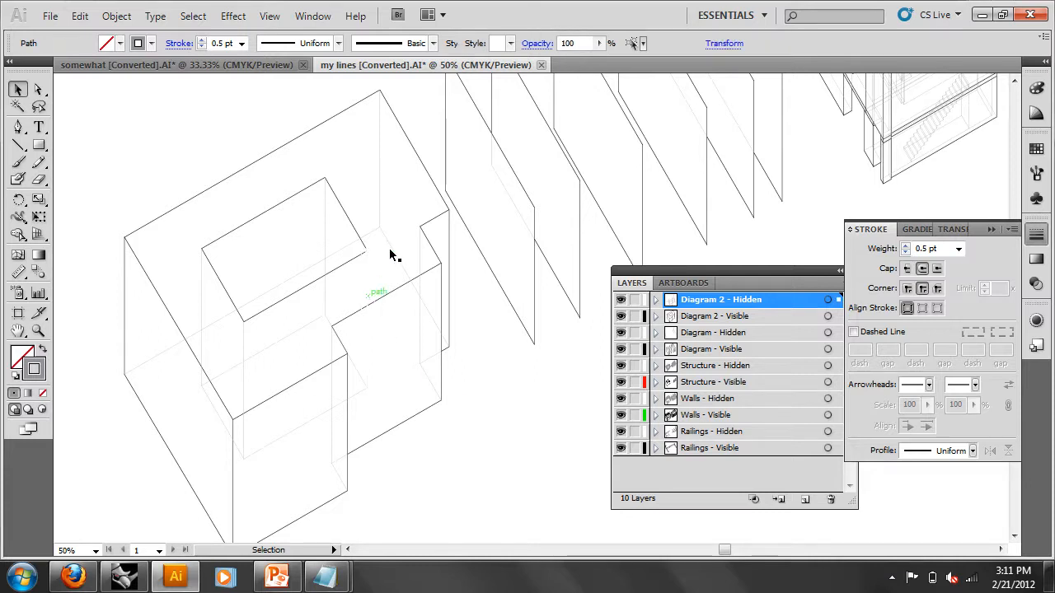
{"action": "left_click", "coordinate": [389, 171]}
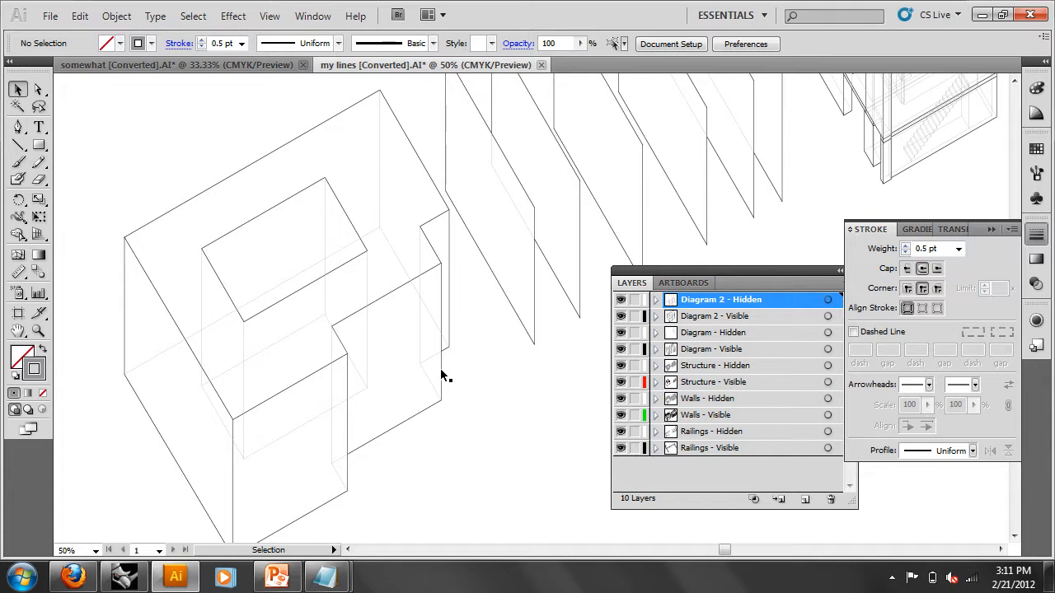
{"action": "left_click", "coordinate": [370, 296]}
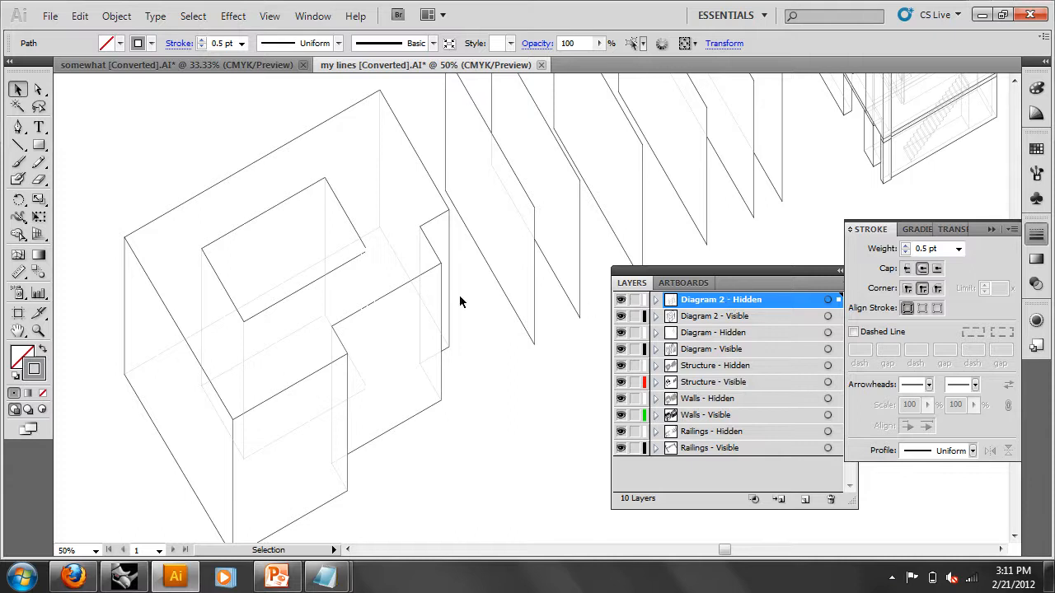
- Select a visible line and the diagonal line to compare stroke weights, then deselect
{"action": "left_click", "coordinate": [417, 282]}
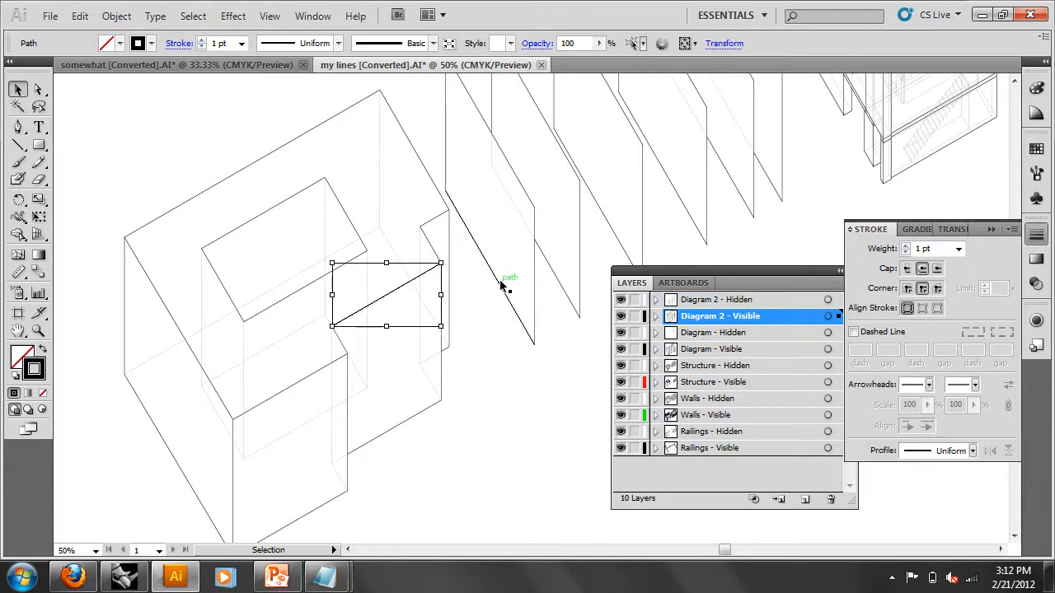
{"action": "left_click", "coordinate": [502, 284]}
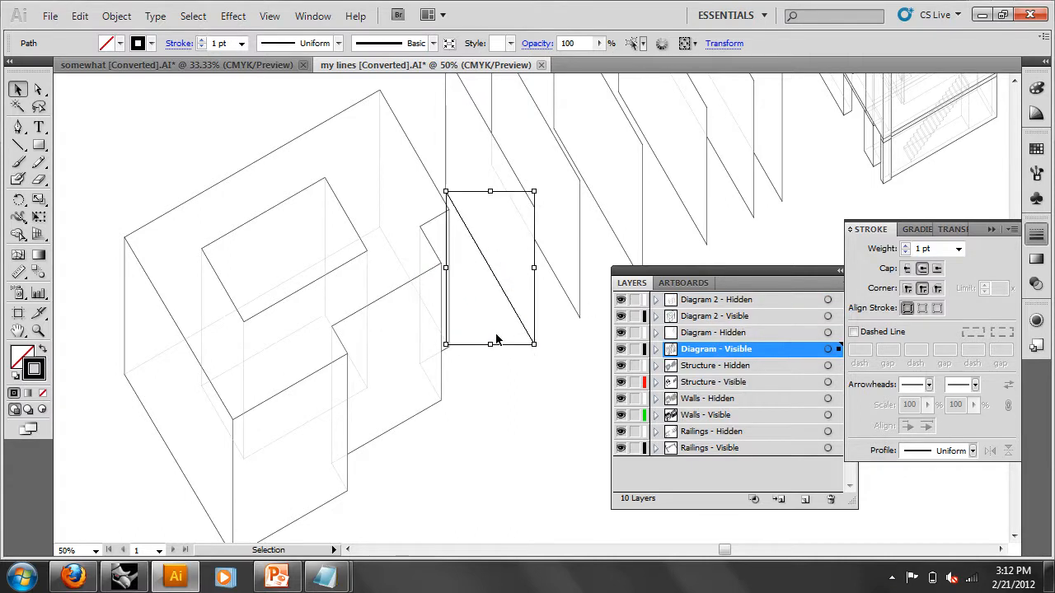
{"action": "left_click", "coordinate": [501, 496]}
- Set the Diagram 2 - Hidden layer colour to Lavender in Layer Options
{"action": "left_click", "coordinate": [705, 303]}
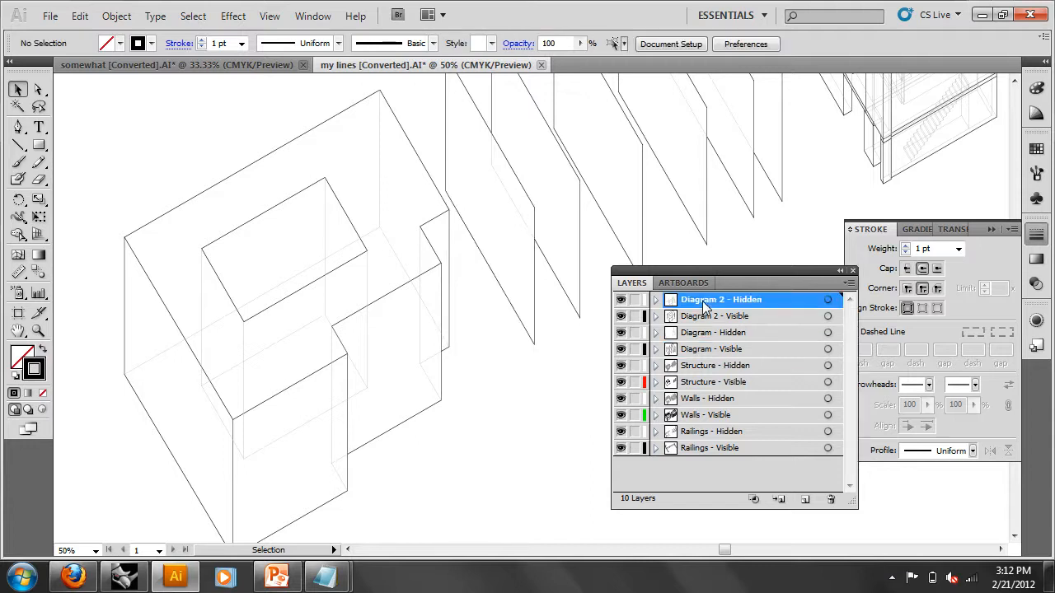
{"action": "double_click", "coordinate": [705, 305]}
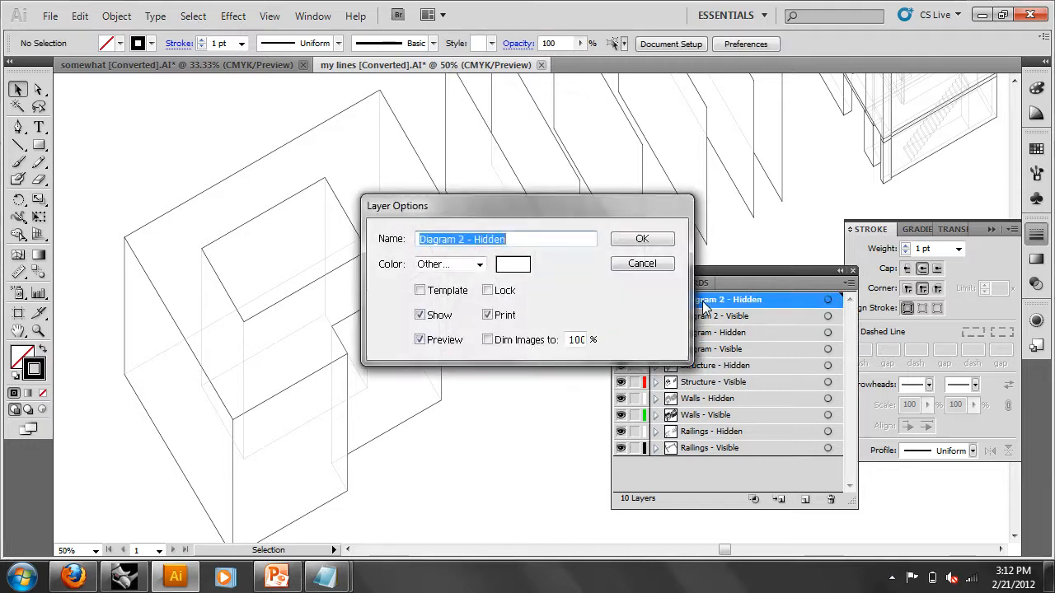
{"action": "left_click", "coordinate": [477, 265]}
{"action": "left_click", "coordinate": [460, 255]}
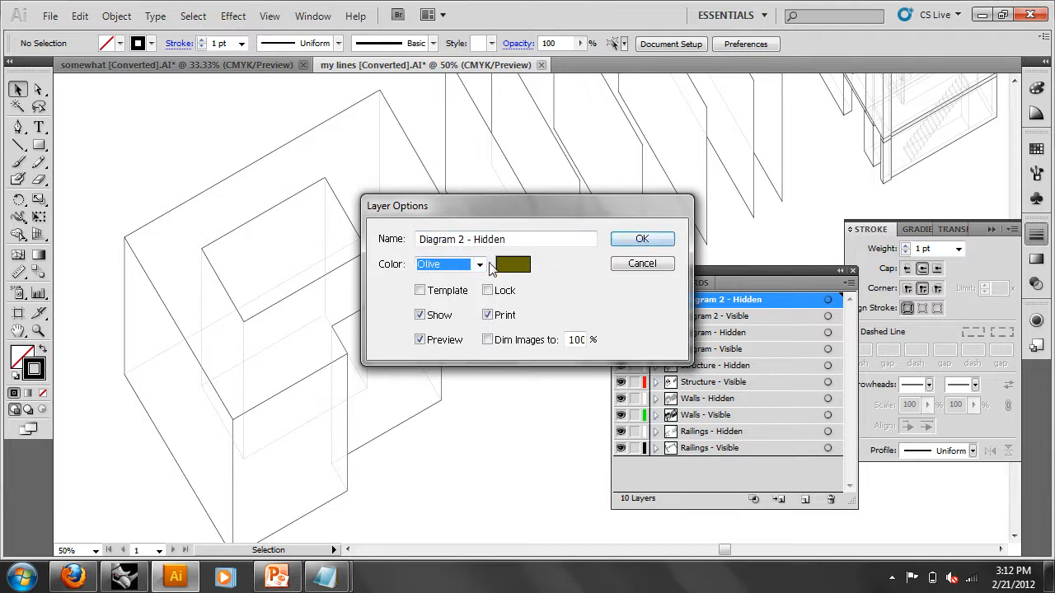
{"action": "left_click", "coordinate": [479, 265]}
{"action": "left_click", "coordinate": [464, 229]}
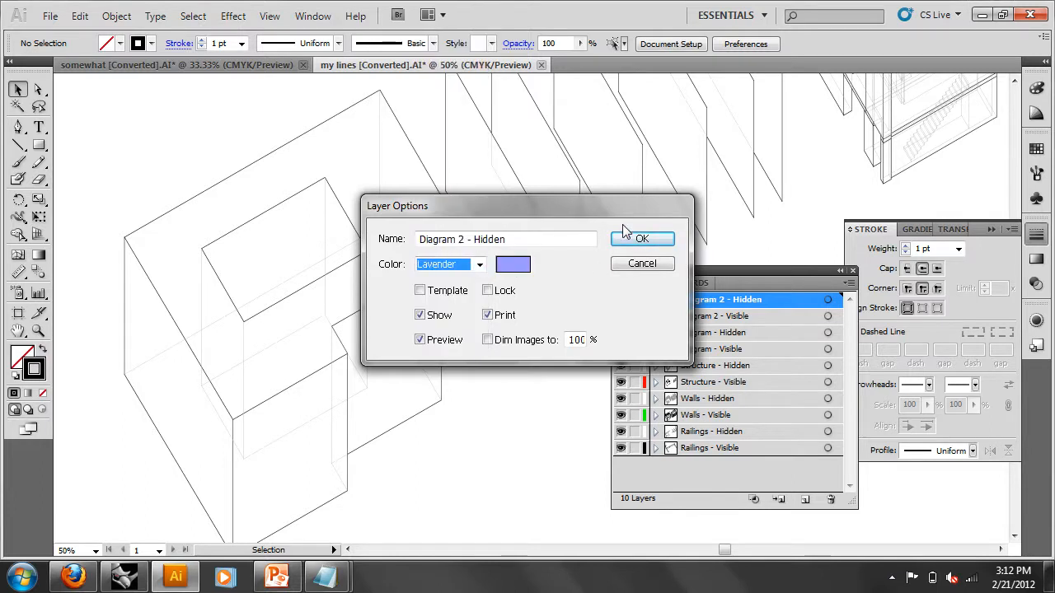
{"action": "left_click", "coordinate": [635, 239]}
{"action": "left_click", "coordinate": [366, 330]}
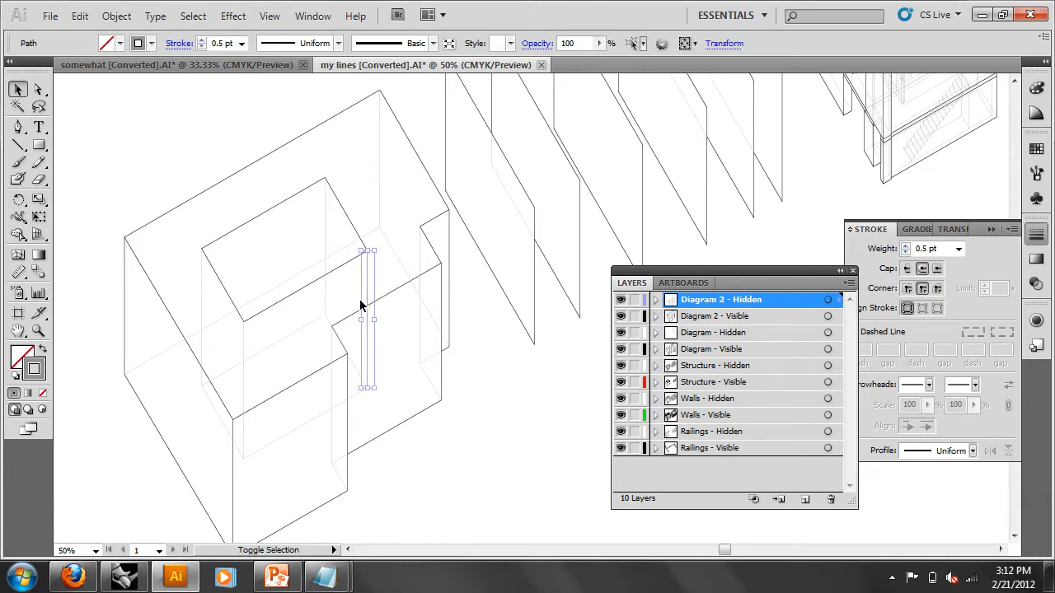
- Add the box's remaining hidden lines to the selection and group them
{"action": "left_click", "coordinate": [326, 301], "text": "shift"}
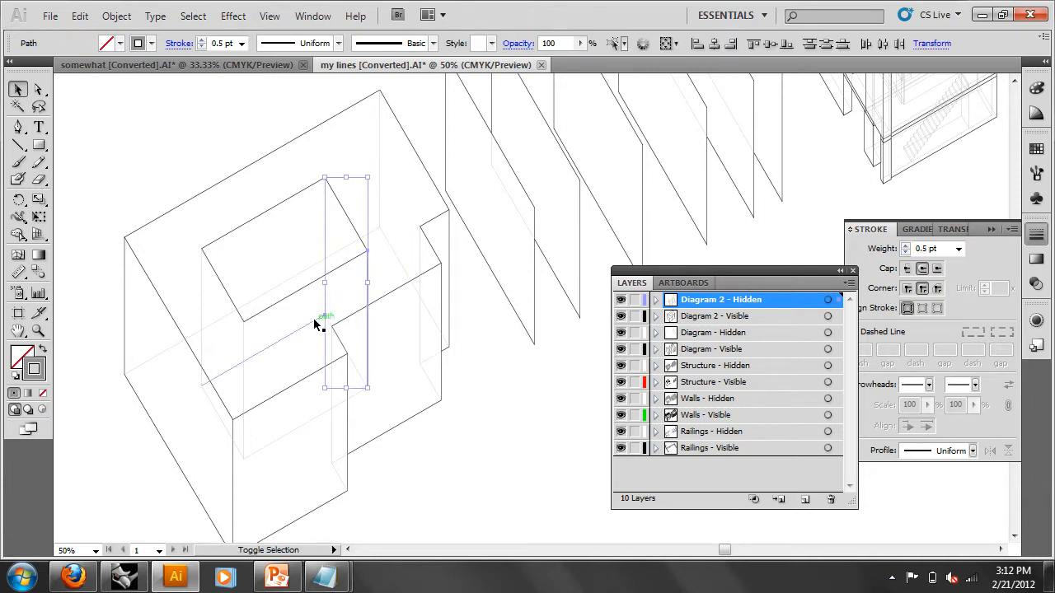
{"action": "left_click", "coordinate": [318, 418], "text": "shift"}
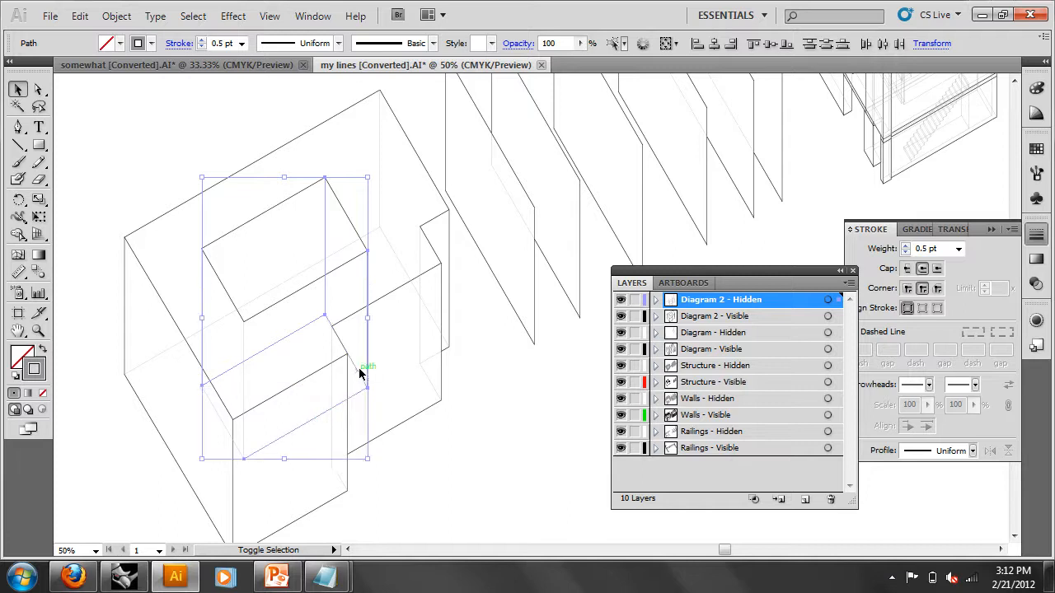
{"action": "left_click", "coordinate": [245, 383], "text": "shift"}
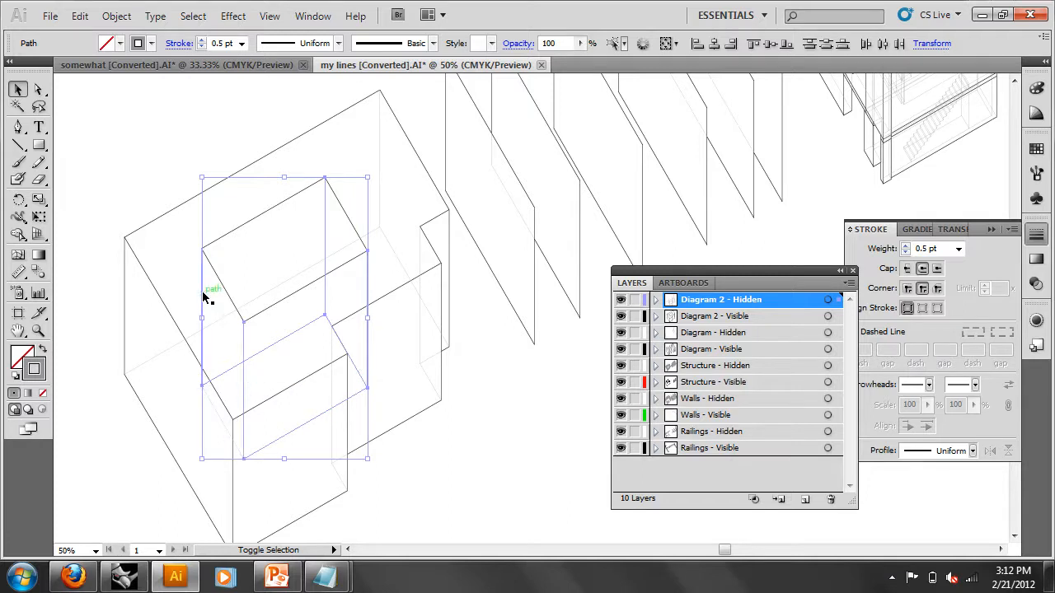
{"action": "left_click", "coordinate": [215, 403], "text": "shift"}
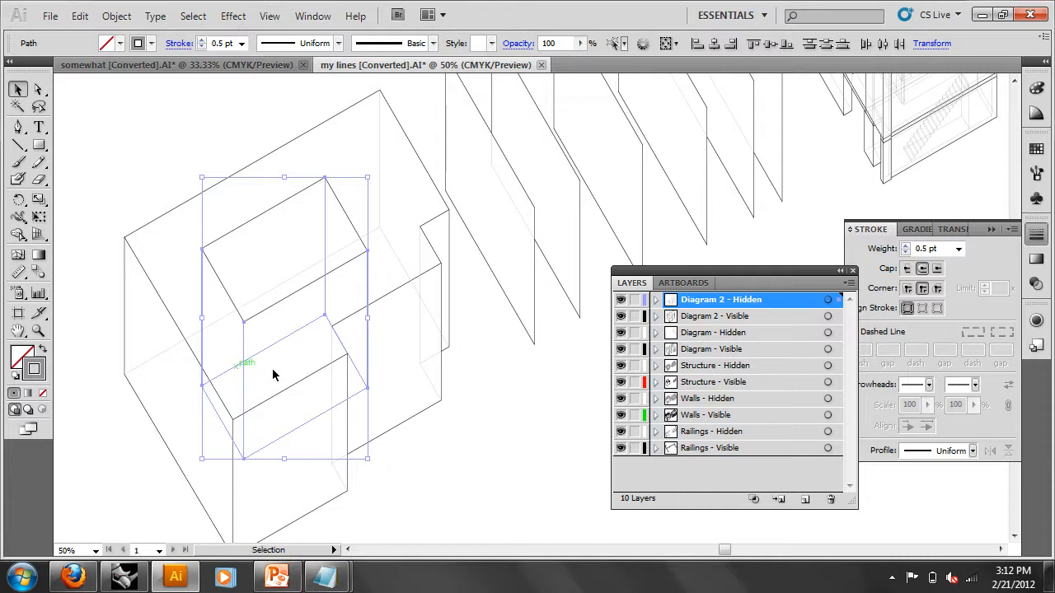
{"action": "left_click", "coordinate": [117, 16]}
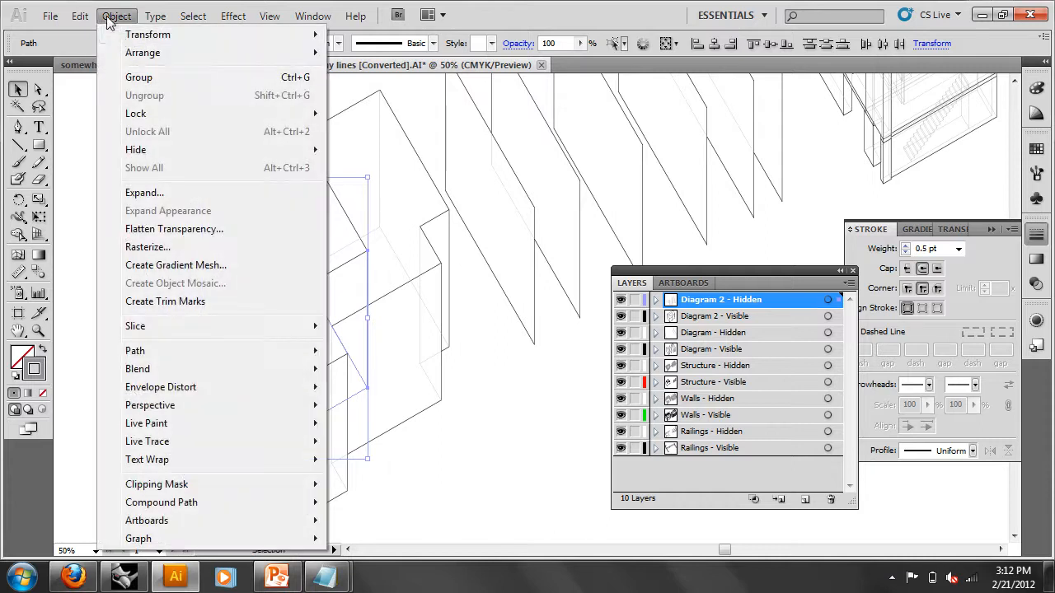
{"action": "left_click", "coordinate": [136, 77]}
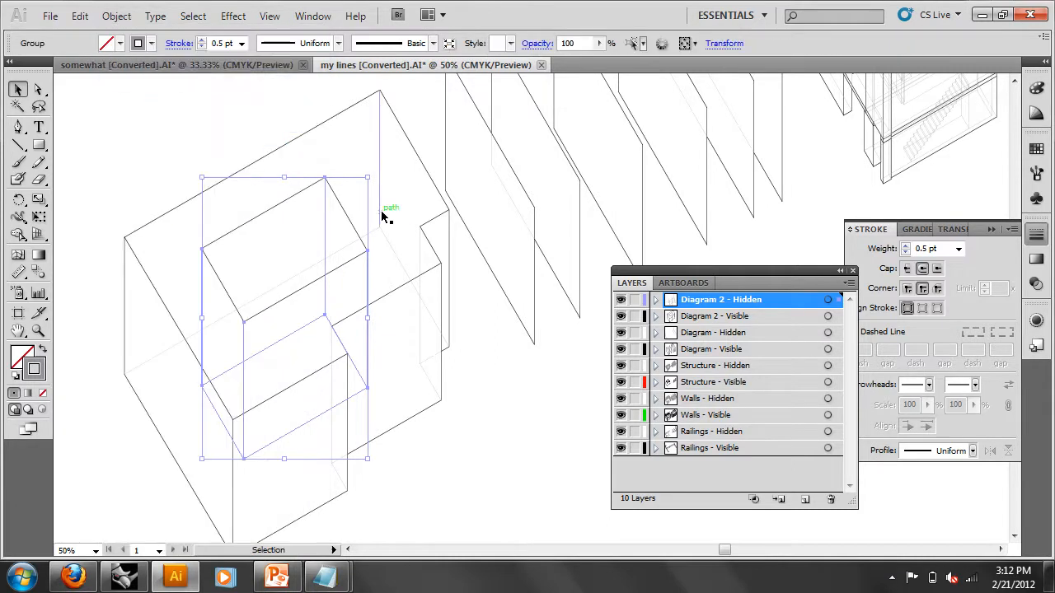
- Make the grouped hidden lines 1 pt dashed strokes with 2 pt dashes
{"action": "left_click", "coordinate": [958, 248]}
{"action": "left_click", "coordinate": [939, 300]}
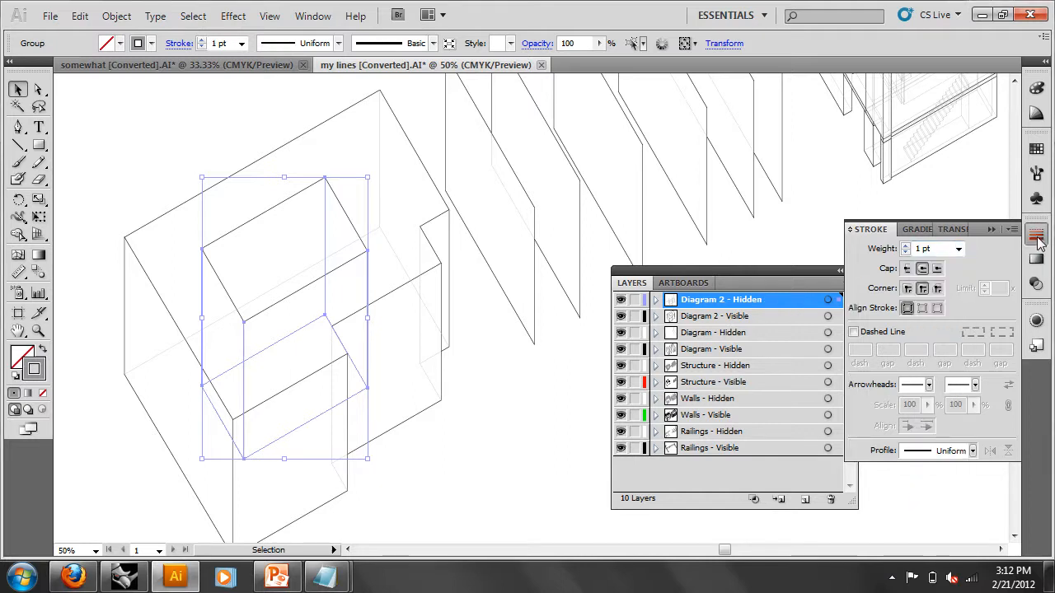
{"action": "left_click", "coordinate": [857, 332]}
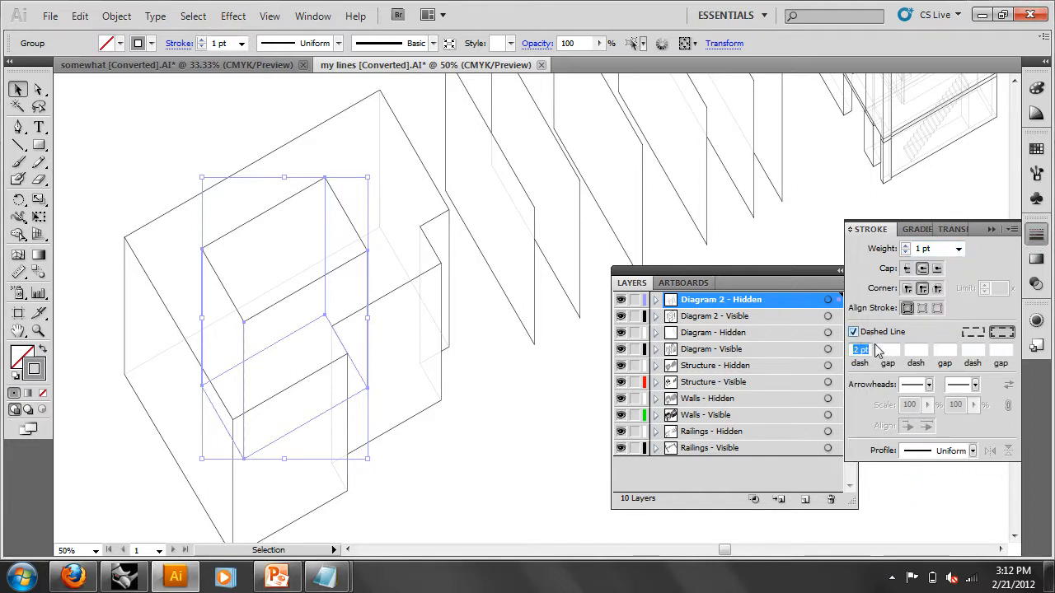
{"action": "left_click", "coordinate": [560, 406]}
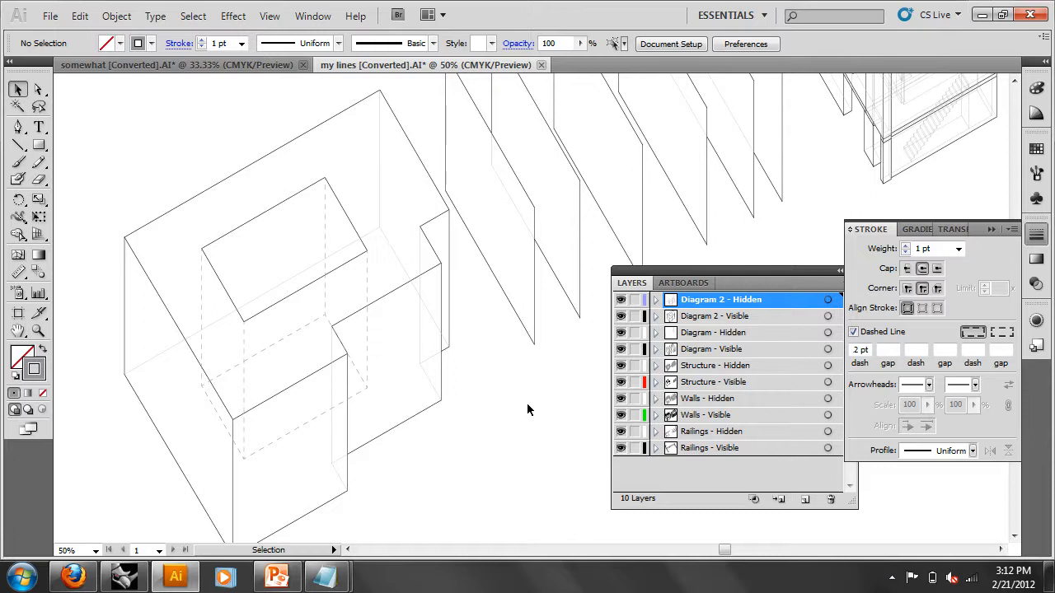
- Hide every layer except the two Diagram 2 layers and zoom to the diagram
{"action": "left_click_drag", "start_coordinate": [626, 339], "coordinate": [620, 452]}
{"action": "scroll", "coordinate": [470, 427], "scroll_direction": "down", "scroll_amount": 1}
{"action": "scroll", "coordinate": [470, 427], "scroll_direction": "down", "scroll_amount": 1}
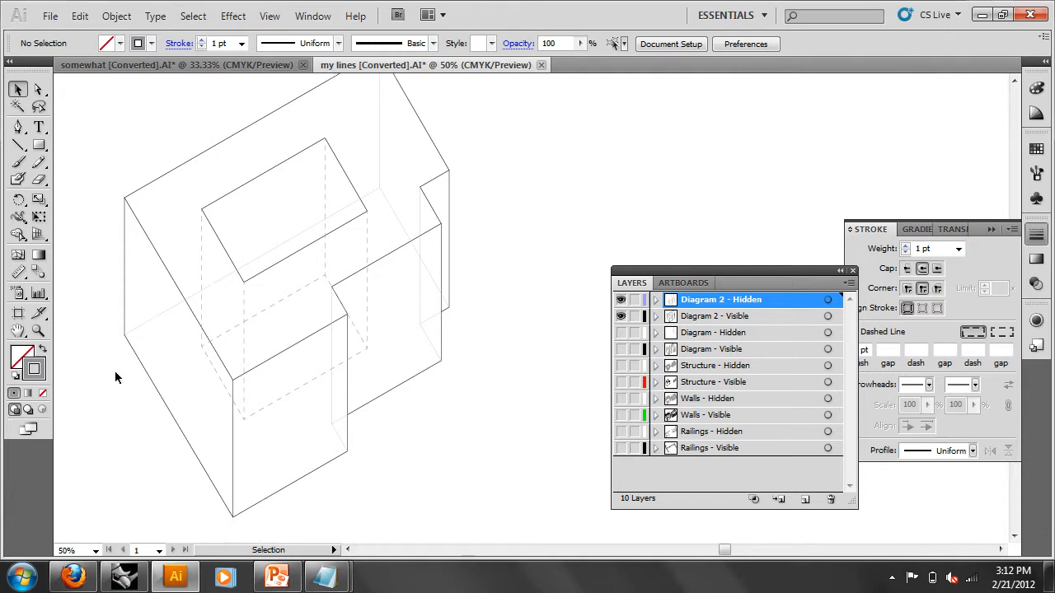
{"action": "left_click", "coordinate": [39, 331]}
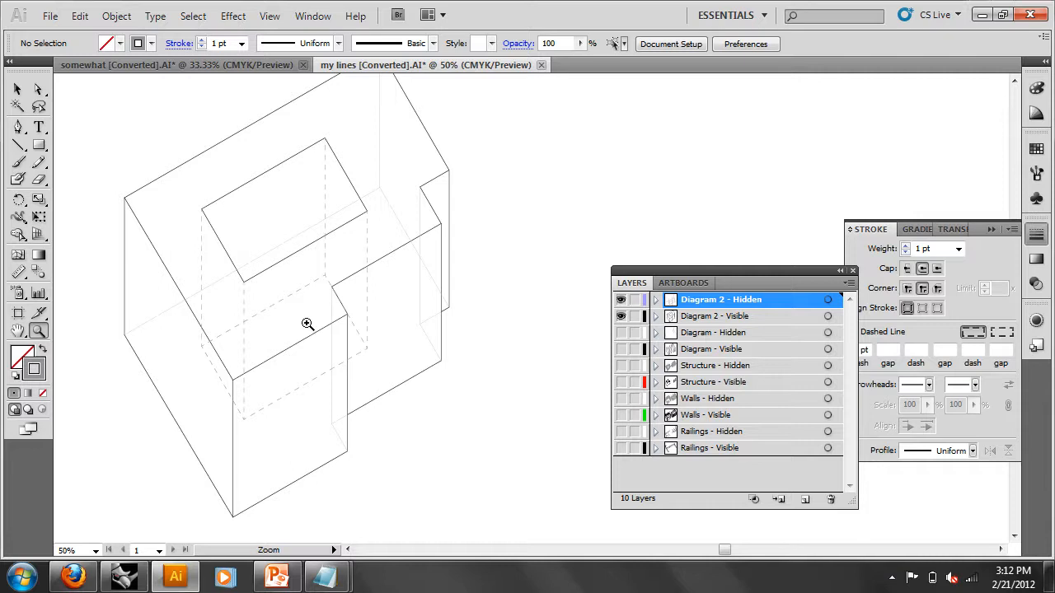
{"action": "key", "text": "super"}
{"action": "key", "text": "super"}
{"action": "left_click", "coordinate": [369, 332]}
{"action": "left_click", "coordinate": [368, 332], "text": "alt"}
{"action": "left_click", "coordinate": [377, 330], "text": "alt"}
- Frame the building block centred in view and show Diagram 2 - Hidden again
{"action": "mouse_move", "coordinate": [521, 308]}
{"action": "left_mouse_down"}
{"action": "mouse_move", "coordinate": [289, 350]}
{"action": "mouse_move", "coordinate": [283, 389]}
{"action": "left_mouse_up"}
{"action": "left_click_drag", "start_coordinate": [564, 509], "coordinate": [234, 158]}
{"action": "key", "text": "space"}
{"action": "left_click_drag", "start_coordinate": [525, 236], "coordinate": [338, 224]}
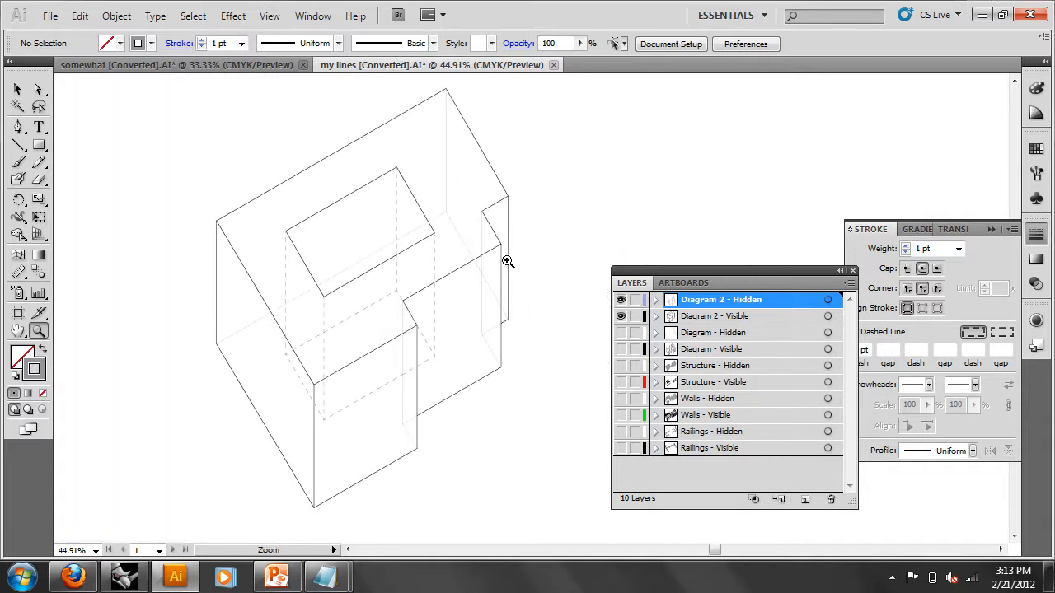
{"action": "left_click", "coordinate": [621, 300]}
- Add Layer 11, lock Diagram 2 - Hidden, and set a 2 pt black stroke for Pen drawing
{"action": "left_click", "coordinate": [805, 500]}
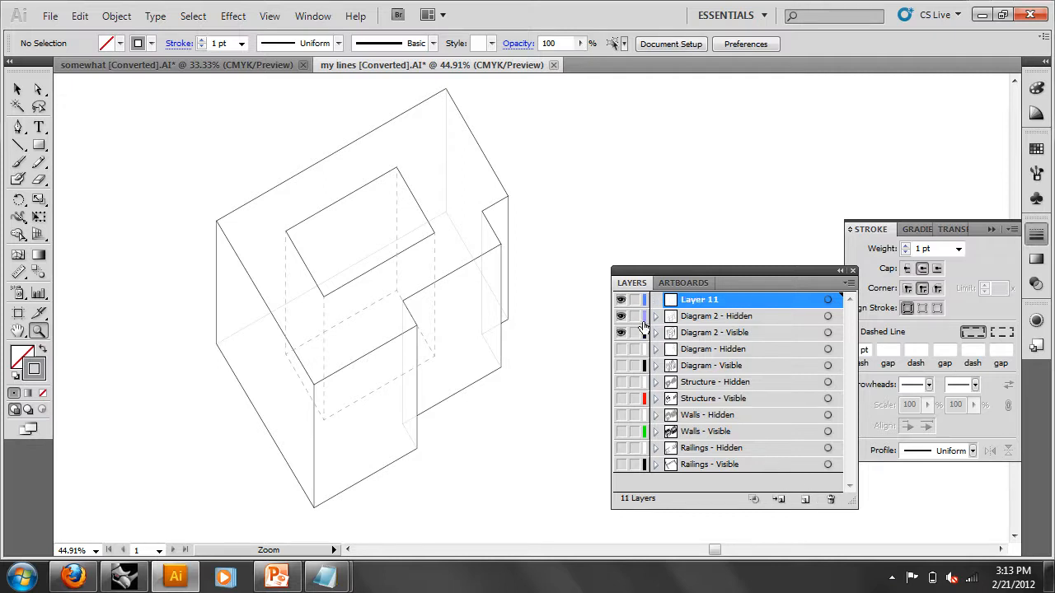
{"action": "left_click", "coordinate": [635, 316]}
{"action": "left_click", "coordinate": [20, 130]}
{"action": "left_click", "coordinate": [42, 373]}
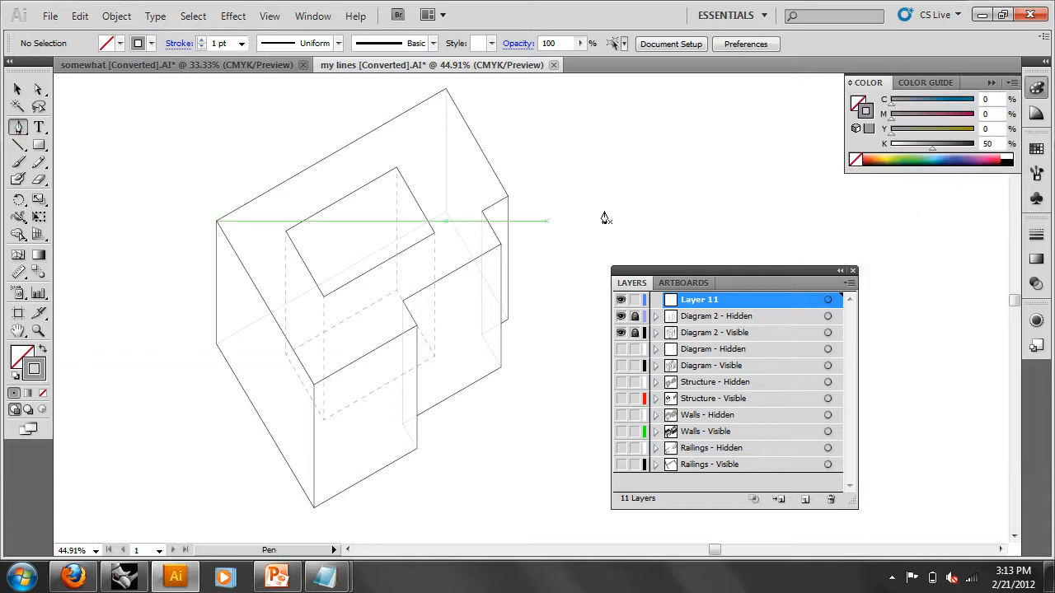
{"action": "left_click", "coordinate": [1037, 234]}
{"action": "left_click", "coordinate": [958, 248]}
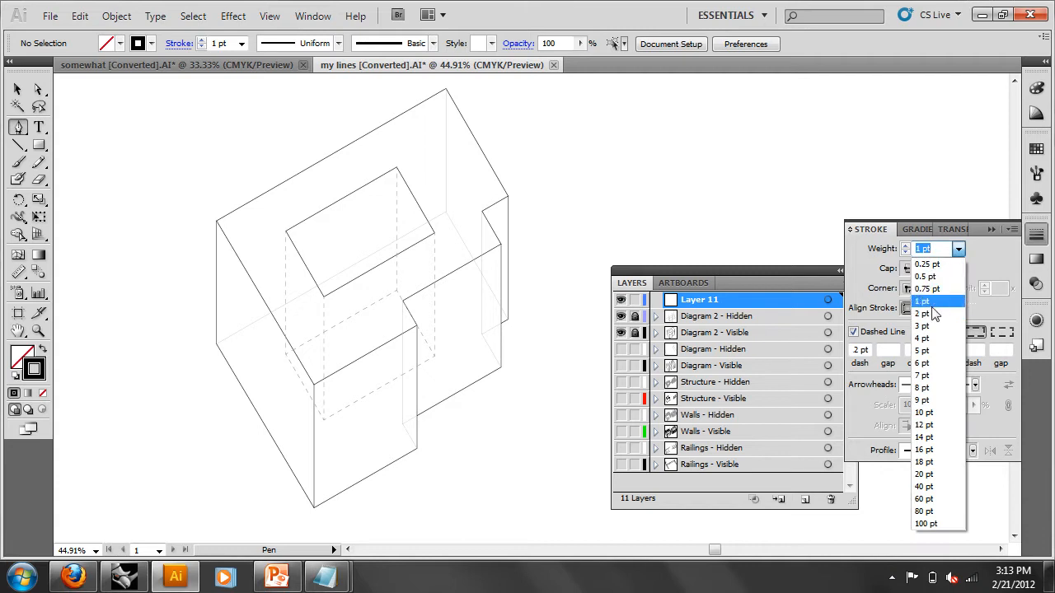
{"action": "left_click", "coordinate": [939, 328]}
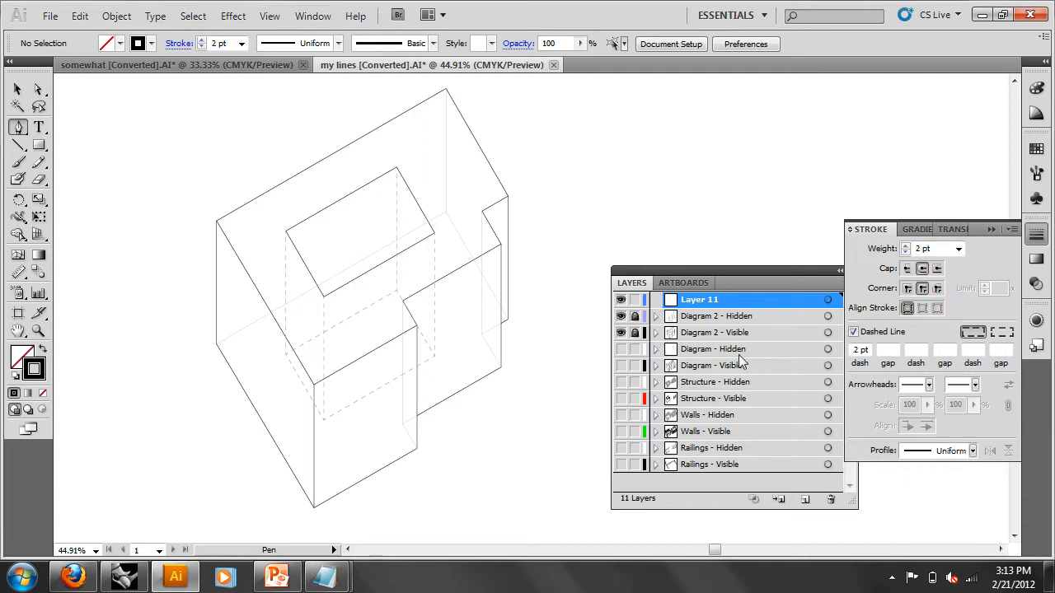
- Trace the building block's outer silhouette as a closed Pen path on Layer 11
{"action": "left_click", "coordinate": [314, 505]}
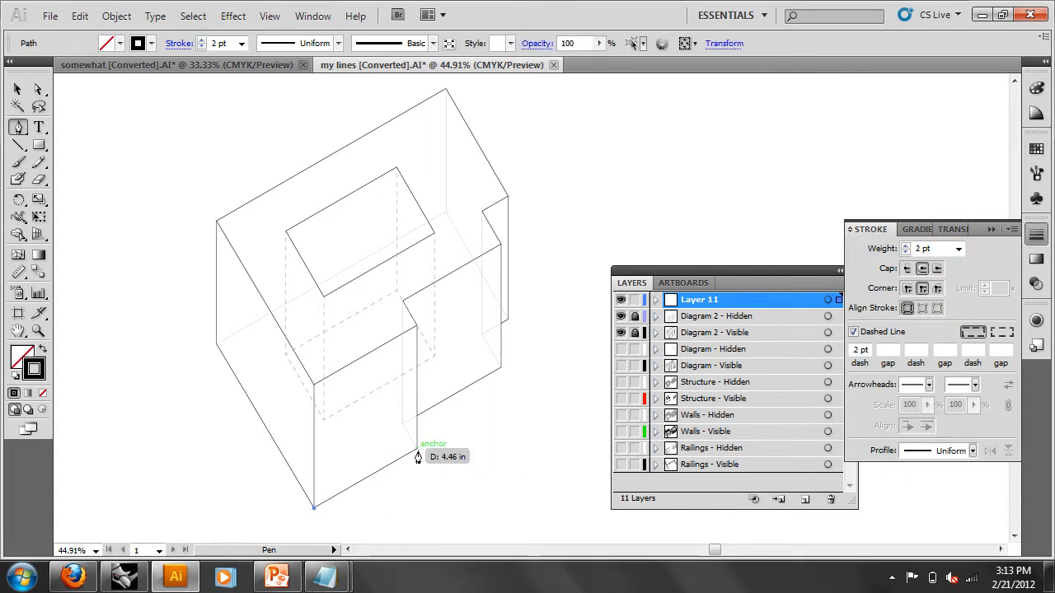
{"action": "left_click", "coordinate": [417, 449]}
{"action": "left_click", "coordinate": [417, 417]}
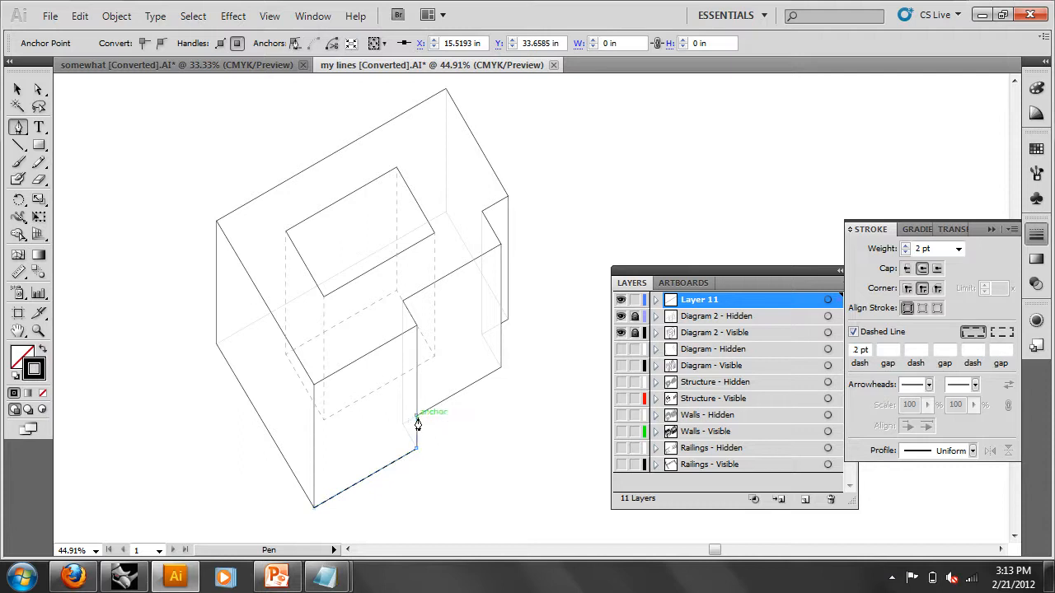
{"action": "left_click", "coordinate": [501, 367]}
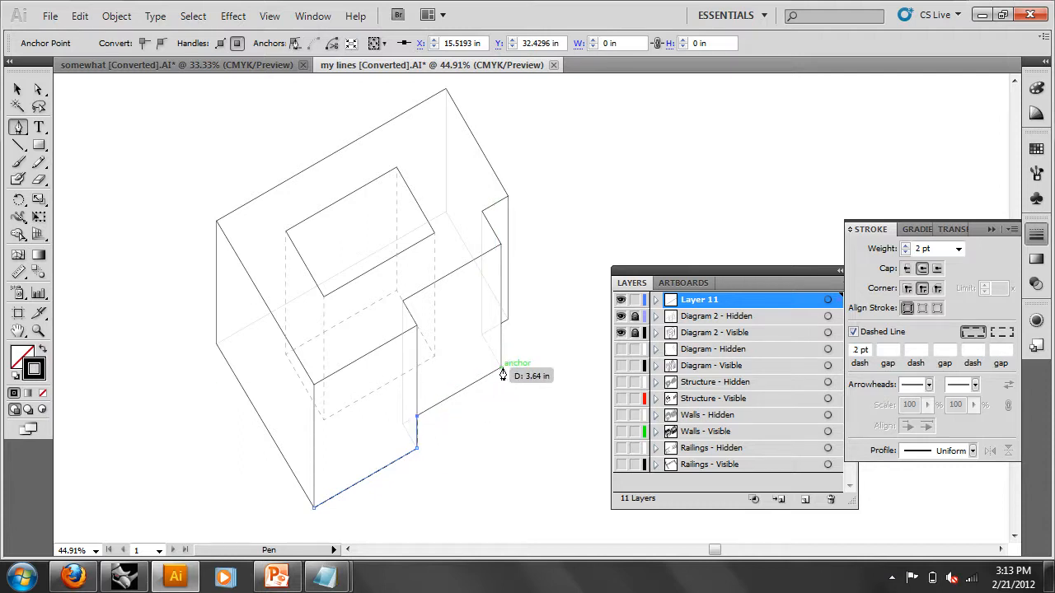
{"action": "left_click", "coordinate": [501, 323]}
{"action": "left_click", "coordinate": [508, 320]}
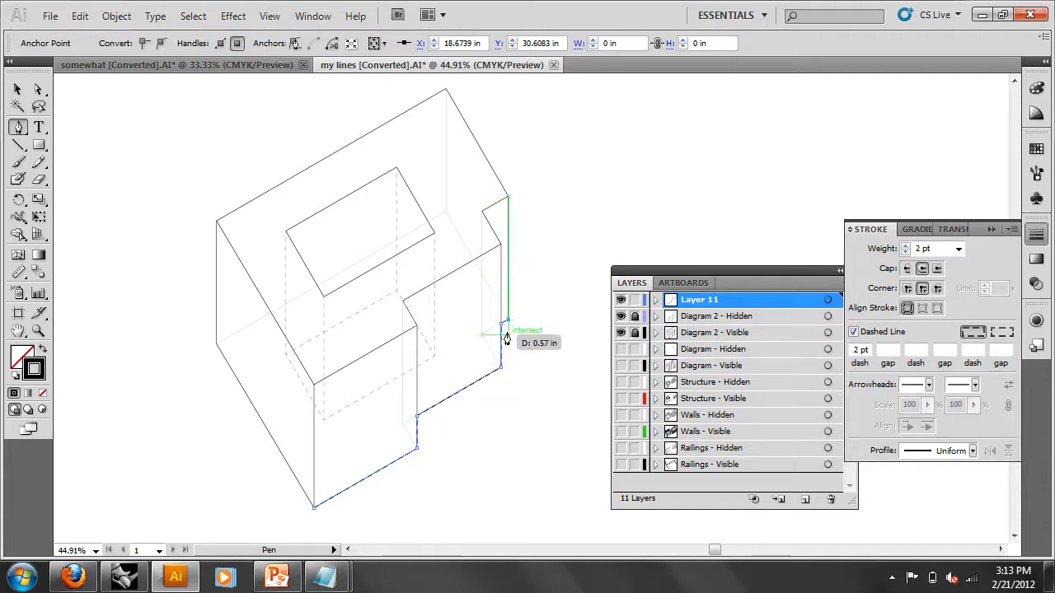
{"action": "left_click", "coordinate": [508, 197]}
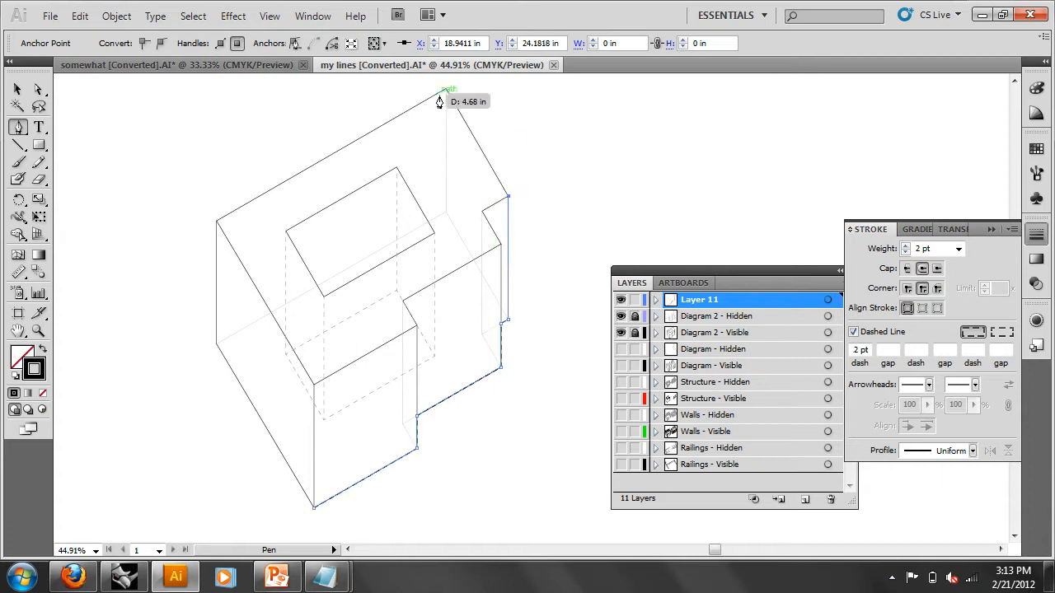
{"action": "left_click", "coordinate": [446, 88]}
{"action": "left_click", "coordinate": [217, 222]}
{"action": "left_click", "coordinate": [216, 344]}
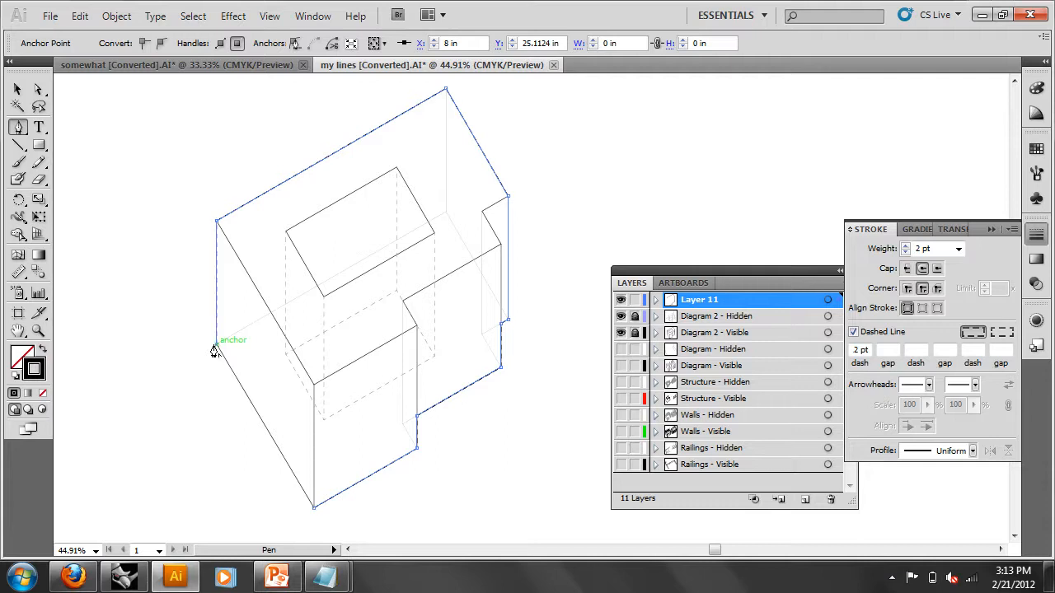
{"action": "left_click", "coordinate": [313, 507]}
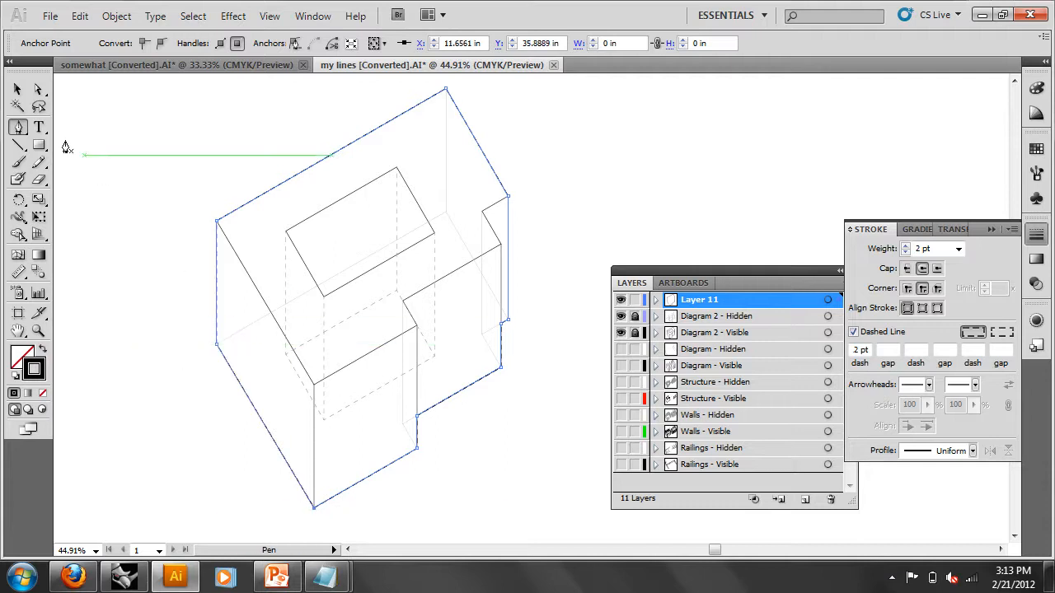
{"action": "left_click", "coordinate": [17, 89]}
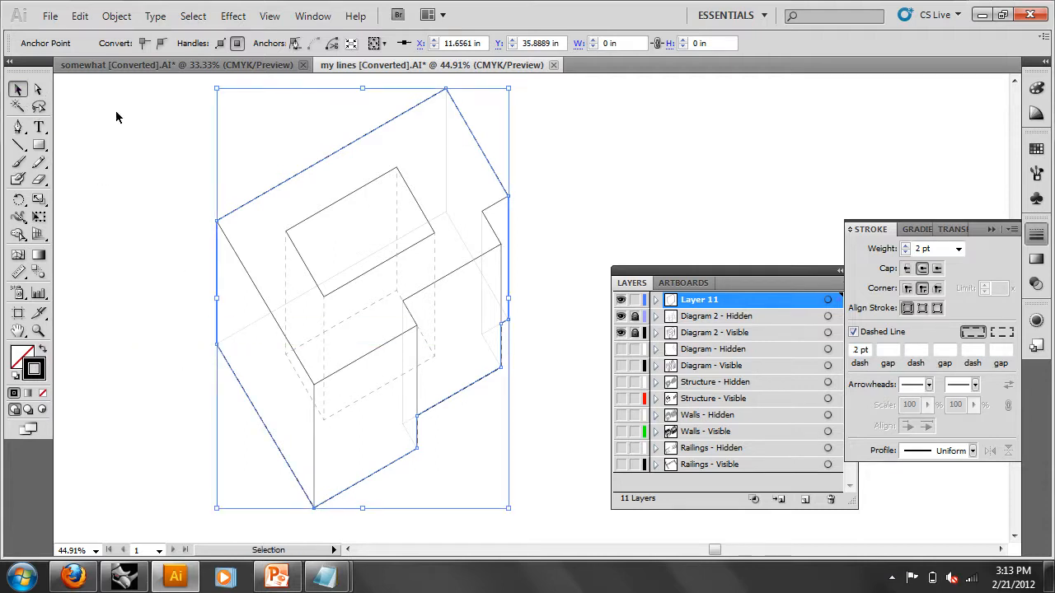
- Thicken the silhouette outline to 4 pt and make it a solid line
{"action": "left_click", "coordinate": [958, 248]}
{"action": "left_click", "coordinate": [948, 329]}
{"action": "left_click", "coordinate": [959, 248]}
{"action": "left_click", "coordinate": [951, 335]}
{"action": "left_click", "coordinate": [771, 204]}
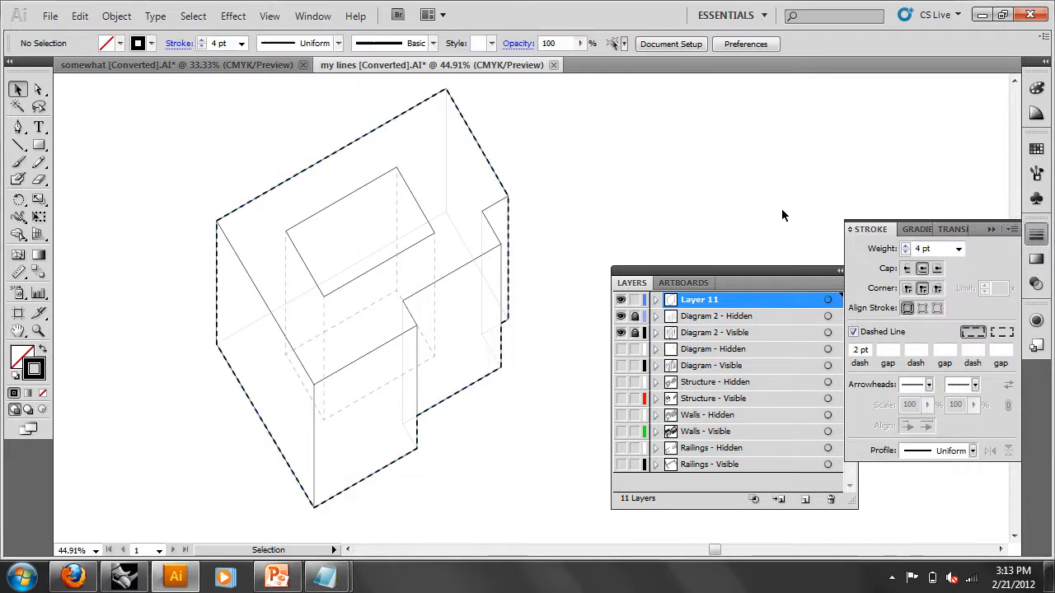
{"action": "left_click", "coordinate": [459, 394]}
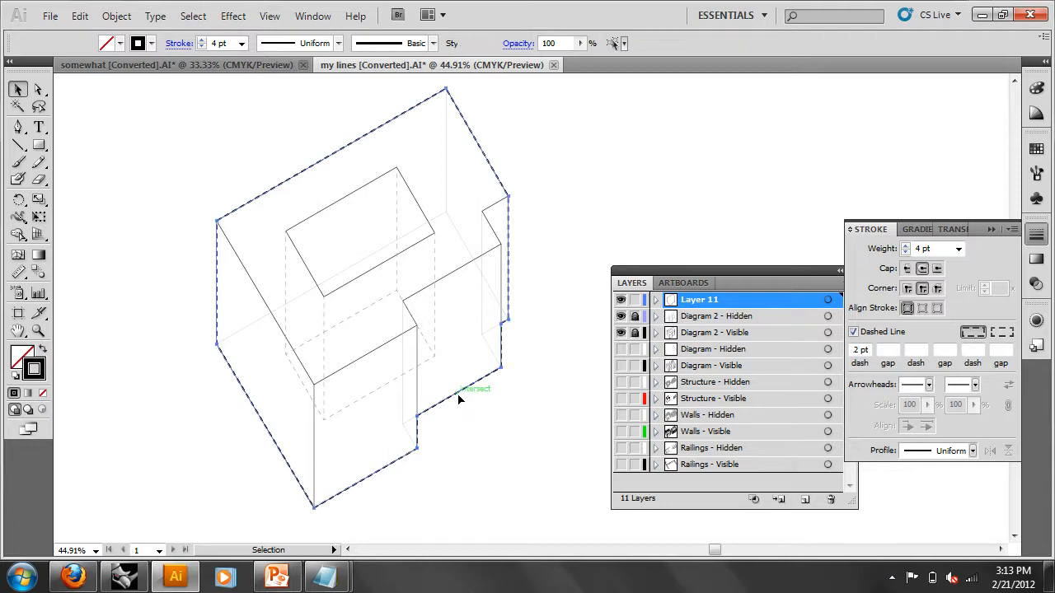
{"action": "left_click", "coordinate": [853, 332]}
{"action": "left_click", "coordinate": [657, 218]}
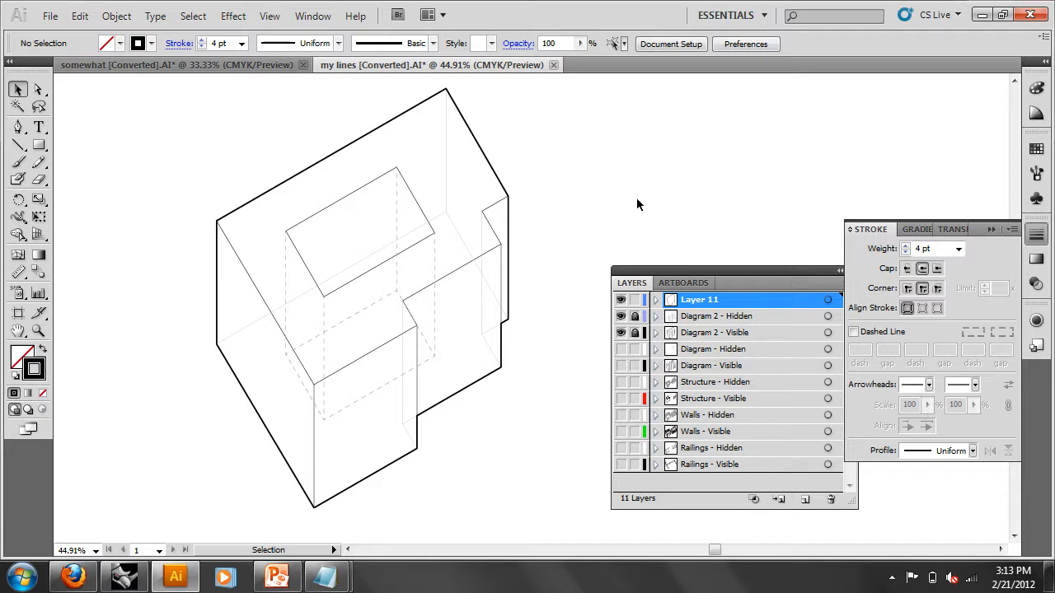
- Hide Layer 11 and Diagram 2 - Hidden, and unlock Diagram 2 - Visible
{"action": "left_click", "coordinate": [621, 299]}
{"action": "left_click", "coordinate": [634, 317]}
{"action": "left_click", "coordinate": [621, 317]}
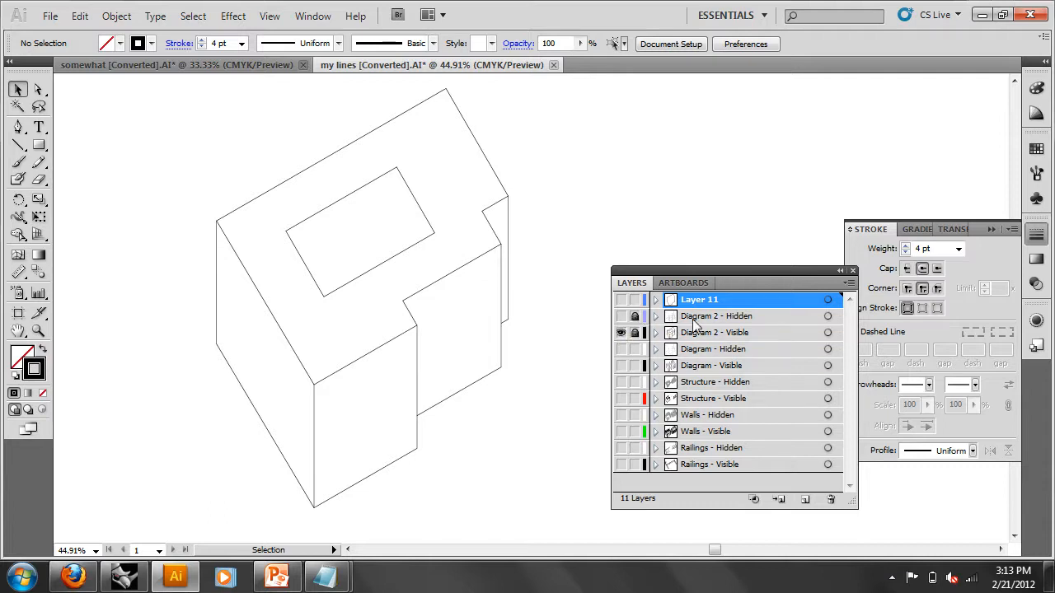
{"action": "left_click", "coordinate": [635, 333]}
{"action": "left_click", "coordinate": [655, 333]}
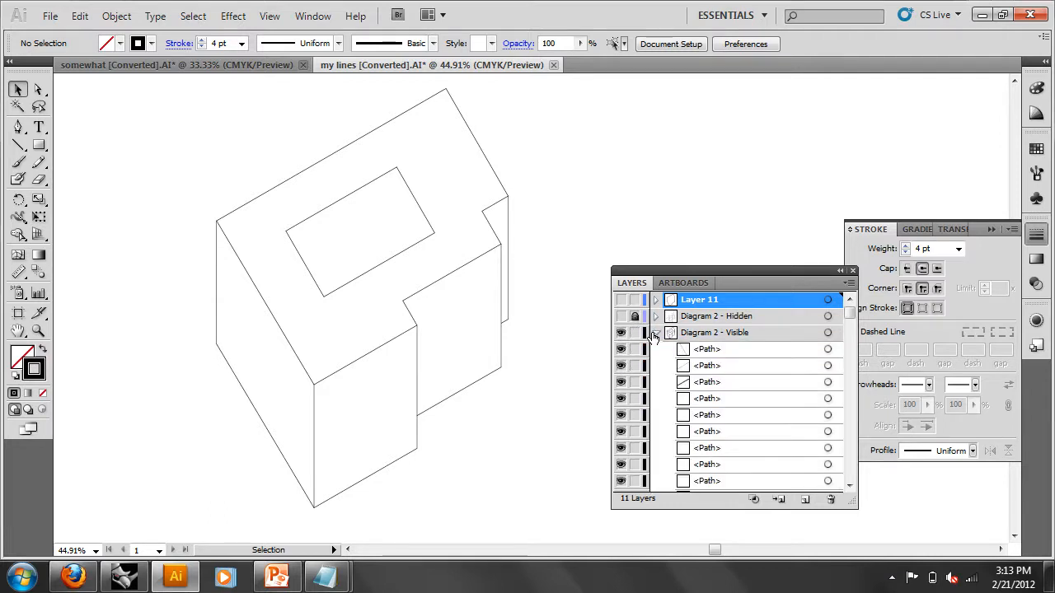
{"action": "left_click", "coordinate": [655, 333]}
- Marquee-select all the visible linework and choose the Live Paint Bucket
{"action": "mouse_move", "coordinate": [532, 522]}
{"action": "left_mouse_down"}
{"action": "mouse_move", "coordinate": [348, 366]}
{"action": "mouse_move", "coordinate": [166, 127]}
{"action": "mouse_move", "coordinate": [163, 90]}
{"action": "left_mouse_up"}
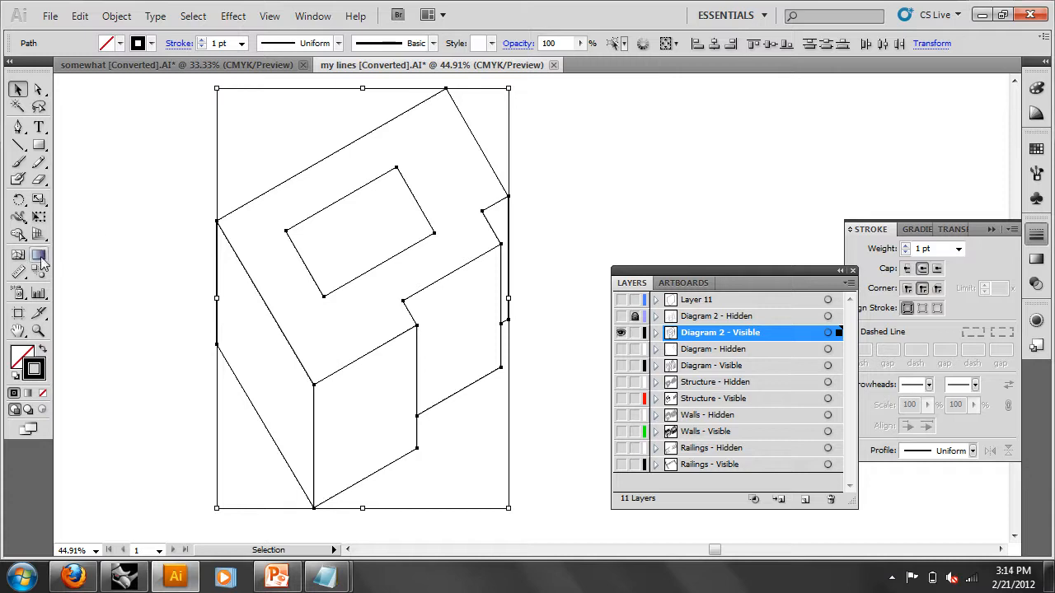
{"action": "left_click", "coordinate": [18, 235]}
{"action": "left_click_drag", "start_coordinate": [20, 239], "coordinate": [52, 257]}
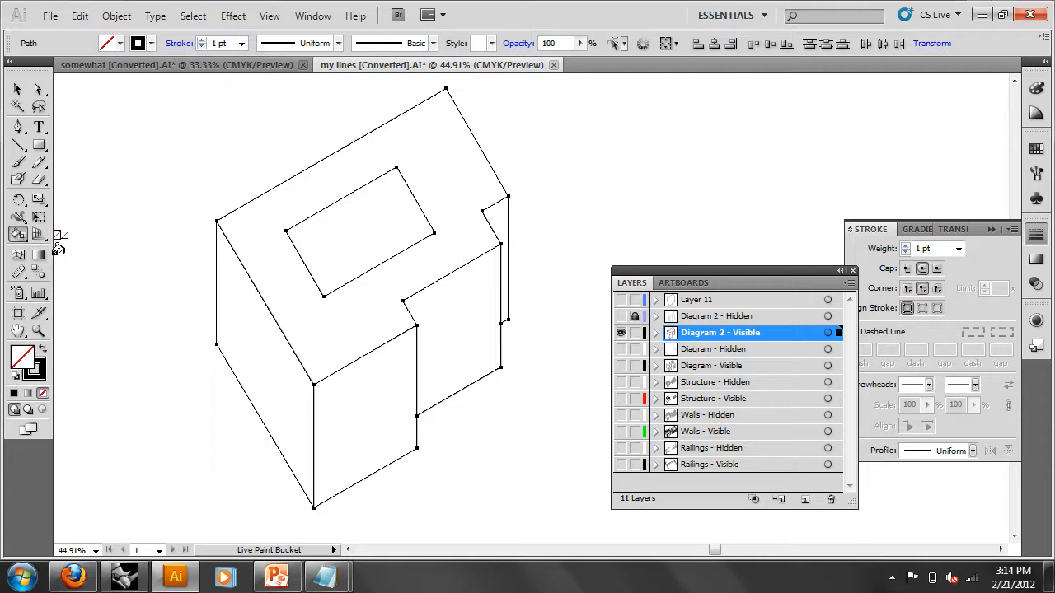
- Switch between the Color and Swatches panels to show the colour swatches
{"action": "left_click", "coordinate": [1037, 149]}
{"action": "left_click", "coordinate": [23, 363]}
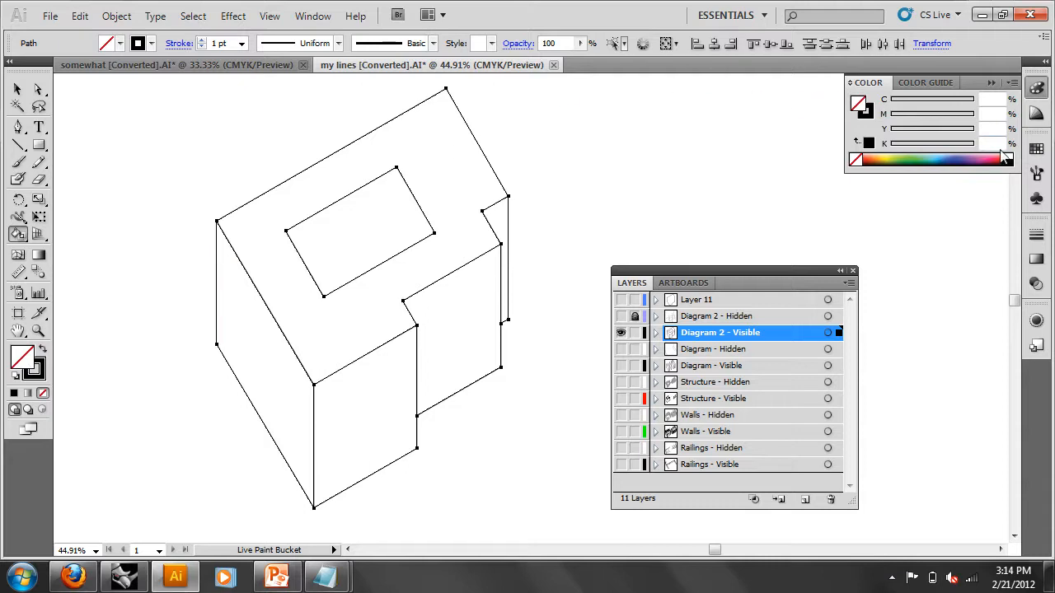
{"action": "left_click", "coordinate": [1037, 148]}
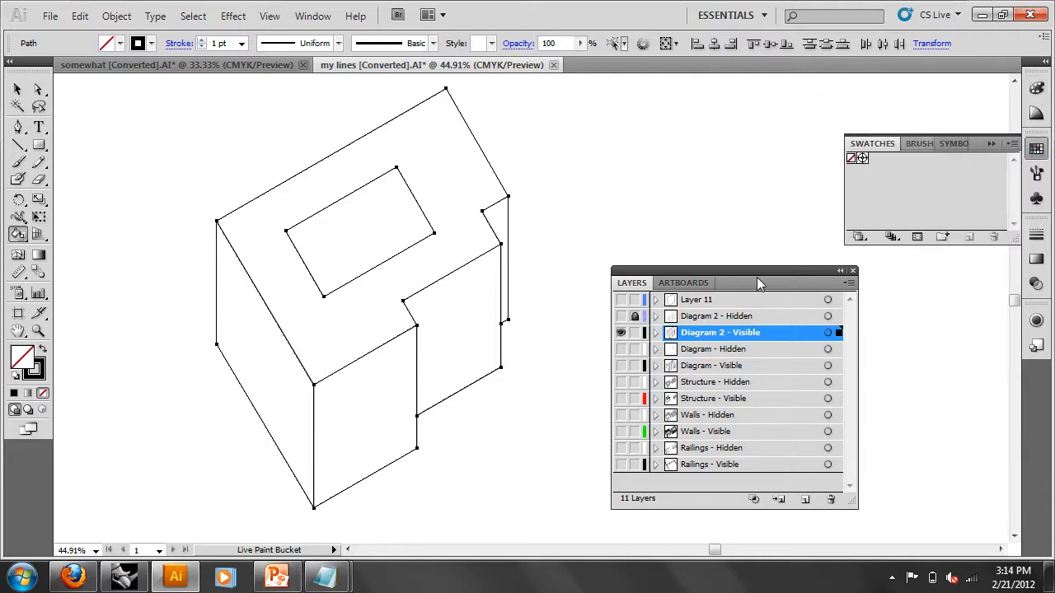
{"action": "left_click", "coordinate": [330, 16]}
{"action": "left_click", "coordinate": [330, 17]}
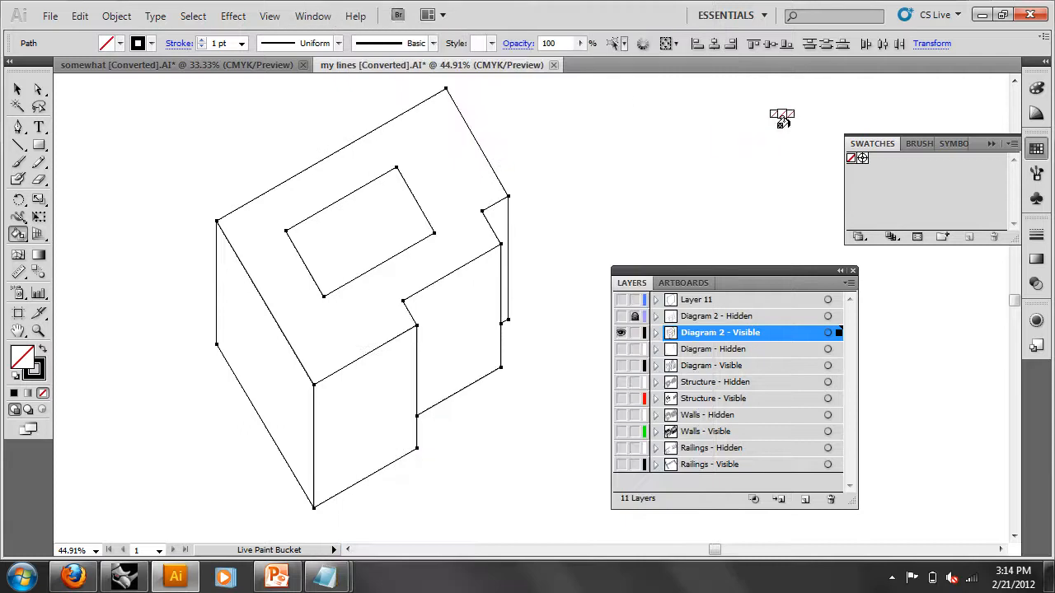
- Open the Basic CMYK swatch library, move it aside, and make the linework a Live Paint group
{"action": "left_click", "coordinate": [1014, 143]}
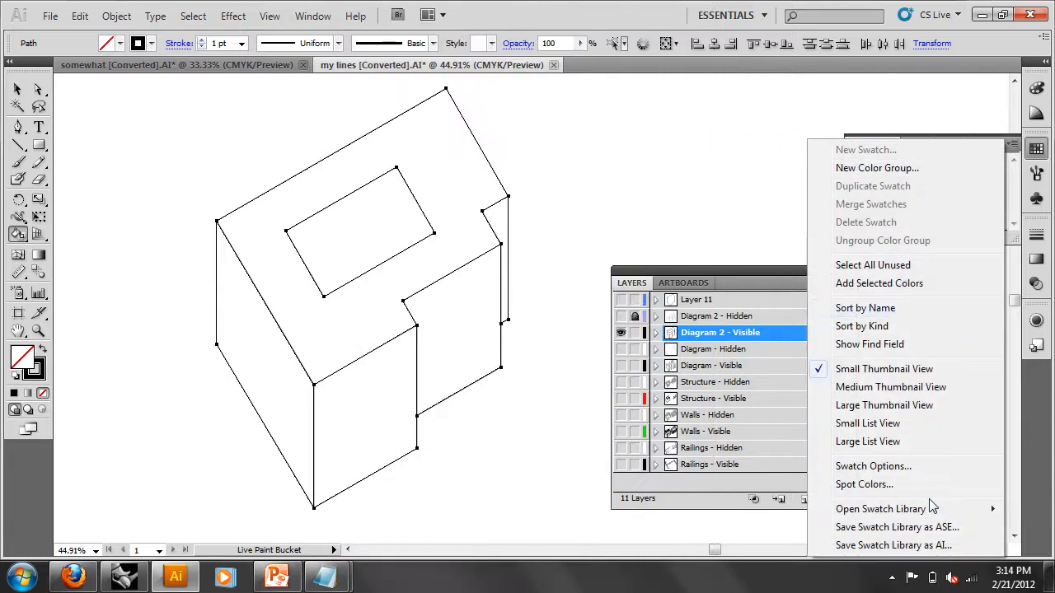
{"action": "mouse_move", "coordinate": [927, 509]}
{"action": "mouse_move", "coordinate": [698, 201]}
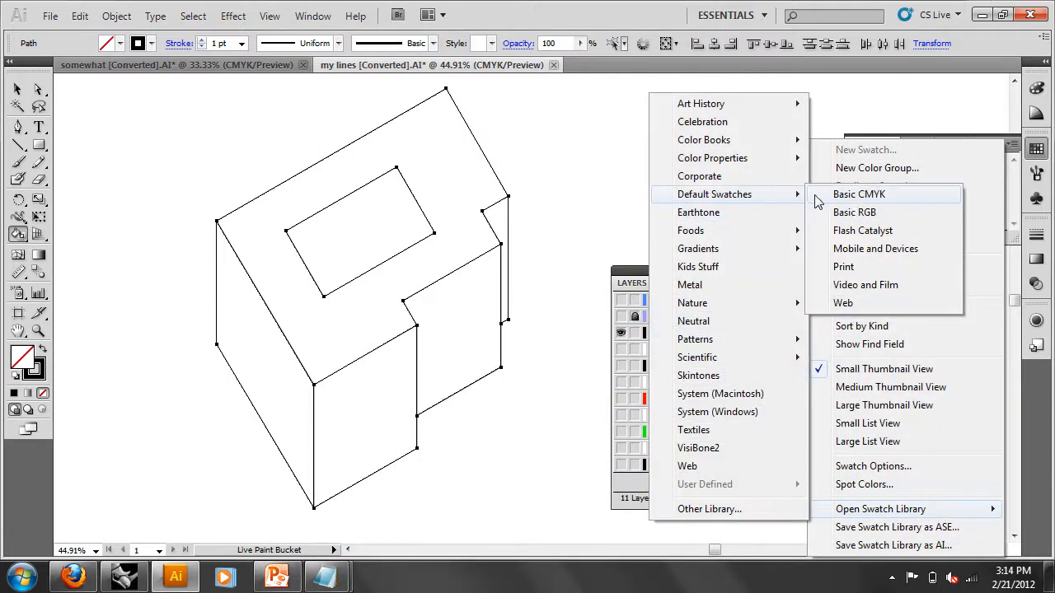
{"action": "left_click", "coordinate": [903, 194]}
{"action": "left_click_drag", "start_coordinate": [643, 315], "coordinate": [677, 149]}
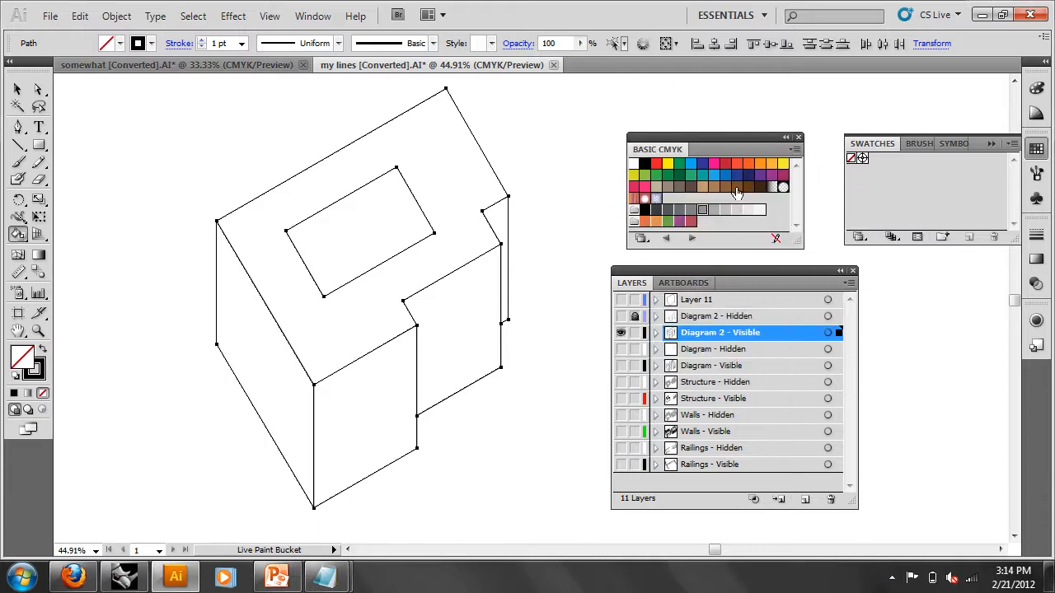
{"action": "left_click", "coordinate": [478, 289]}
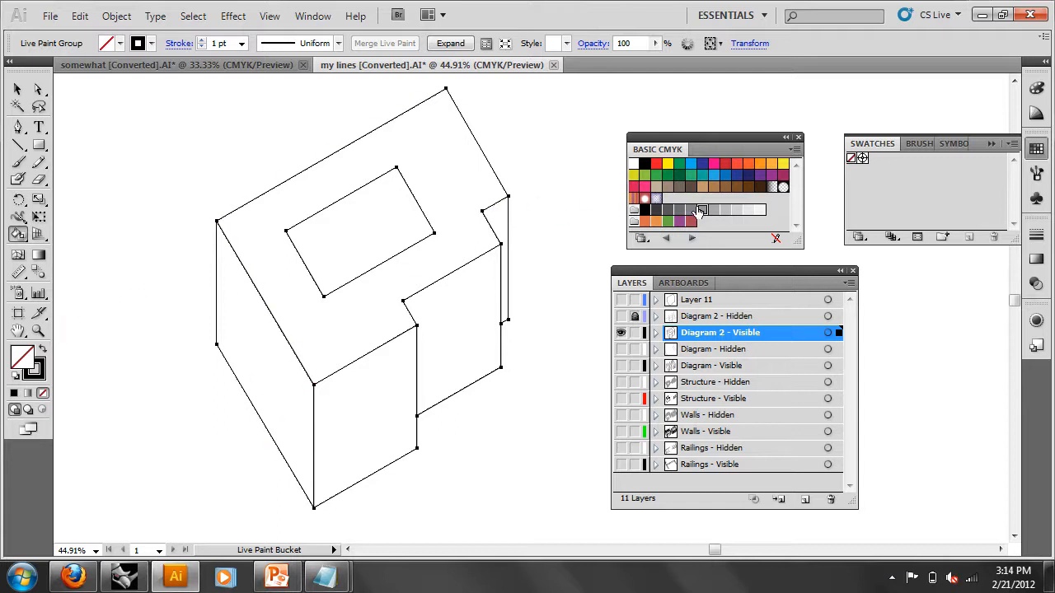
- Paint the front, right, back-right and left faces mid grey and the inner rectangle light grey
{"action": "left_click", "coordinate": [19, 355]}
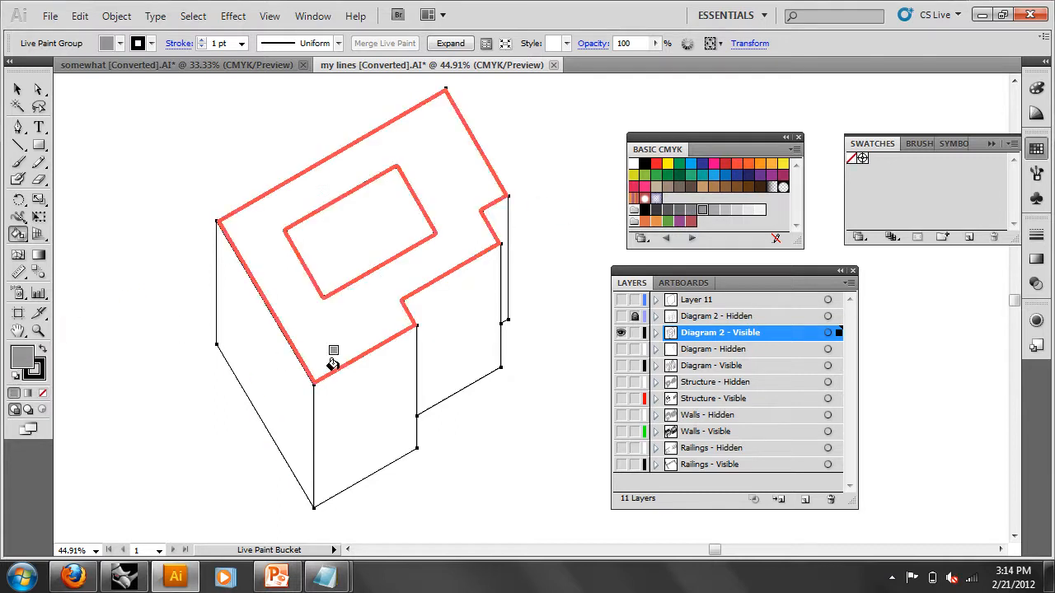
{"action": "left_click", "coordinate": [358, 378]}
{"action": "left_click", "coordinate": [460, 302]}
{"action": "left_click", "coordinate": [493, 218]}
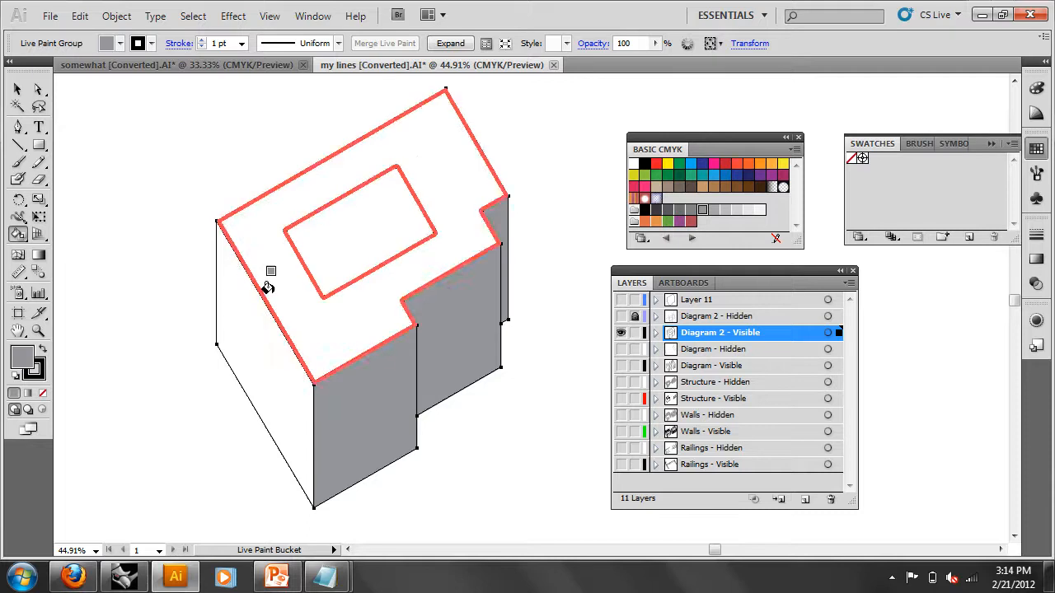
{"action": "left_click", "coordinate": [244, 295]}
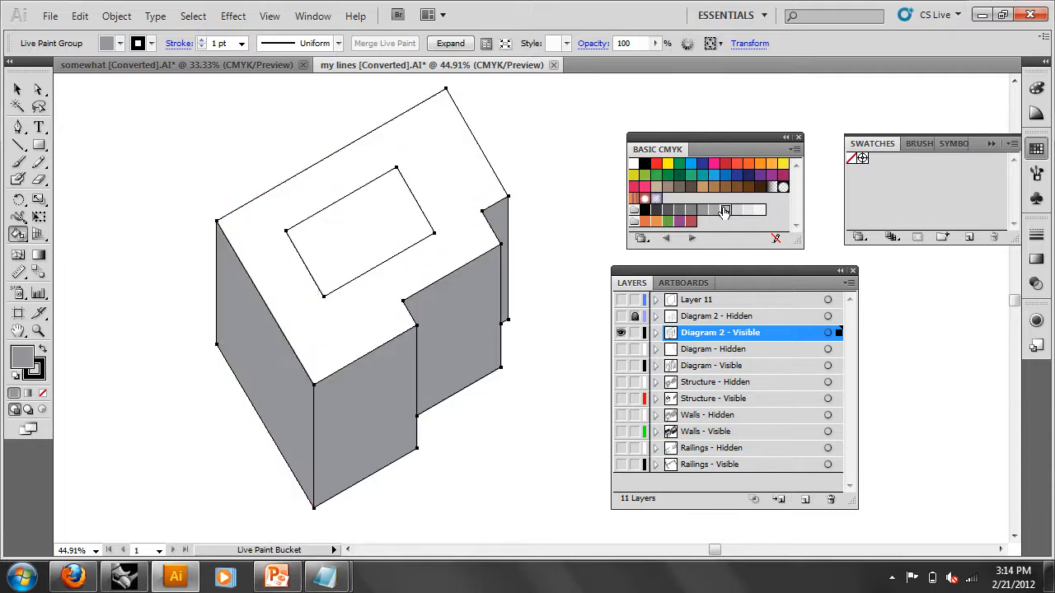
{"action": "left_click", "coordinate": [725, 210]}
{"action": "left_click", "coordinate": [357, 200]}
- Deselect the painting and turn Diagram 2 - Hidden and Layer 11 back on
{"action": "left_click", "coordinate": [19, 90]}
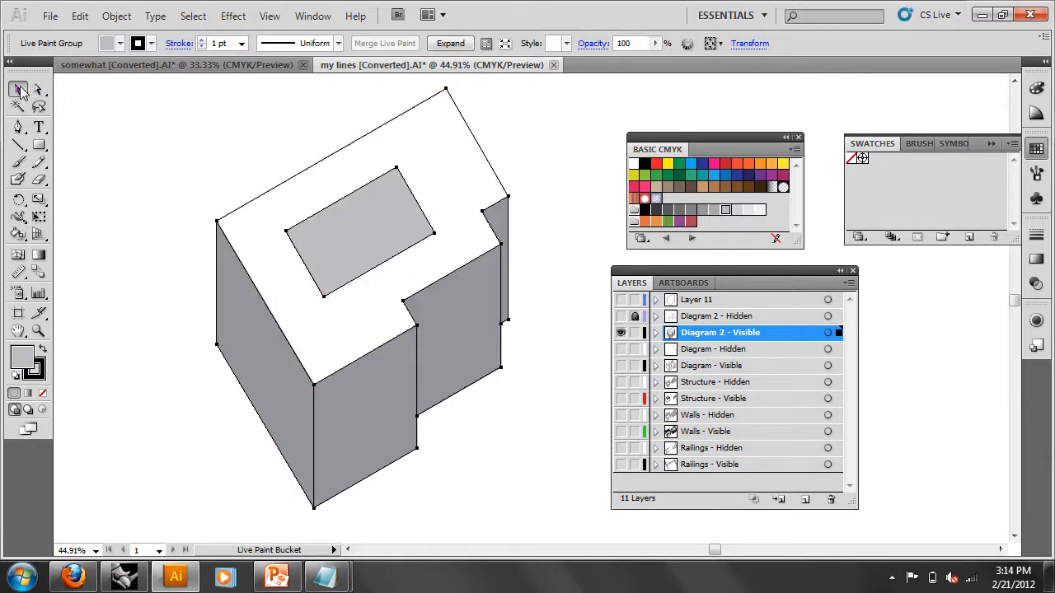
{"action": "left_click", "coordinate": [192, 141]}
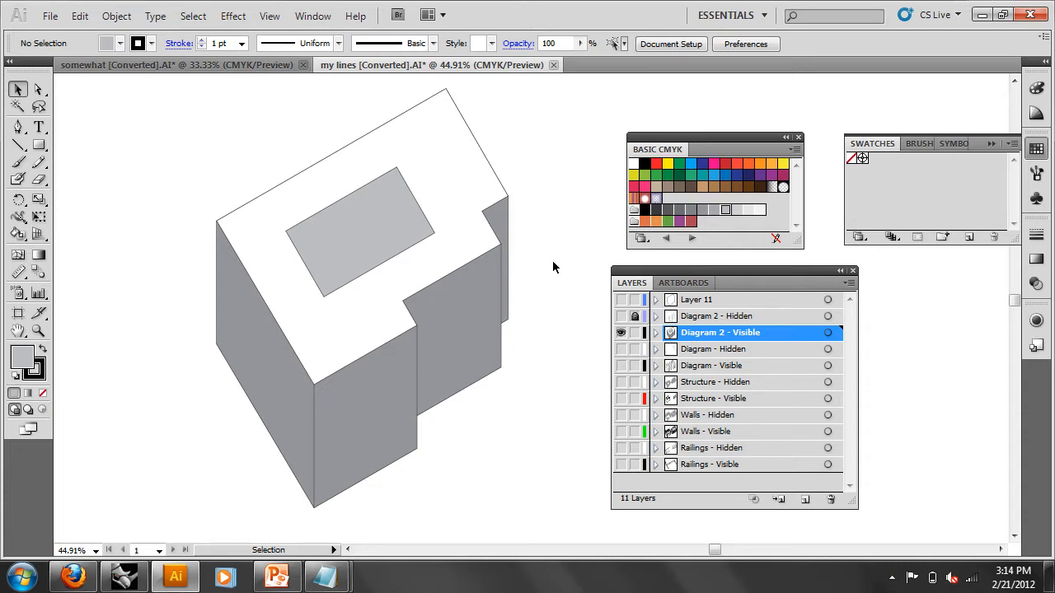
{"action": "left_click", "coordinate": [620, 317]}
{"action": "left_click", "coordinate": [620, 300]}
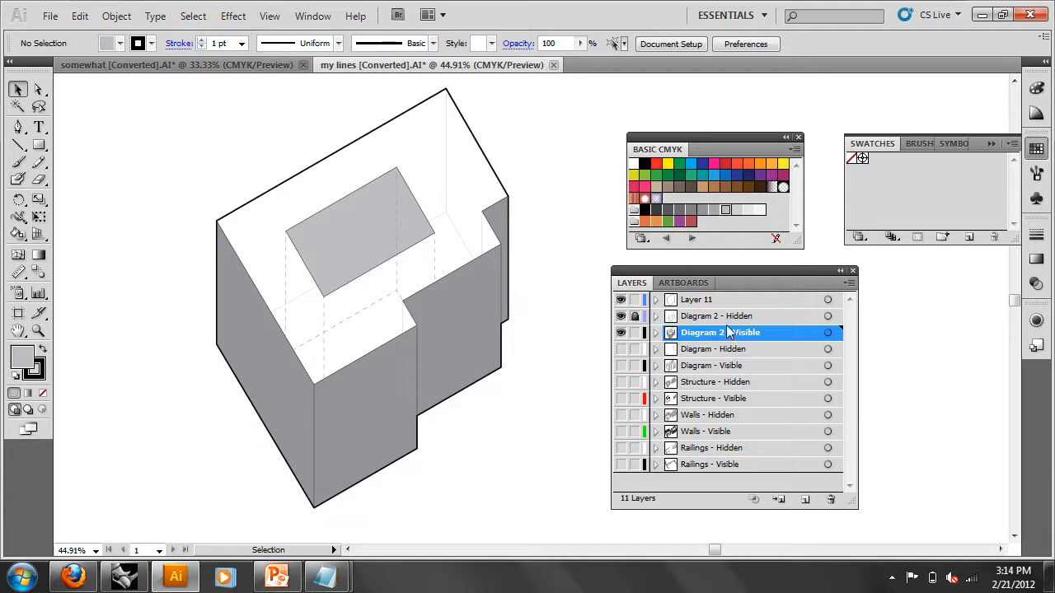
- Expand the Live Paint Group into plain artwork, then ungroup it into linework and fill groups
{"action": "left_click", "coordinate": [656, 332]}
{"action": "right_click", "coordinate": [445, 329]}
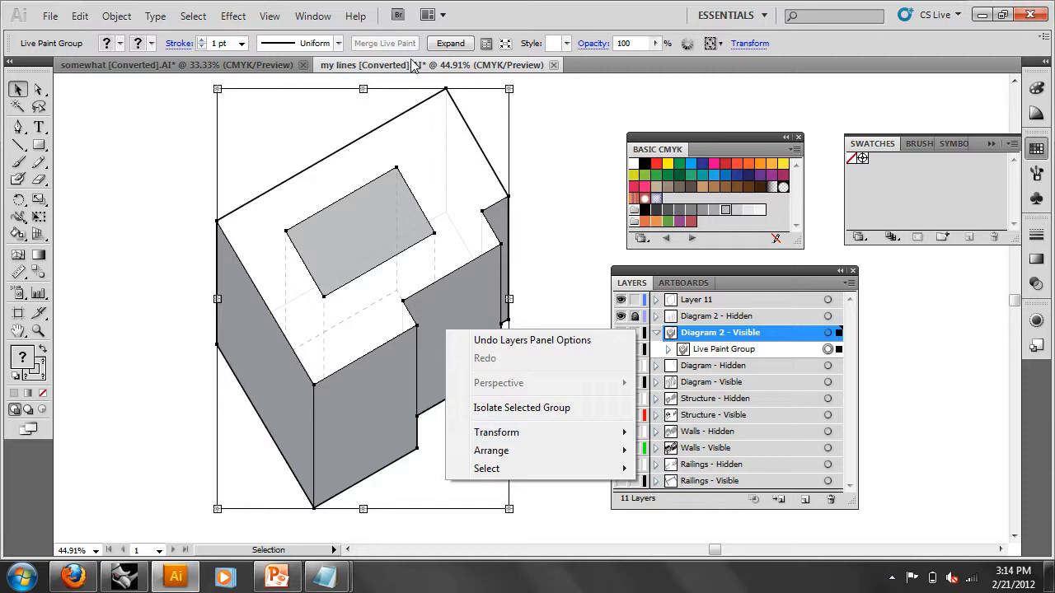
{"action": "left_click", "coordinate": [451, 43]}
{"action": "right_click", "coordinate": [447, 305]}
{"action": "left_click", "coordinate": [507, 402]}
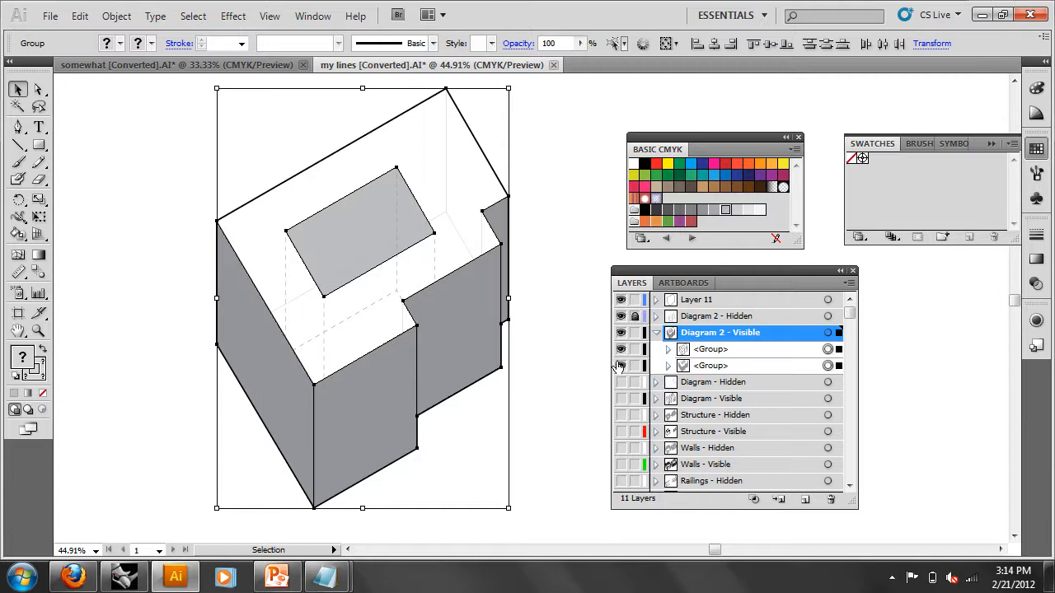
- Check the grey fills and linework groups by toggling their visibility, then target the grey fills group
{"action": "left_click", "coordinate": [621, 365]}
{"action": "left_click", "coordinate": [620, 365]}
{"action": "left_click", "coordinate": [620, 365]}
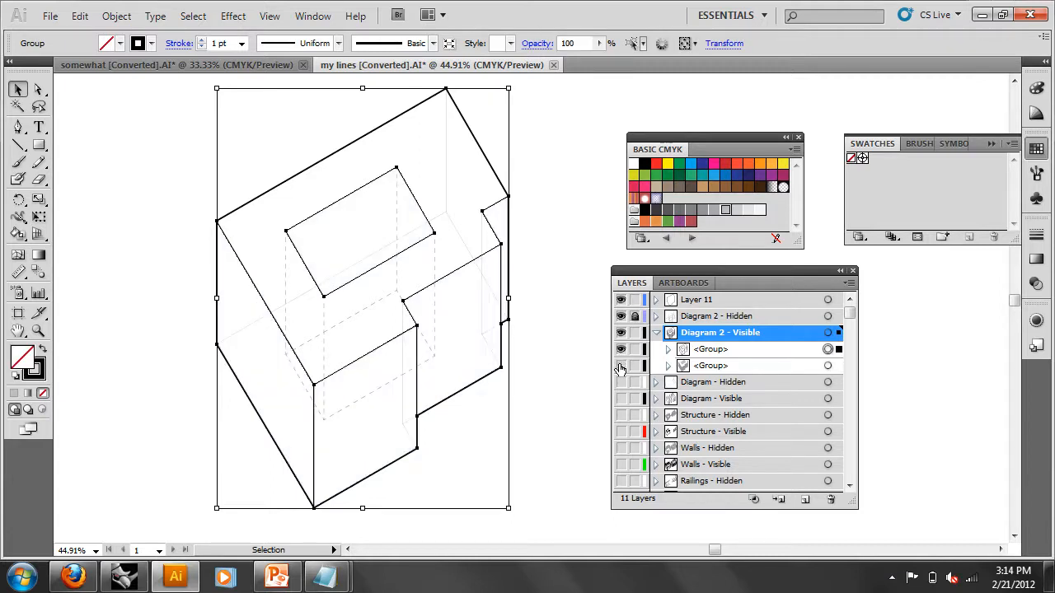
{"action": "left_click", "coordinate": [621, 350]}
{"action": "left_click", "coordinate": [621, 349]}
{"action": "left_click", "coordinate": [621, 349]}
{"action": "left_click", "coordinate": [622, 350]}
{"action": "left_click", "coordinate": [805, 369]}
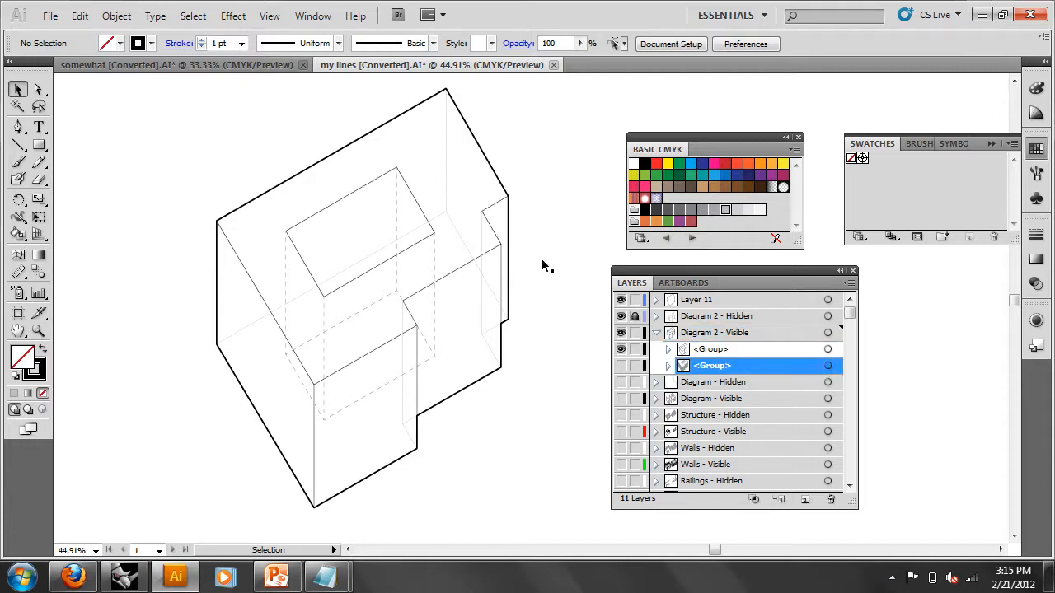
{"action": "left_click", "coordinate": [668, 365]}
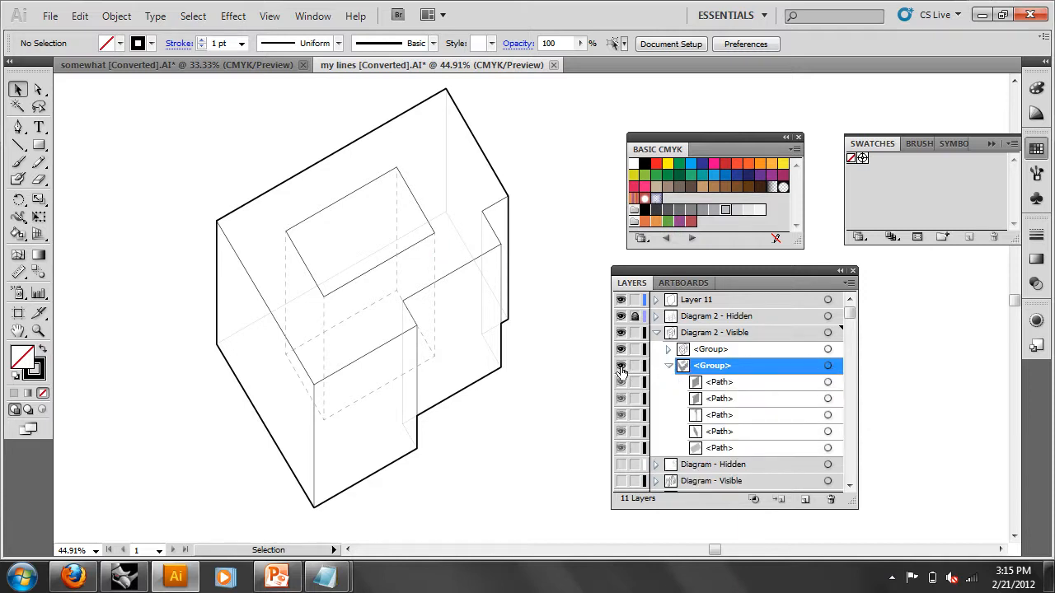
{"action": "left_click", "coordinate": [621, 367]}
{"action": "left_click", "coordinate": [827, 367]}
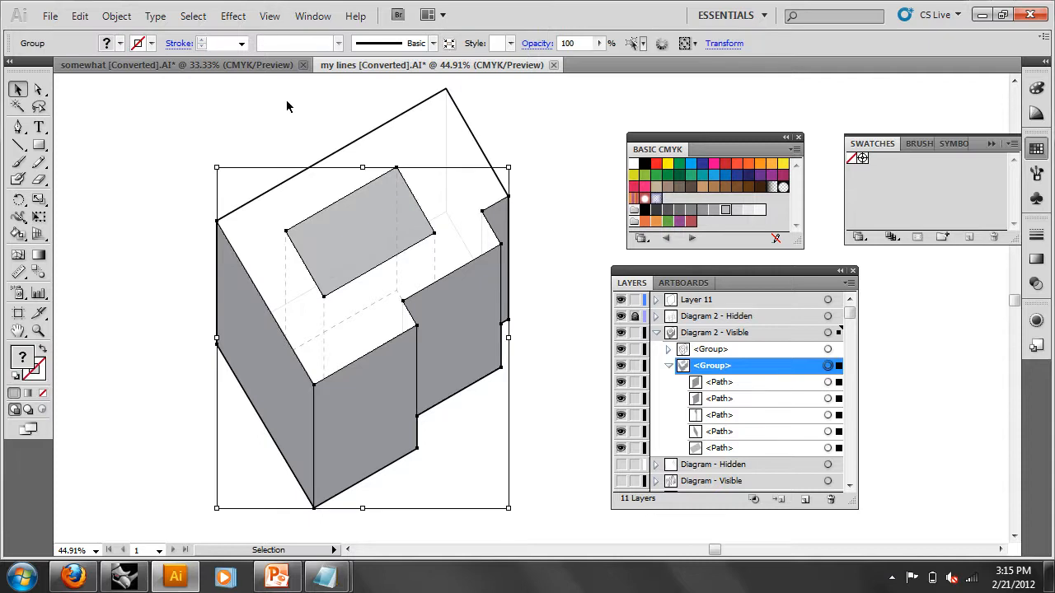
- Set the grey fills group's transparency blend mode to Multiply
{"action": "left_click", "coordinate": [536, 45]}
{"action": "left_click", "coordinate": [442, 63]}
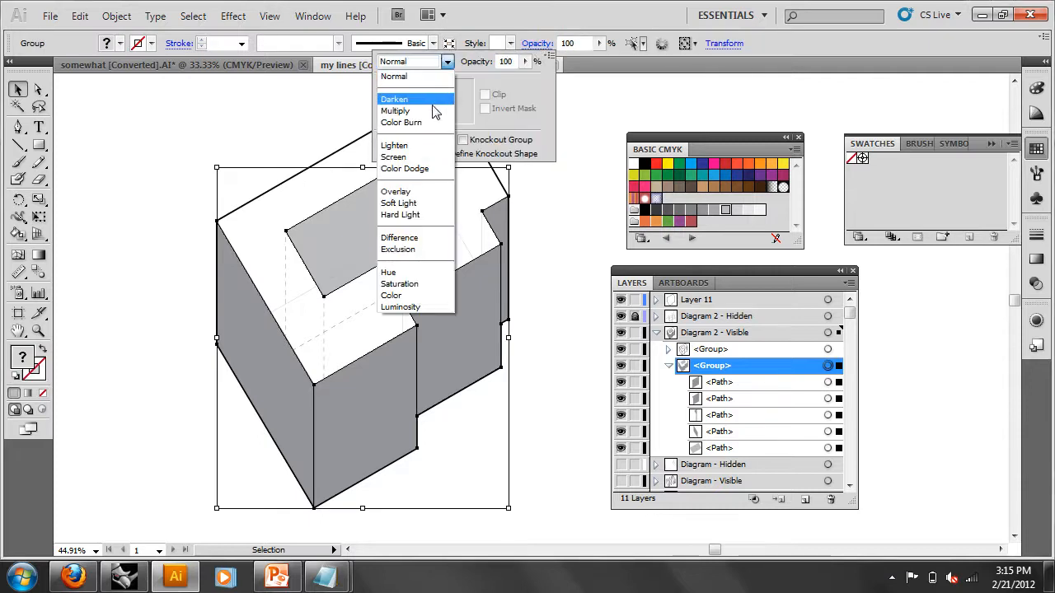
{"action": "left_click", "coordinate": [402, 109]}
{"action": "left_click", "coordinate": [34, 90]}
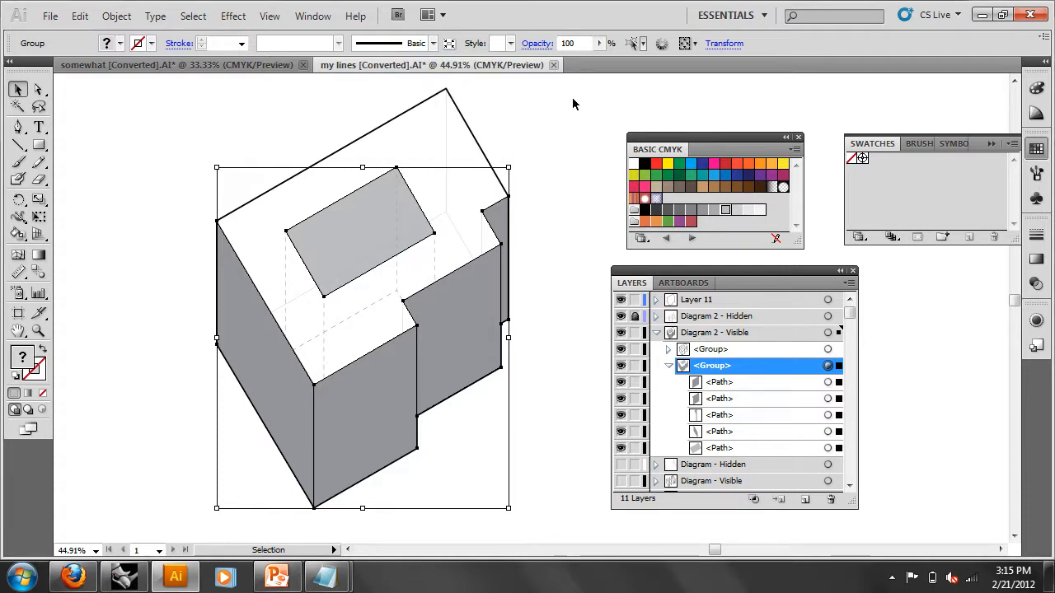
{"action": "left_click", "coordinate": [553, 44]}
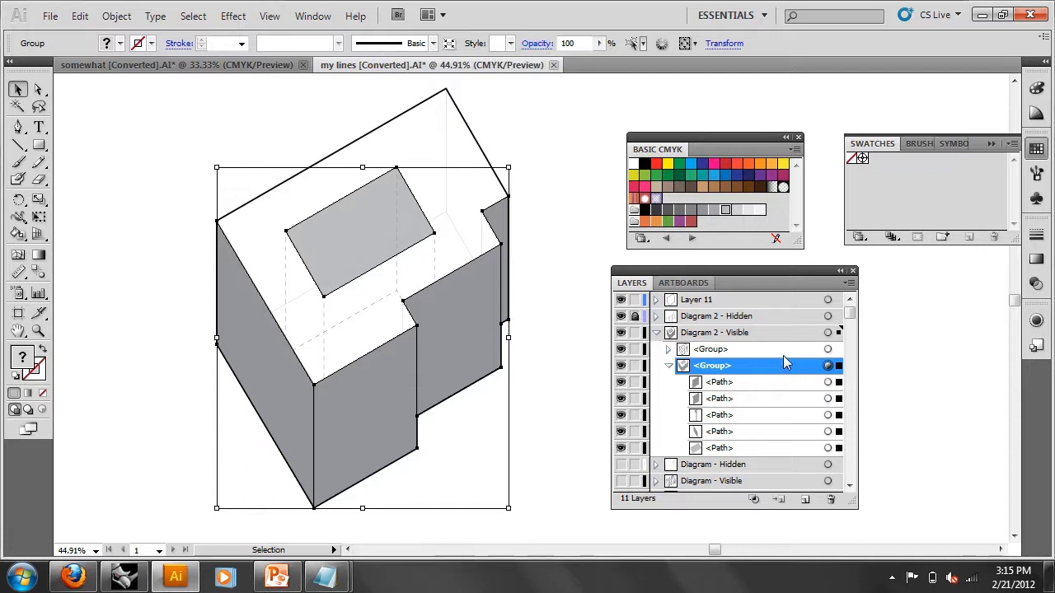
{"action": "left_click", "coordinate": [499, 404]}
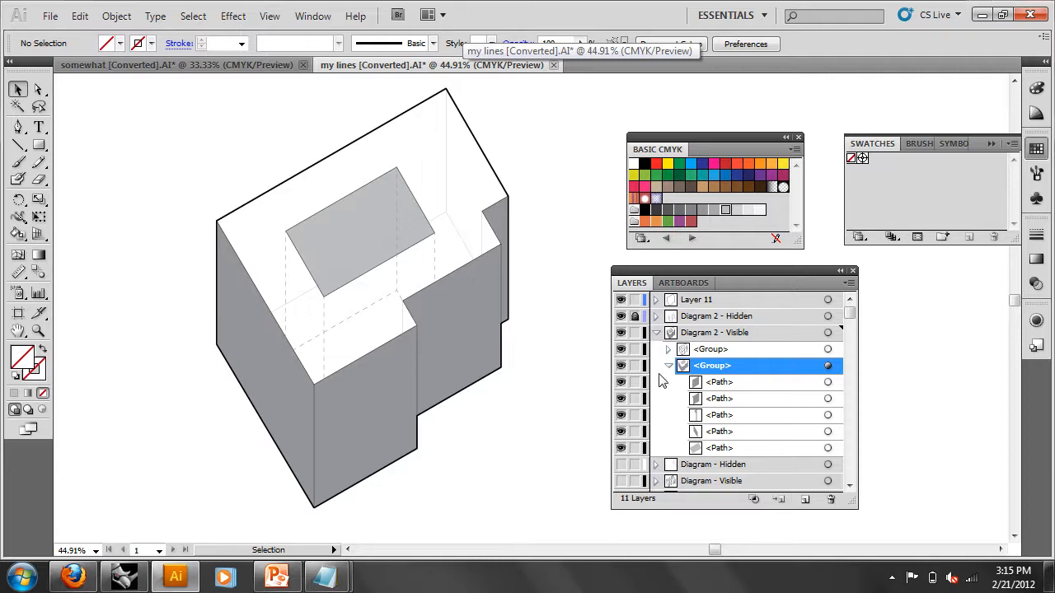
- Move the Diagram 2 - Visible layer above Diagram 2 - Hidden
{"action": "left_click", "coordinate": [656, 333]}
{"action": "left_click_drag", "start_coordinate": [699, 334], "coordinate": [703, 318]}
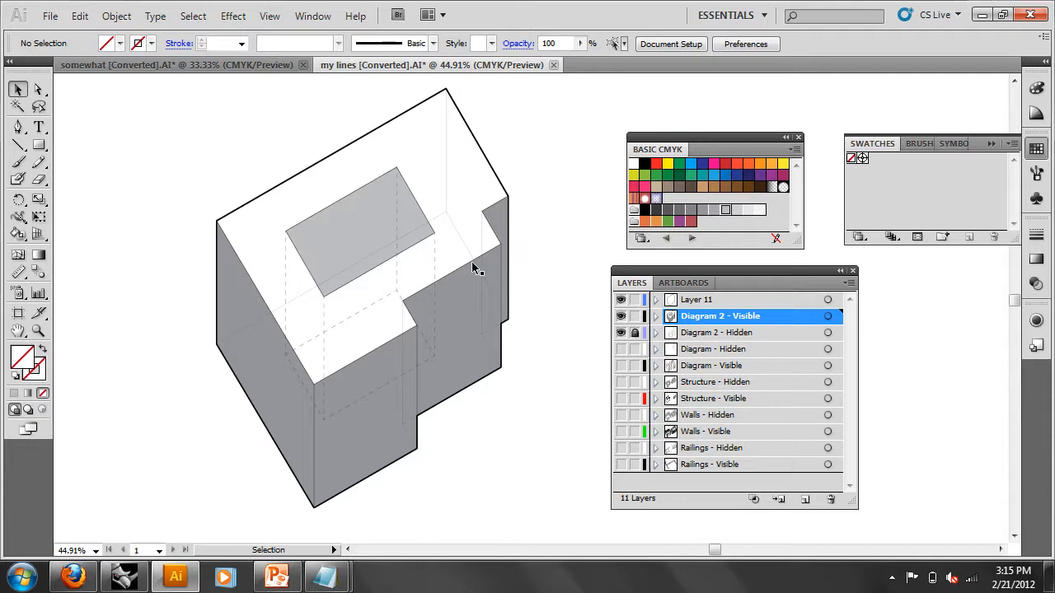
{"action": "left_click", "coordinate": [455, 323]}
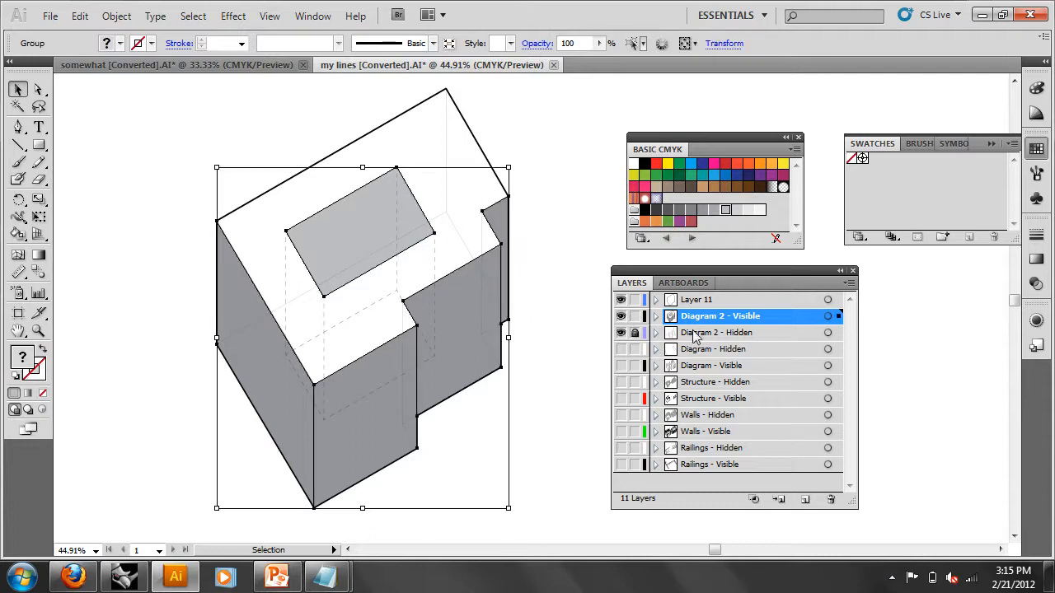
{"action": "left_click", "coordinate": [656, 317]}
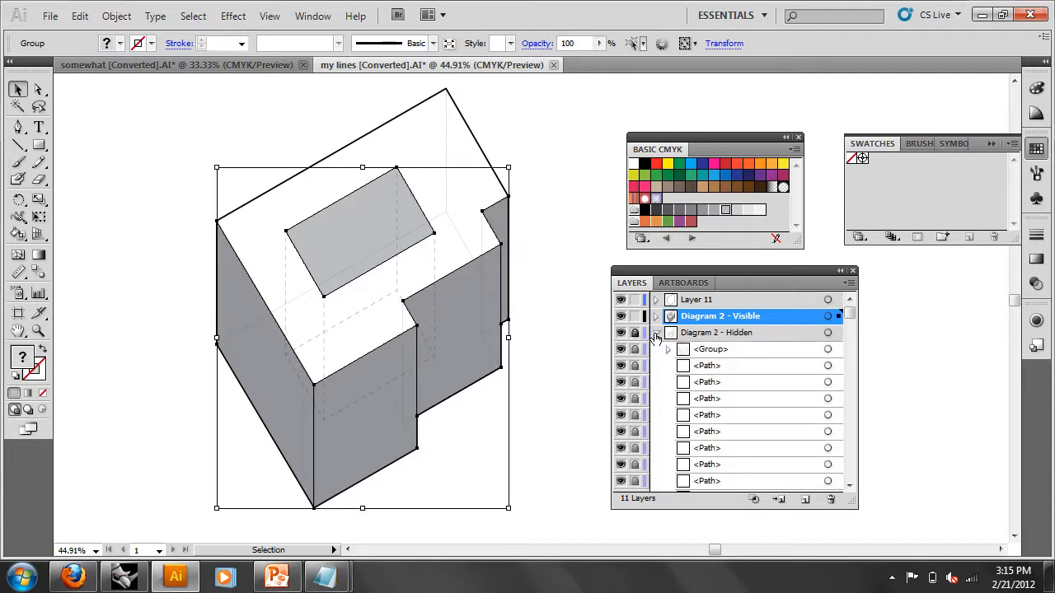
{"action": "left_click", "coordinate": [656, 316]}
{"action": "left_click", "coordinate": [655, 317]}
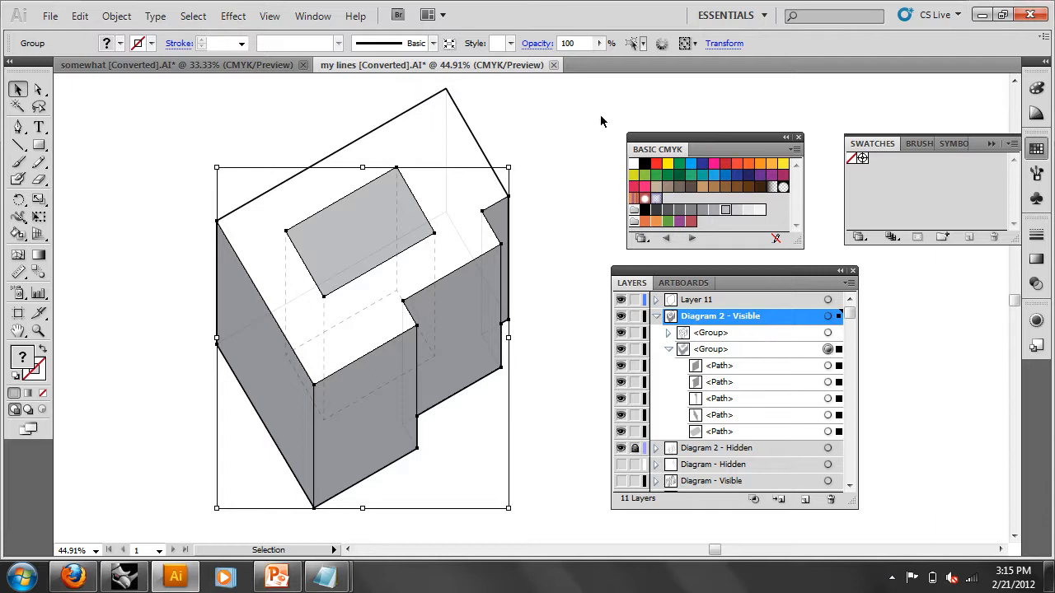
- Set the grey fills to 50% opacity and hide the thick outline on Layer 11
{"action": "double_click", "coordinate": [584, 43]}
{"action": "type", "text": "50"}
{"action": "key", "text": "Return"}
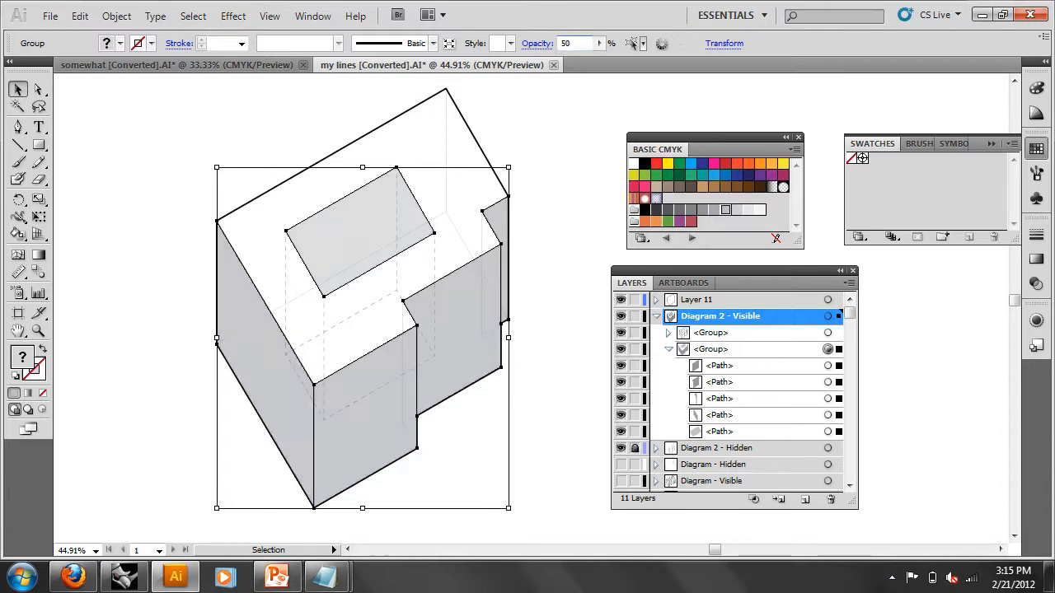
{"action": "left_click", "coordinate": [602, 106]}
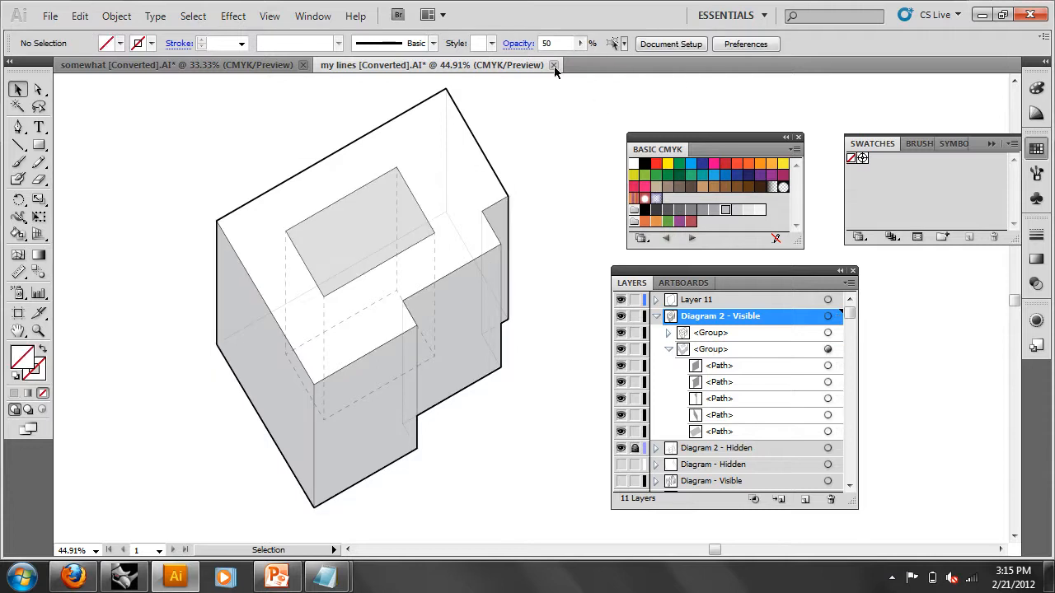
{"action": "left_click", "coordinate": [475, 312]}
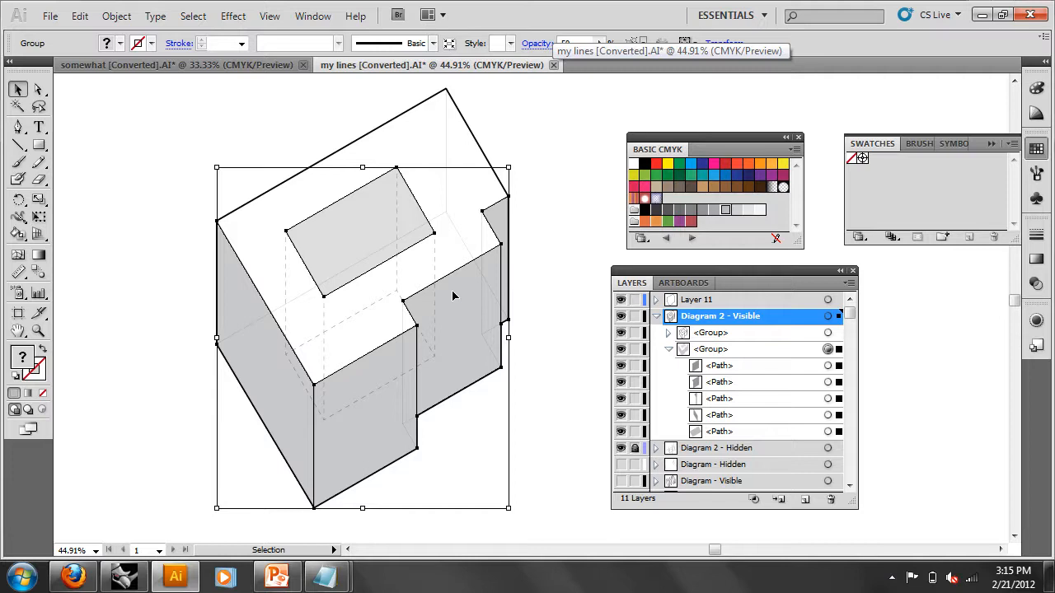
{"action": "left_click", "coordinate": [531, 271]}
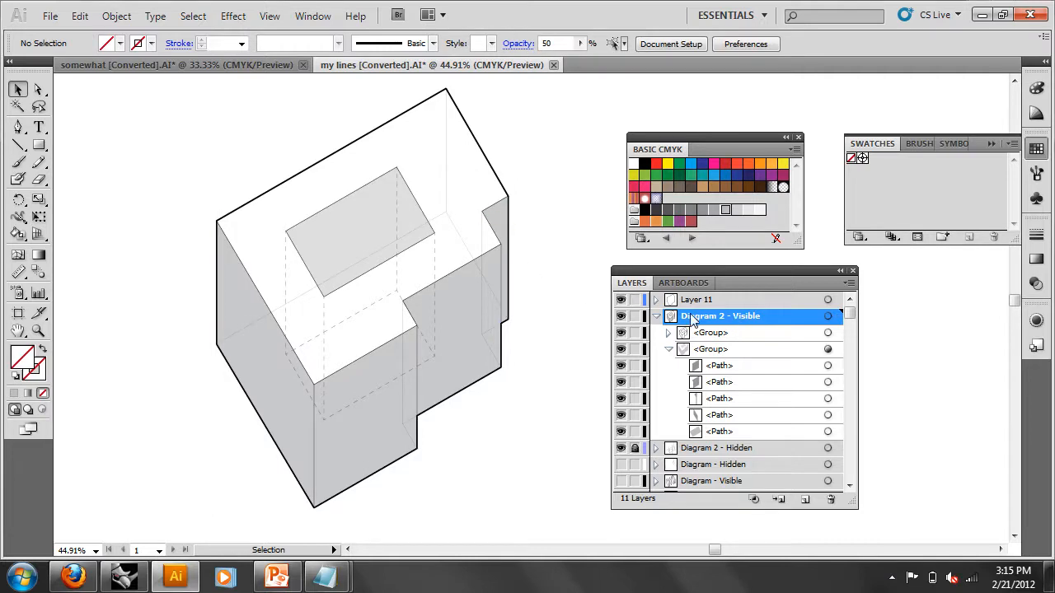
{"action": "left_click", "coordinate": [620, 301]}
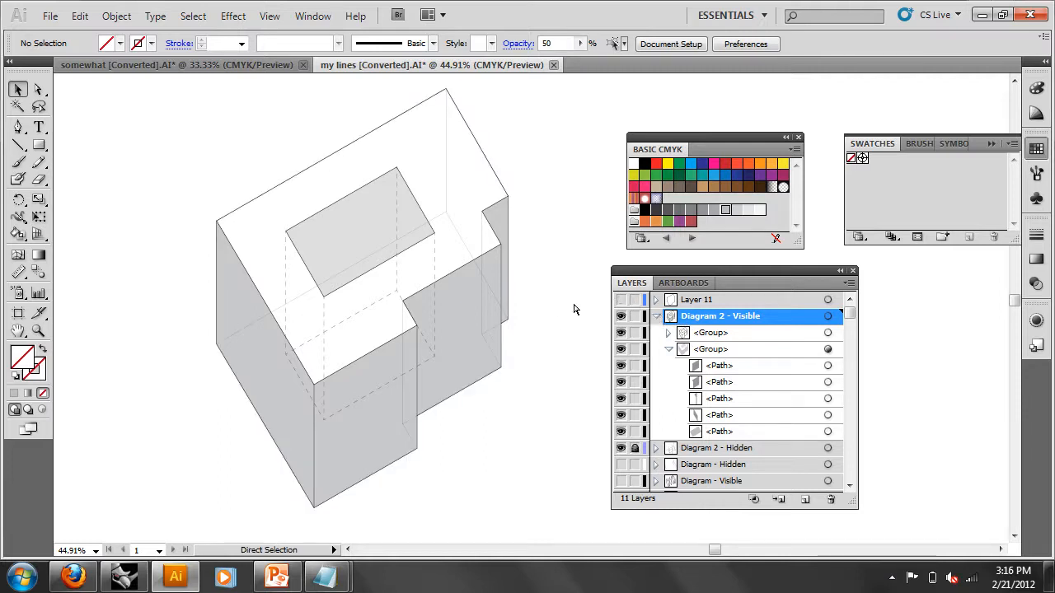
- Undo the two most recent changes and check the linework group's visibility
{"action": "key", "text": "ctrl+z"}
{"action": "key", "text": "ctrl+z"}
{"action": "key", "text": "ctrl+z"}
{"action": "key", "text": "ctrl+z"}
{"action": "key", "text": "ctrl+z"}
{"action": "key", "text": "ctrl+z"}
{"action": "key", "text": "ctrl+z"}
{"action": "key", "text": "ctrl+z"}
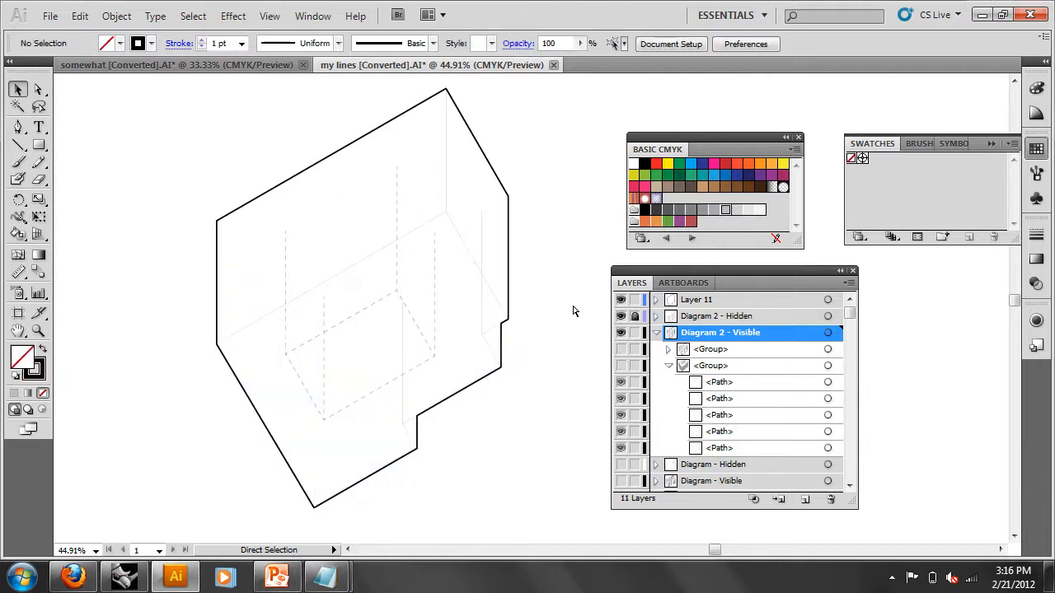
{"action": "key", "text": "ctrl+z"}
{"action": "key", "text": "ctrl+z"}
{"action": "key", "text": "ctrl+z"}
{"action": "key", "text": "ctrl+z"}
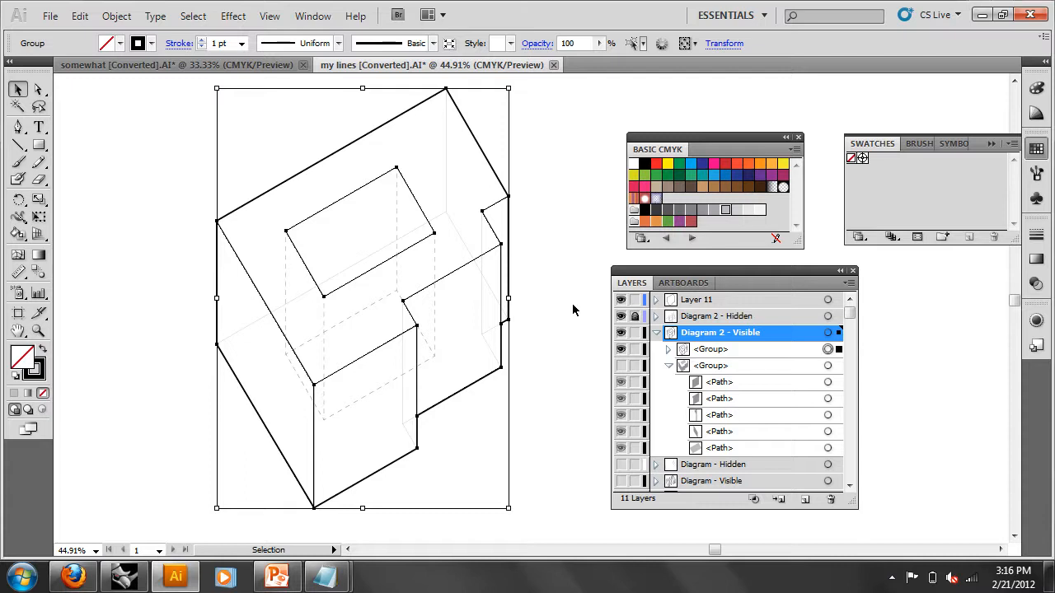
{"action": "left_click", "coordinate": [621, 350]}
{"action": "left_click", "coordinate": [621, 351]}
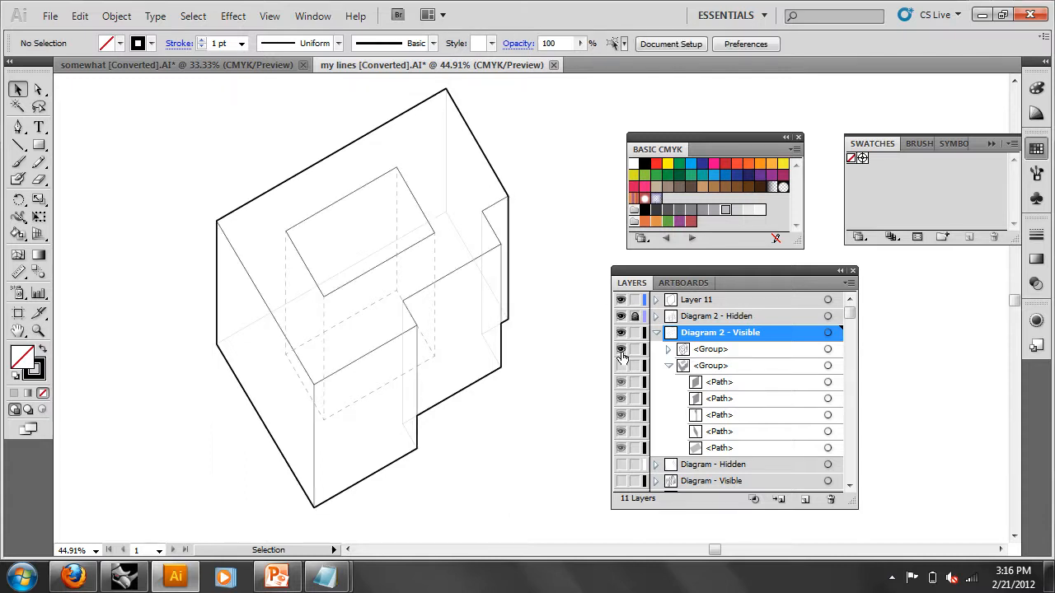
- Hide the dashed lines and Layer 11 outline, then delete the extra five-path group
{"action": "left_click", "coordinate": [828, 333]}
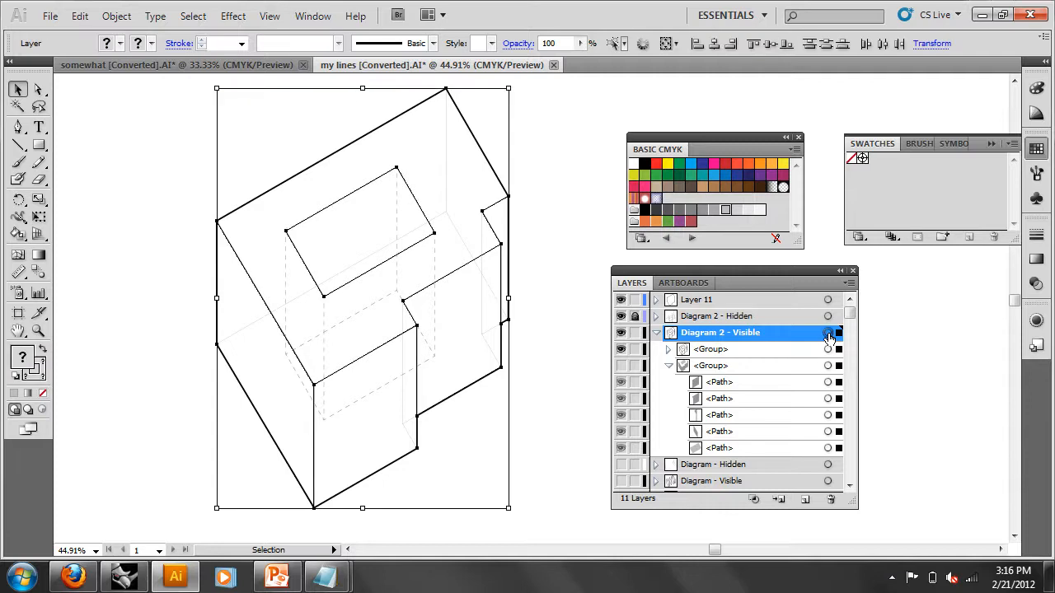
{"action": "left_click", "coordinate": [621, 316]}
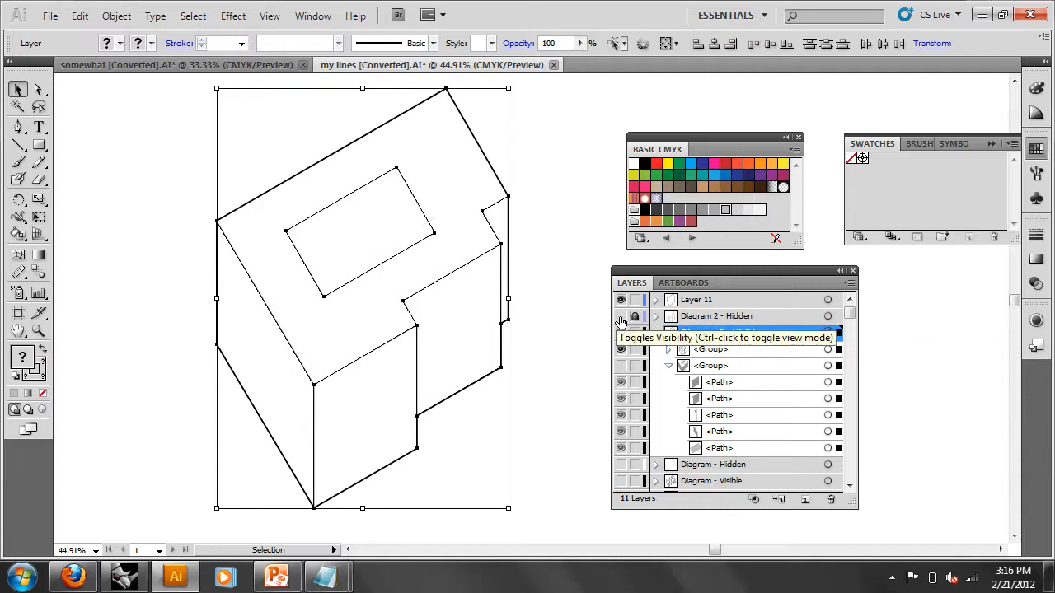
{"action": "left_click", "coordinate": [622, 300]}
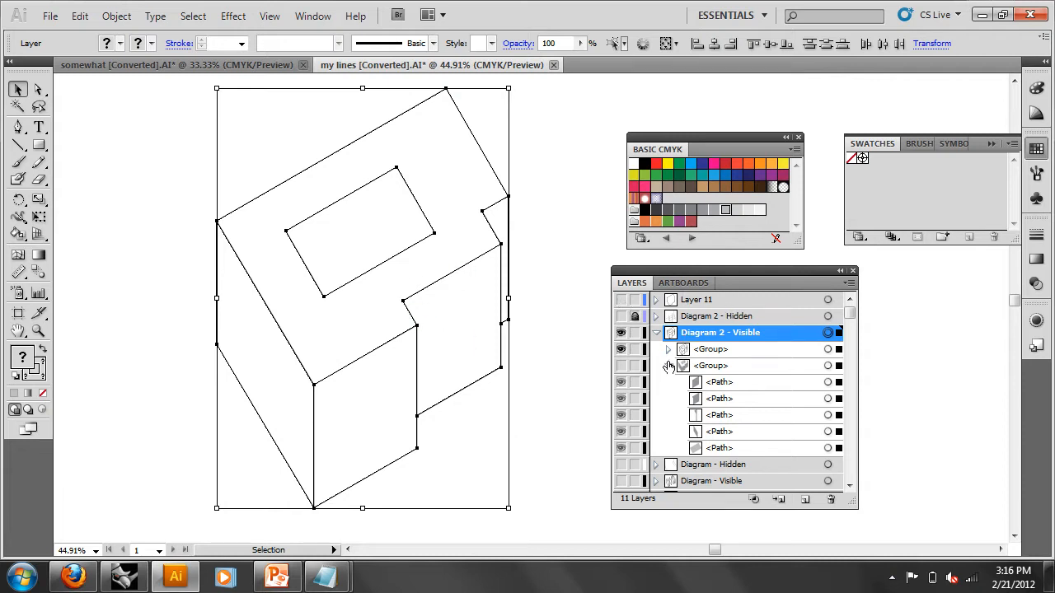
{"action": "left_click", "coordinate": [710, 365]}
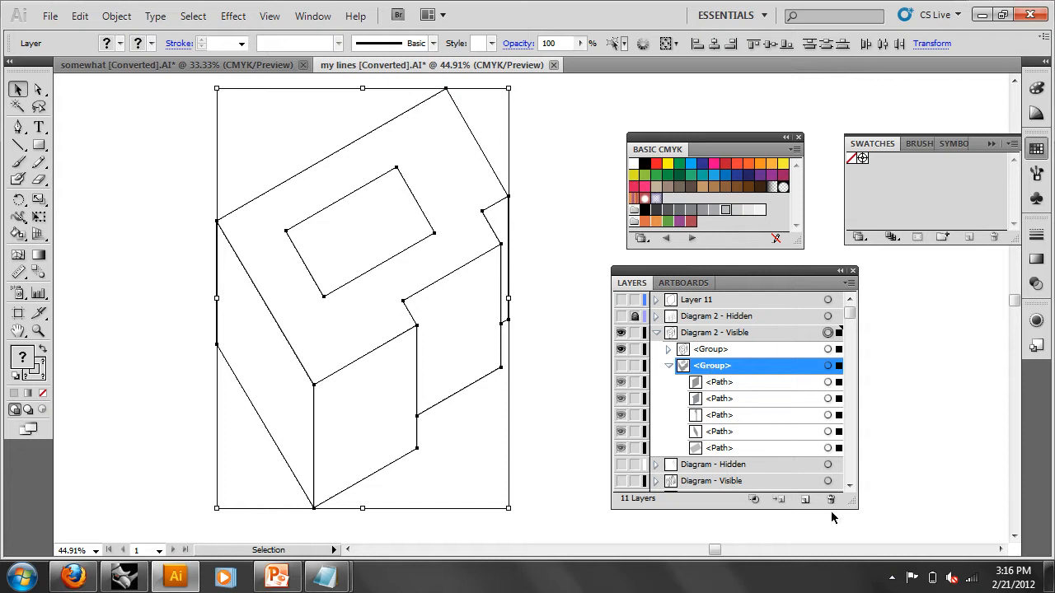
{"action": "left_click", "coordinate": [830, 501]}
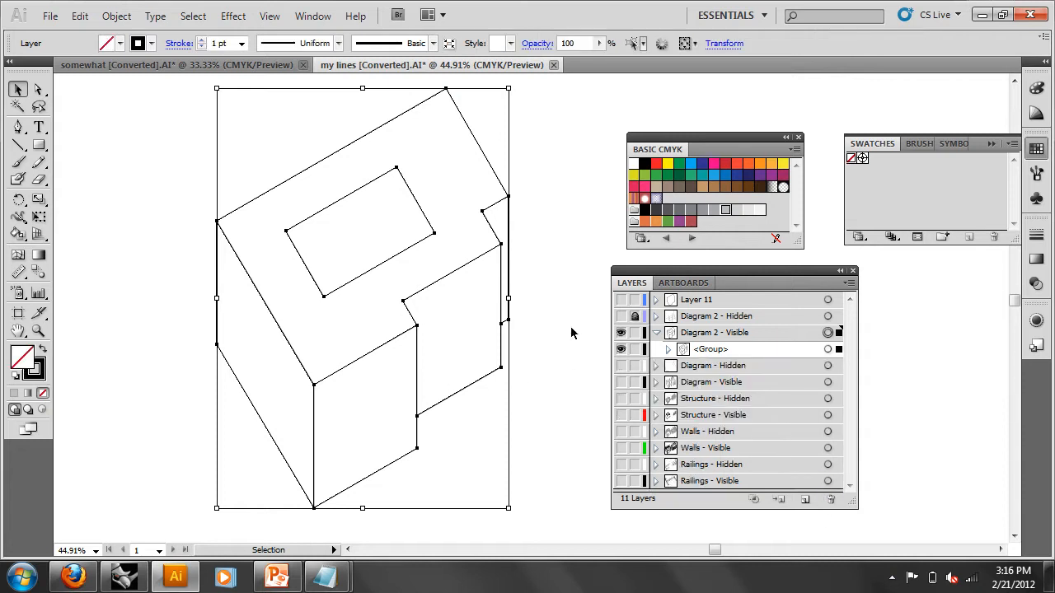
- Ungroup the building lines and Live Paint all five faces solid black
{"action": "right_click", "coordinate": [442, 301]}
{"action": "left_click", "coordinate": [488, 395]}
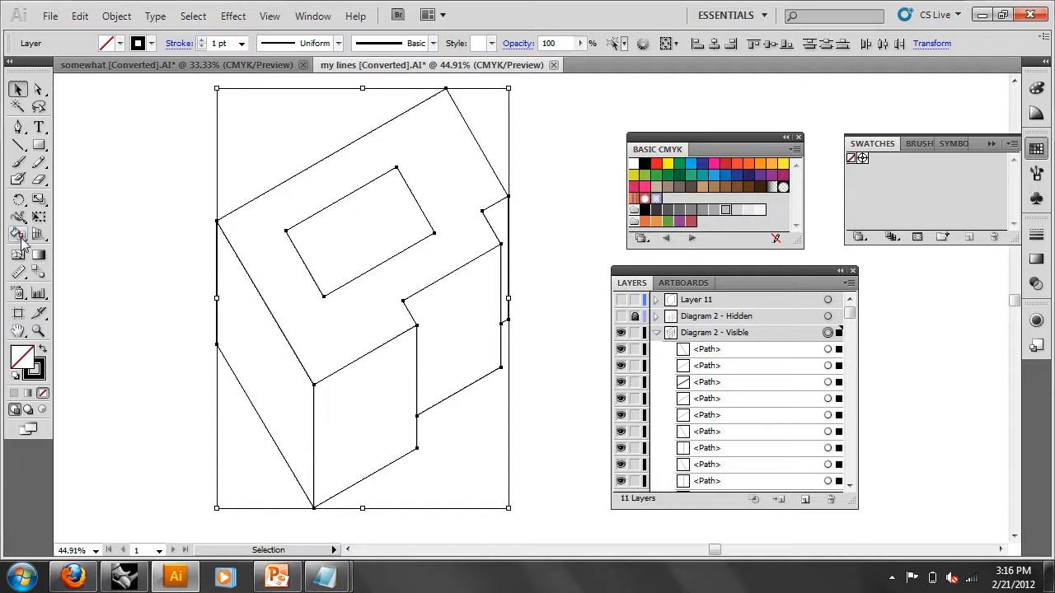
{"action": "left_click", "coordinate": [17, 234]}
{"action": "left_click", "coordinate": [645, 163]}
{"action": "left_click", "coordinate": [440, 270]}
{"action": "left_click", "coordinate": [455, 307]}
{"action": "left_click", "coordinate": [495, 218]}
{"action": "left_click", "coordinate": [360, 386]}
{"action": "left_click", "coordinate": [274, 339]}
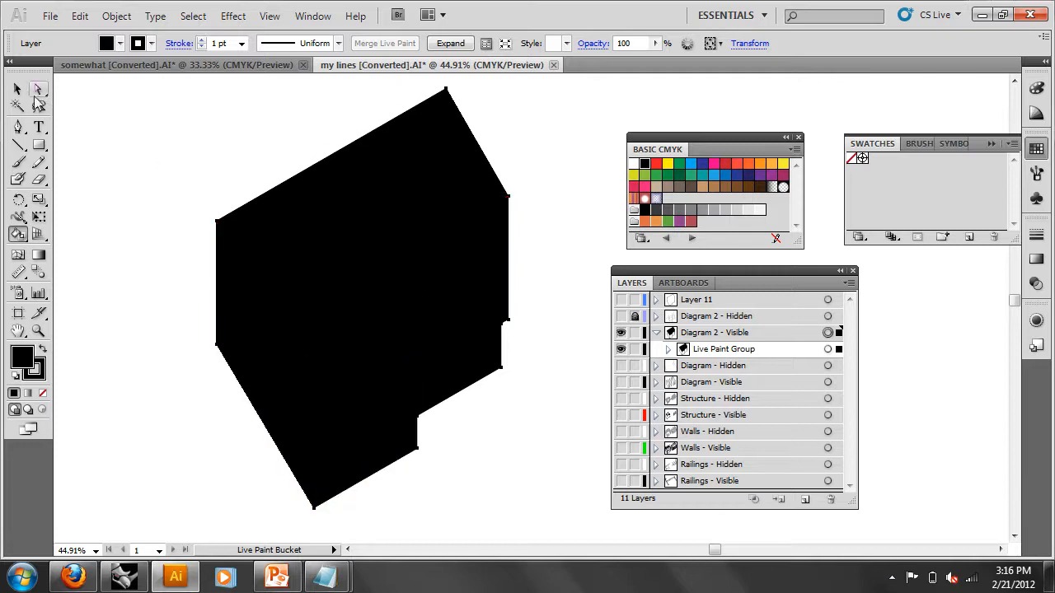
- Expand the black Live Paint and ungroup it into a compound path and separate paths
{"action": "left_click", "coordinate": [17, 88]}
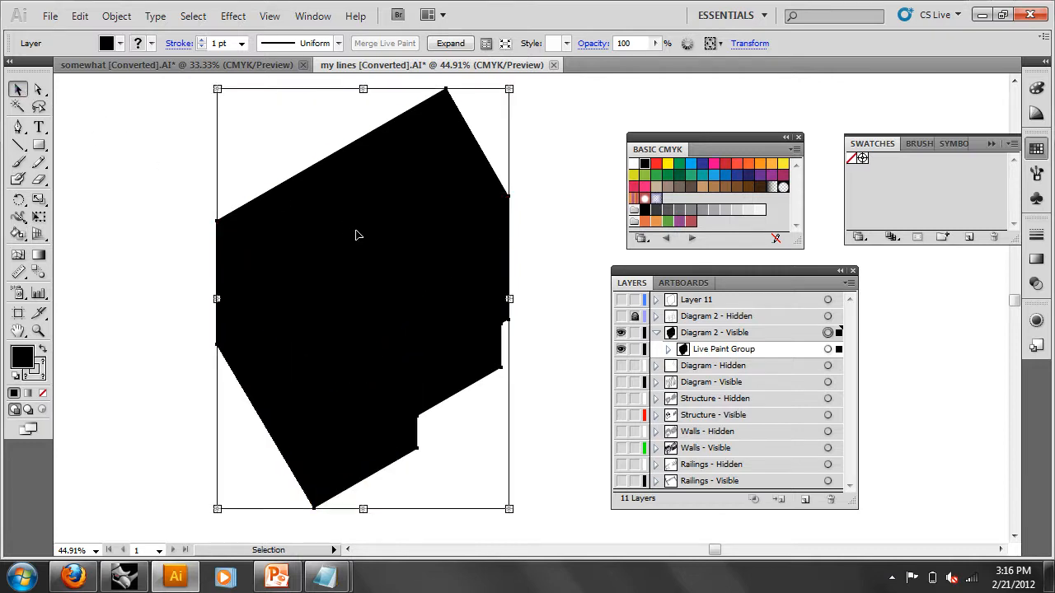
{"action": "left_click", "coordinate": [451, 43]}
{"action": "right_click", "coordinate": [412, 250]}
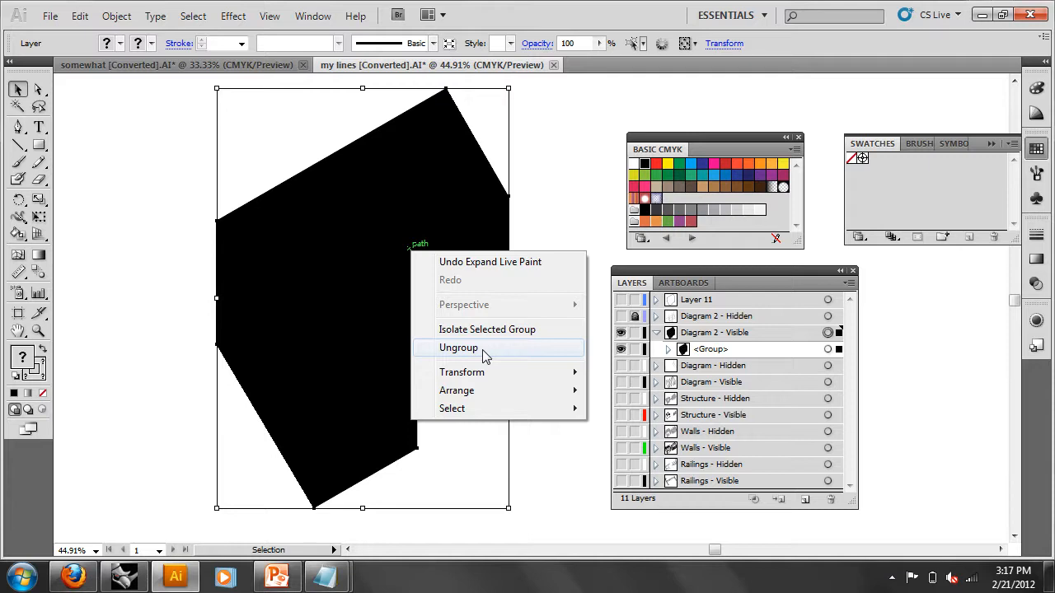
{"action": "left_click", "coordinate": [312, 15]}
{"action": "left_click", "coordinate": [312, 16]}
{"action": "right_click", "coordinate": [358, 228]}
{"action": "left_click", "coordinate": [388, 316]}
{"action": "left_click", "coordinate": [695, 373]}
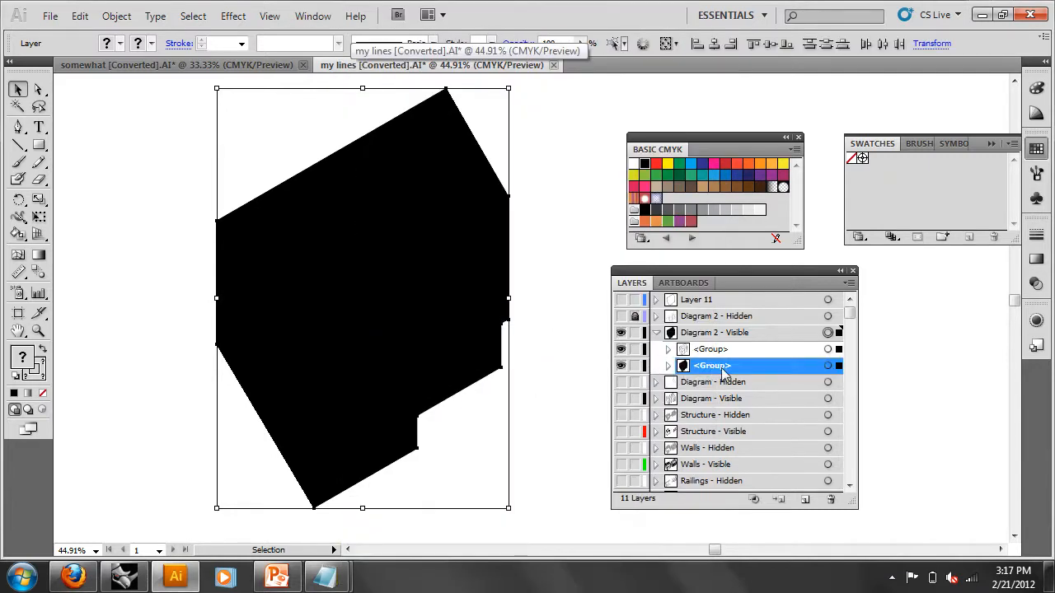
{"action": "left_click", "coordinate": [827, 367]}
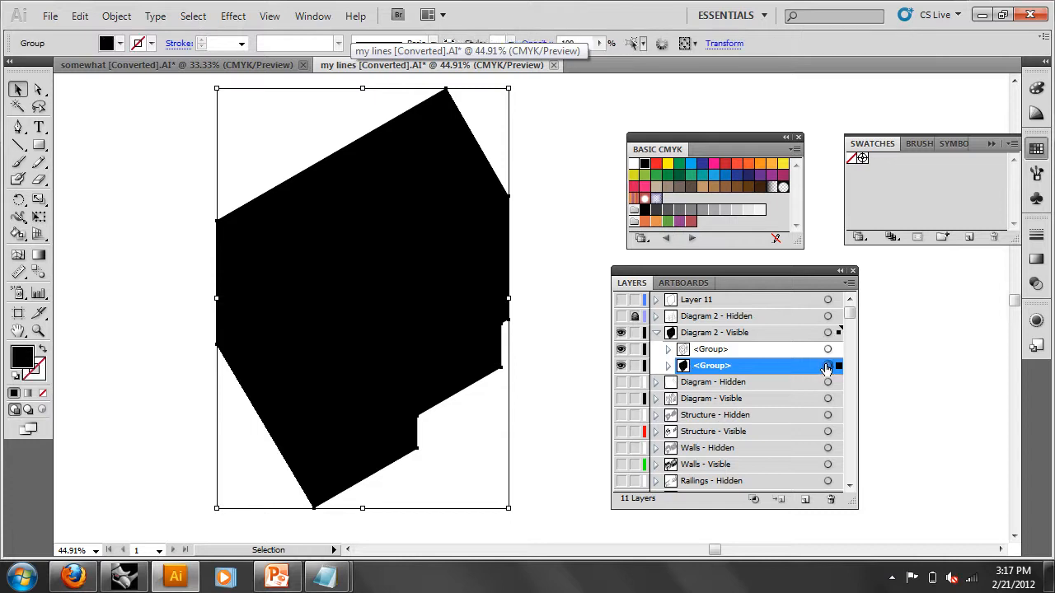
{"action": "right_click", "coordinate": [537, 267]}
{"action": "right_click", "coordinate": [457, 256]}
{"action": "left_click", "coordinate": [502, 353]}
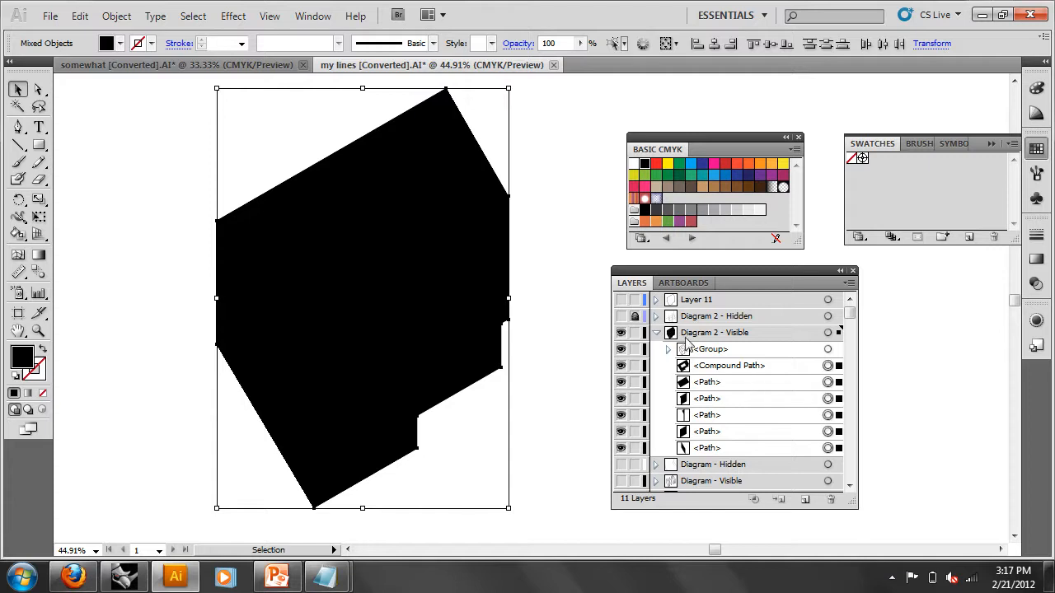
- Merge all the black pieces into one silhouette with Pathfinder Unite
{"action": "left_click", "coordinate": [268, 17]}
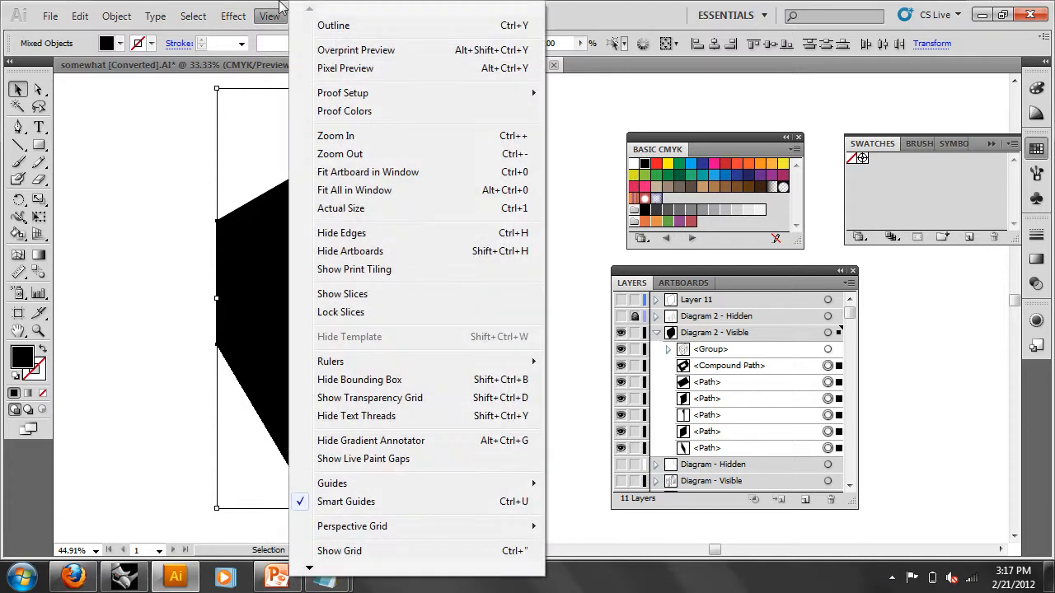
{"action": "left_click", "coordinate": [279, 15]}
{"action": "left_click", "coordinate": [314, 18]}
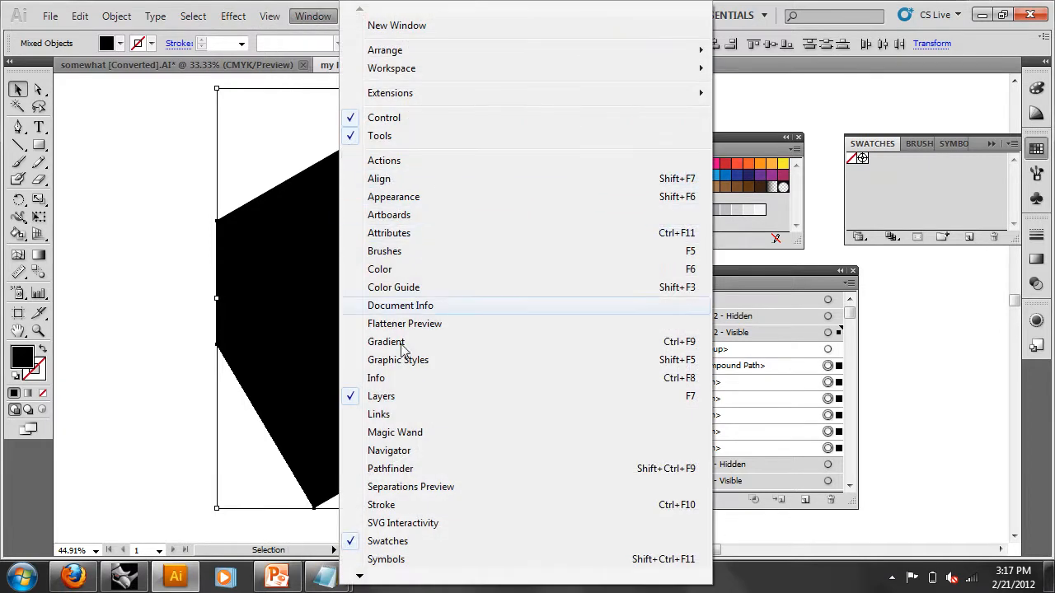
{"action": "left_click", "coordinate": [400, 468]}
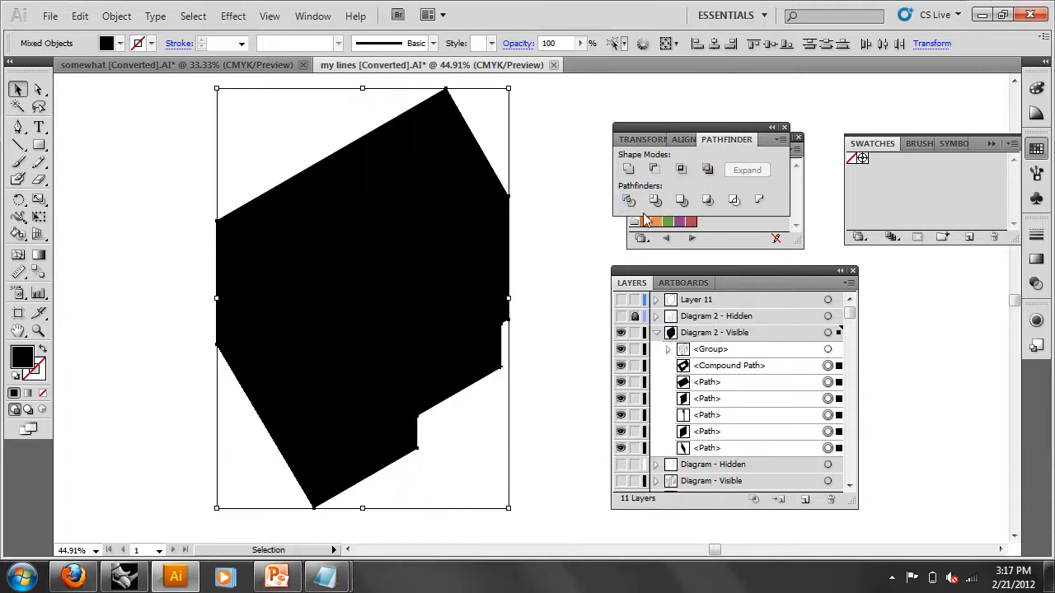
{"action": "left_click", "coordinate": [627, 170]}
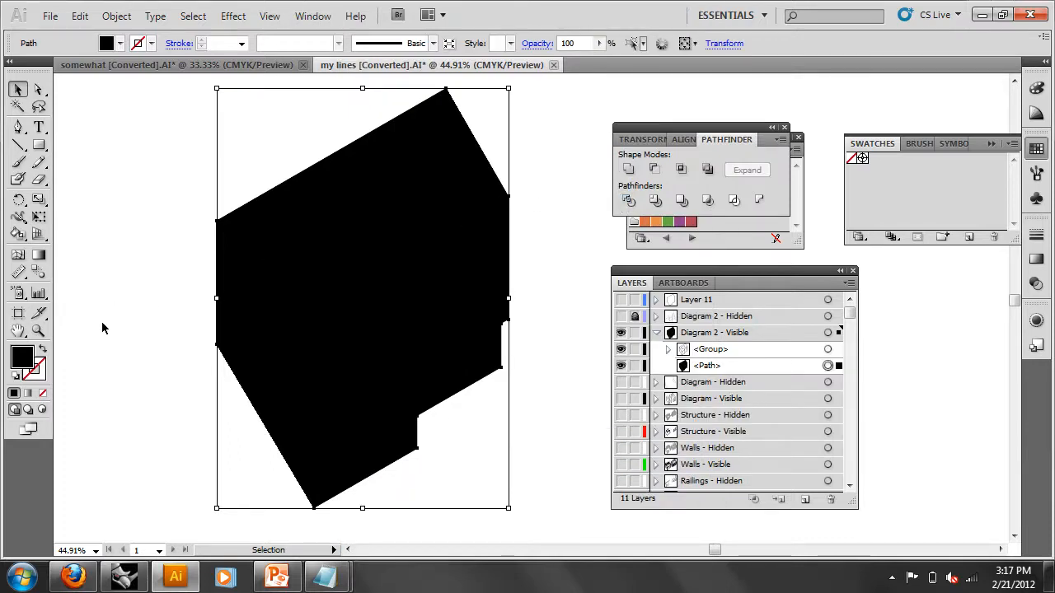
- Swap fill and stroke so the silhouette becomes a black outline, then reselect it
{"action": "left_click", "coordinate": [42, 350]}
{"action": "left_click", "coordinate": [128, 302]}
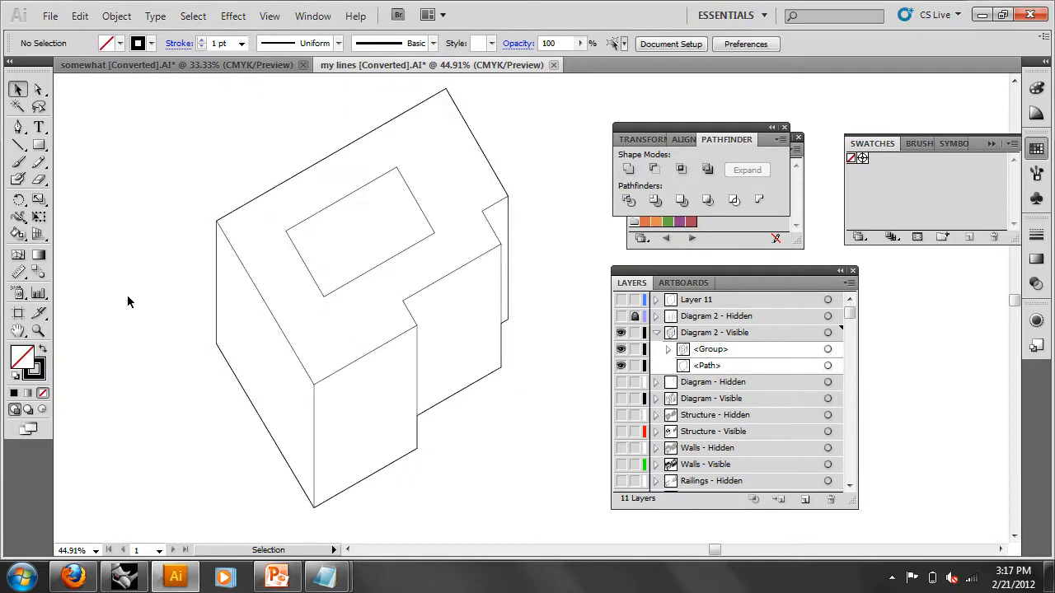
{"action": "left_click", "coordinate": [709, 367]}
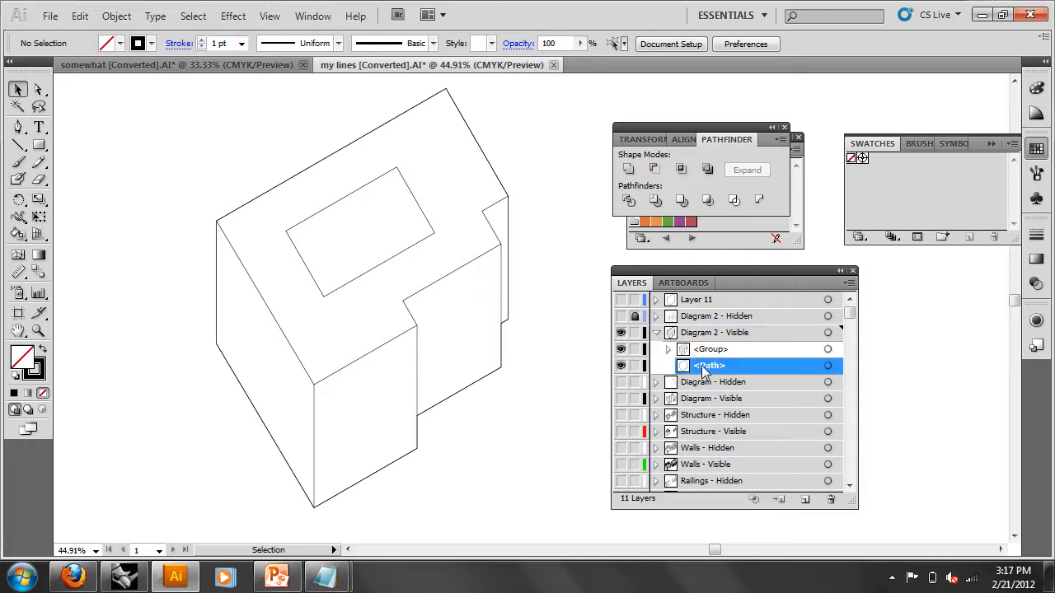
{"action": "left_click_drag", "start_coordinate": [764, 296], "coordinate": [772, 365]}
{"action": "left_click", "coordinate": [828, 365]}
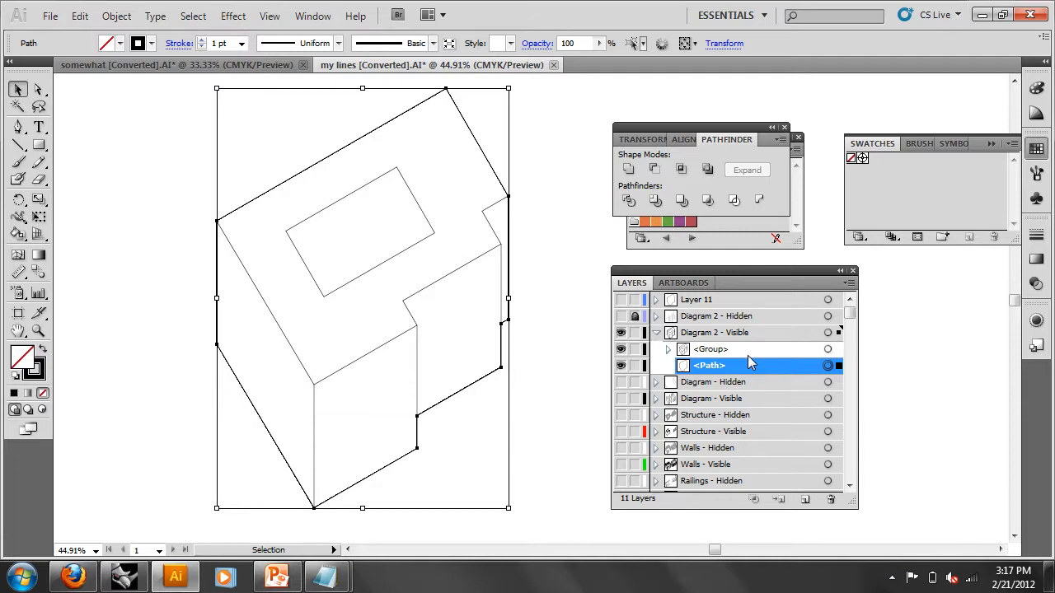
- Create Layer 12 and move the silhouette path onto it
{"action": "left_click", "coordinate": [745, 316]}
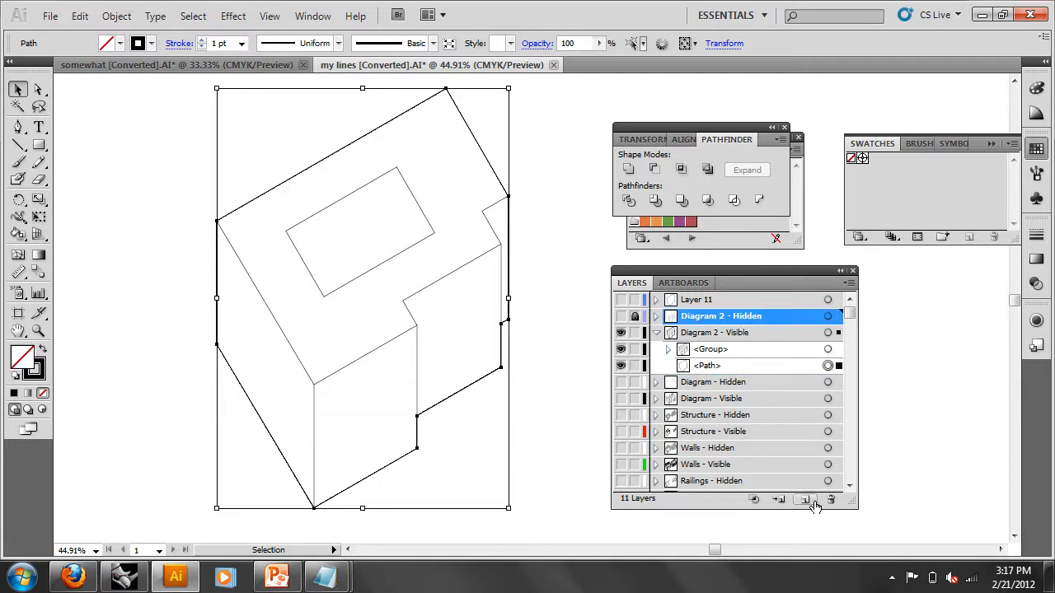
{"action": "left_click", "coordinate": [804, 499]}
{"action": "left_click", "coordinate": [729, 387]}
{"action": "left_click_drag", "start_coordinate": [729, 388], "coordinate": [746, 319]}
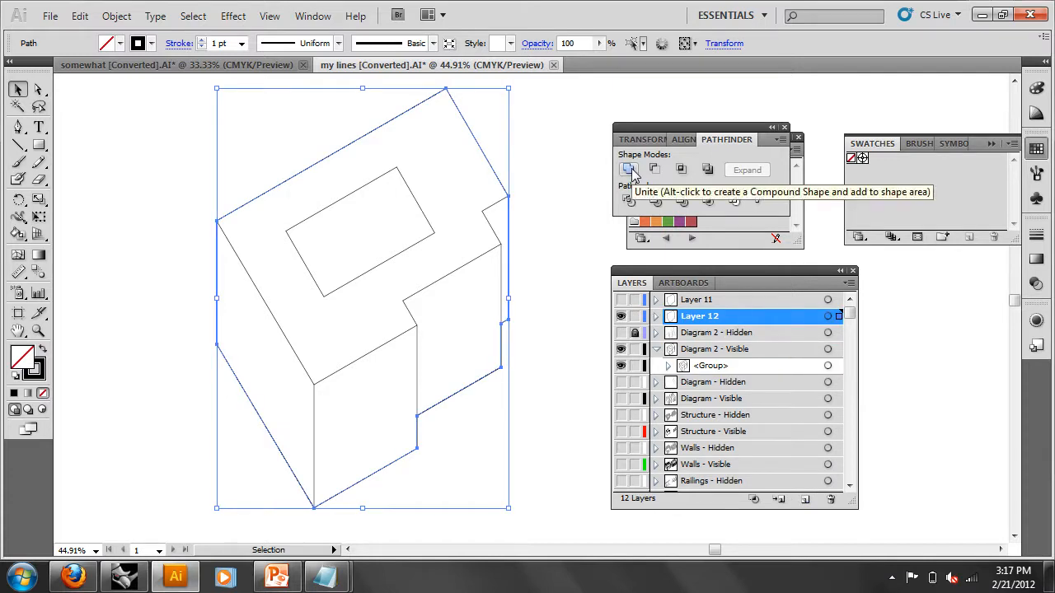
- Give the silhouette outline a 5 pt stroke weight and inspect Layers 11 and 12
{"action": "left_click", "coordinate": [1036, 235]}
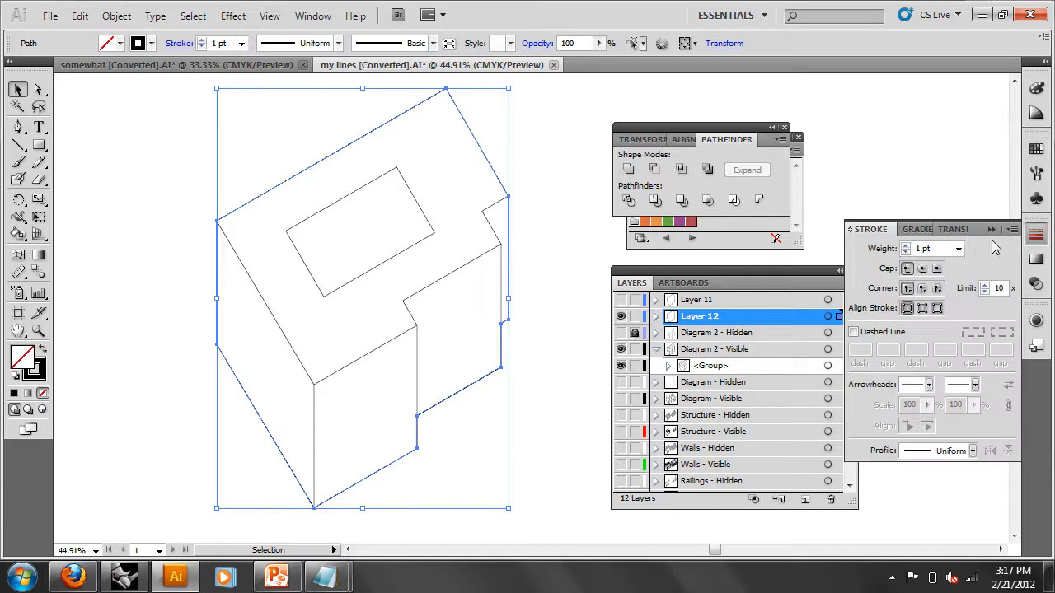
{"action": "left_click", "coordinate": [958, 249]}
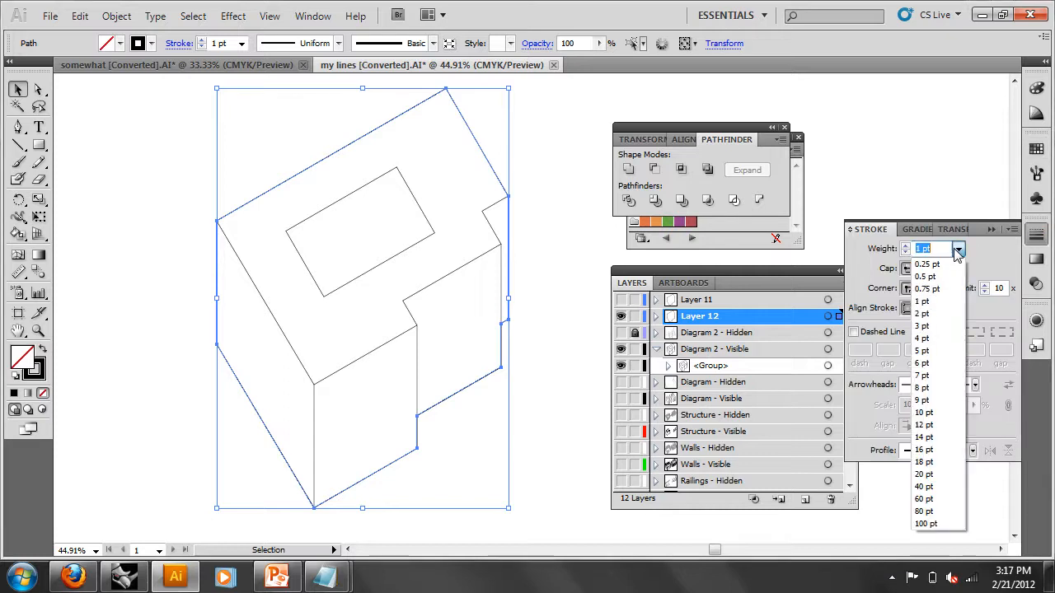
{"action": "left_click", "coordinate": [950, 351]}
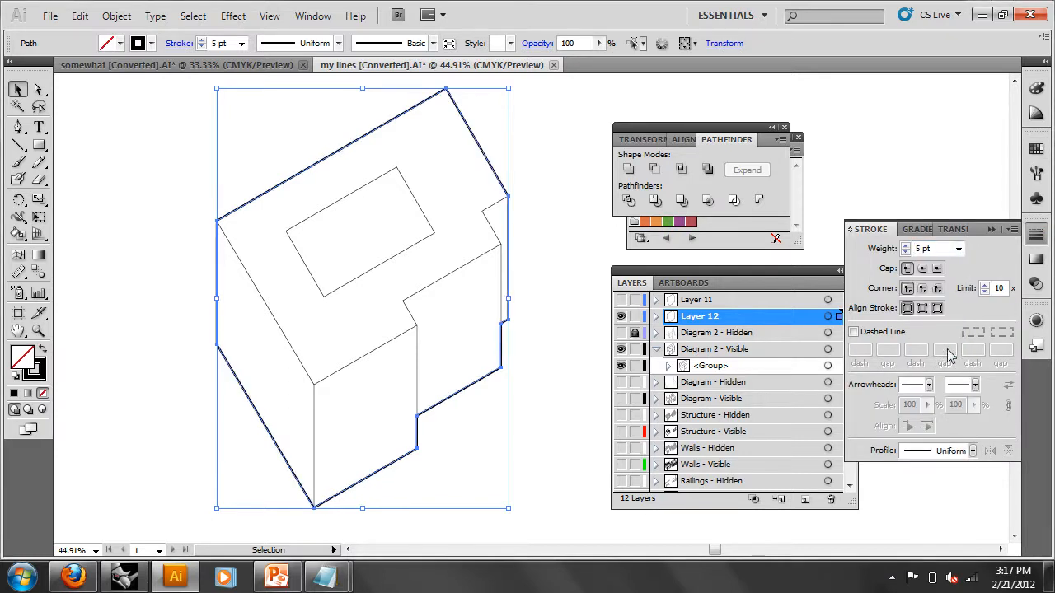
{"action": "left_click", "coordinate": [560, 181]}
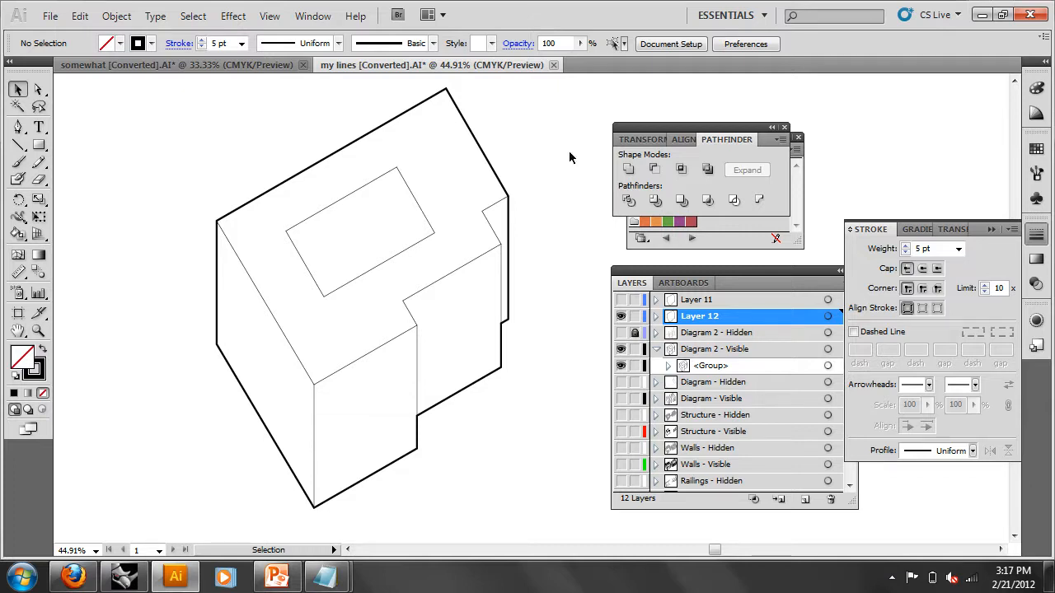
{"action": "left_click", "coordinate": [656, 317]}
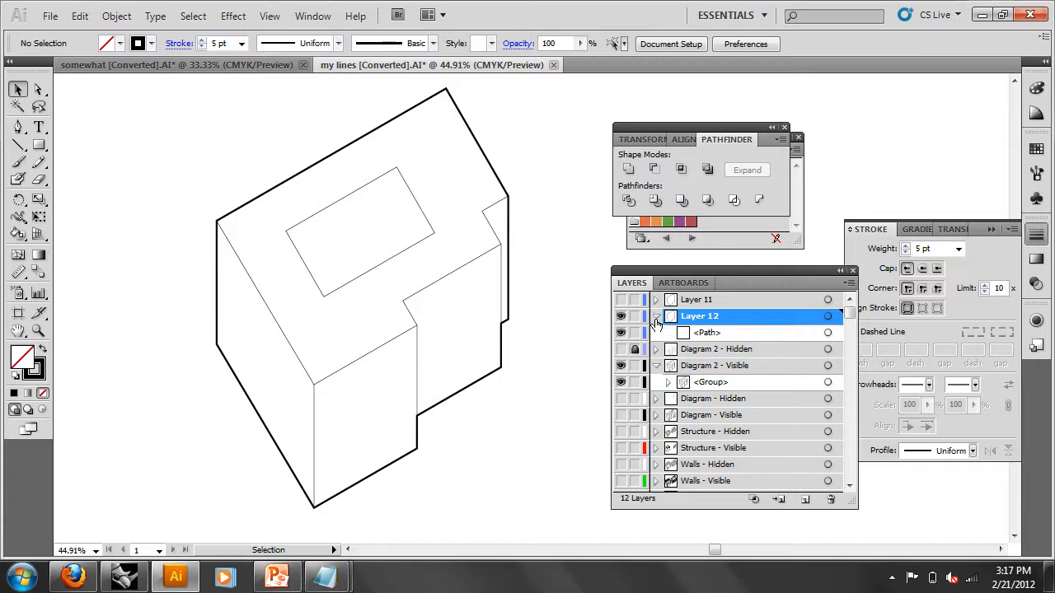
{"action": "left_click", "coordinate": [656, 300]}
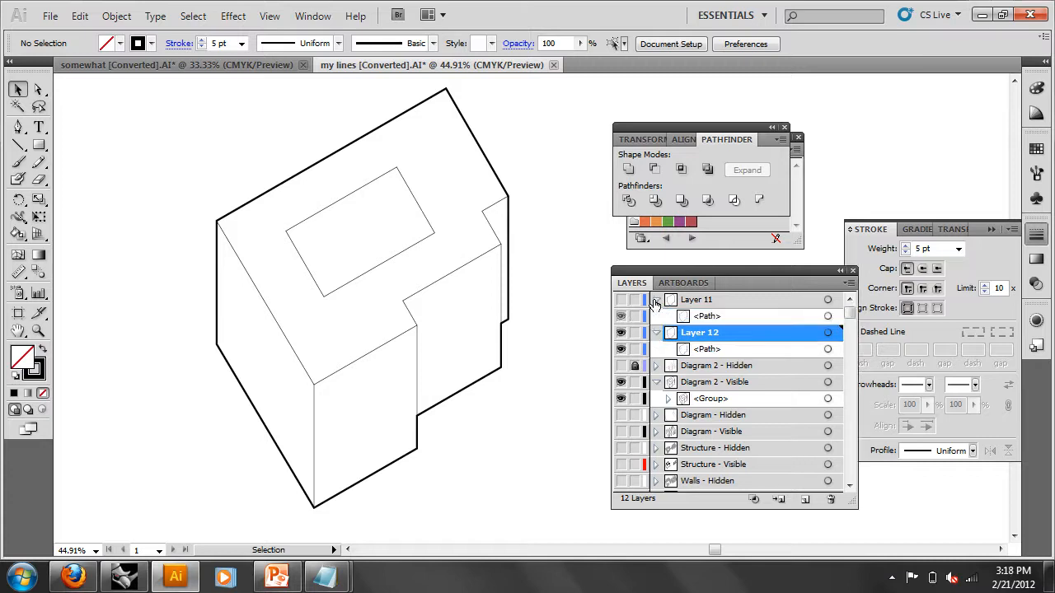
{"action": "left_click", "coordinate": [656, 300]}
{"action": "left_click", "coordinate": [656, 317]}
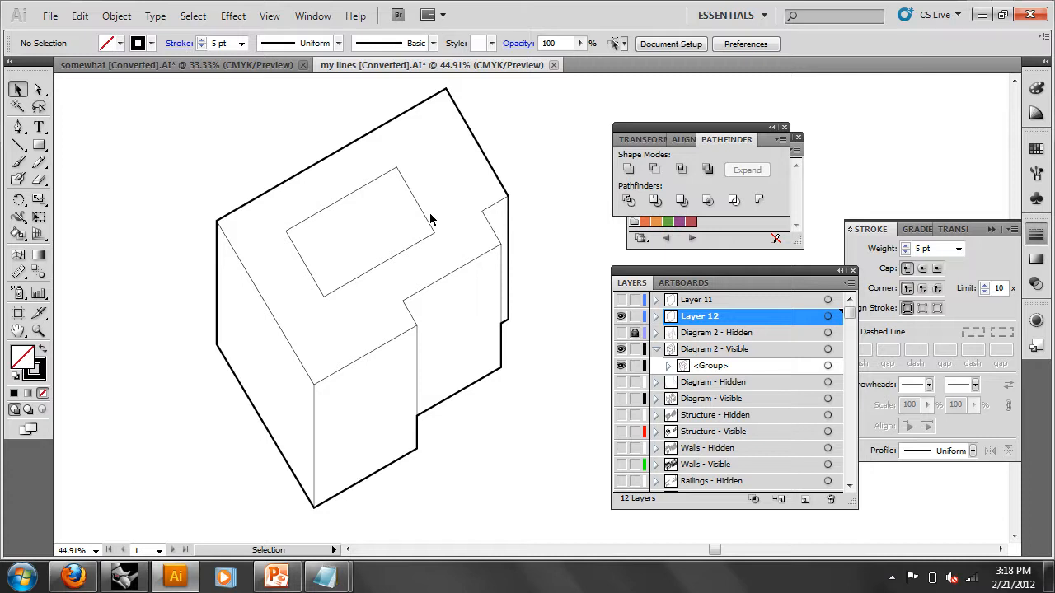
- Turn on Diagram 2 - Hidden, Diagram, Structure and Walls Hidden/Visible layers
{"action": "left_click", "coordinate": [620, 333]}
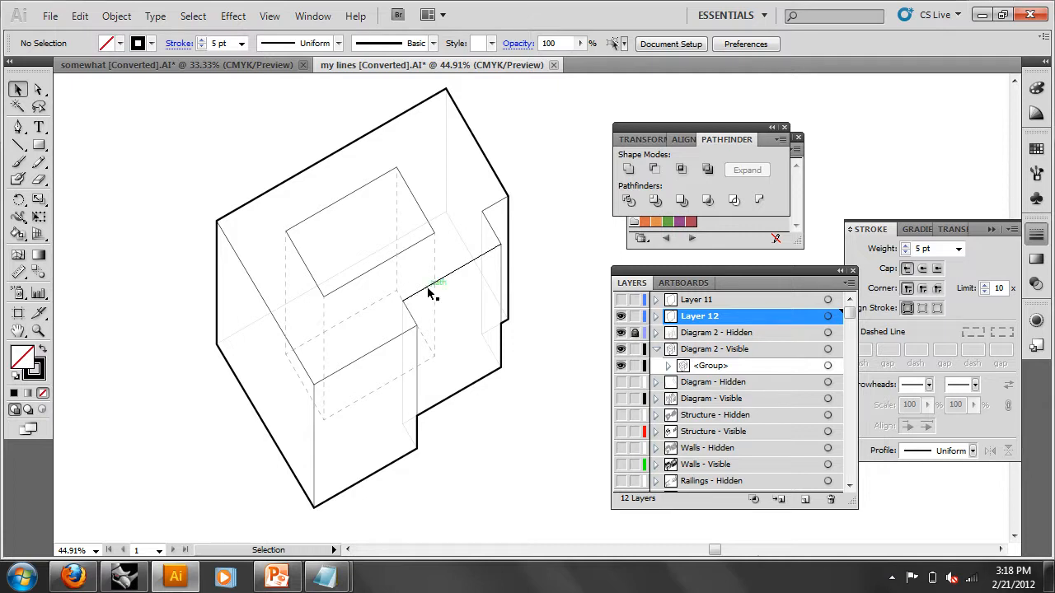
{"action": "left_click_drag", "start_coordinate": [575, 204], "coordinate": [227, 390]}
{"action": "left_click", "coordinate": [624, 383]}
{"action": "left_click_drag", "start_coordinate": [624, 387], "coordinate": [622, 449]}
{"action": "right_click", "coordinate": [569, 354]}
{"action": "left_click", "coordinate": [568, 377]}
{"action": "left_click_drag", "start_coordinate": [568, 377], "coordinate": [384, 481]}
{"action": "left_click", "coordinate": [622, 464]}
{"action": "left_click_drag", "start_coordinate": [547, 455], "coordinate": [448, 496]}
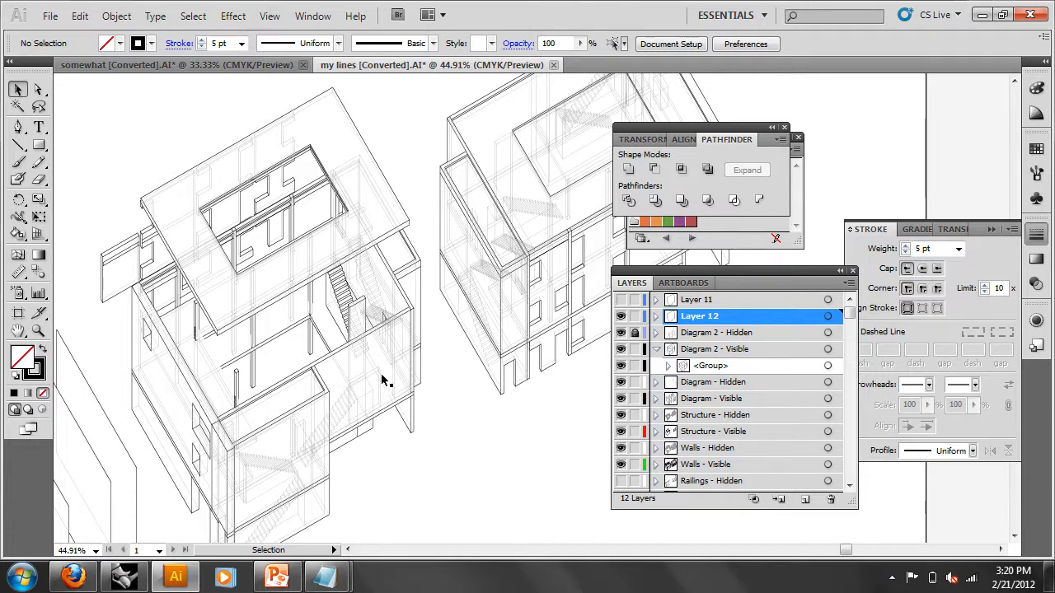
- Pan back to the bold-outlined building and show the taskbar's hidden tray icons
{"action": "left_click_drag", "start_coordinate": [246, 429], "coordinate": [447, 302]}
{"action": "left_click_drag", "start_coordinate": [98, 413], "coordinate": [511, 202]}
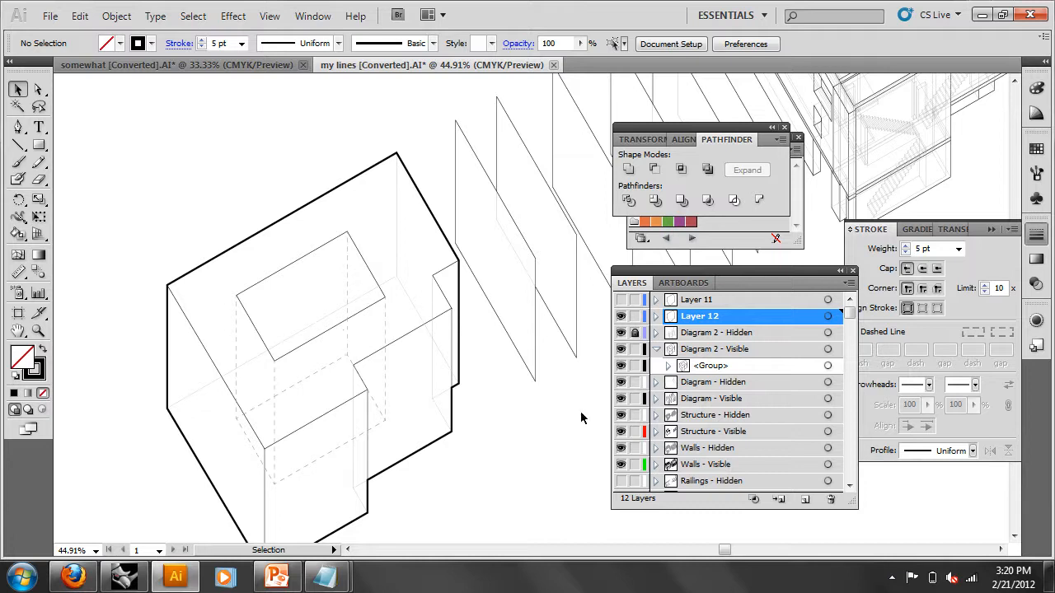
{"action": "left_click", "coordinate": [892, 578]}
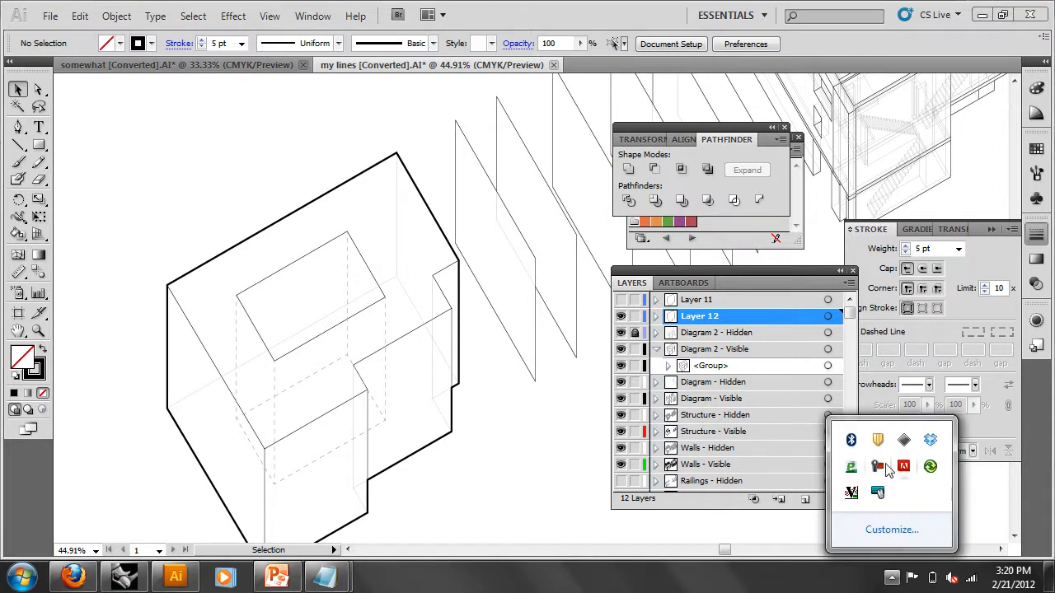